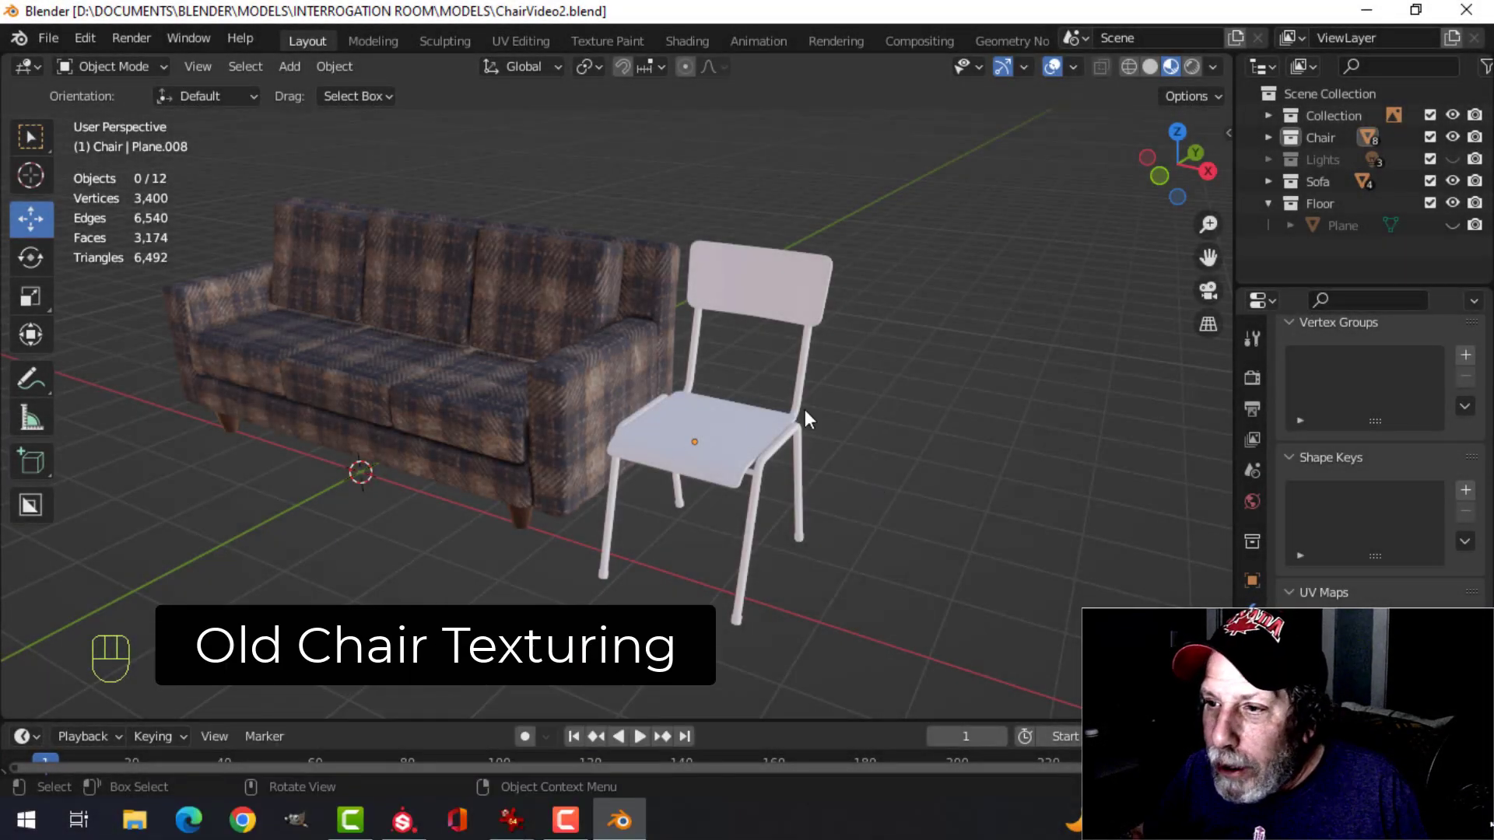
Select the chair's seat, switch to the UV Editing workspace and exit the isolated view of the legs.
{"action": "middle_click_drag", "start_coordinate": [592, 417], "coordinate": [623, 428], "text": "shift"}
{"action": "scroll", "coordinate": [772, 445], "scroll_direction": "up", "scroll_amount": 1}
{"action": "middle_click_drag", "start_coordinate": [955, 451], "coordinate": [921, 442], "text": "shift"}
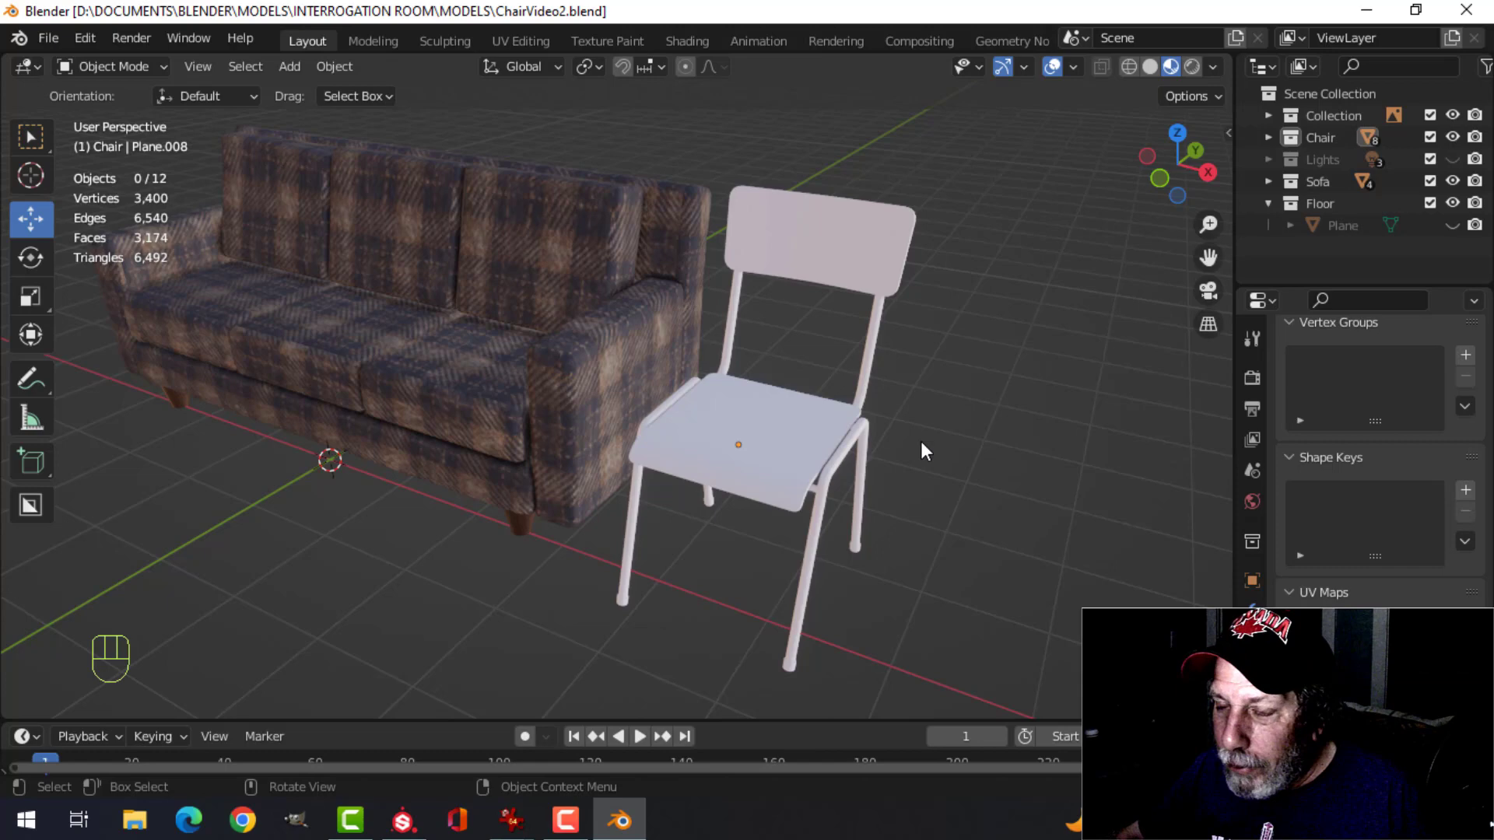
{"action": "scroll", "coordinate": [869, 429], "scroll_direction": "down", "scroll_amount": 1}
{"action": "mouse_move", "coordinate": [825, 455]}
{"action": "middle_mouse_down"}
{"action": "mouse_move", "coordinate": [927, 418]}
{"action": "mouse_move", "coordinate": [824, 441]}
{"action": "middle_mouse_up"}
{"action": "scroll", "coordinate": [826, 449], "scroll_direction": "up", "scroll_amount": 3}
{"action": "left_click", "coordinate": [870, 417]}
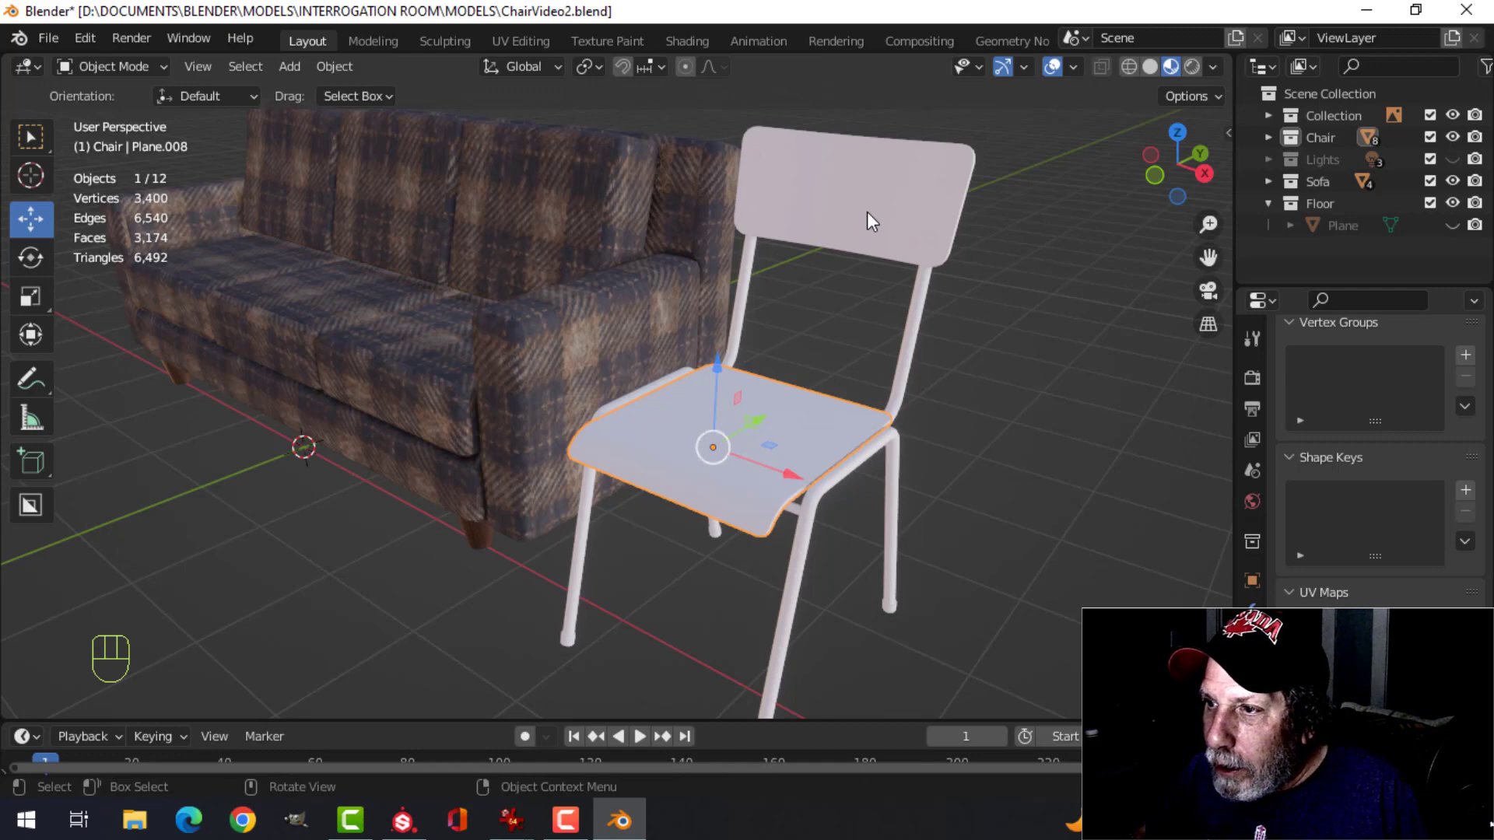
{"action": "left_click", "coordinate": [526, 39]}
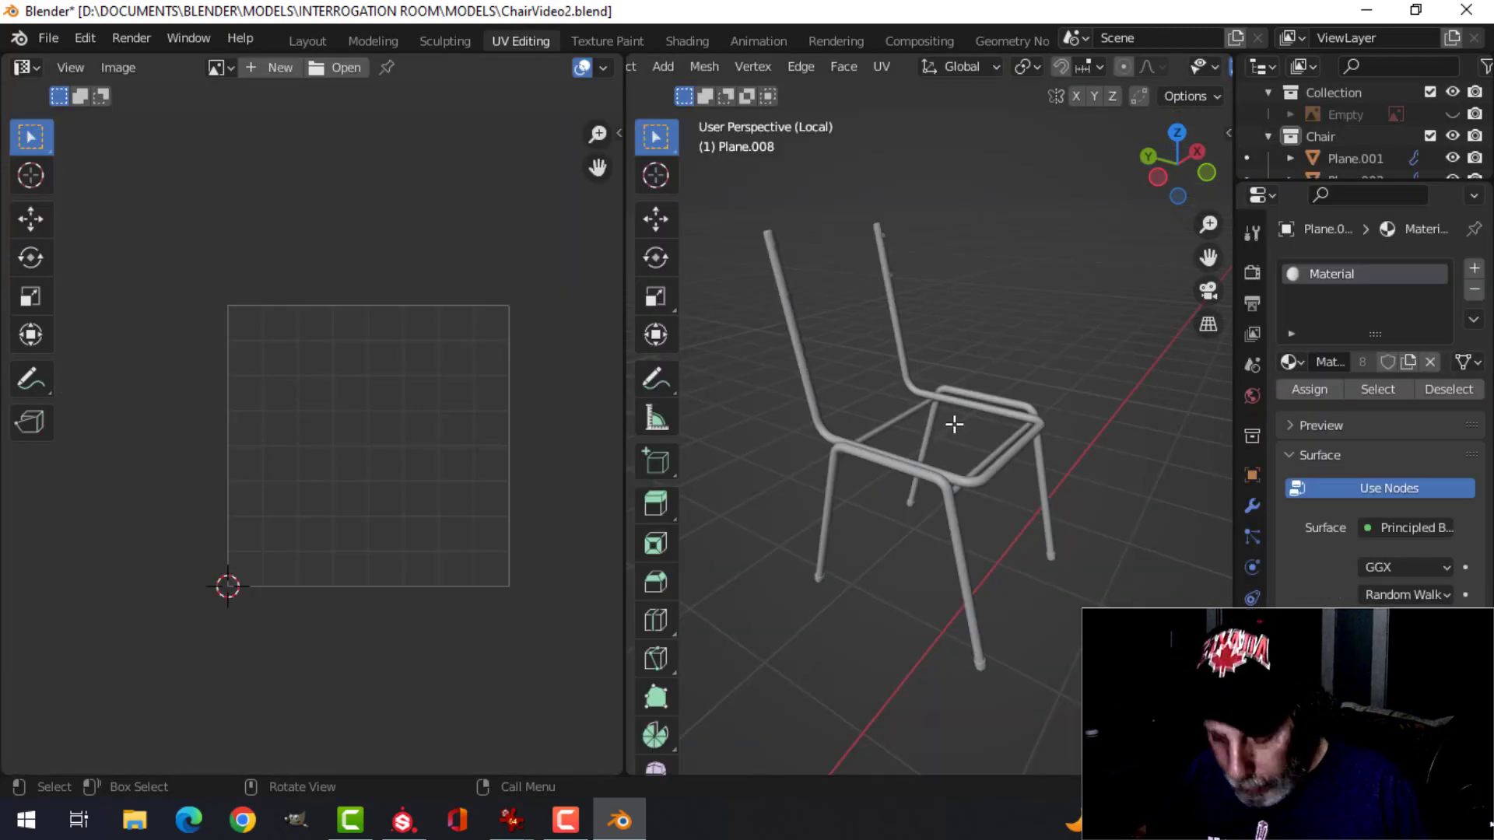
{"action": "key", "text": "KP_Divide"}
{"action": "scroll", "coordinate": [1043, 420], "scroll_direction": "up", "scroll_amount": 3}
{"action": "middle_click_drag", "start_coordinate": [1044, 421], "coordinate": [636, 467], "text": "shift"}
{"action": "scroll", "coordinate": [863, 418], "scroll_direction": "up", "scroll_amount": 5}
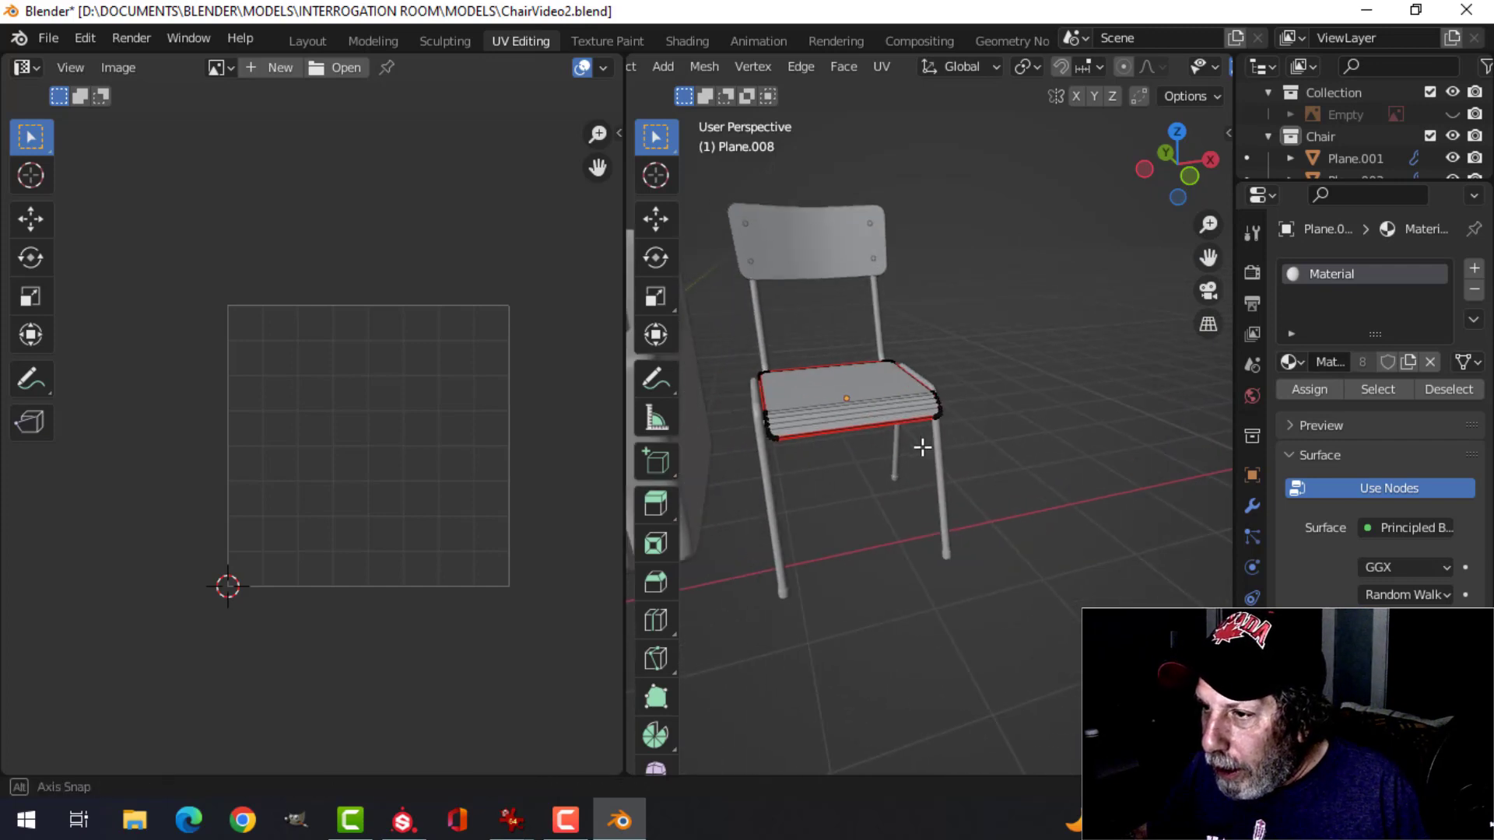
Add the backrest to the selected seat in Object Mode and isolate both parts in local view.
{"action": "key", "text": "Tab"}
{"action": "left_click", "coordinate": [829, 235], "text": "shift"}
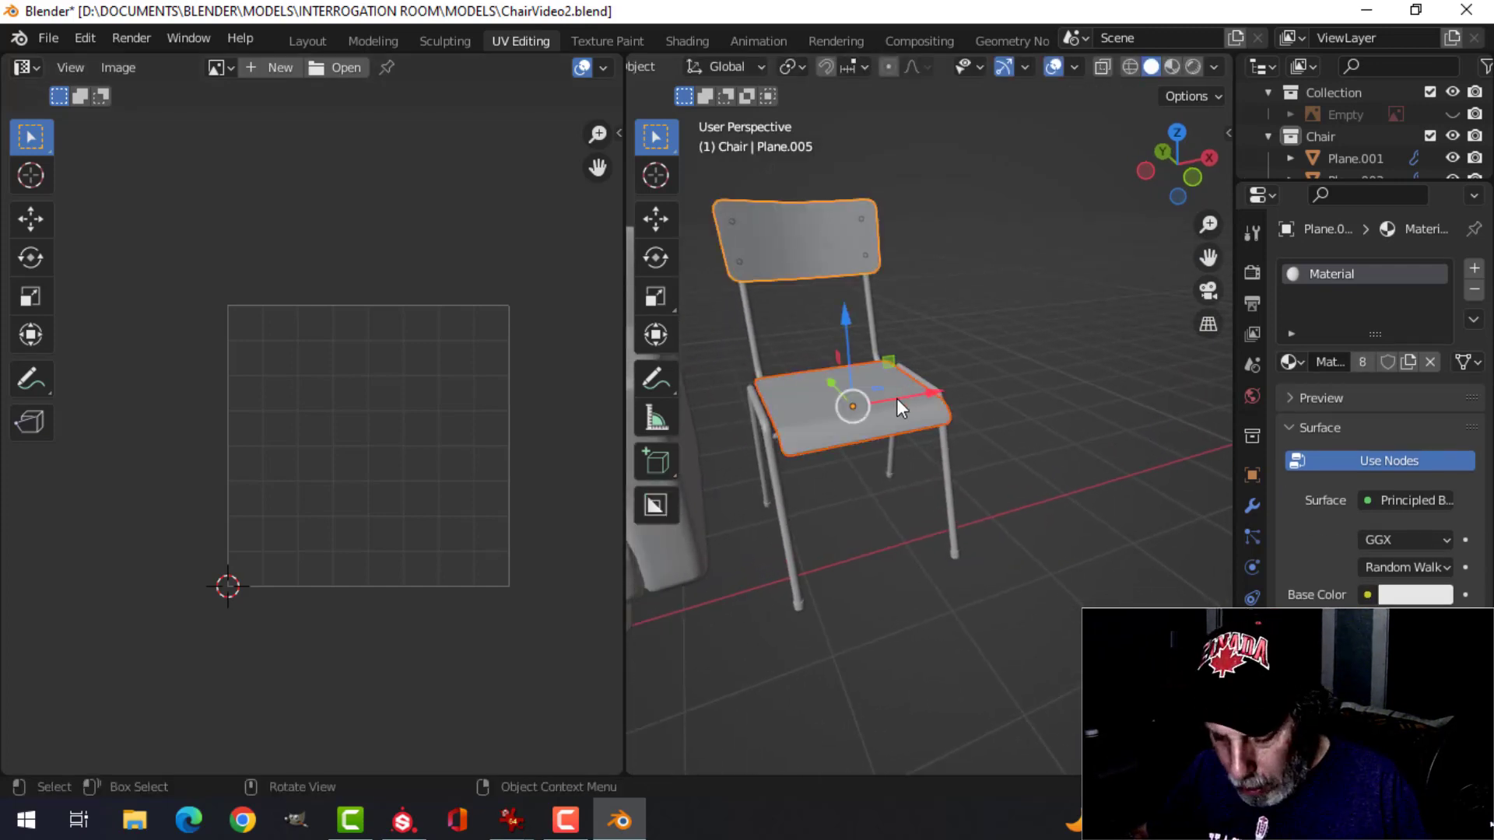
{"action": "key", "text": "KP_Divide"}
{"action": "scroll", "coordinate": [969, 539], "scroll_direction": "up", "scroll_amount": 2}
{"action": "scroll", "coordinate": [890, 534], "scroll_direction": "down", "scroll_amount": 3}
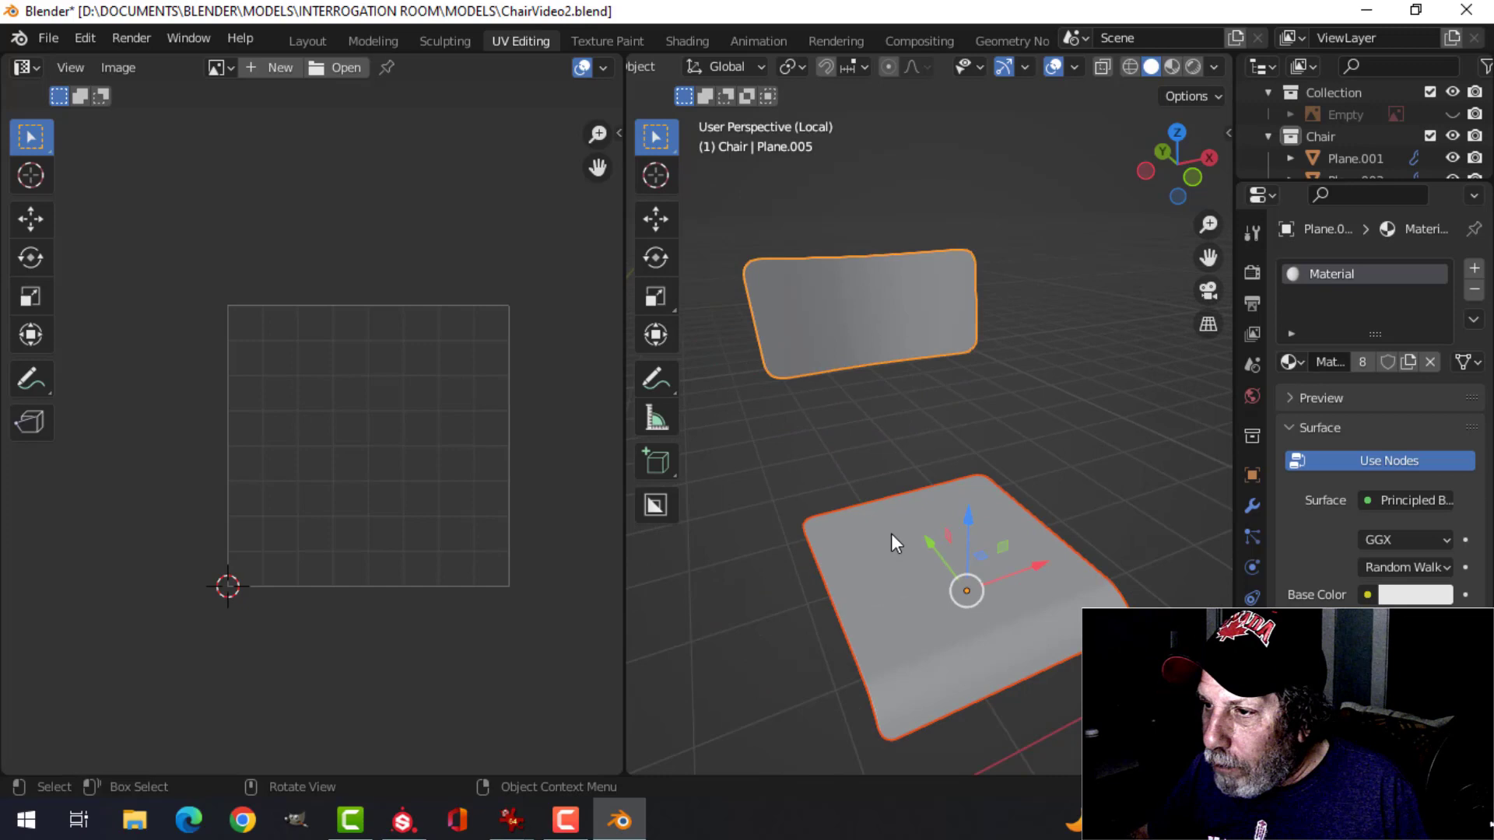
Inspect the marked seams around the seat's edges and rounded corners in Edit Mode.
{"action": "middle_click_drag", "start_coordinate": [856, 535], "coordinate": [843, 440], "text": "shift"}
{"action": "scroll", "coordinate": [961, 513], "scroll_direction": "up", "scroll_amount": 4}
{"action": "middle_click_drag", "start_coordinate": [960, 513], "coordinate": [954, 454]}
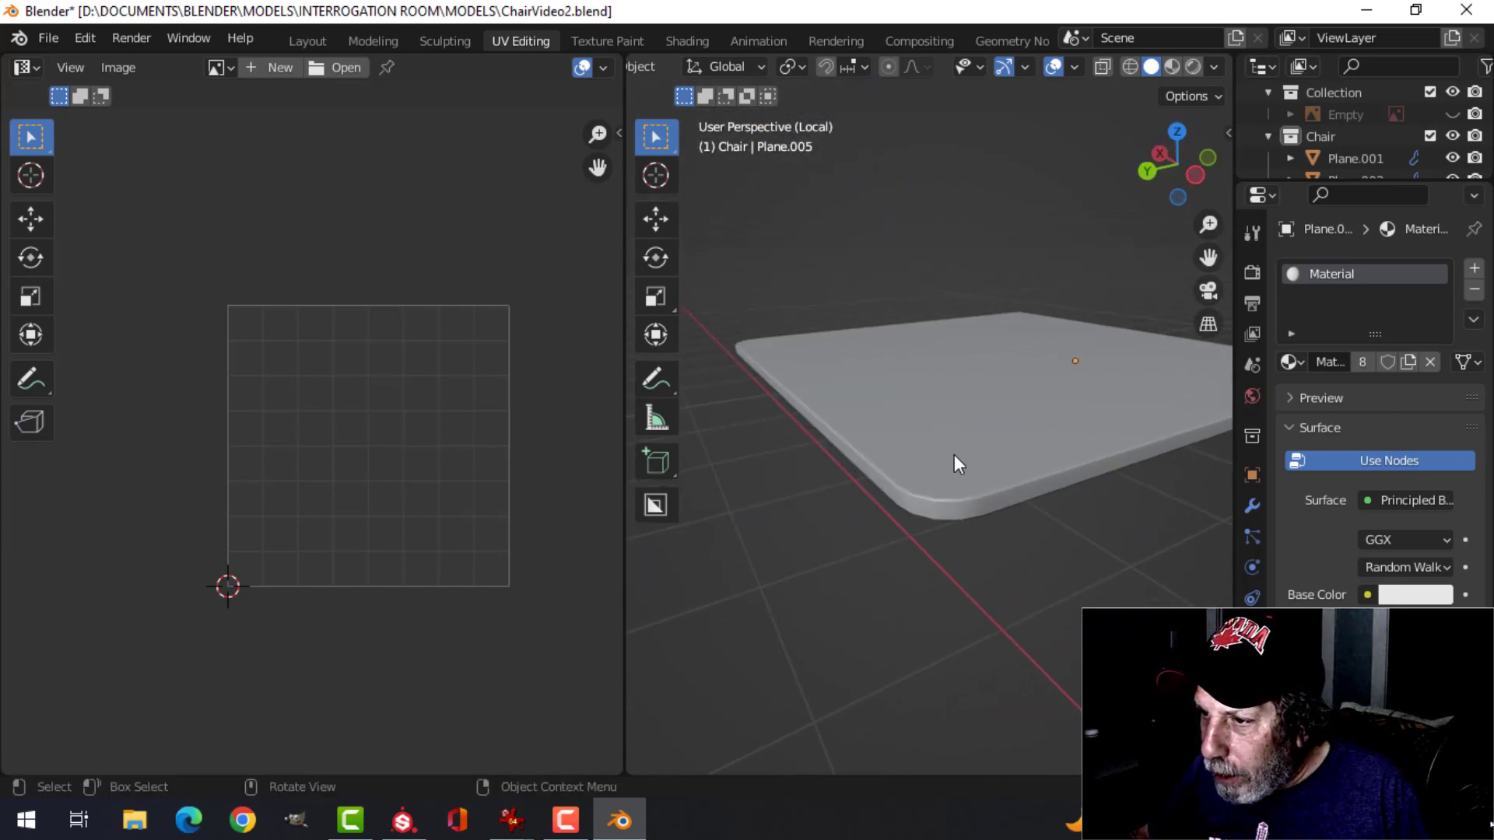
{"action": "left_click", "coordinate": [1006, 506]}
{"action": "middle_click_drag", "start_coordinate": [1007, 506], "coordinate": [949, 498]}
{"action": "key", "text": "Tab"}
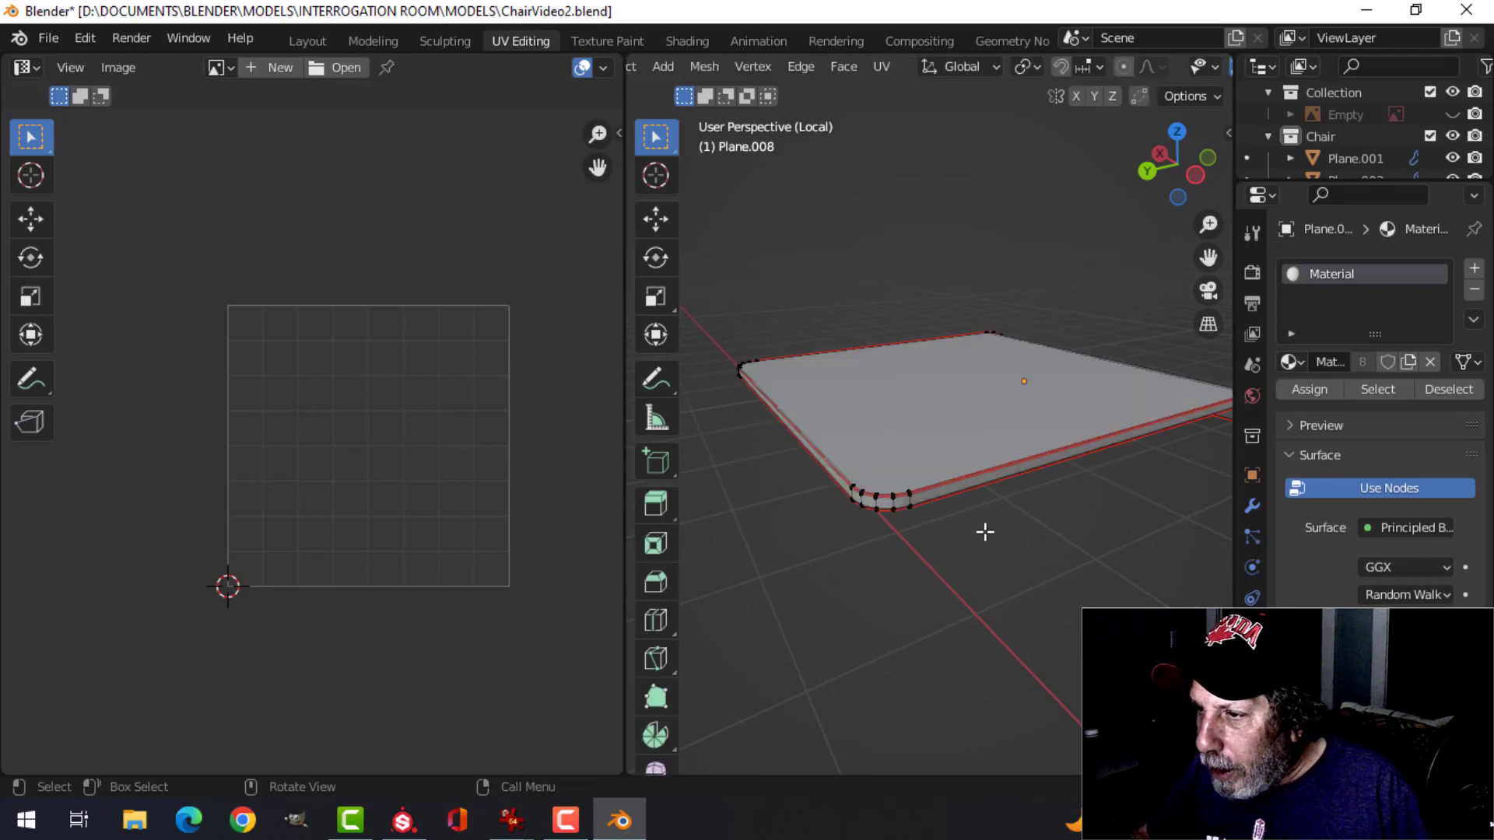
{"action": "scroll", "coordinate": [942, 406], "scroll_direction": "up", "scroll_amount": 4}
{"action": "middle_click_drag", "start_coordinate": [941, 405], "coordinate": [960, 477]}
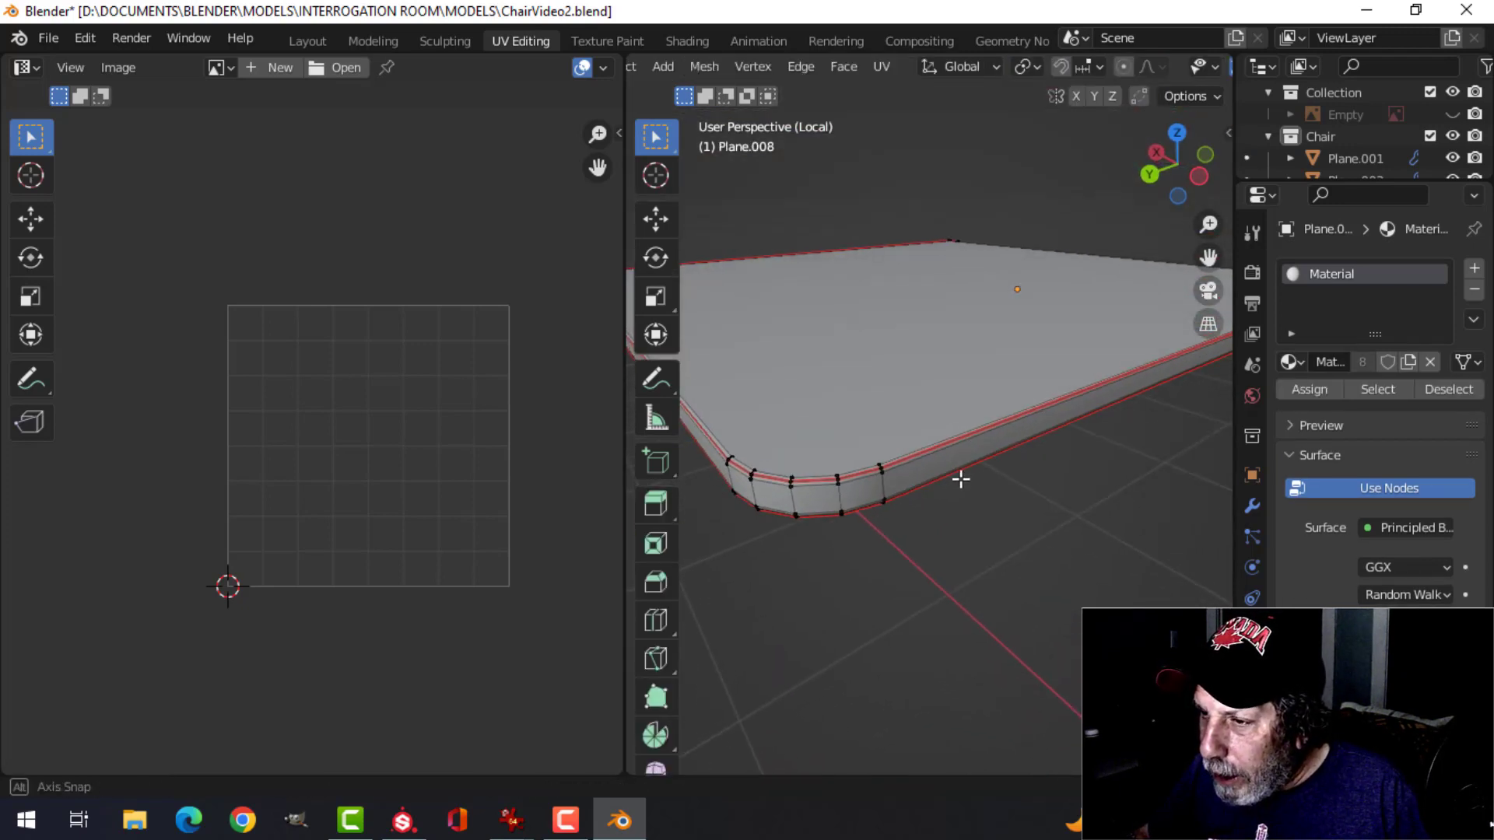
{"action": "scroll", "coordinate": [950, 486], "scroll_direction": "up", "scroll_amount": 2}
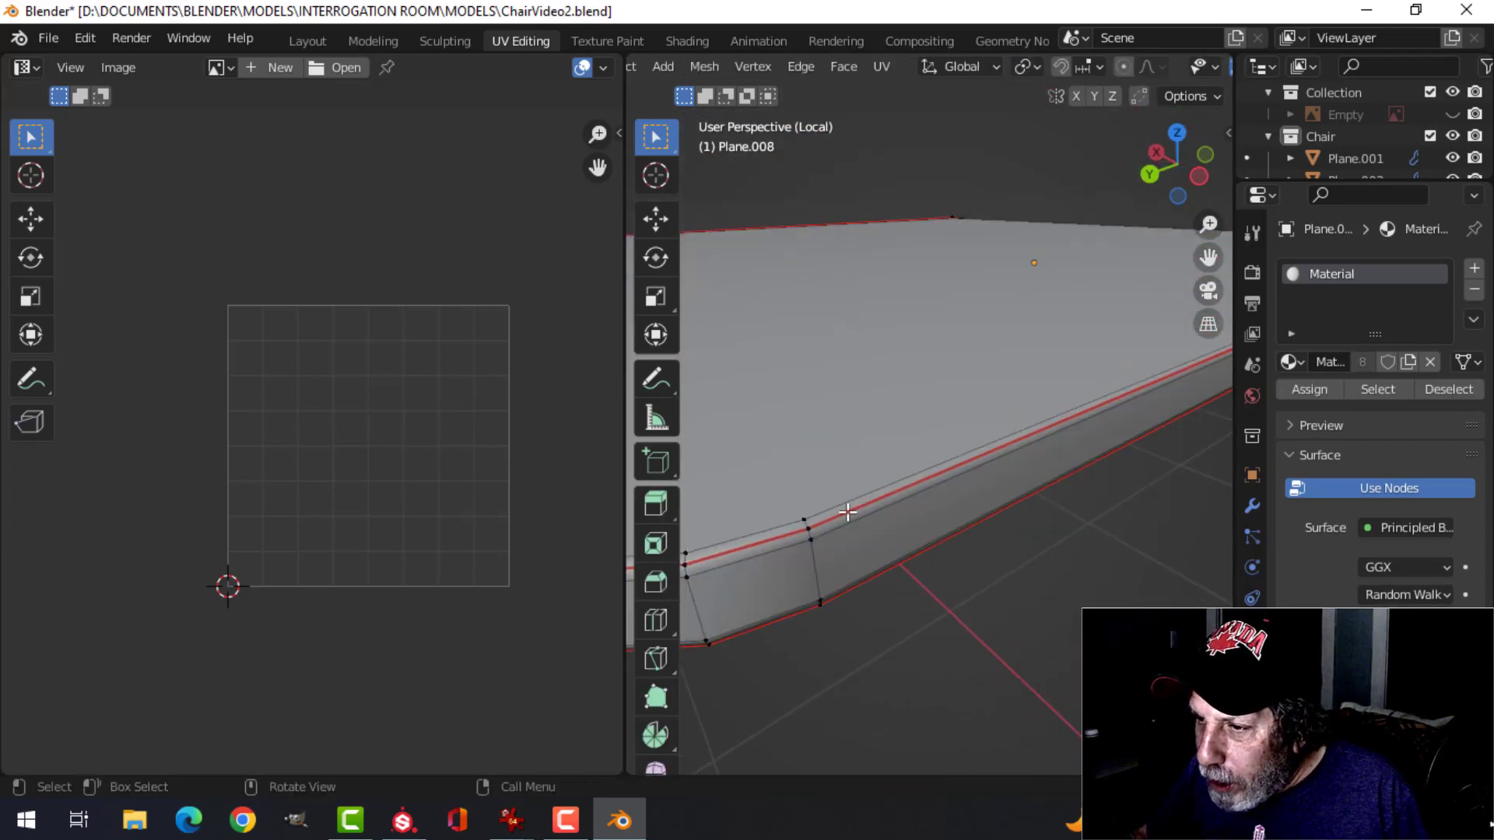
{"action": "scroll", "coordinate": [995, 539], "scroll_direction": "down", "scroll_amount": 4}
{"action": "middle_click_drag", "start_coordinate": [1120, 487], "coordinate": [891, 467]}
{"action": "key", "text": "Tab"}
{"action": "scroll", "coordinate": [887, 427], "scroll_direction": "down", "scroll_amount": 5}
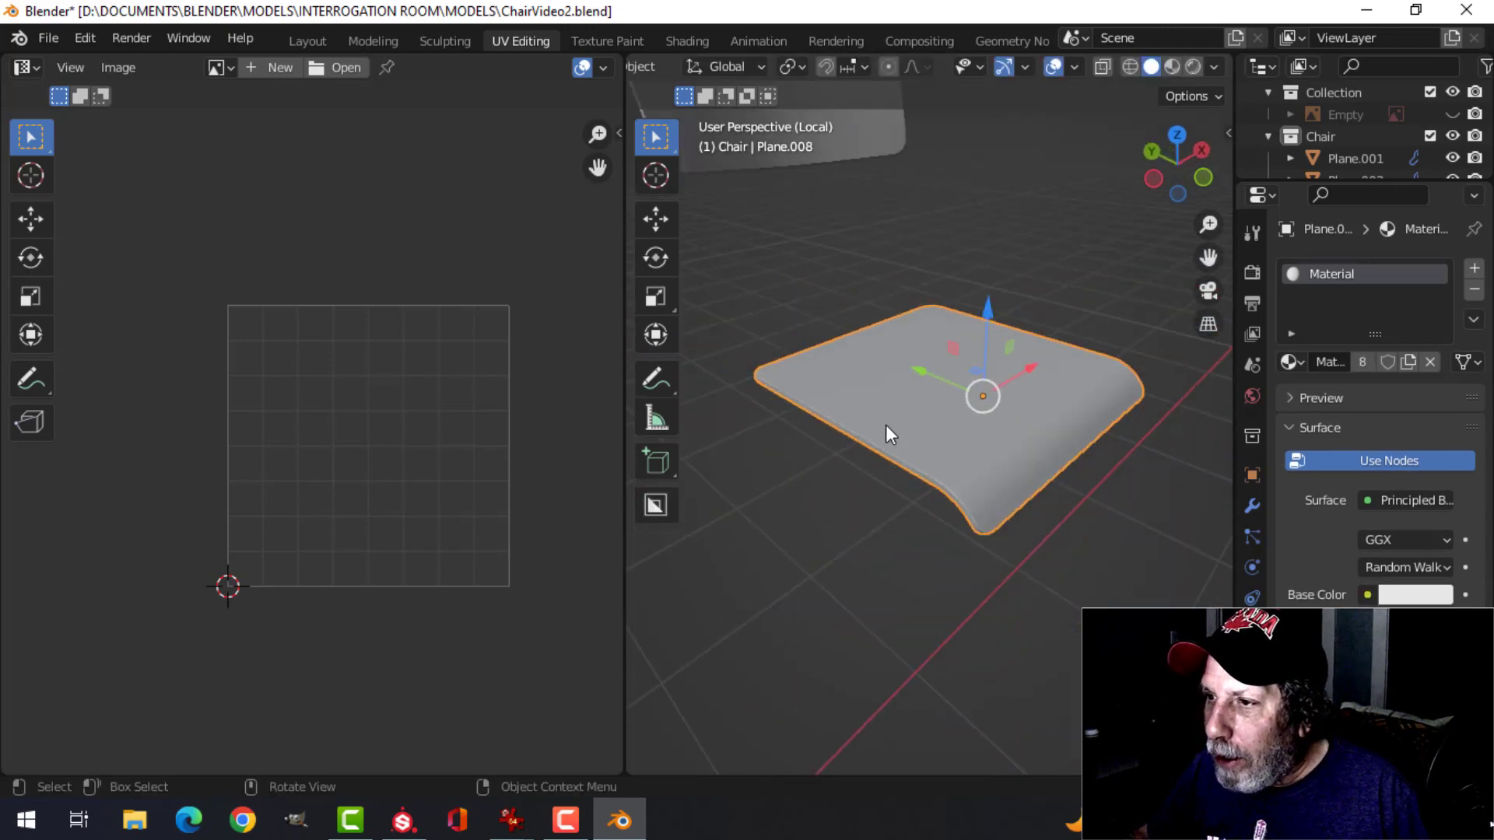
Inspect the marked seams around the backrest's edges in Edit Mode.
{"action": "left_click", "coordinate": [815, 246]}
{"action": "key", "text": "Tab"}
{"action": "middle_click_drag", "start_coordinate": [767, 361], "coordinate": [945, 413]}
{"action": "scroll", "coordinate": [950, 402], "scroll_direction": "up", "scroll_amount": 3}
{"action": "middle_click_drag", "start_coordinate": [778, 498], "coordinate": [781, 491]}
{"action": "middle_click_drag", "start_coordinate": [998, 287], "coordinate": [864, 347]}
{"action": "key", "text": "Tab"}
Unwrap all faces of the seat and backrest together in Edit Mode.
{"action": "left_click", "coordinate": [991, 422], "text": "shift"}
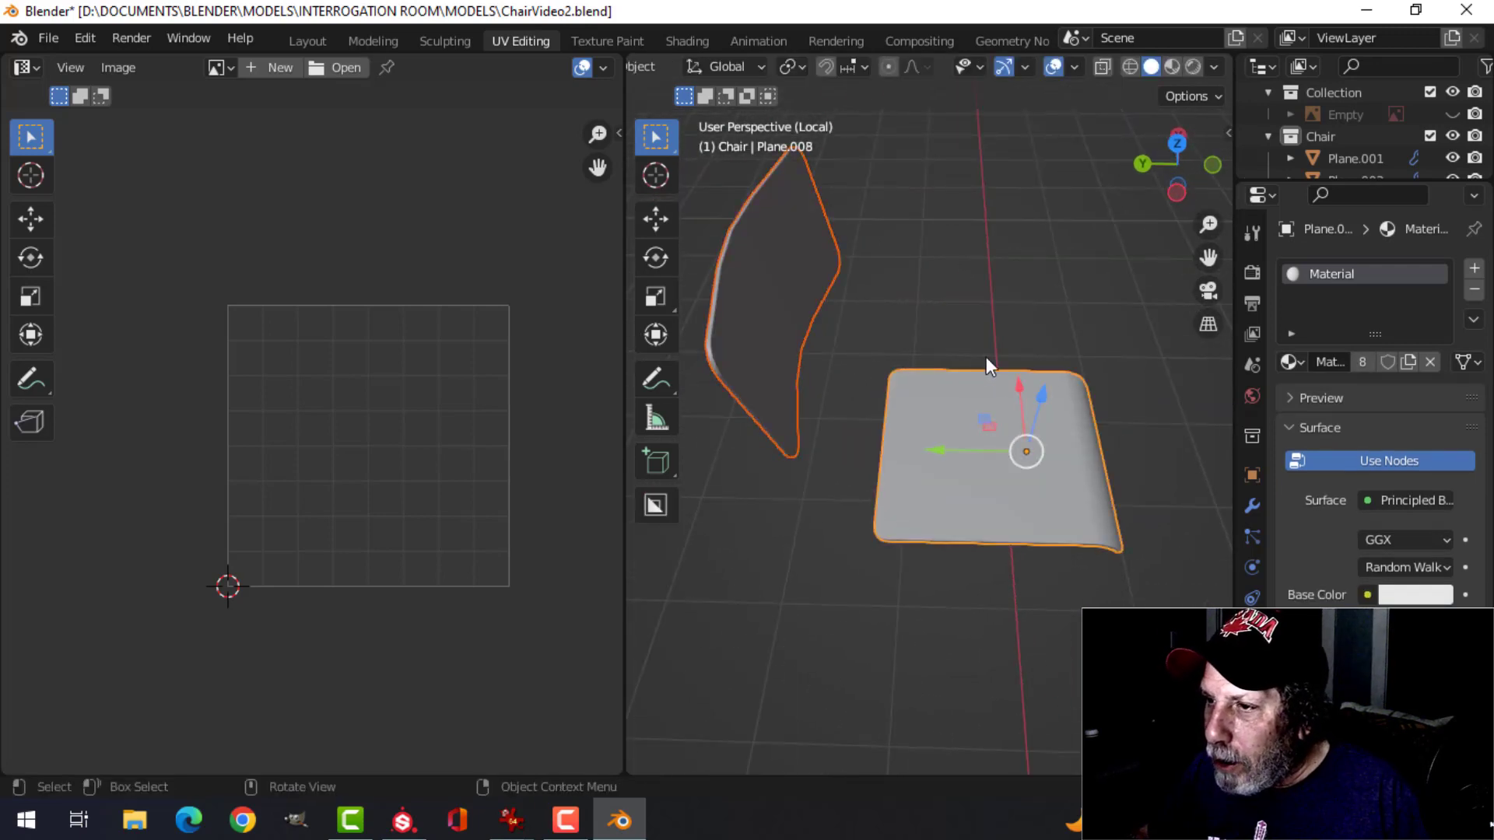
{"action": "key", "text": "Tab"}
{"action": "scroll", "coordinate": [986, 357], "scroll_direction": "down", "scroll_amount": 3}
{"action": "middle_click_drag", "start_coordinate": [1000, 370], "coordinate": [894, 347]}
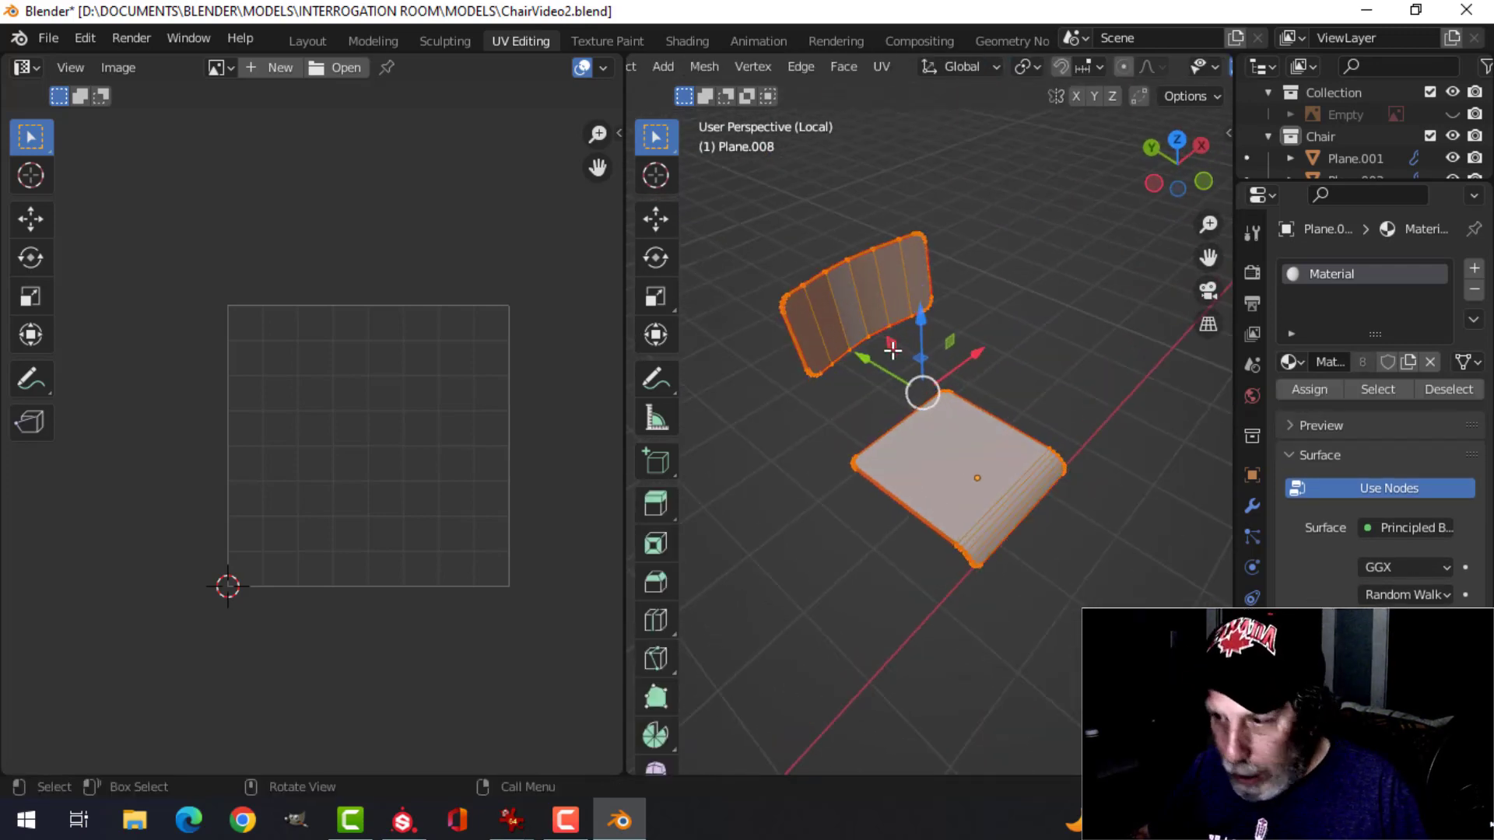
{"action": "key", "text": "u"}
{"action": "left_click", "coordinate": [894, 347]}
{"action": "scroll", "coordinate": [490, 502], "scroll_direction": "up", "scroll_amount": 2}
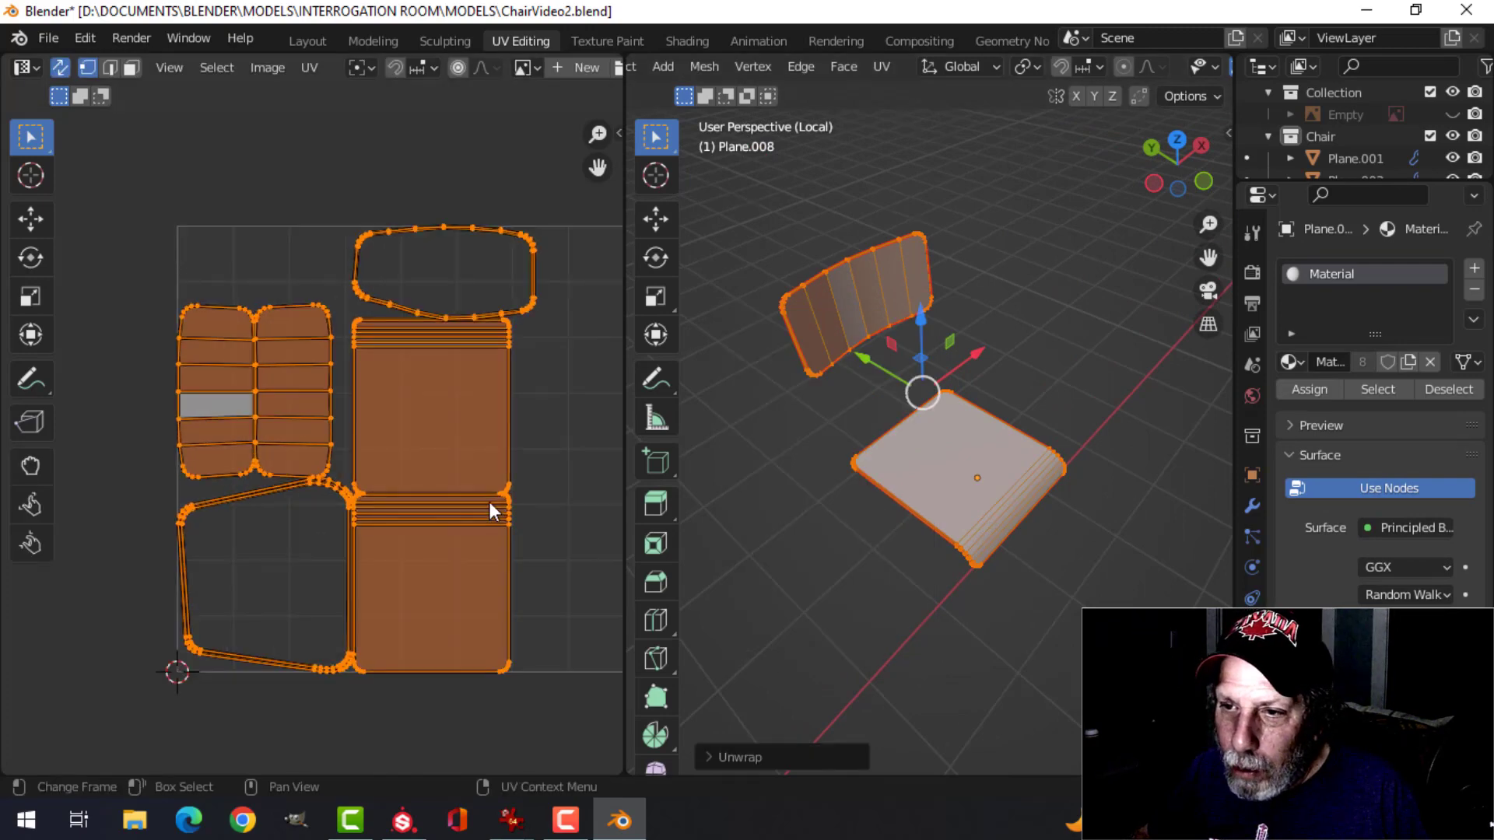
Clear the UV selection and select the seat's linked top geometry to identify its UV island.
{"action": "scroll", "coordinate": [489, 502], "scroll_direction": "up", "scroll_amount": 1}
{"action": "scroll", "coordinate": [494, 497], "scroll_direction": "down", "scroll_amount": 1}
{"action": "scroll", "coordinate": [497, 497], "scroll_direction": "up", "scroll_amount": 1}
{"action": "key", "text": "alt+a"}
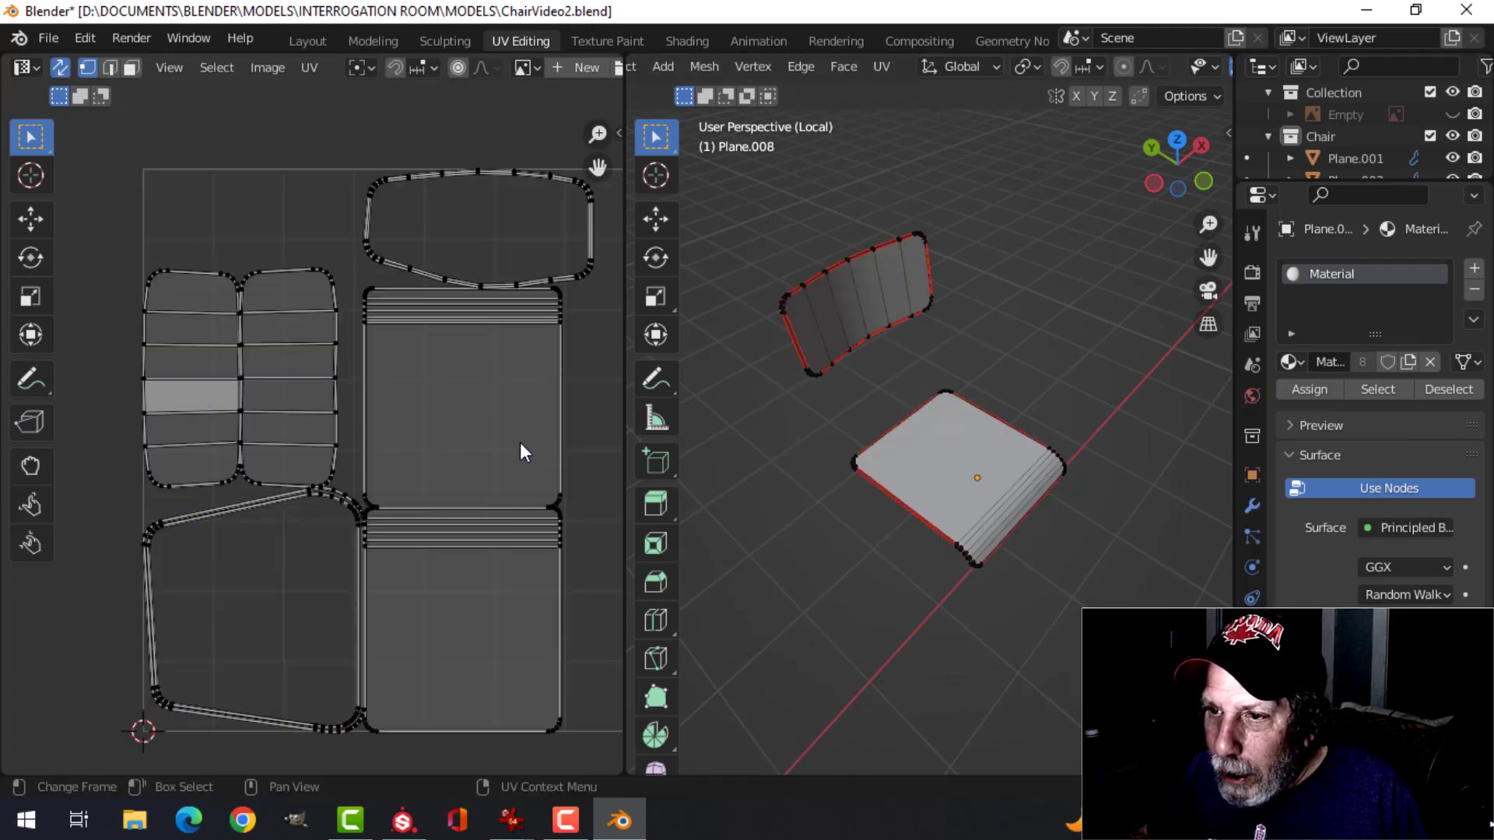
{"action": "middle_click_drag", "start_coordinate": [520, 442], "coordinate": [462, 373]}
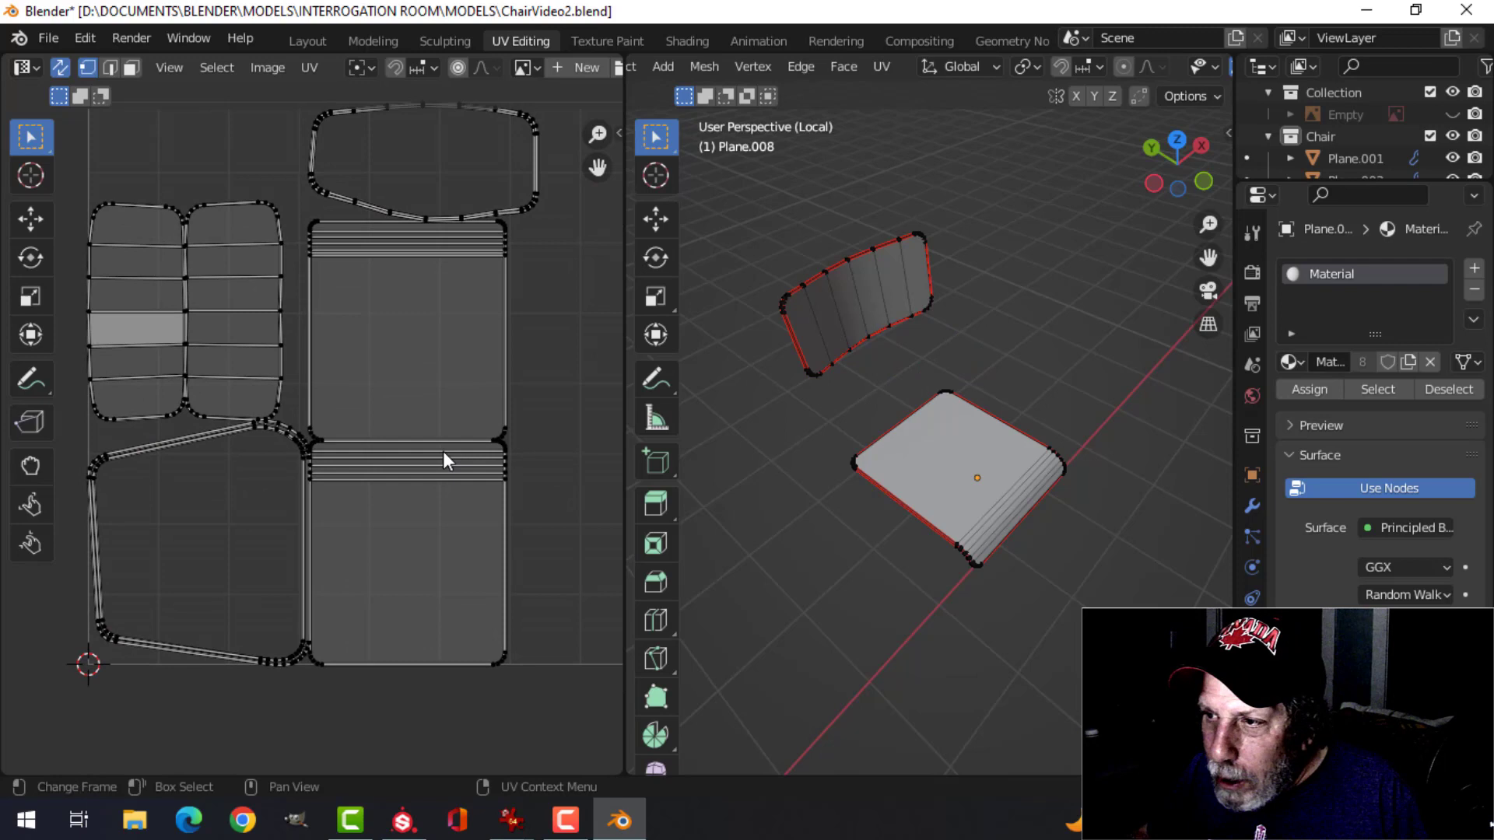
{"action": "left_click", "coordinate": [888, 484]}
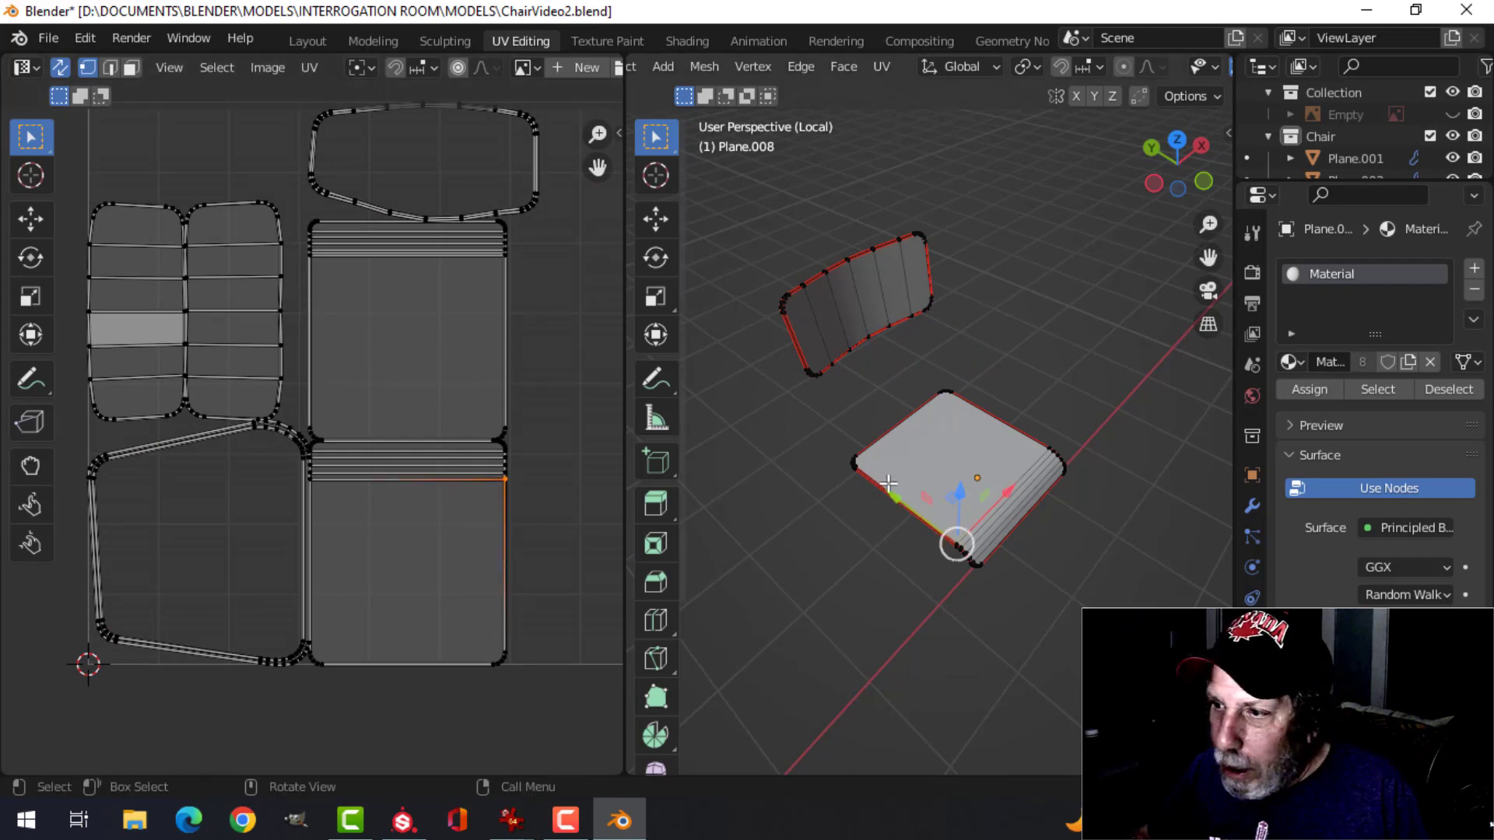
{"action": "scroll", "coordinate": [900, 453], "scroll_direction": "up", "scroll_amount": 2}
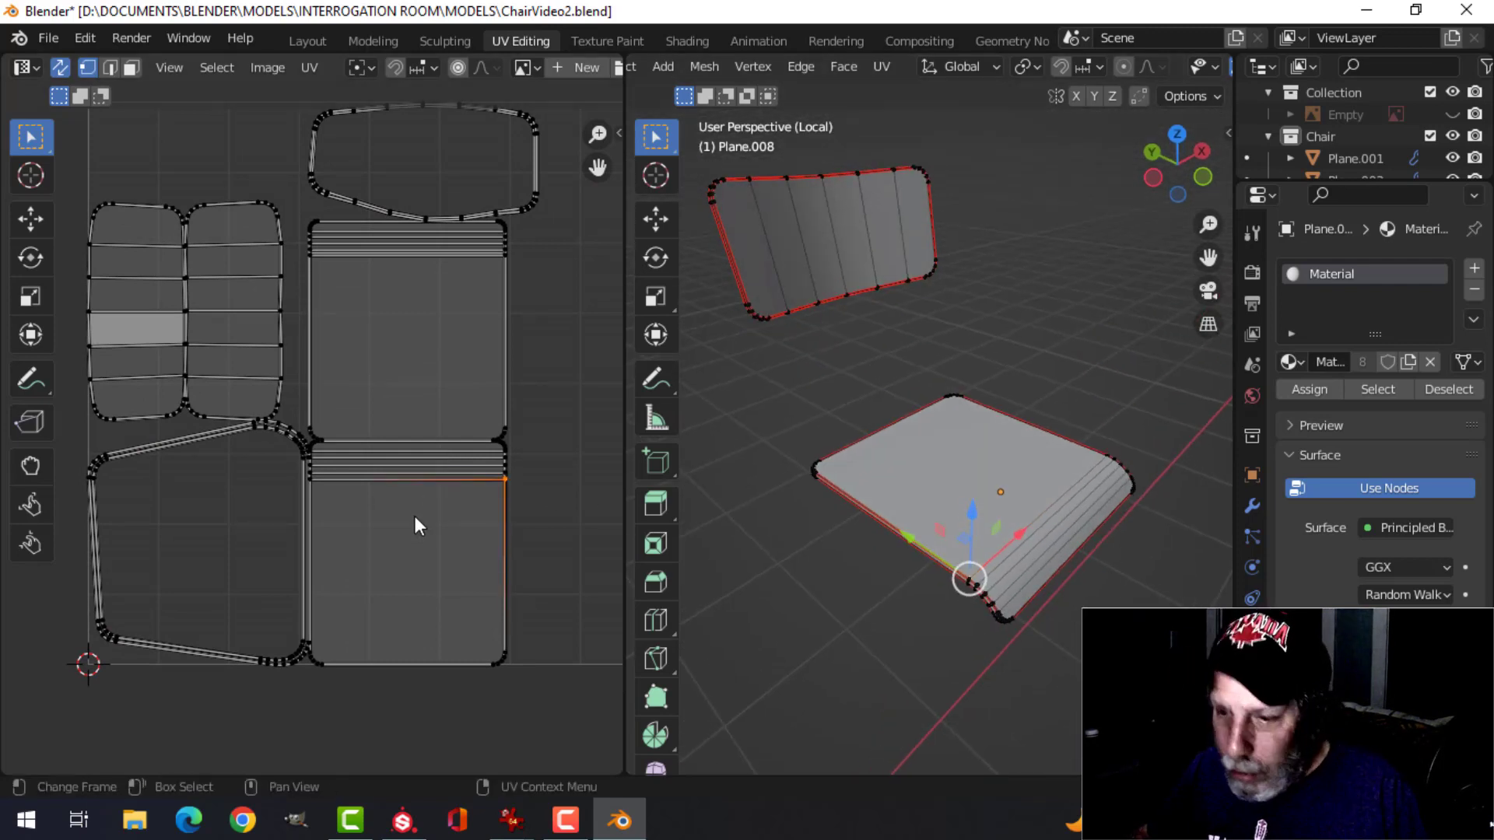
{"action": "key", "text": "ctrl+l"}
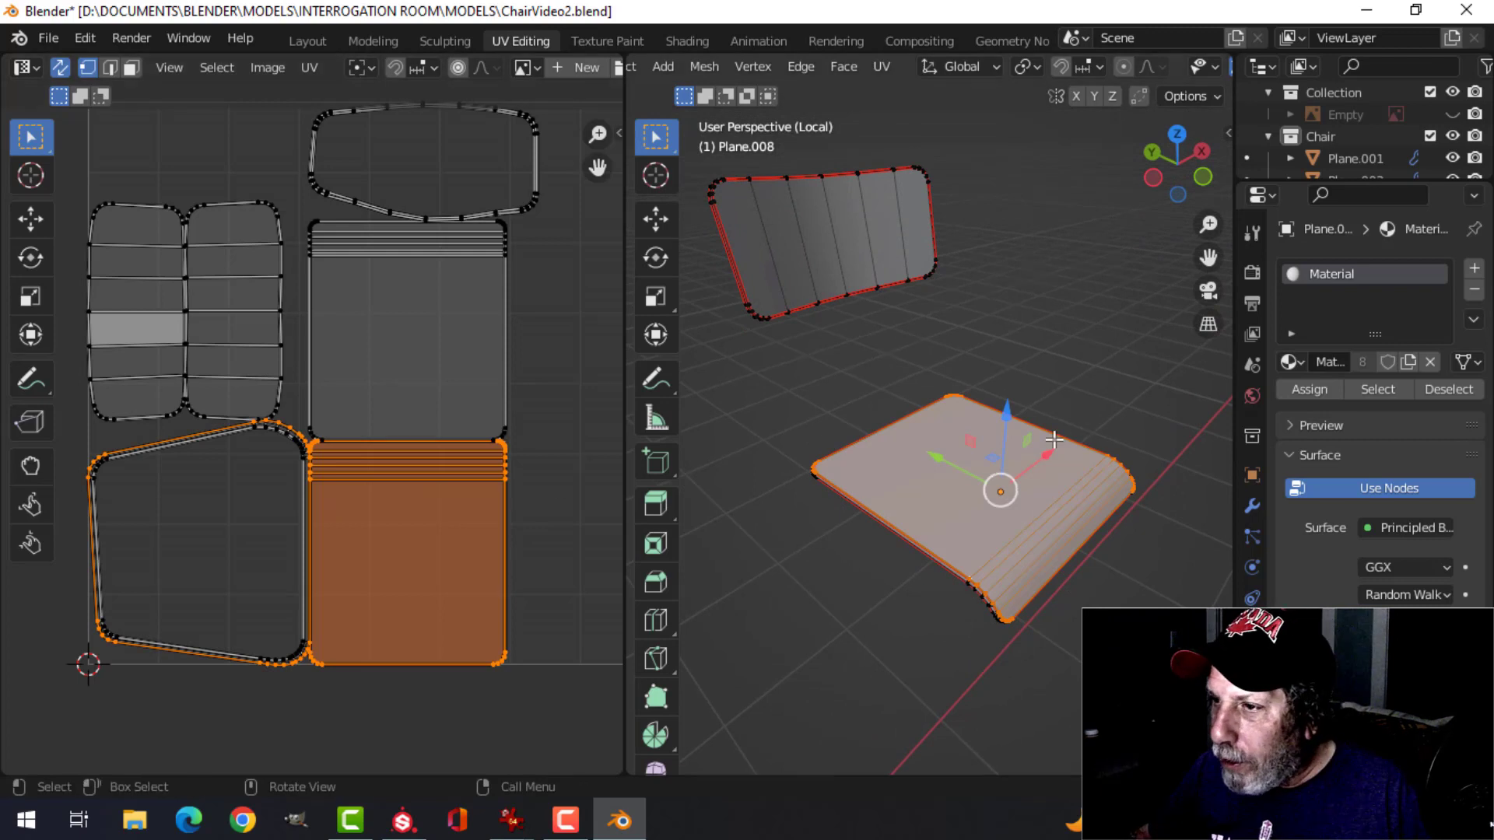
{"action": "middle_click_drag", "start_coordinate": [1054, 440], "coordinate": [973, 295]}
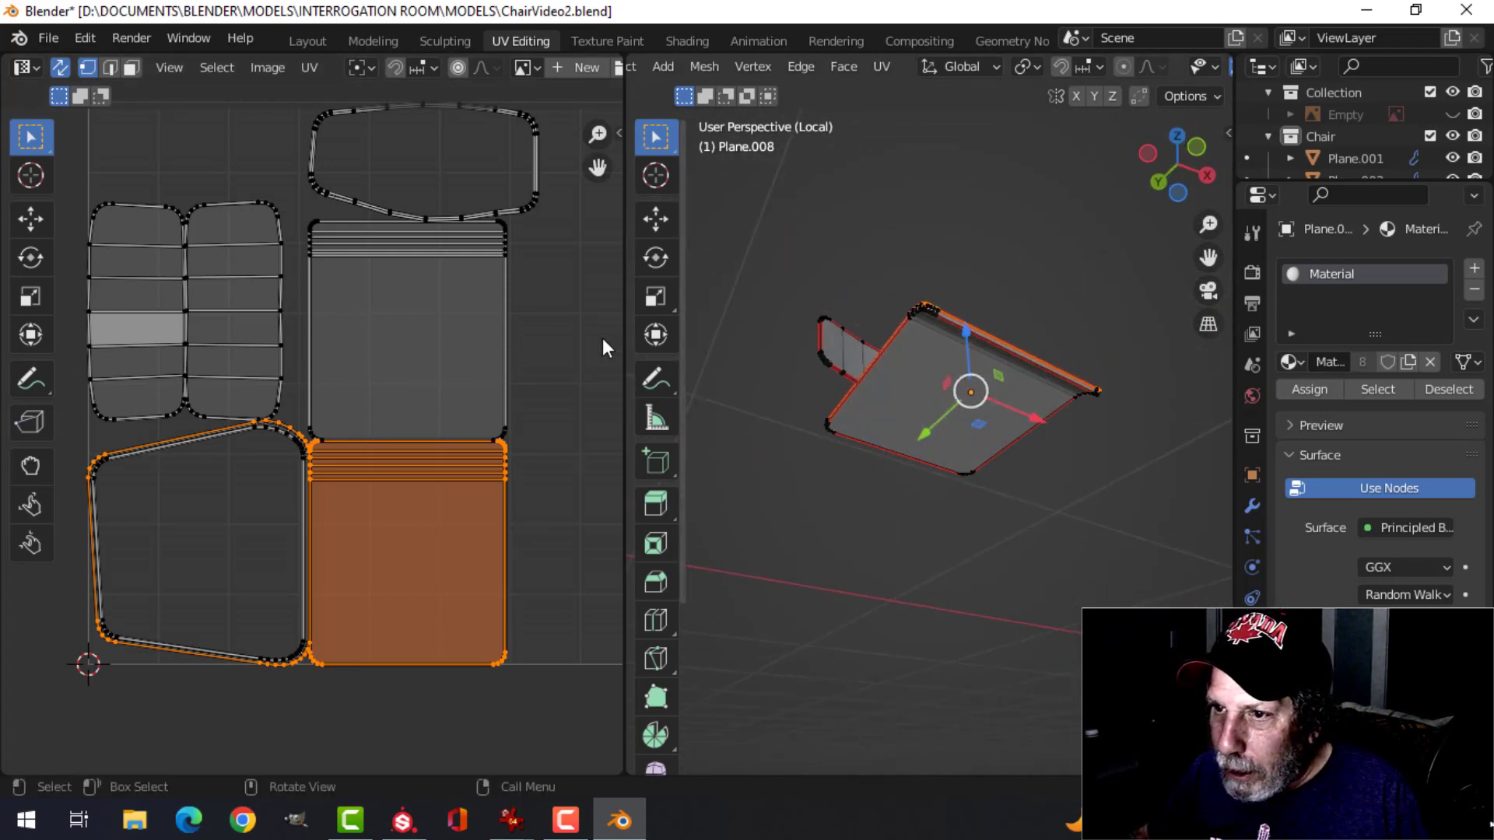
Switch UV selection to face mode and select the entire upper large seat island.
{"action": "left_click", "coordinate": [458, 232]}
{"action": "left_click", "coordinate": [445, 263]}
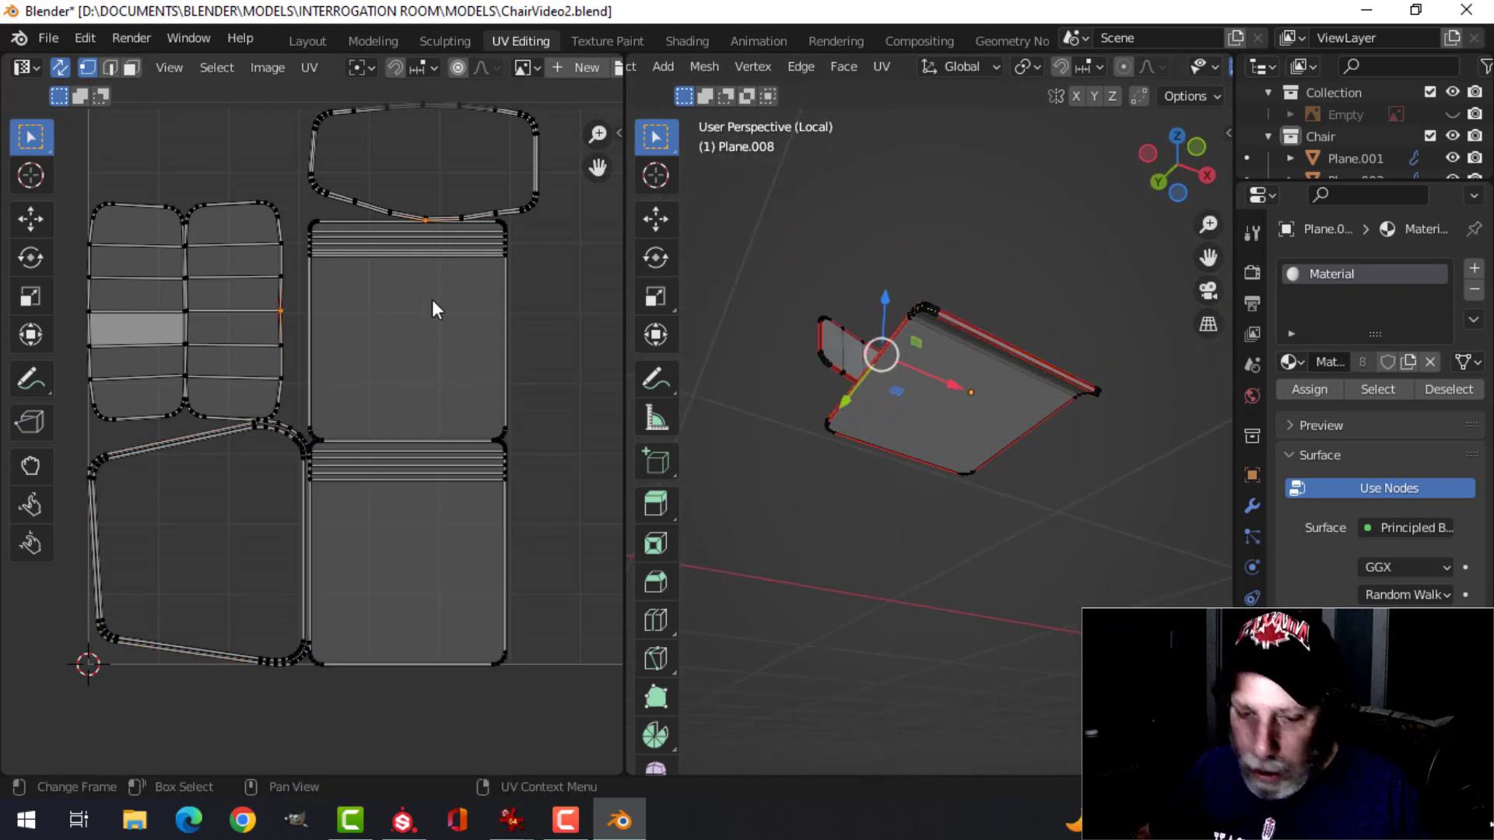
{"action": "key", "text": "3"}
{"action": "left_click", "coordinate": [467, 309]}
{"action": "key", "text": "ctrl+l"}
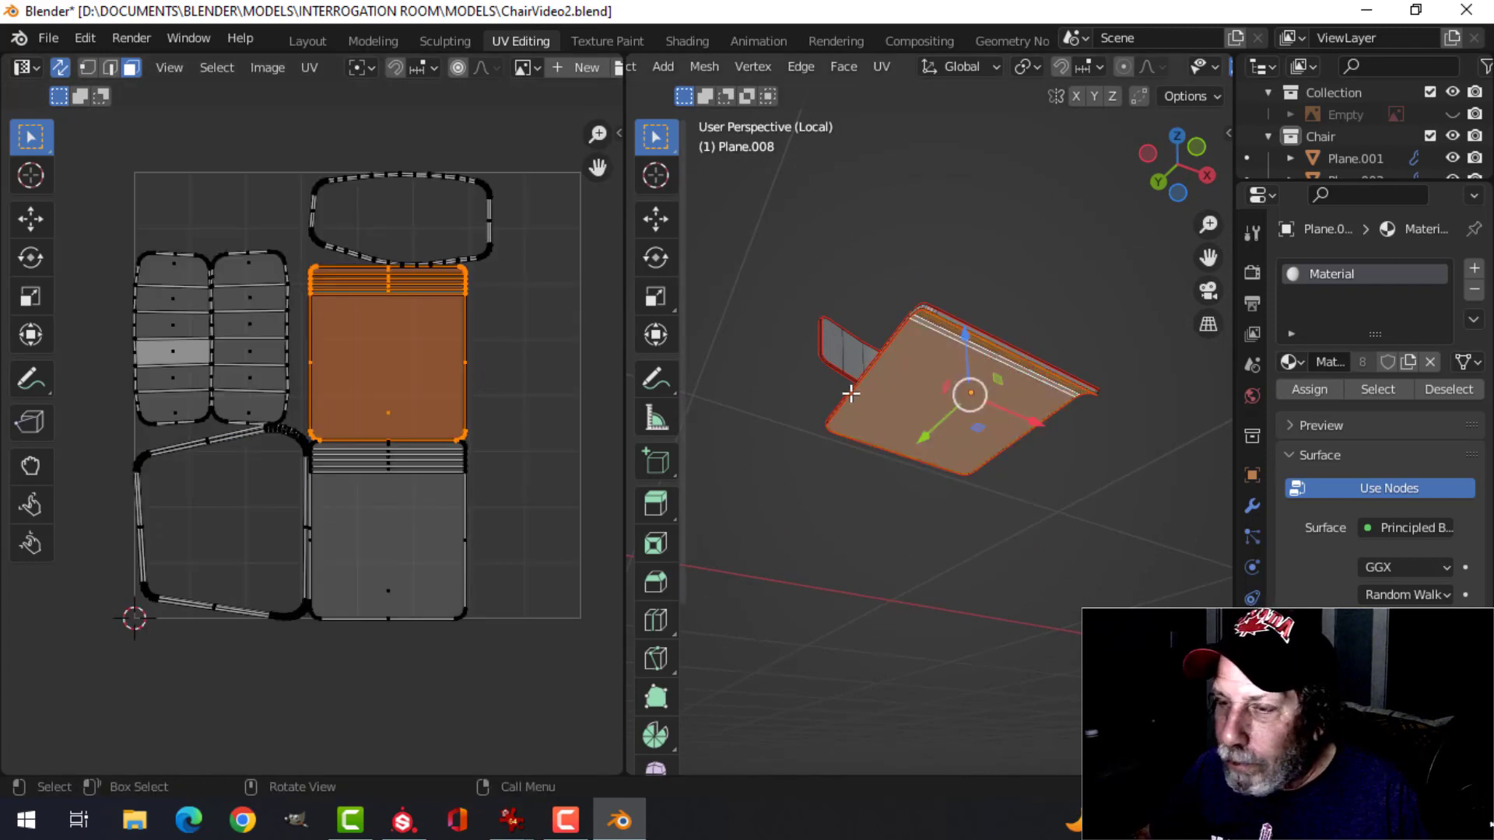
Compare the selected island with the seat model from below and the front, and clear the selection.
{"action": "scroll", "coordinate": [434, 494], "scroll_direction": "up", "scroll_amount": 1}
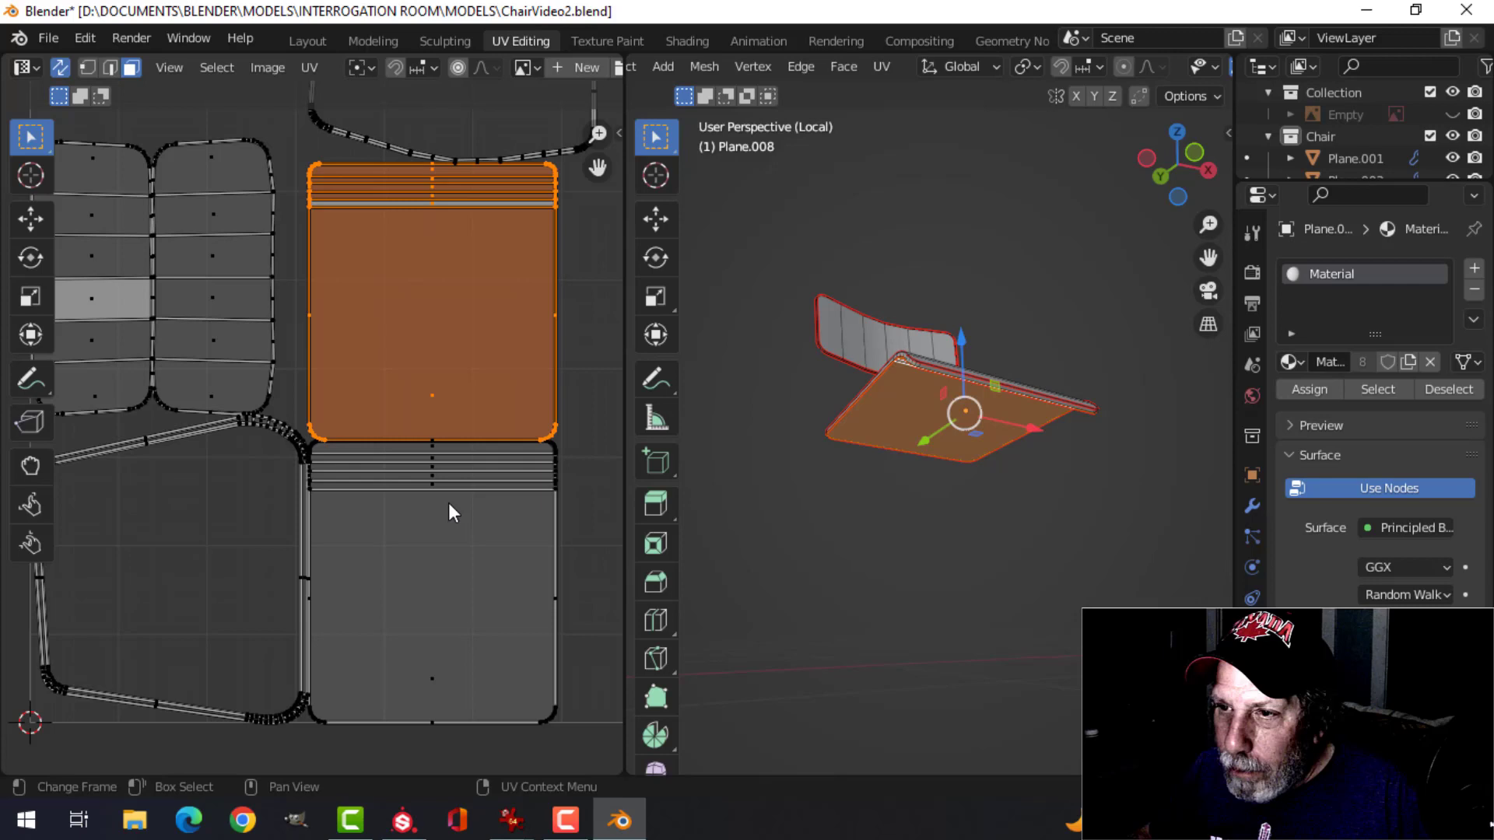
{"action": "scroll", "coordinate": [448, 503], "scroll_direction": "down", "scroll_amount": 1}
{"action": "middle_click_drag", "start_coordinate": [924, 437], "coordinate": [860, 478]}
{"action": "scroll", "coordinate": [474, 489], "scroll_direction": "up", "scroll_amount": 1}
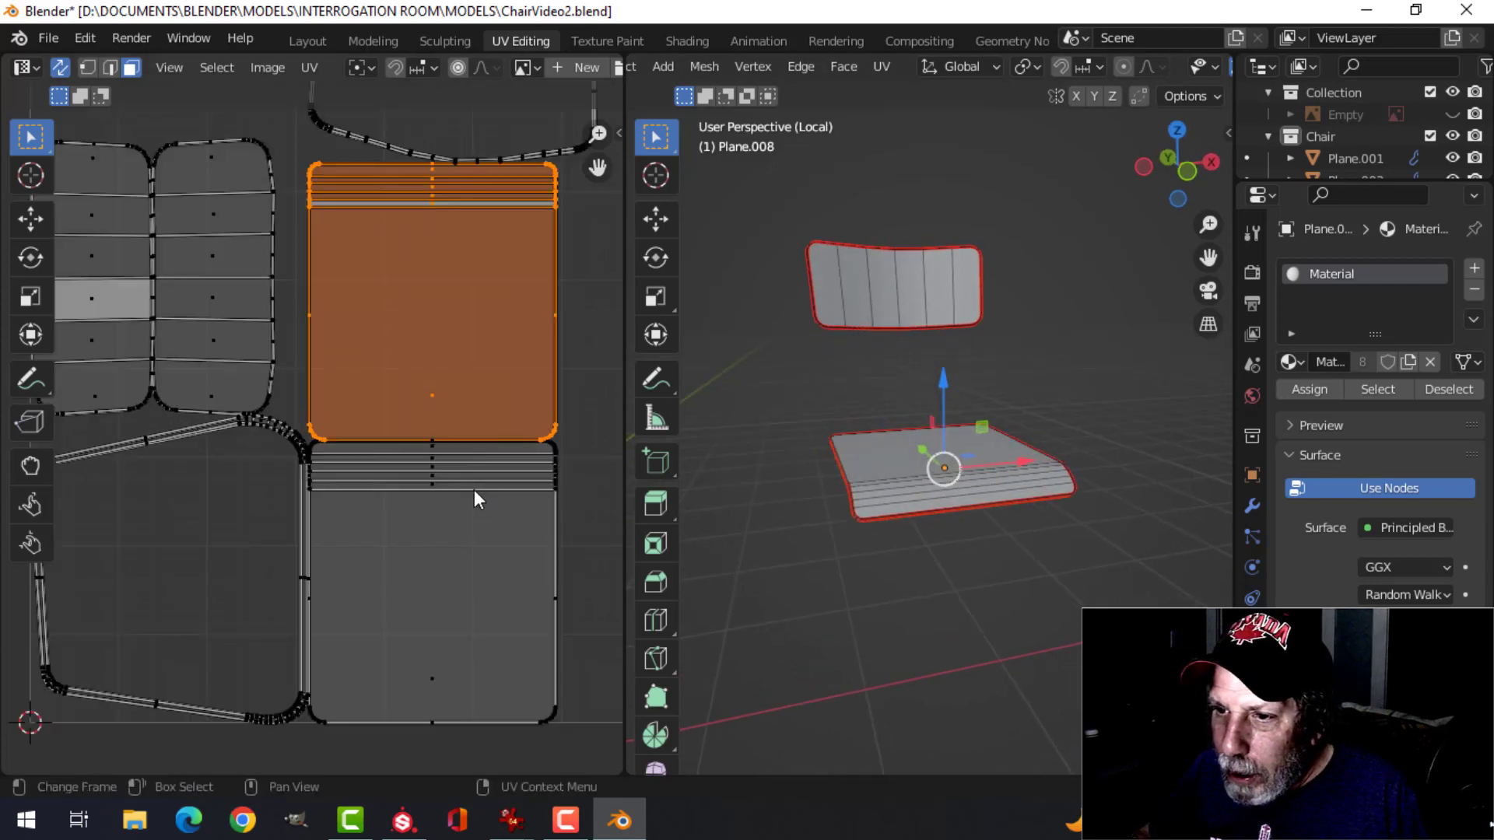
{"action": "scroll", "coordinate": [511, 452], "scroll_direction": "down", "scroll_amount": 2}
{"action": "key", "text": "alt+a"}
{"action": "scroll", "coordinate": [449, 428], "scroll_direction": "up", "scroll_amount": 1}
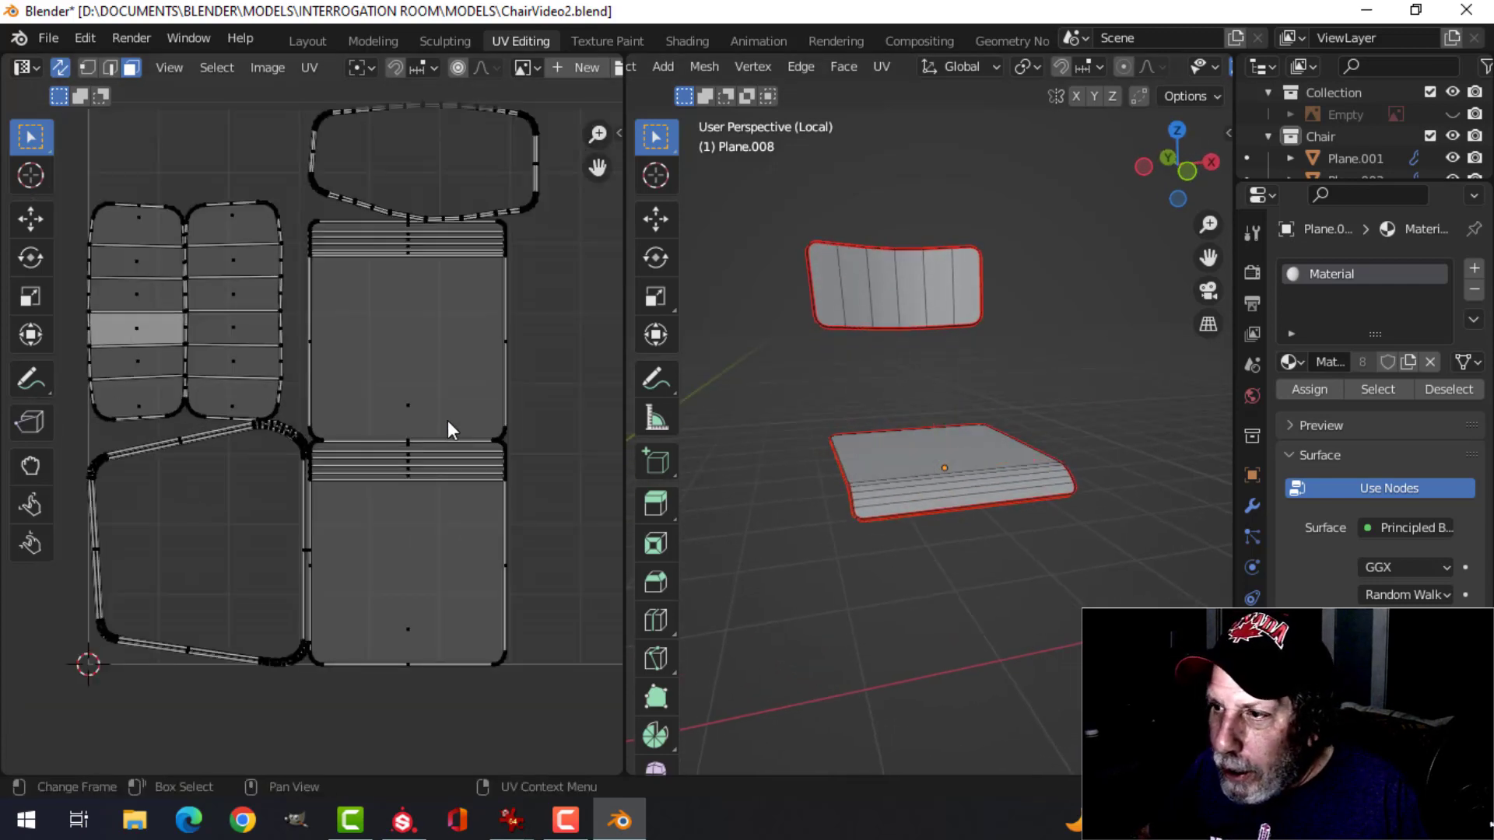
Rotate the UV island of the backrest's rear surface by 90° and move it above the UV grid.
{"action": "left_click", "coordinate": [235, 313]}
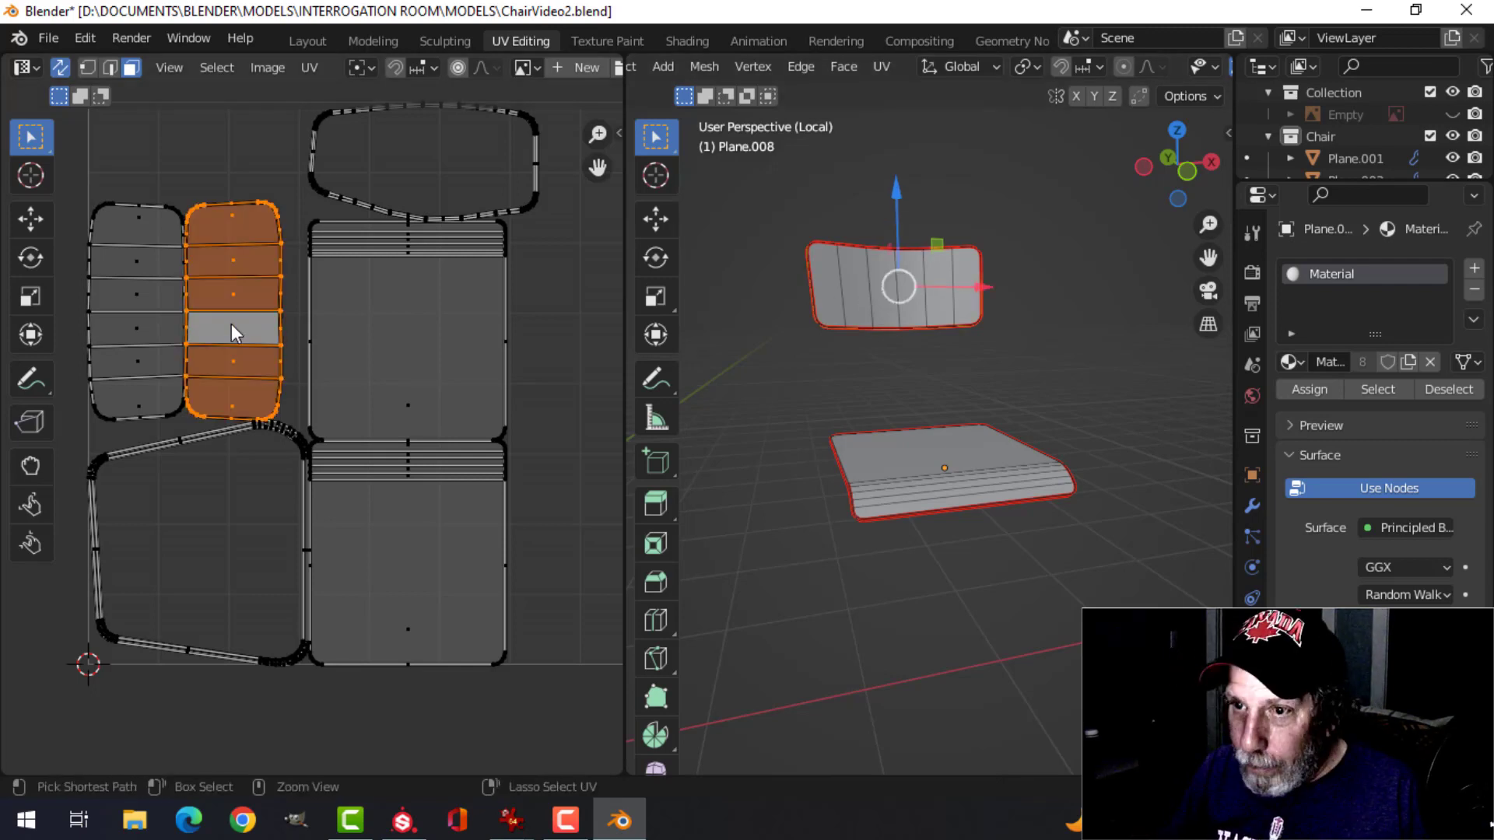
{"action": "key", "text": "ctrl+l"}
{"action": "middle_click_drag", "start_coordinate": [772, 280], "coordinate": [1062, 312]}
{"action": "scroll", "coordinate": [234, 313], "scroll_direction": "down", "scroll_amount": 2}
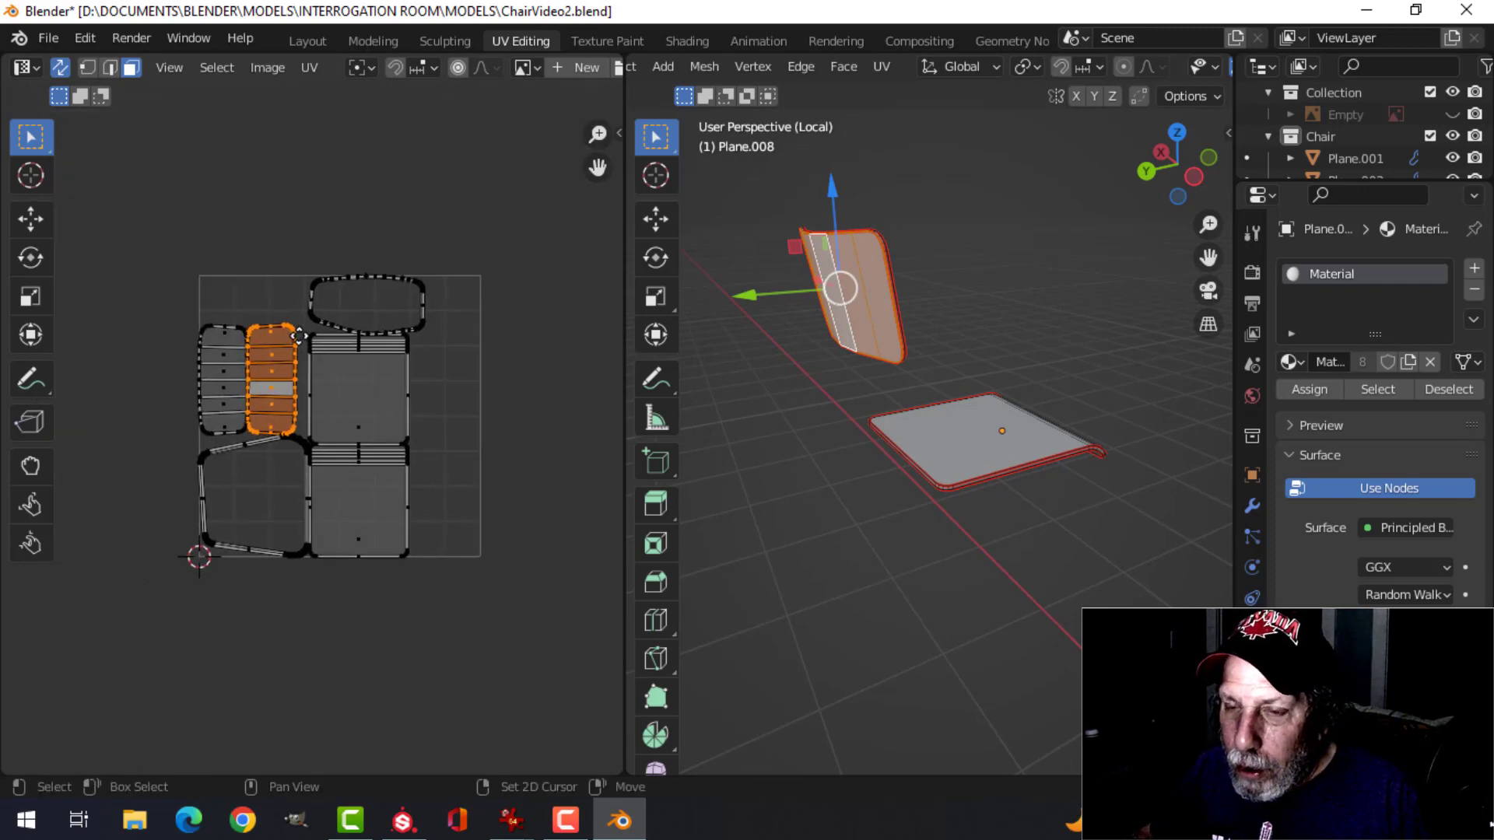
{"action": "type", "text": "r90"}
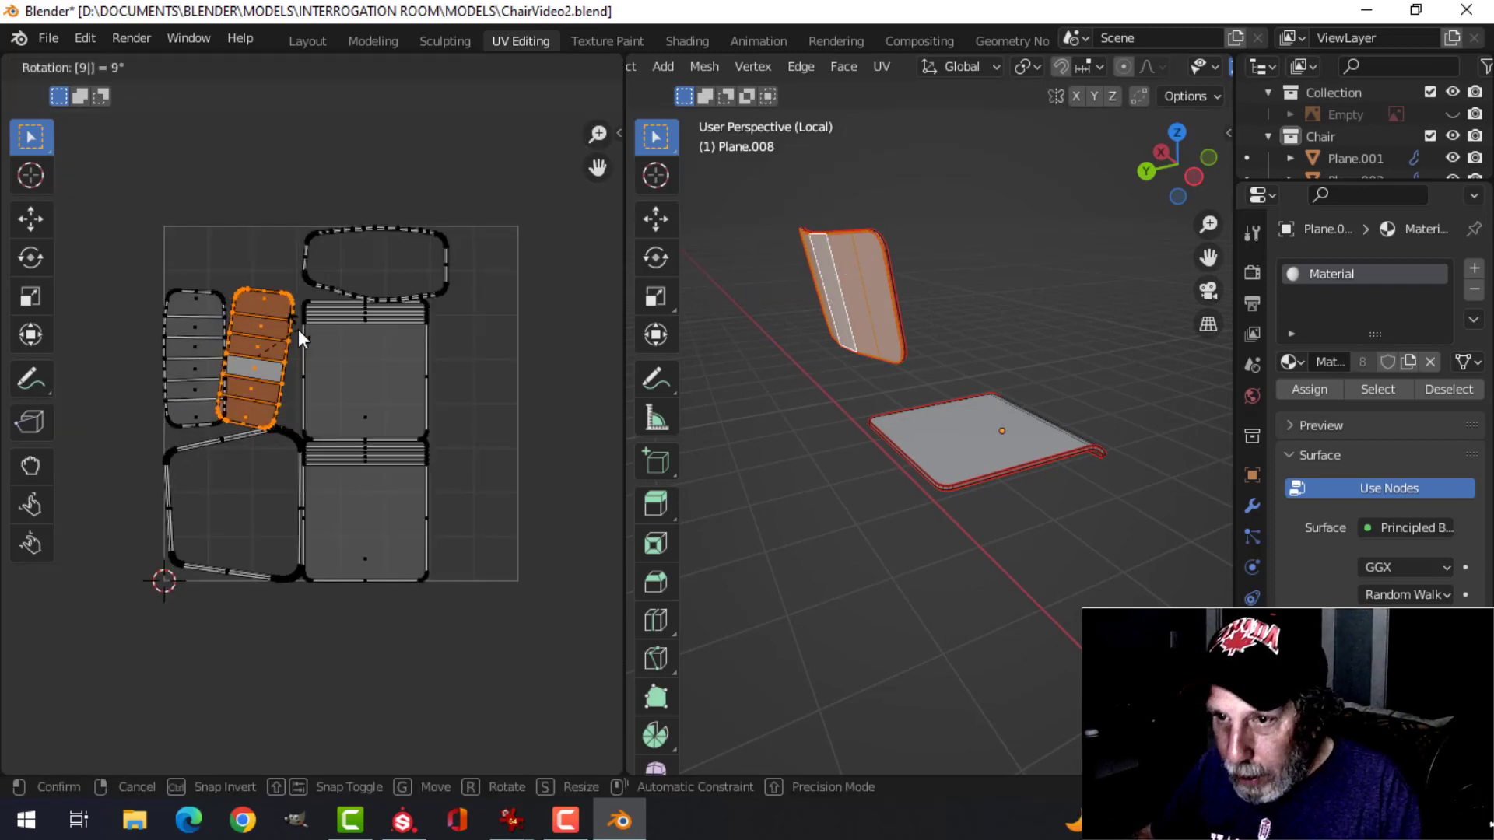
{"action": "key", "text": "Return"}
{"action": "key", "text": "g"}
{"action": "left_click", "coordinate": [307, 137]}
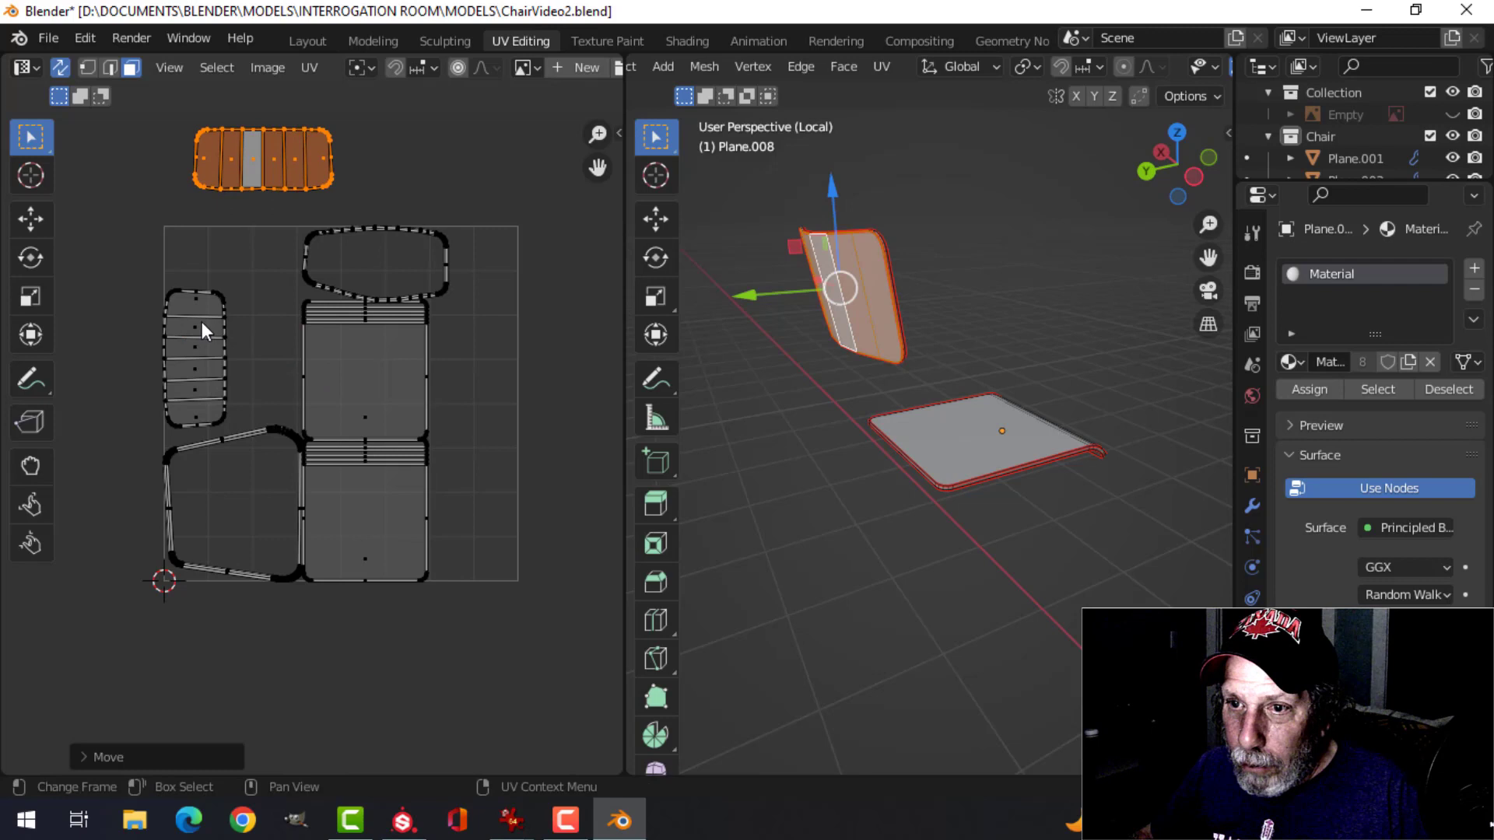
Rotate the UV island of the backrest's front surface by 90° and move it above the UV grid.
{"action": "left_click", "coordinate": [198, 325]}
{"action": "key", "text": "ctrl+l"}
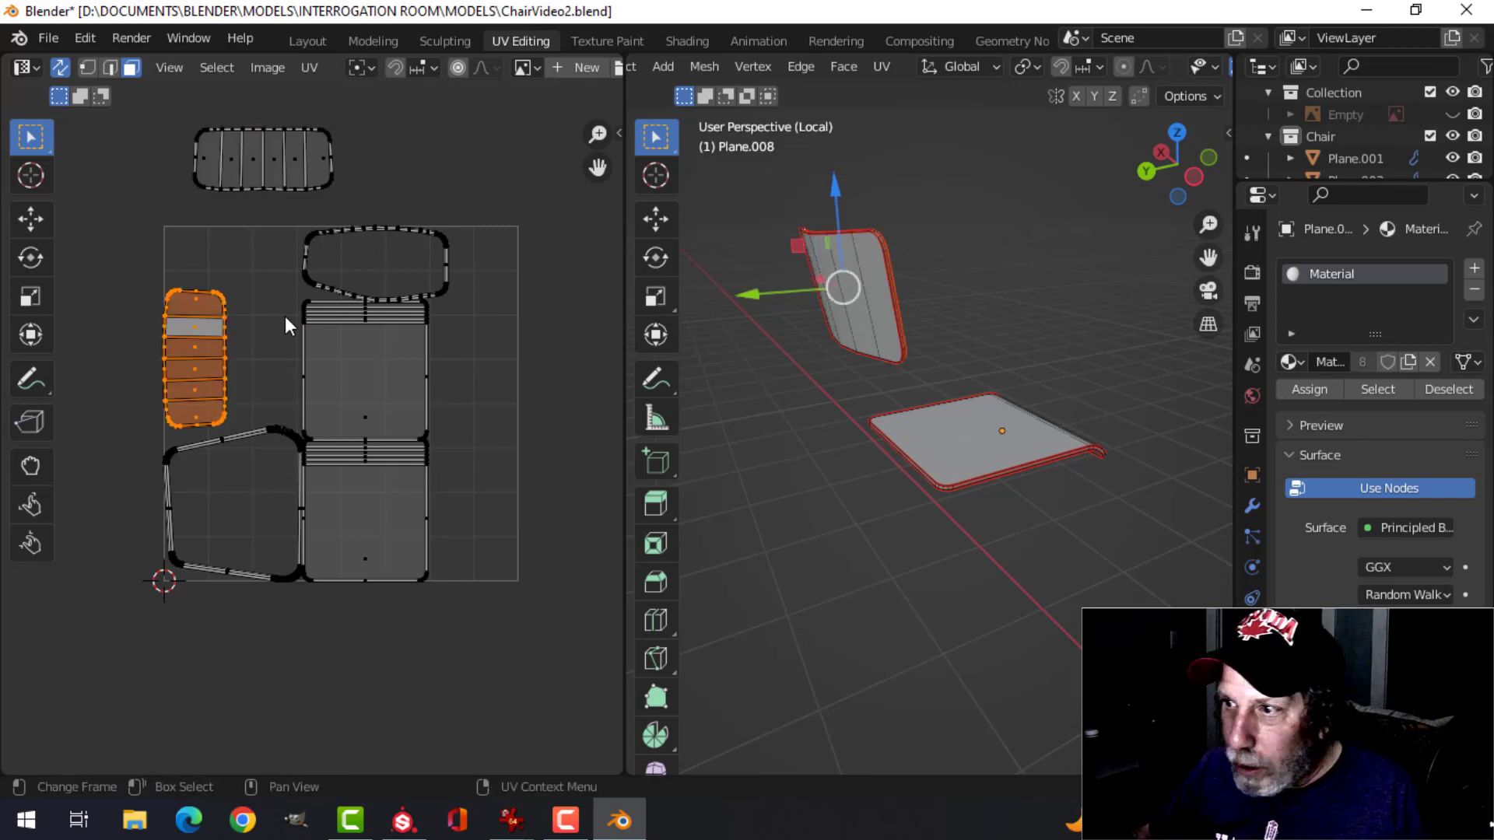
{"action": "type", "text": "r"}
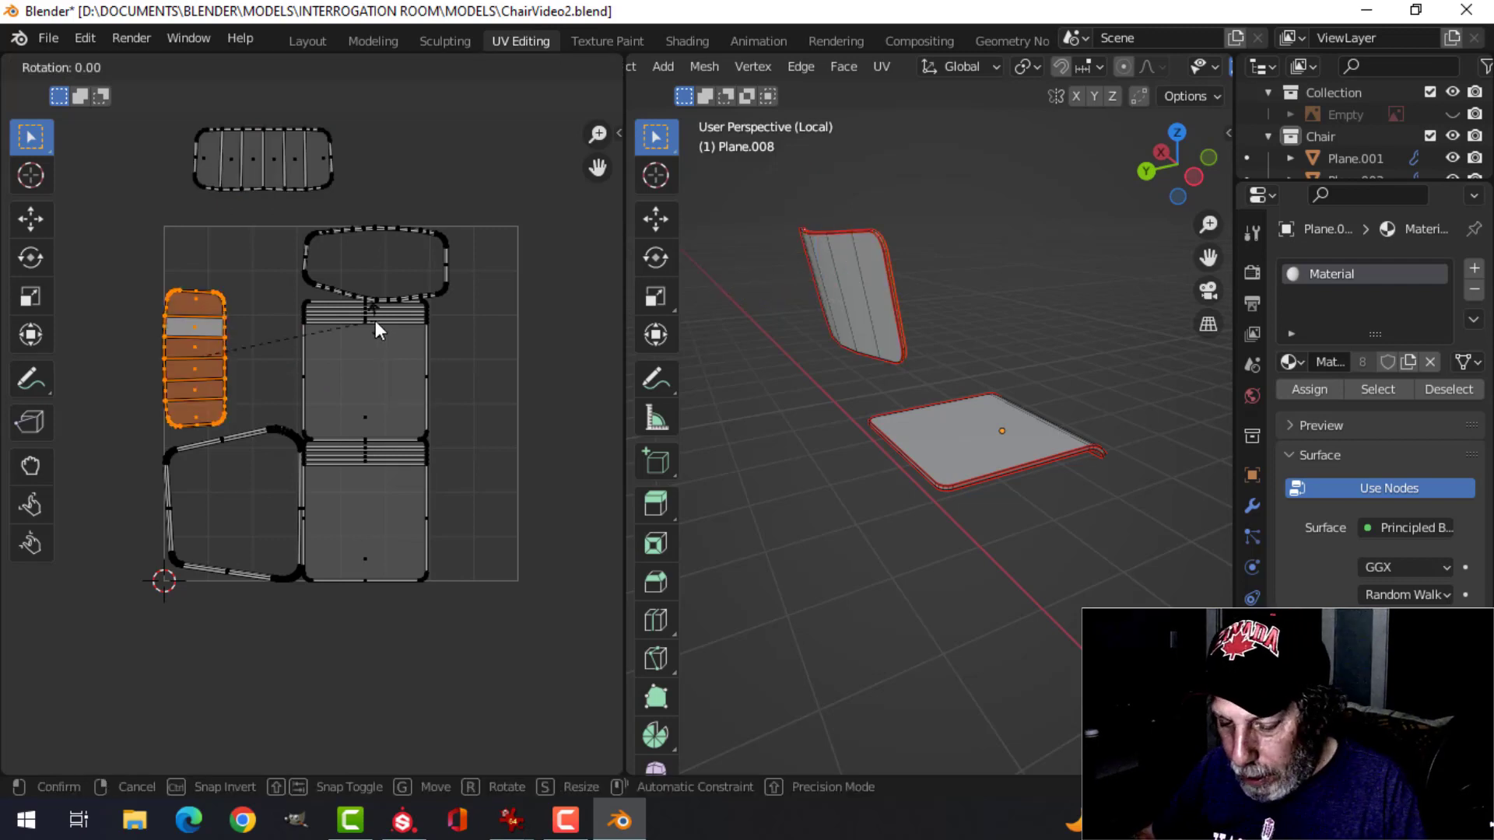
{"action": "type", "text": "90"}
{"action": "key", "text": "Return"}
{"action": "scroll", "coordinate": [362, 311], "scroll_direction": "down", "scroll_amount": 2}
{"action": "key", "text": "g"}
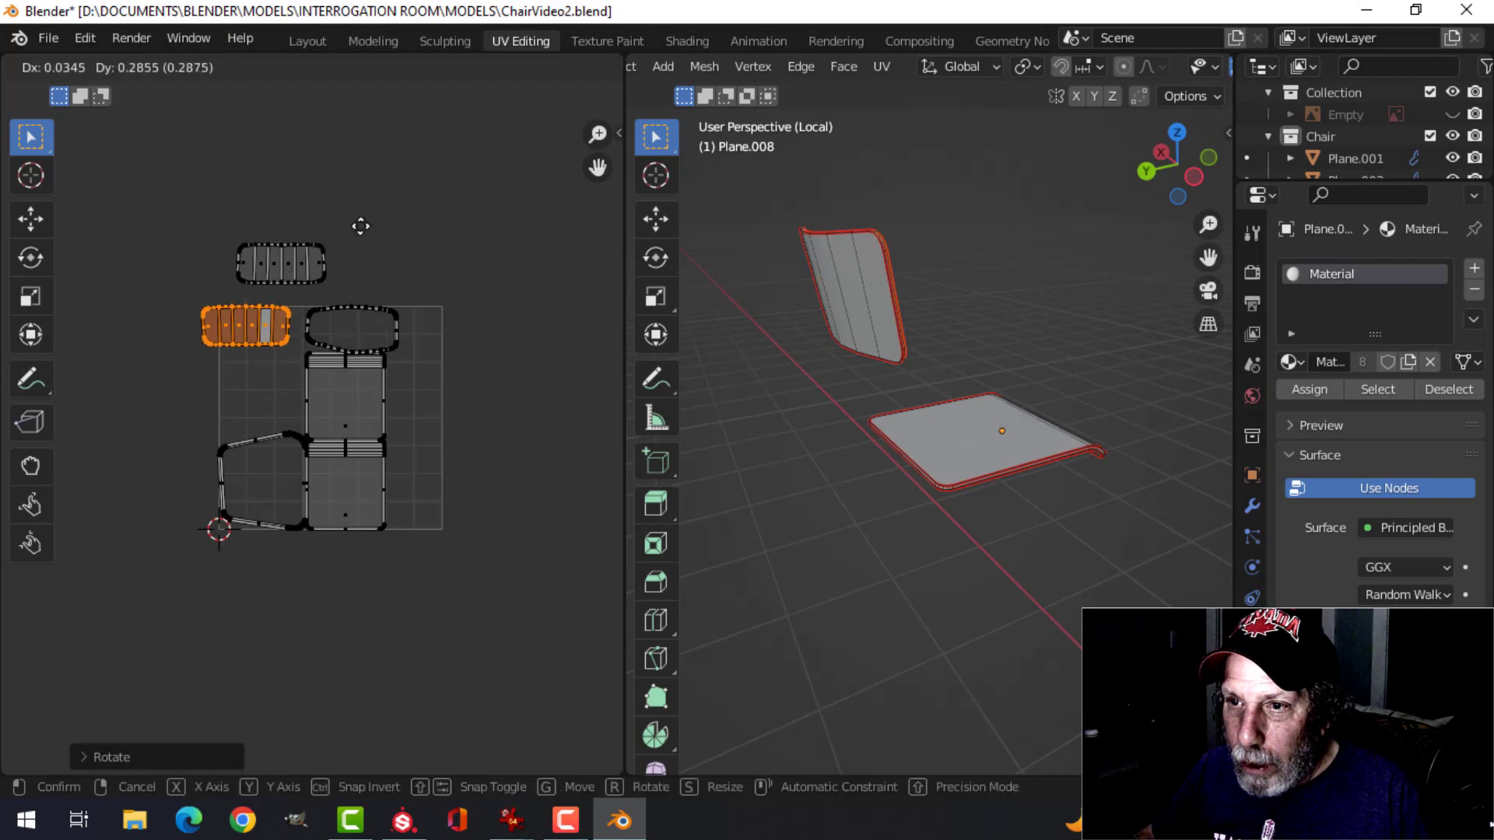
{"action": "left_click", "coordinate": [388, 134]}
Select the seat's top surface with all its linked faces to identify the matching UV island.
{"action": "middle_click_drag", "start_coordinate": [927, 317], "coordinate": [863, 302]}
{"action": "scroll", "coordinate": [412, 359], "scroll_direction": "up", "scroll_amount": 5}
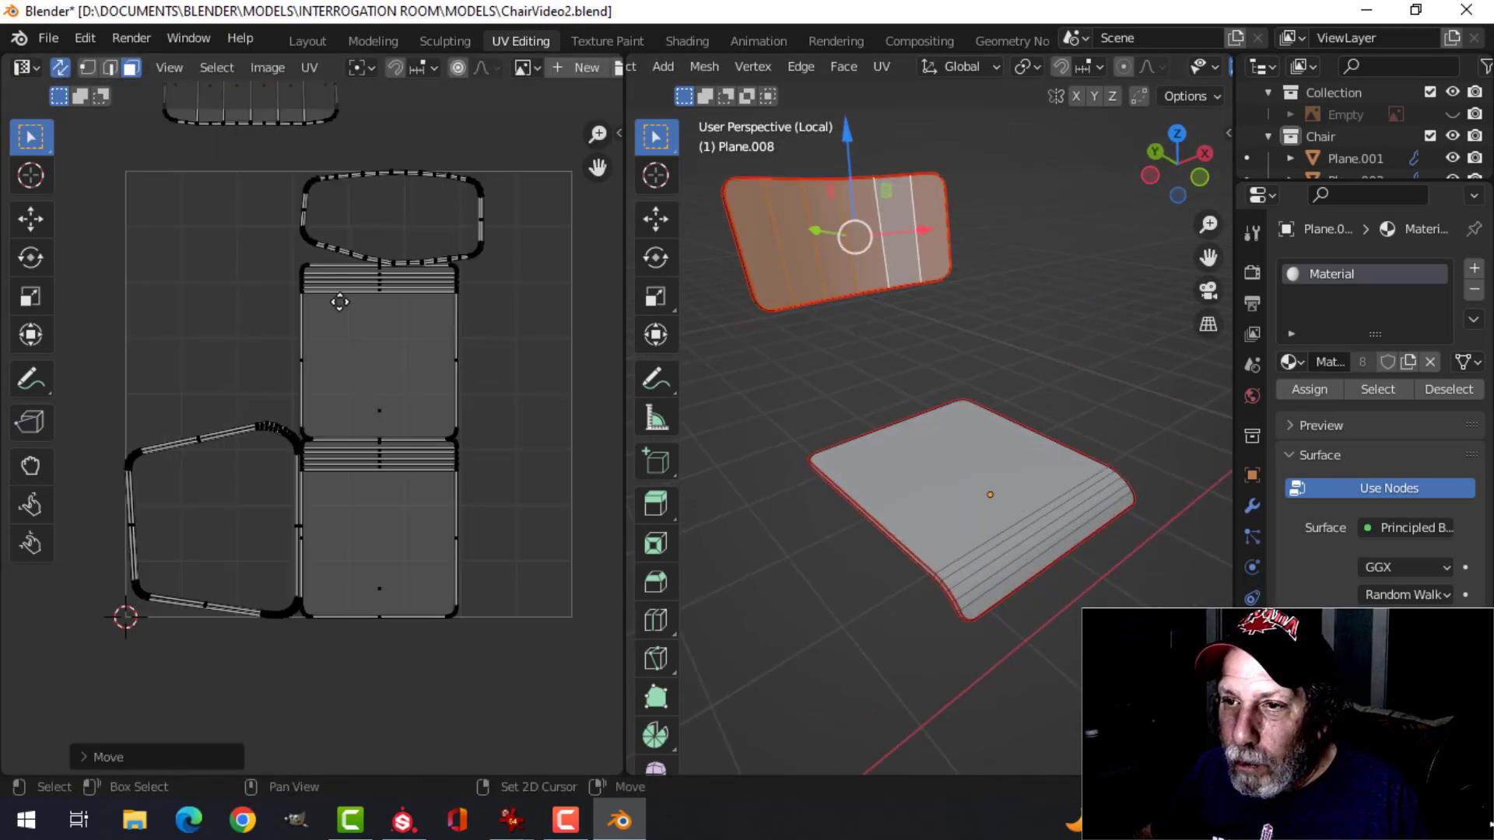
{"action": "left_click", "coordinate": [940, 501]}
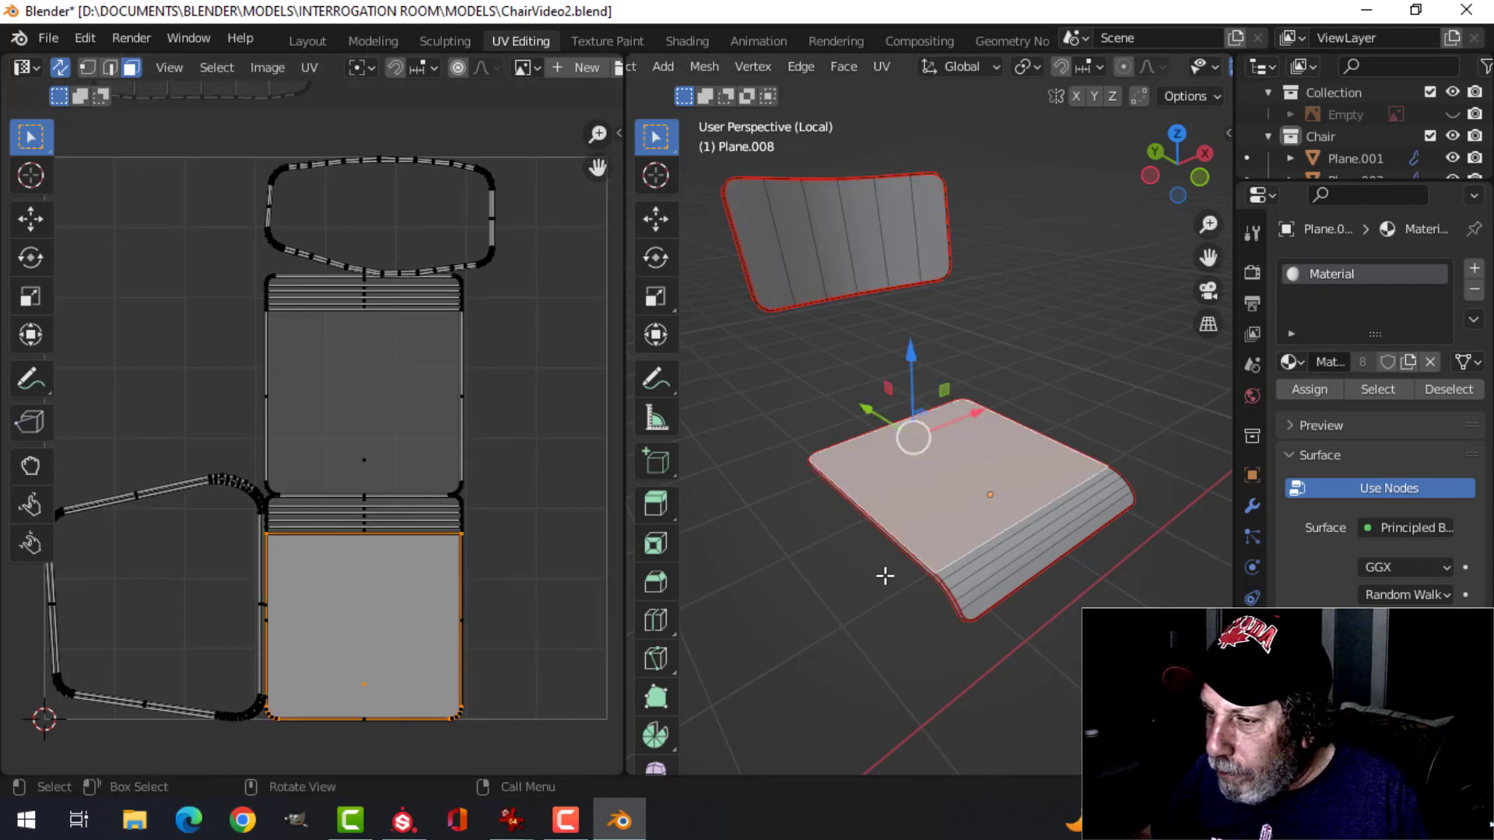
{"action": "key", "text": "ctrl+l"}
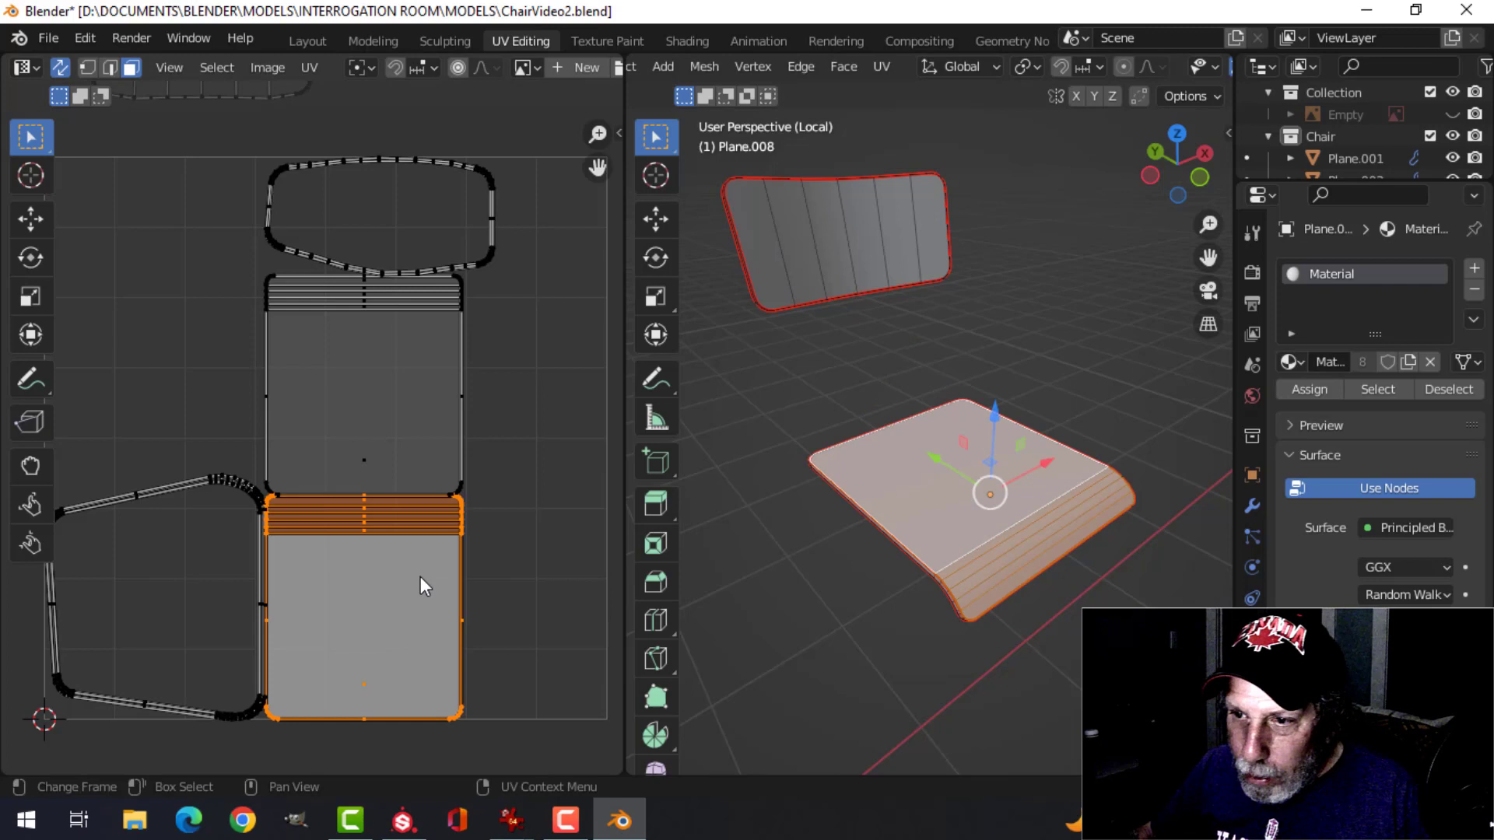
{"action": "scroll", "coordinate": [437, 581], "scroll_direction": "down", "scroll_amount": 2}
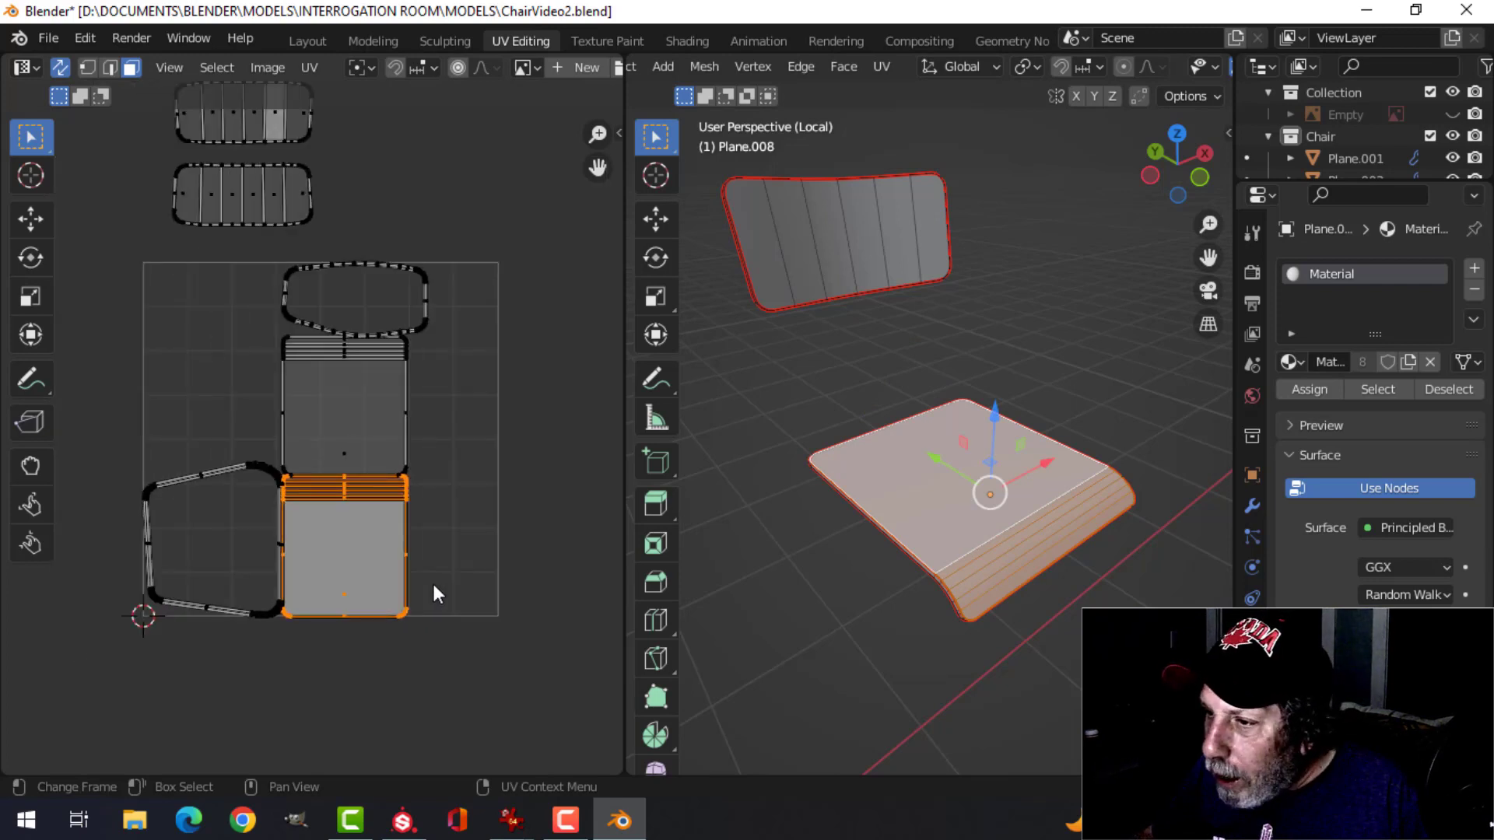
{"action": "scroll", "coordinate": [431, 580], "scroll_direction": "up", "scroll_amount": 1}
{"action": "scroll", "coordinate": [418, 585], "scroll_direction": "down", "scroll_amount": 1}
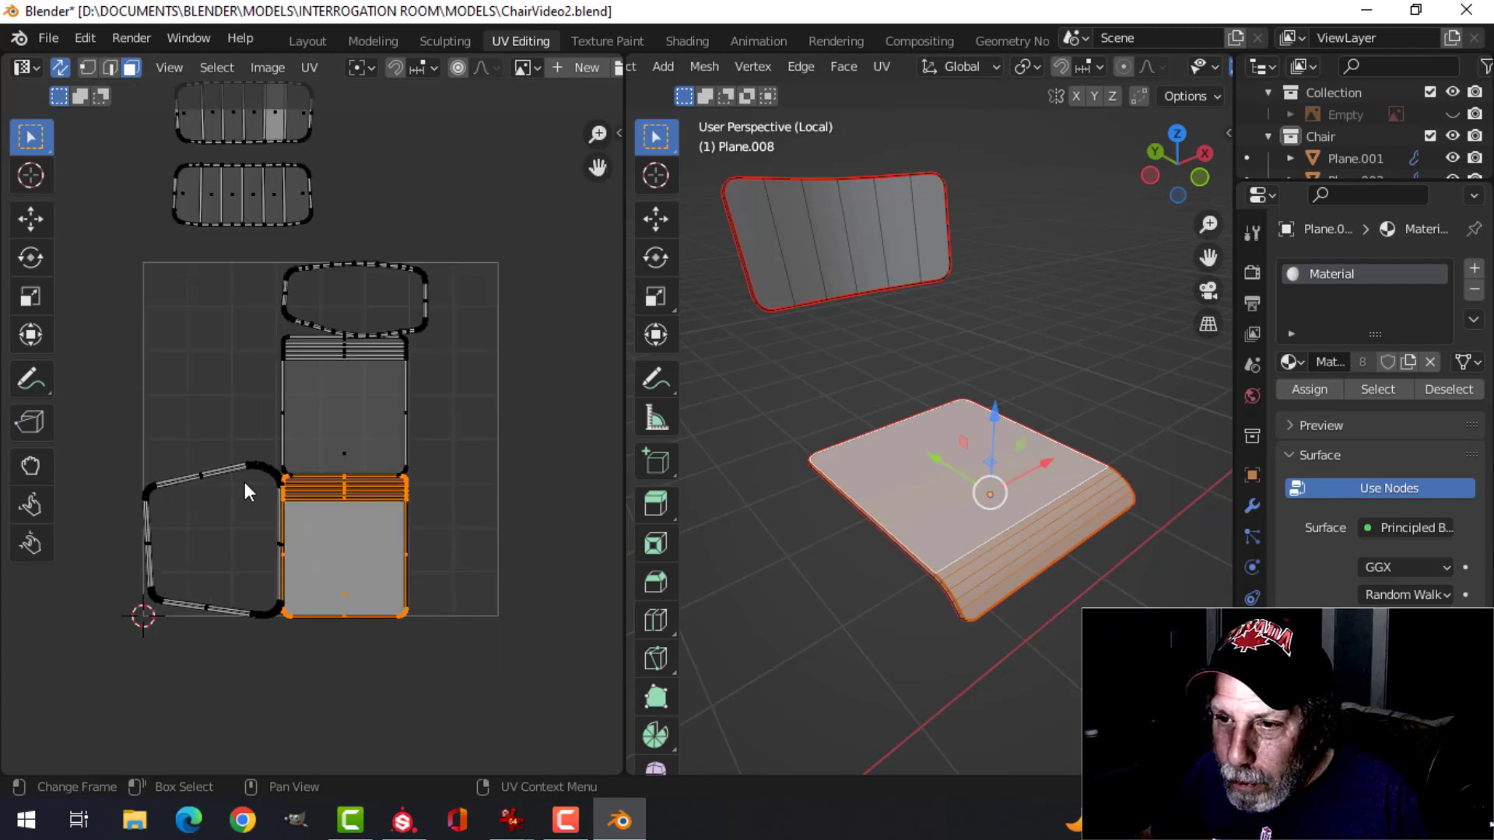
Scale down the backrest's rim UV island and place it inside the seat's rim island.
{"action": "left_click", "coordinate": [363, 264]}
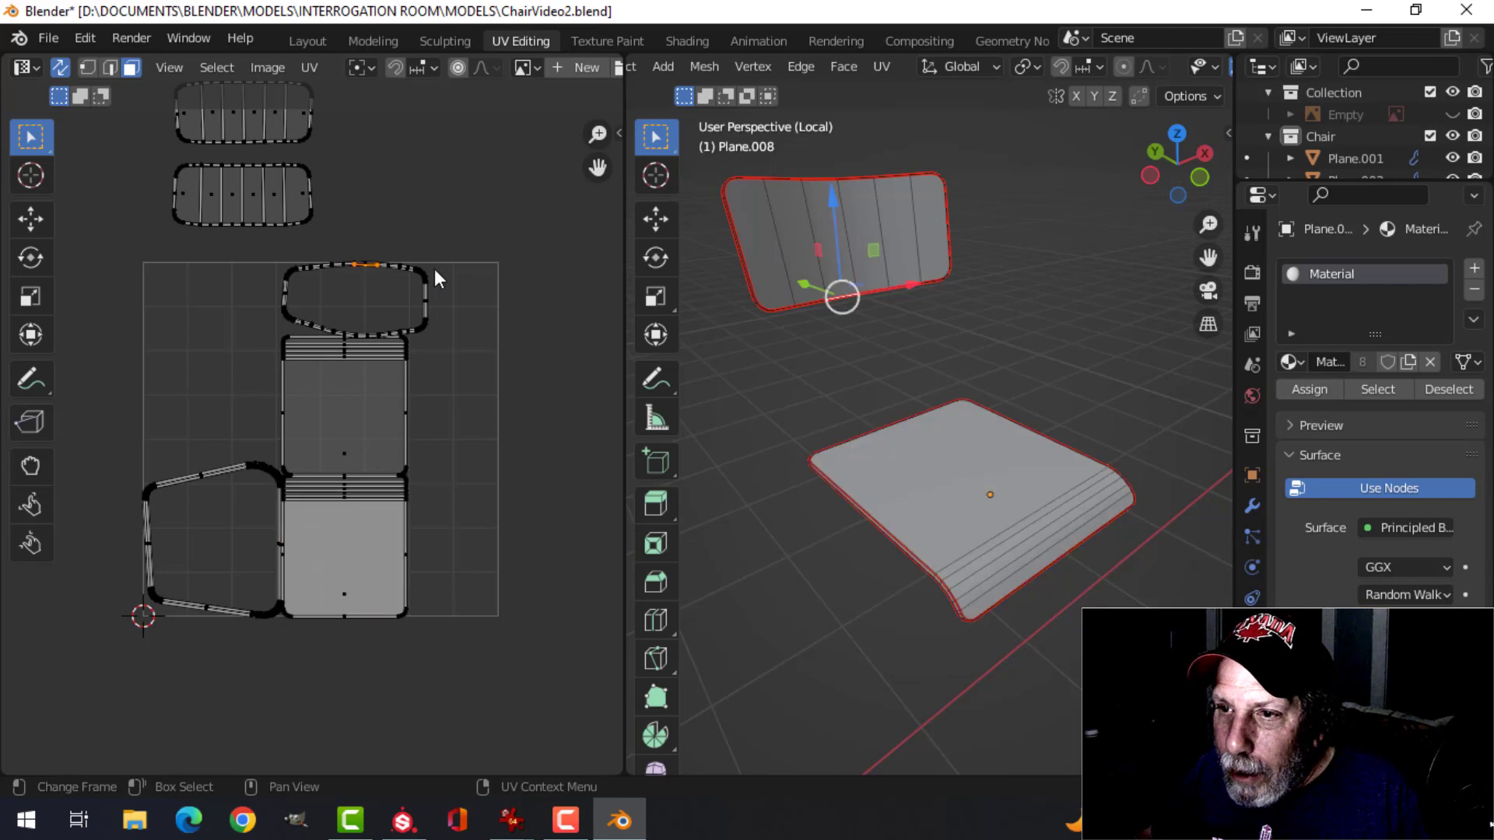
{"action": "key", "text": "ctrl+l"}
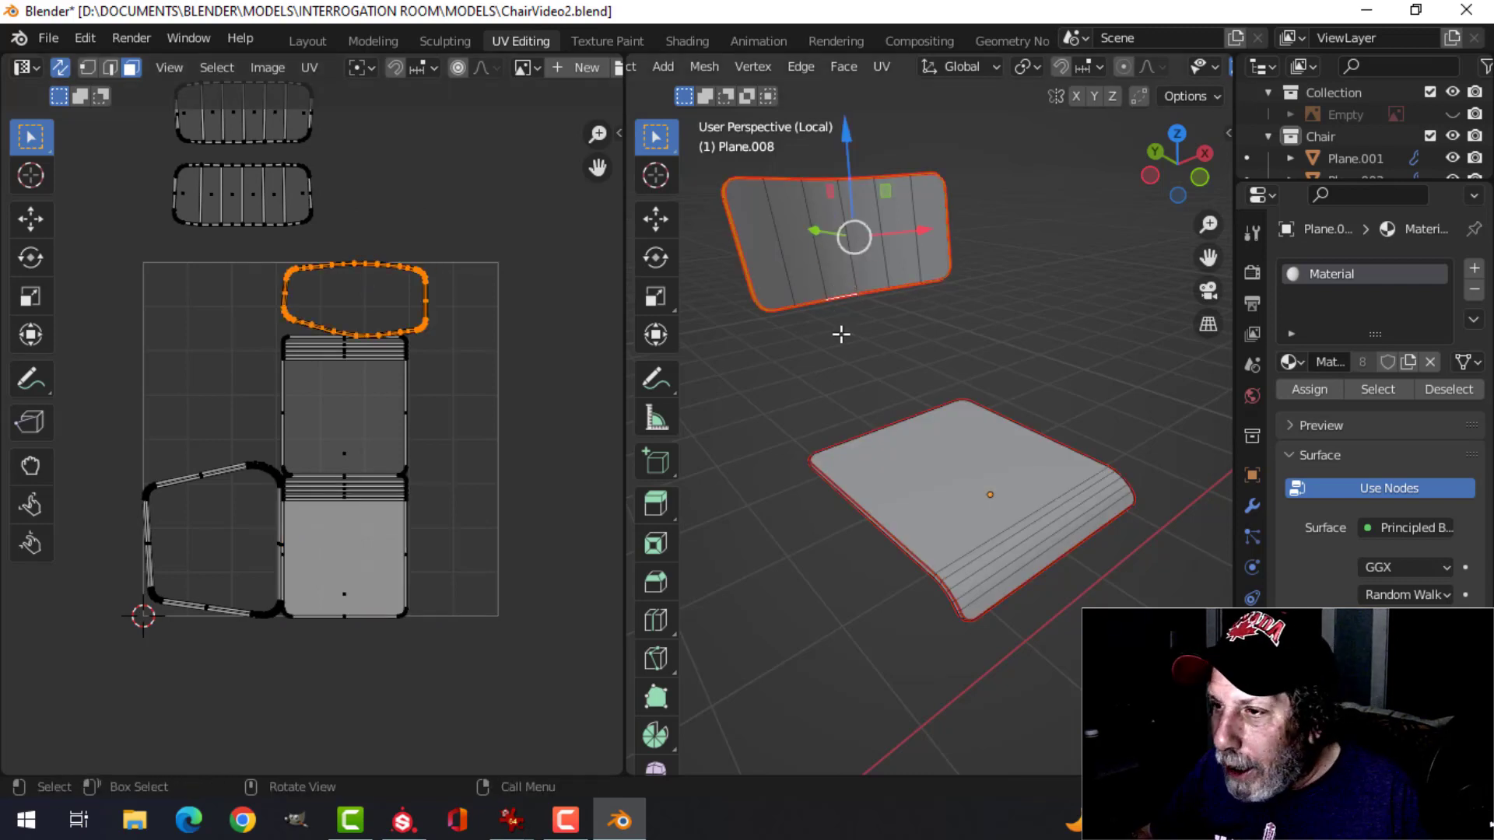
{"action": "mouse_move", "coordinate": [841, 335]}
{"action": "middle_mouse_down"}
{"action": "mouse_move", "coordinate": [923, 357]}
{"action": "mouse_move", "coordinate": [795, 351]}
{"action": "mouse_move", "coordinate": [863, 325]}
{"action": "middle_mouse_up"}
{"action": "scroll", "coordinate": [464, 309], "scroll_direction": "down", "scroll_amount": 1}
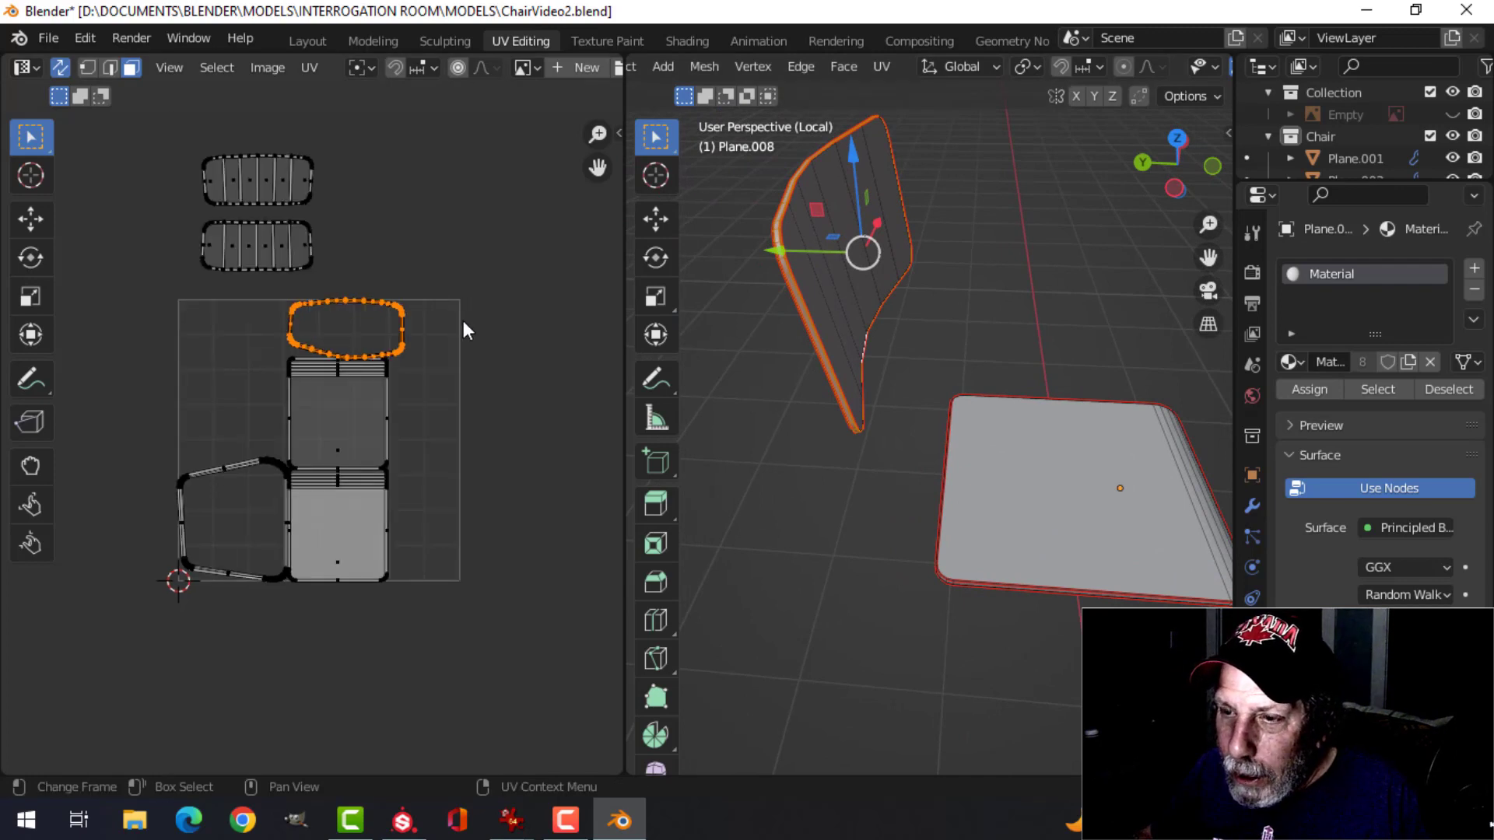
{"action": "key", "text": "s"}
{"action": "left_click", "coordinate": [428, 325]}
{"action": "key", "text": "g"}
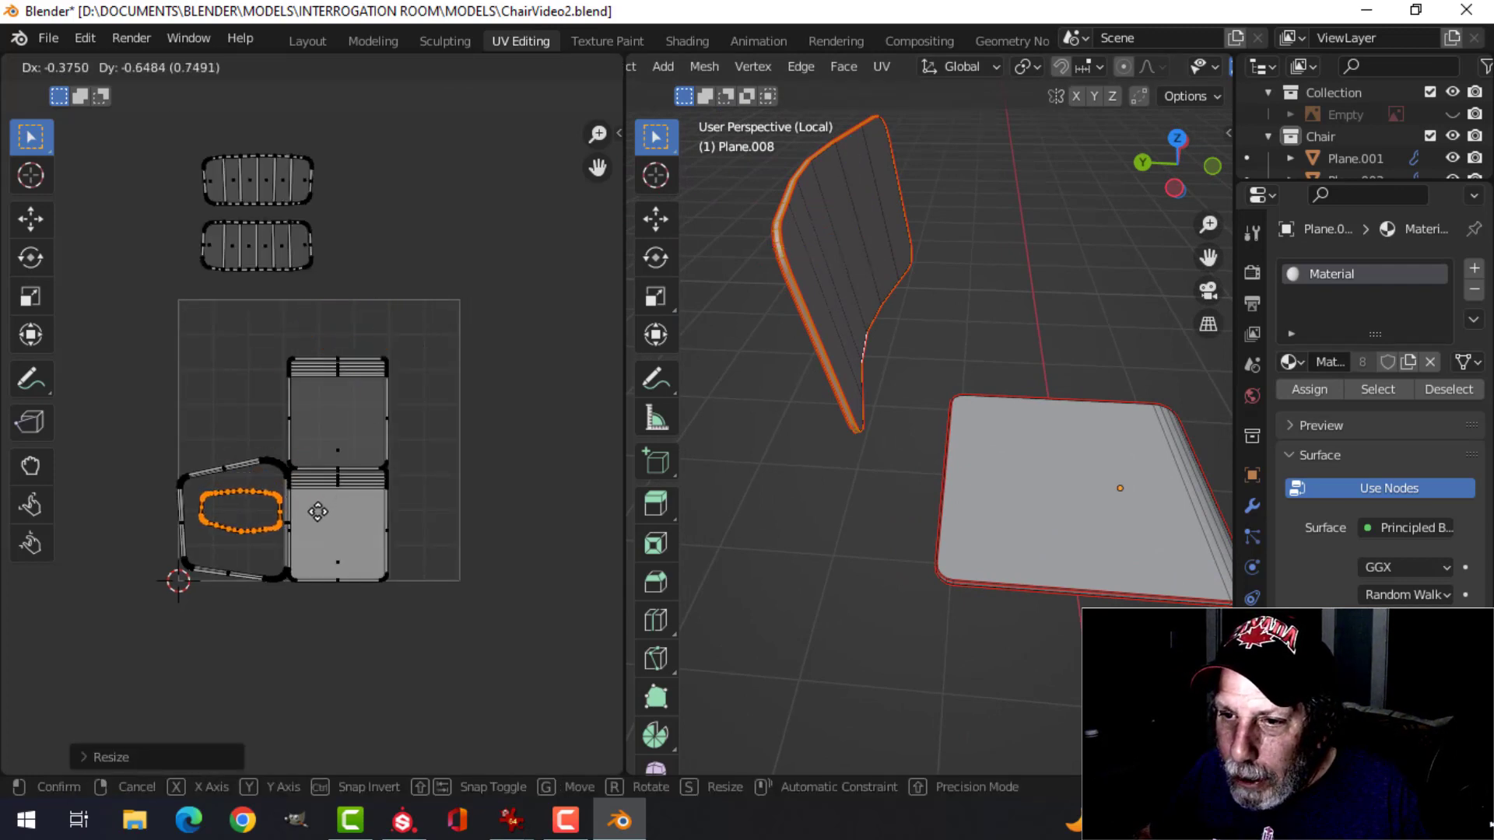
{"action": "left_click", "coordinate": [308, 516]}
Move the UV island of the backrest's rear surface into the upper-left corner of the UV grid.
{"action": "left_click", "coordinate": [249, 260]}
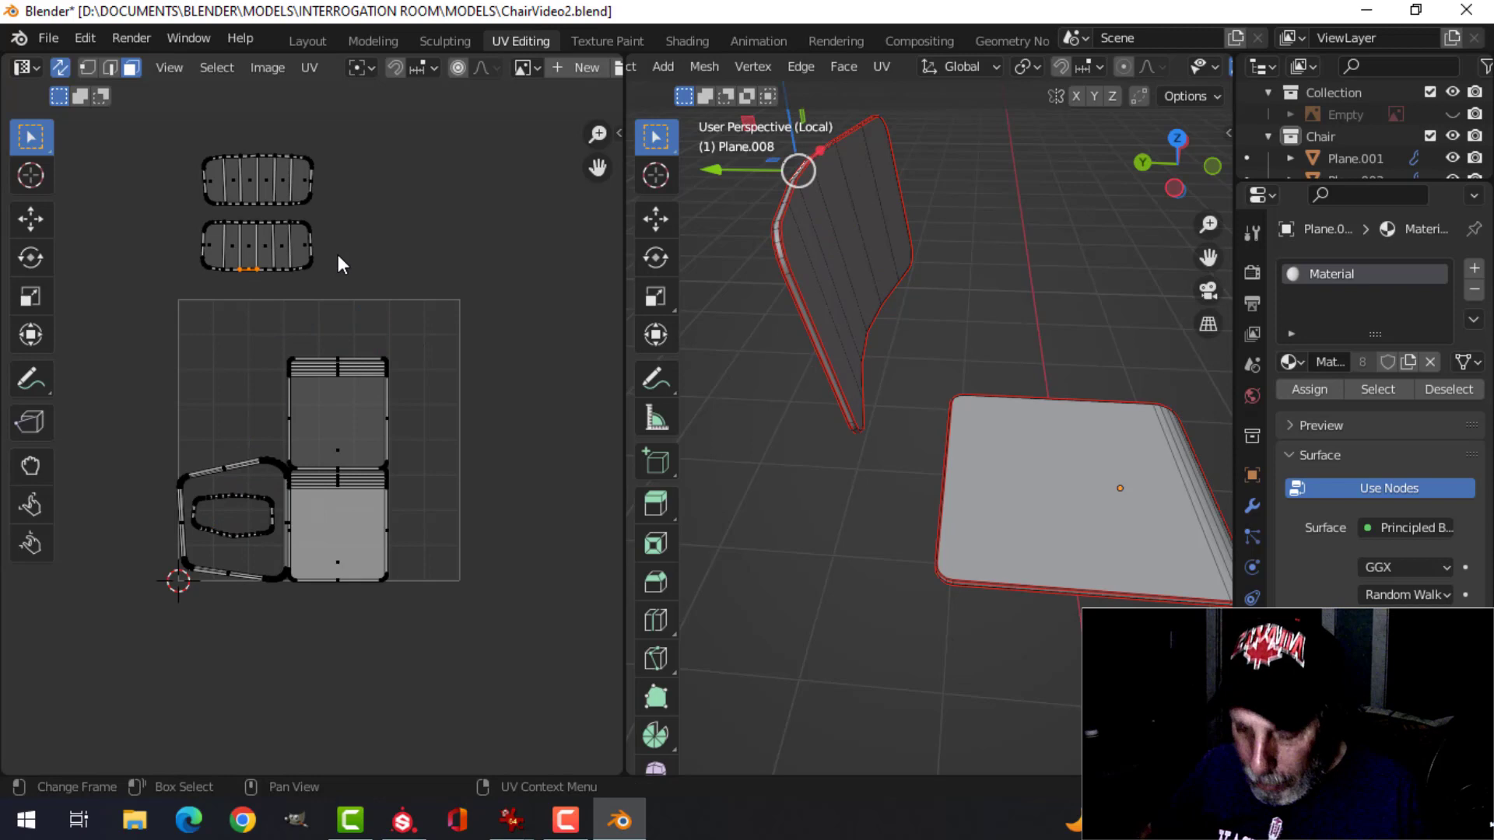
{"action": "key", "text": "ctrl+l"}
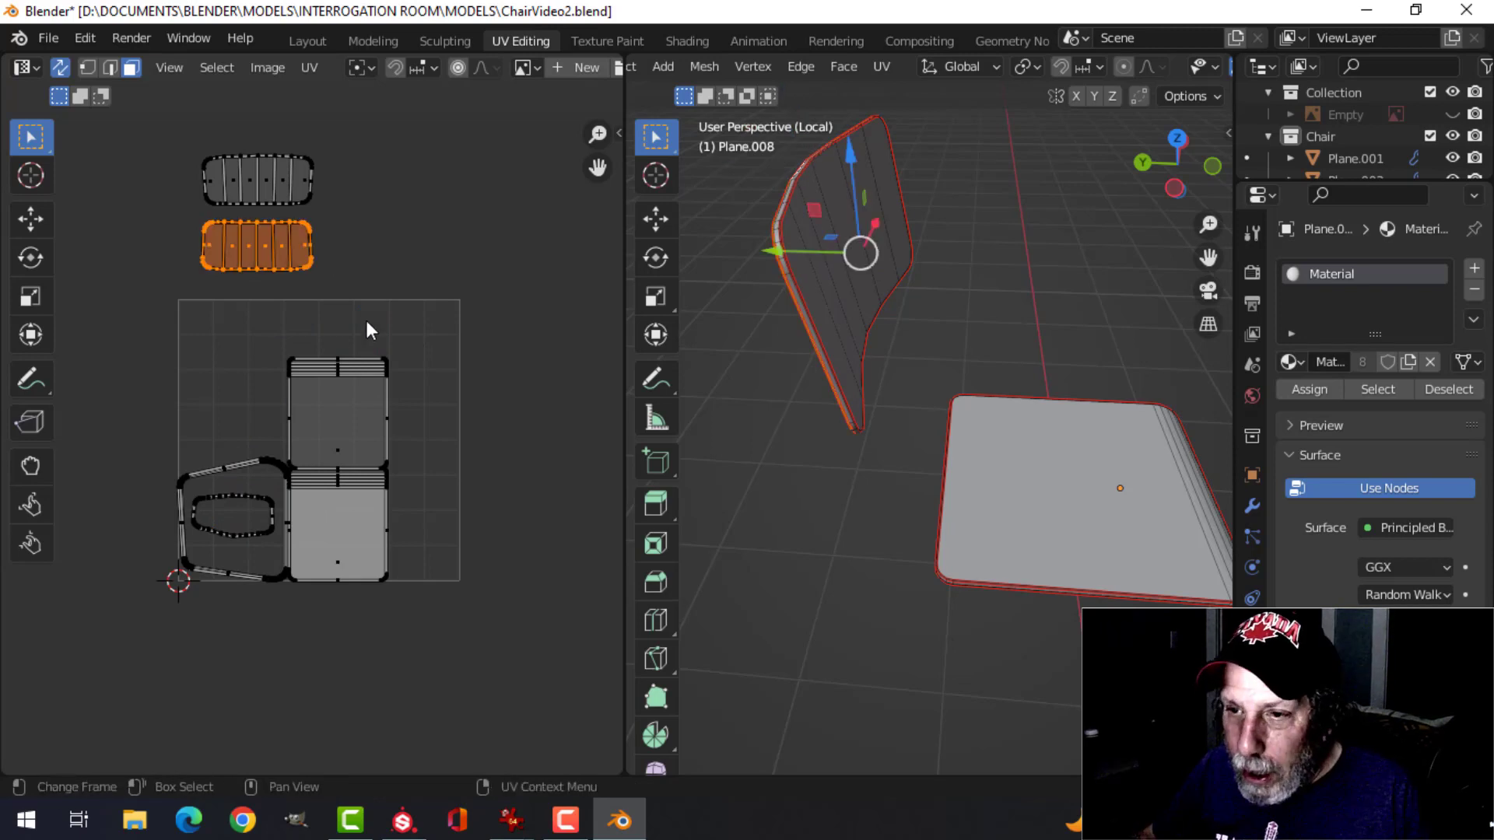
{"action": "key", "text": "g"}
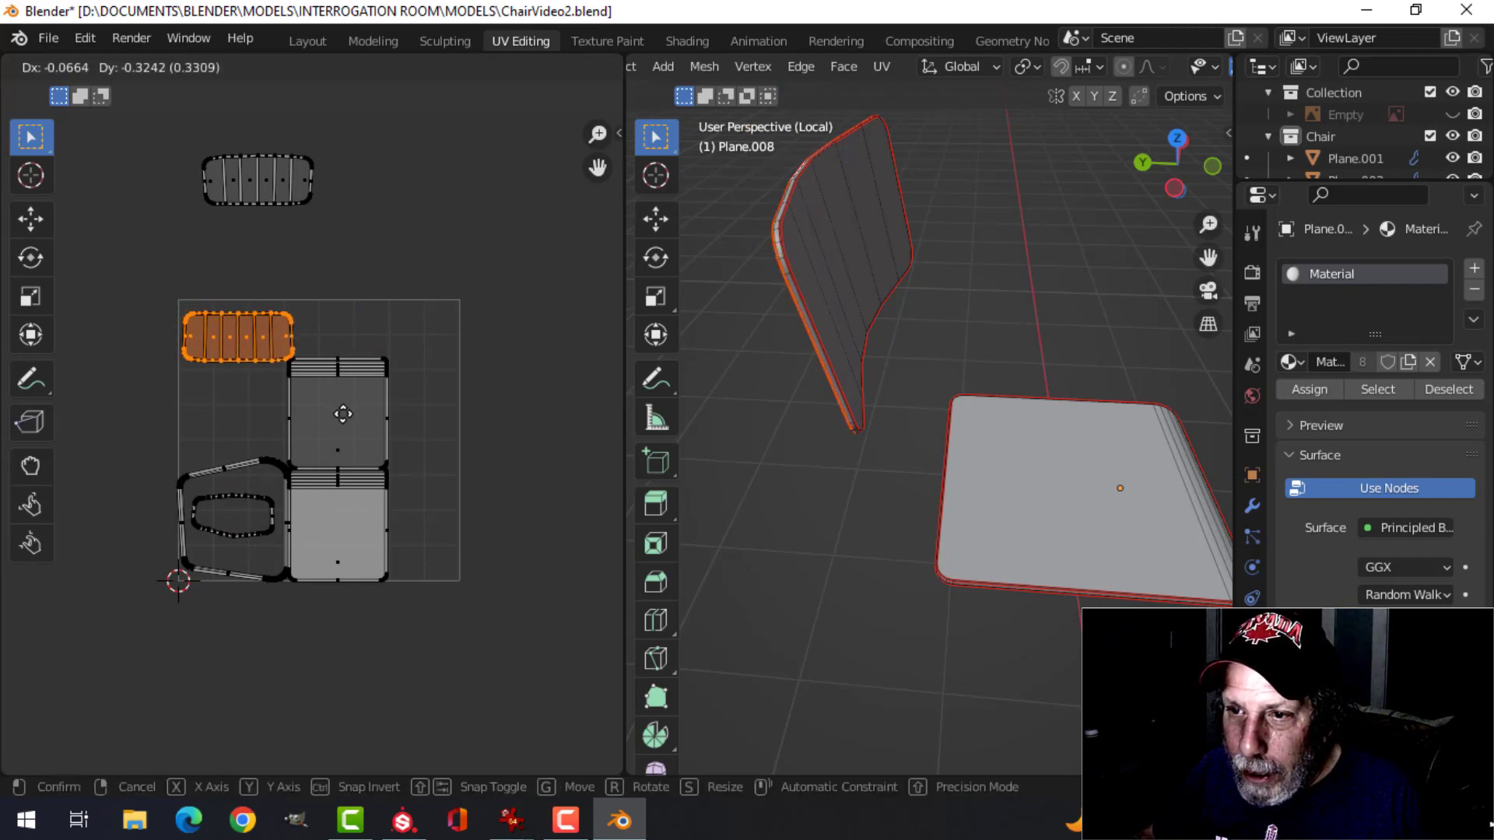
{"action": "left_click", "coordinate": [342, 413]}
{"action": "scroll", "coordinate": [348, 389], "scroll_direction": "up", "scroll_amount": 4}
{"action": "scroll", "coordinate": [377, 350], "scroll_direction": "down", "scroll_amount": 3}
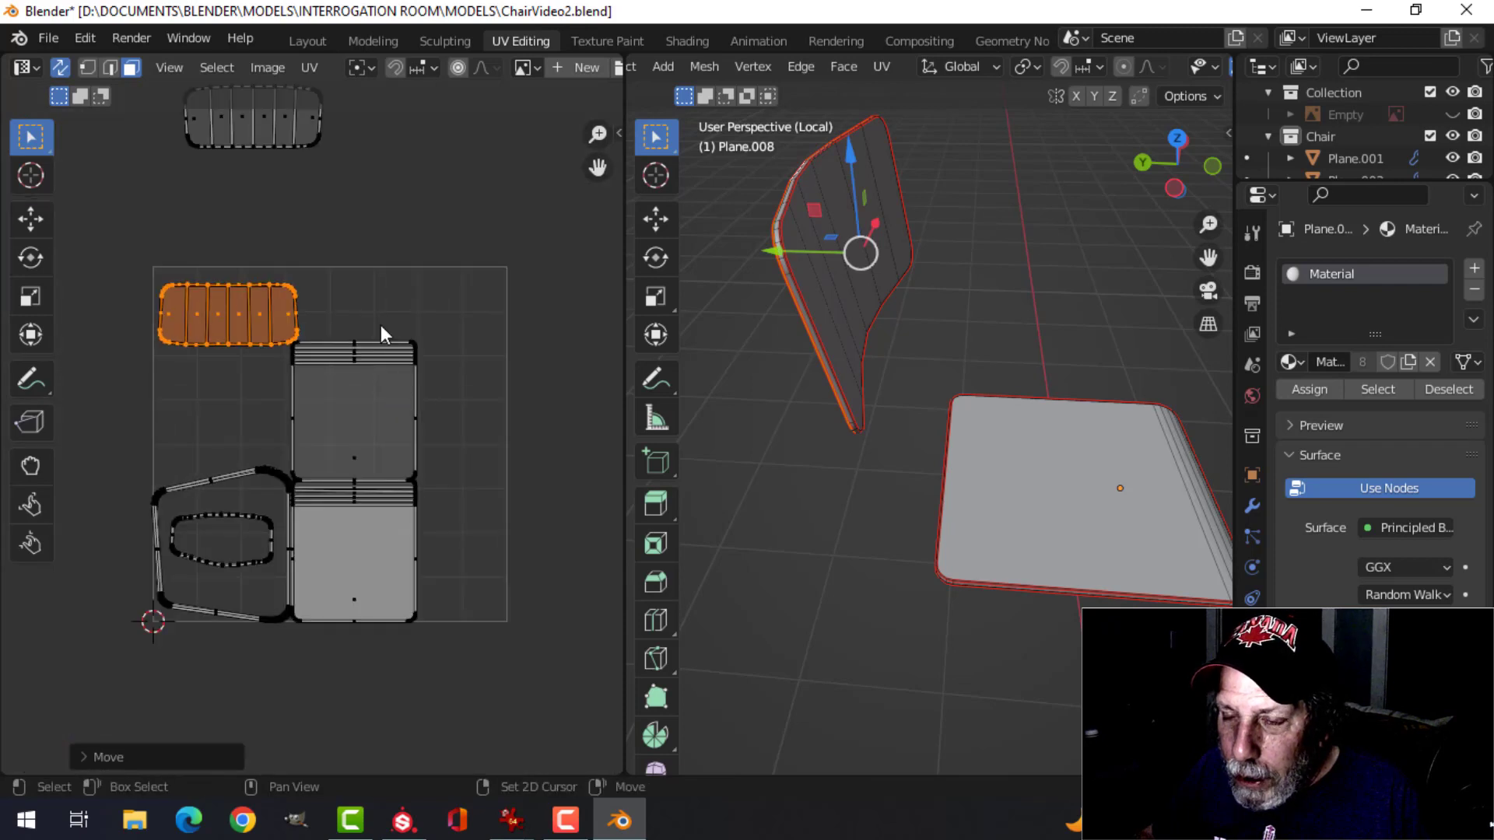
Move both large seat islands together to the right side of the UV grid.
{"action": "left_click_drag", "start_coordinate": [342, 300], "coordinate": [461, 504]}
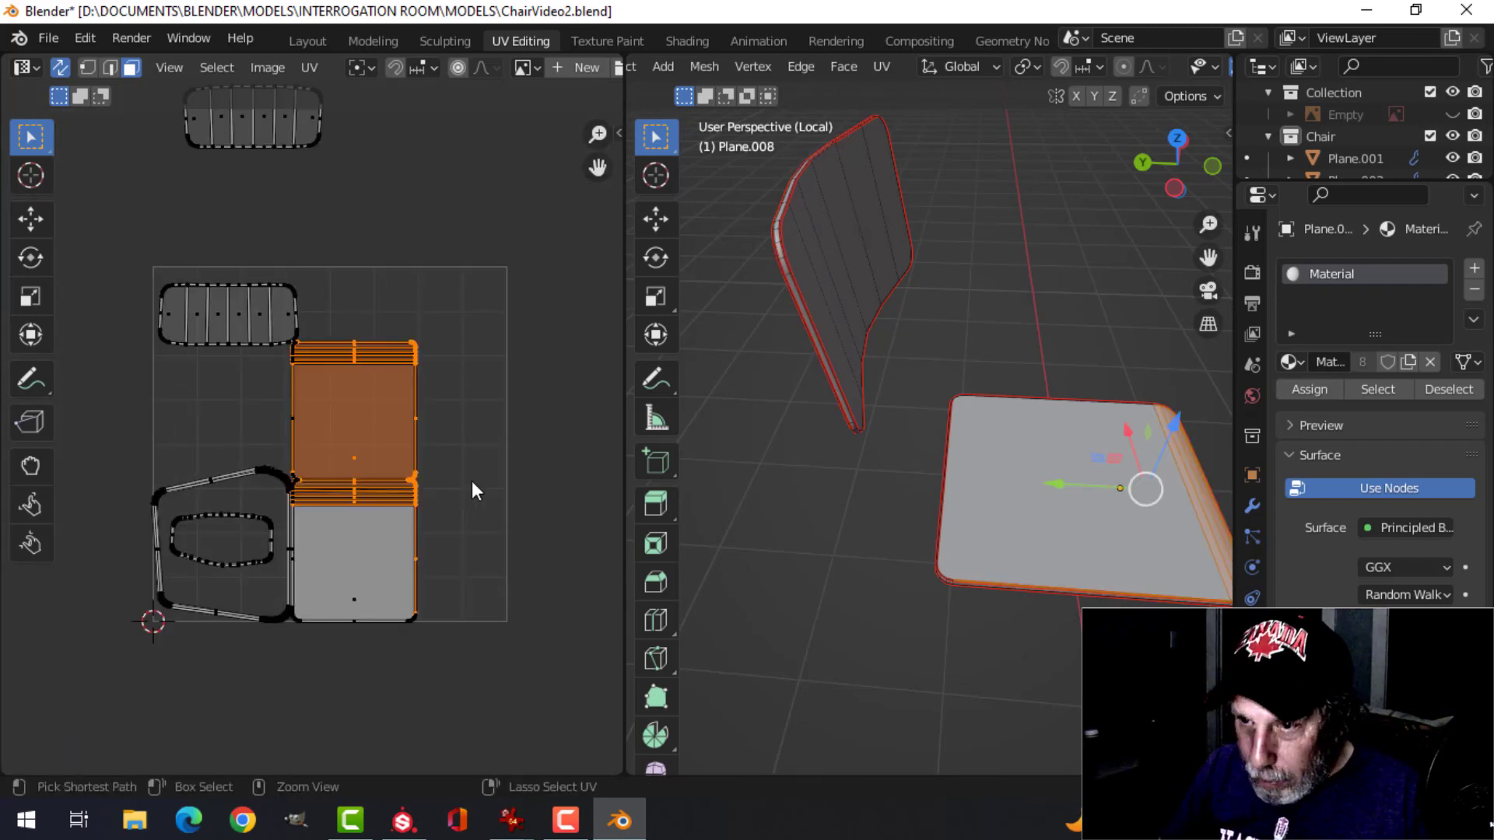
{"action": "key", "text": "ctrl+l"}
{"action": "key", "text": "g"}
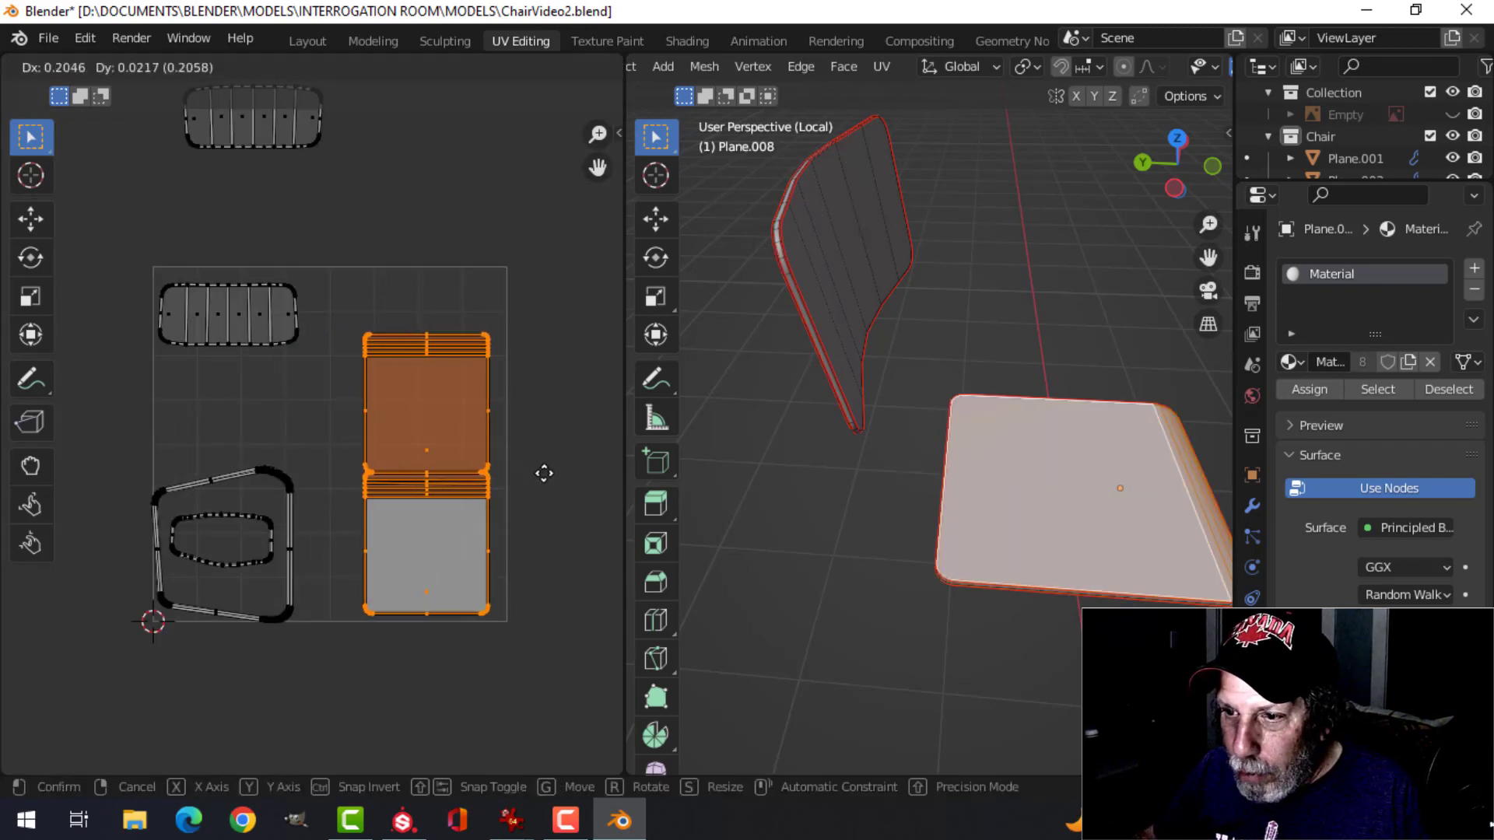
{"action": "left_click", "coordinate": [505, 473]}
Move the upper seat island up slightly to leave a gap above the lower seat island.
{"action": "left_click", "coordinate": [488, 367]}
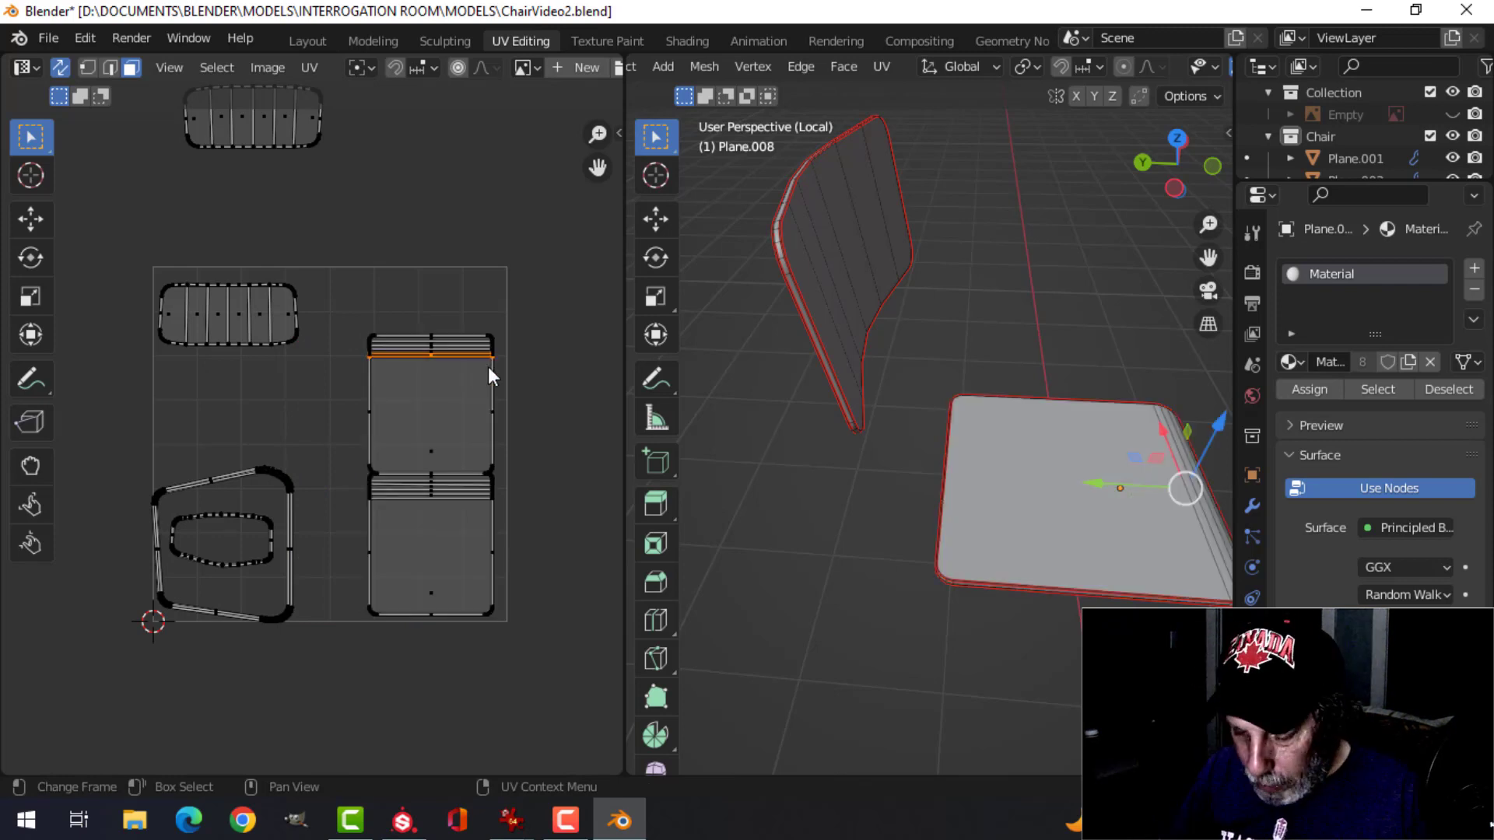
{"action": "key", "text": "ctrl+l"}
{"action": "key", "text": "g"}
{"action": "left_click", "coordinate": [479, 353]}
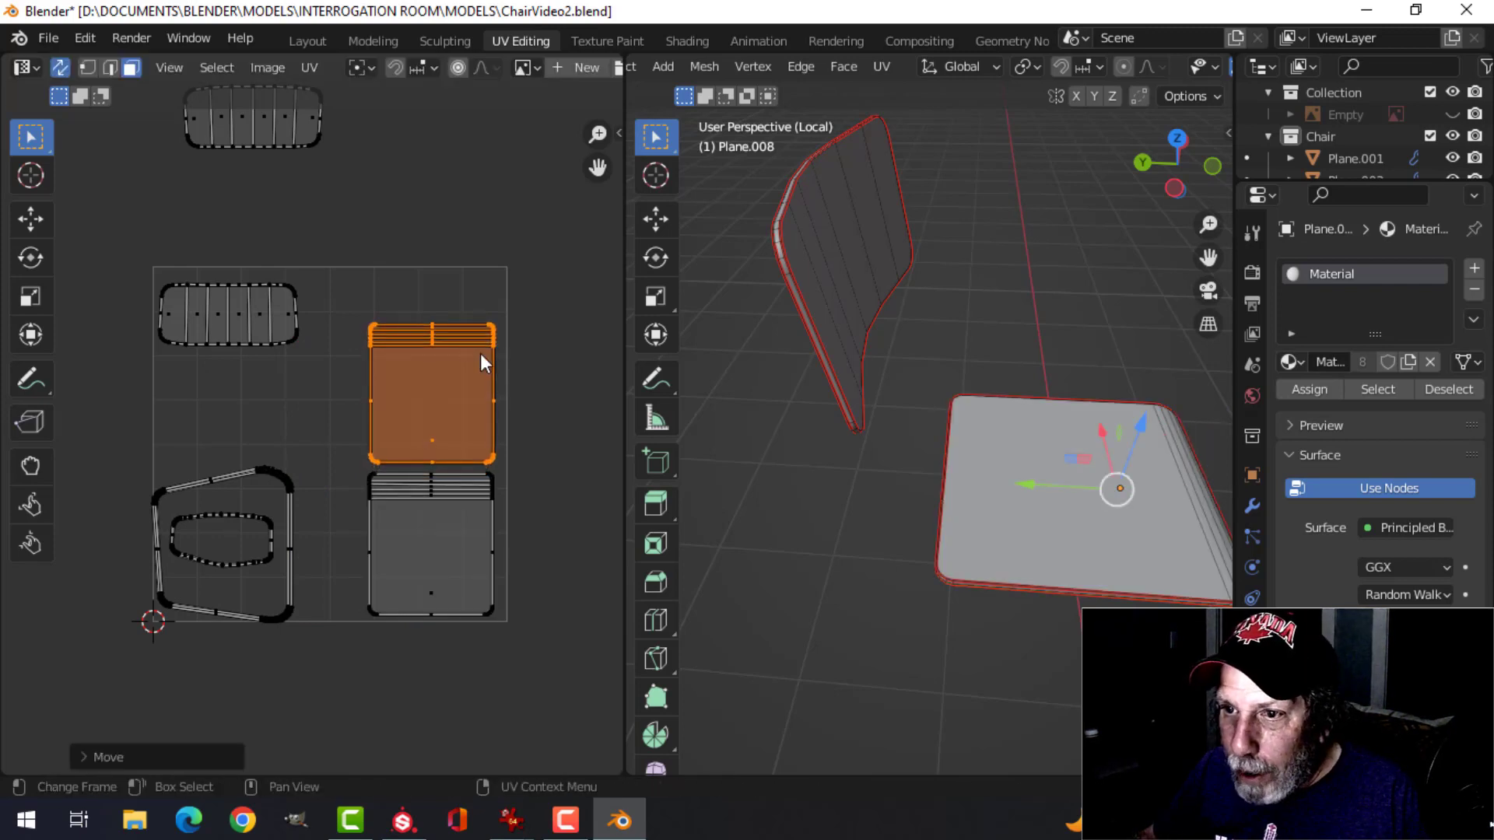
Move the UV island of the backrest's front surface into the grid, just below the rear-surface island.
{"action": "left_click", "coordinate": [261, 148]}
{"action": "key", "text": "ctrl+l"}
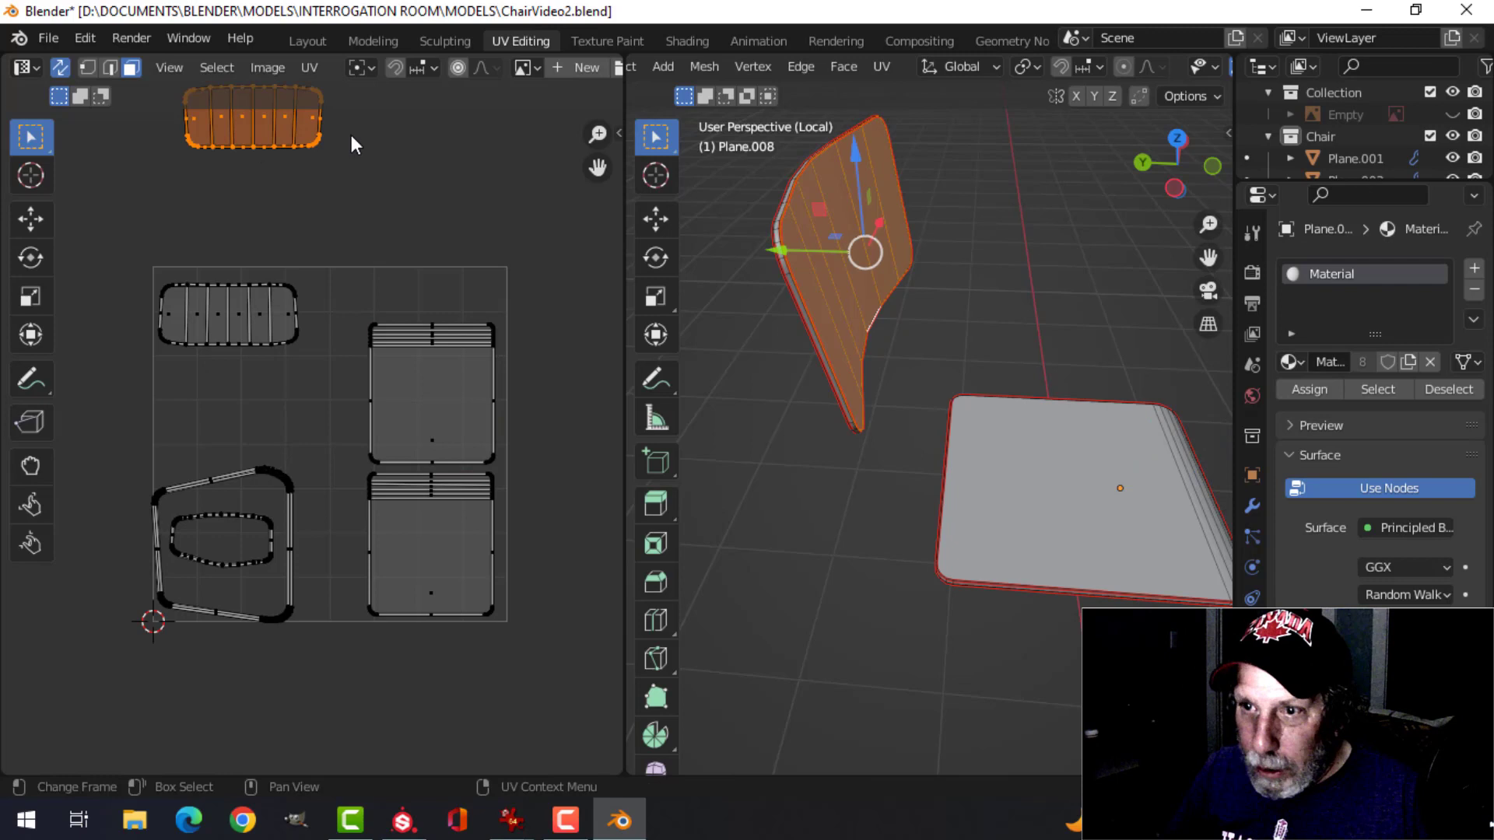
{"action": "key", "text": "g"}
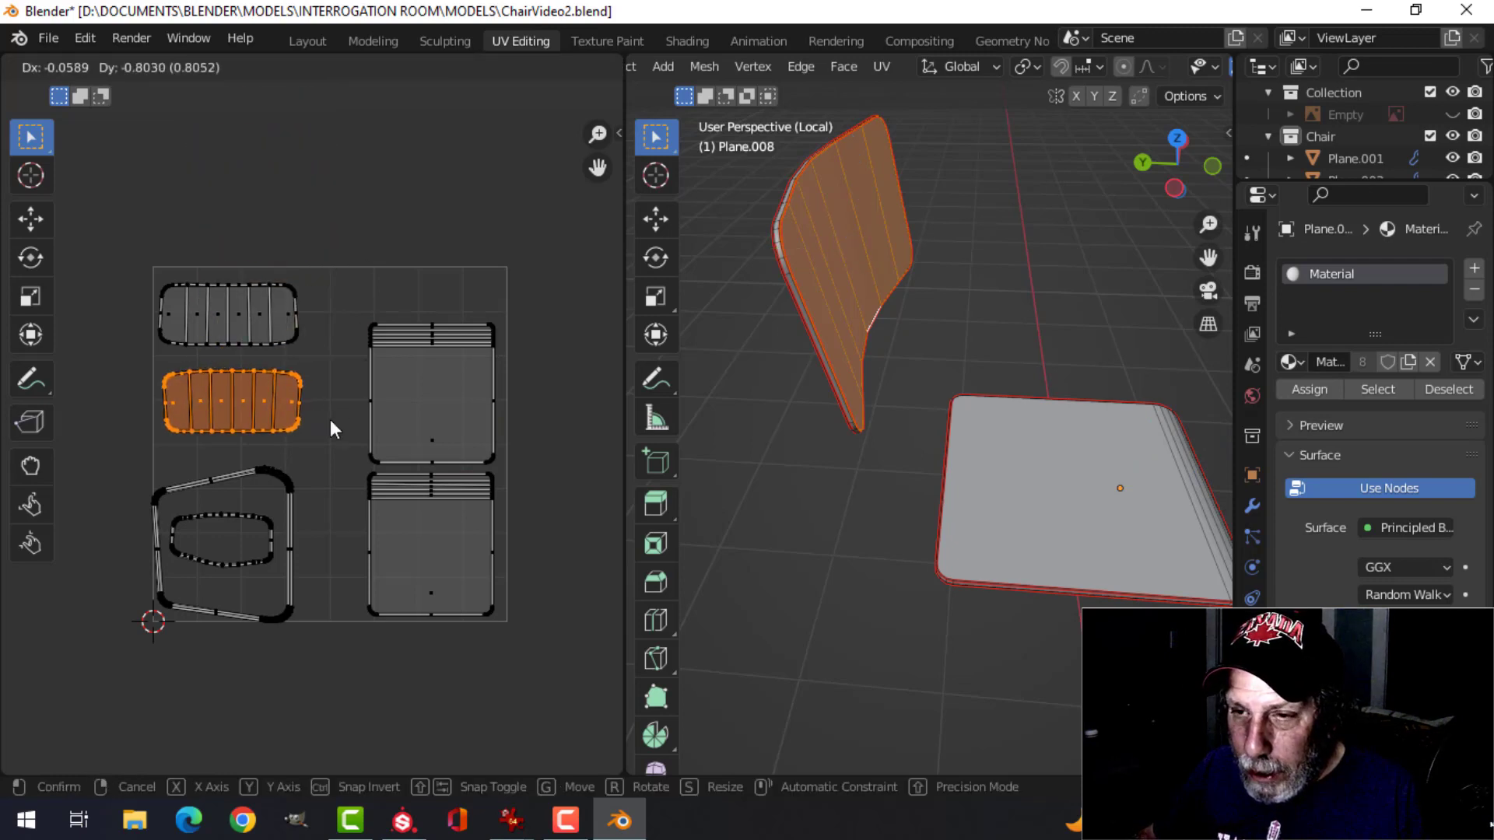
{"action": "left_click", "coordinate": [332, 417]}
Enlarge both large seat islands together to nearly the full grid height and position them near its right edge.
{"action": "scroll", "coordinate": [332, 397], "scroll_direction": "up", "scroll_amount": 1}
{"action": "scroll", "coordinate": [339, 377], "scroll_direction": "up", "scroll_amount": 2}
{"action": "scroll", "coordinate": [345, 369], "scroll_direction": "down", "scroll_amount": 1}
{"action": "middle_click_drag", "start_coordinate": [483, 380], "coordinate": [419, 338]}
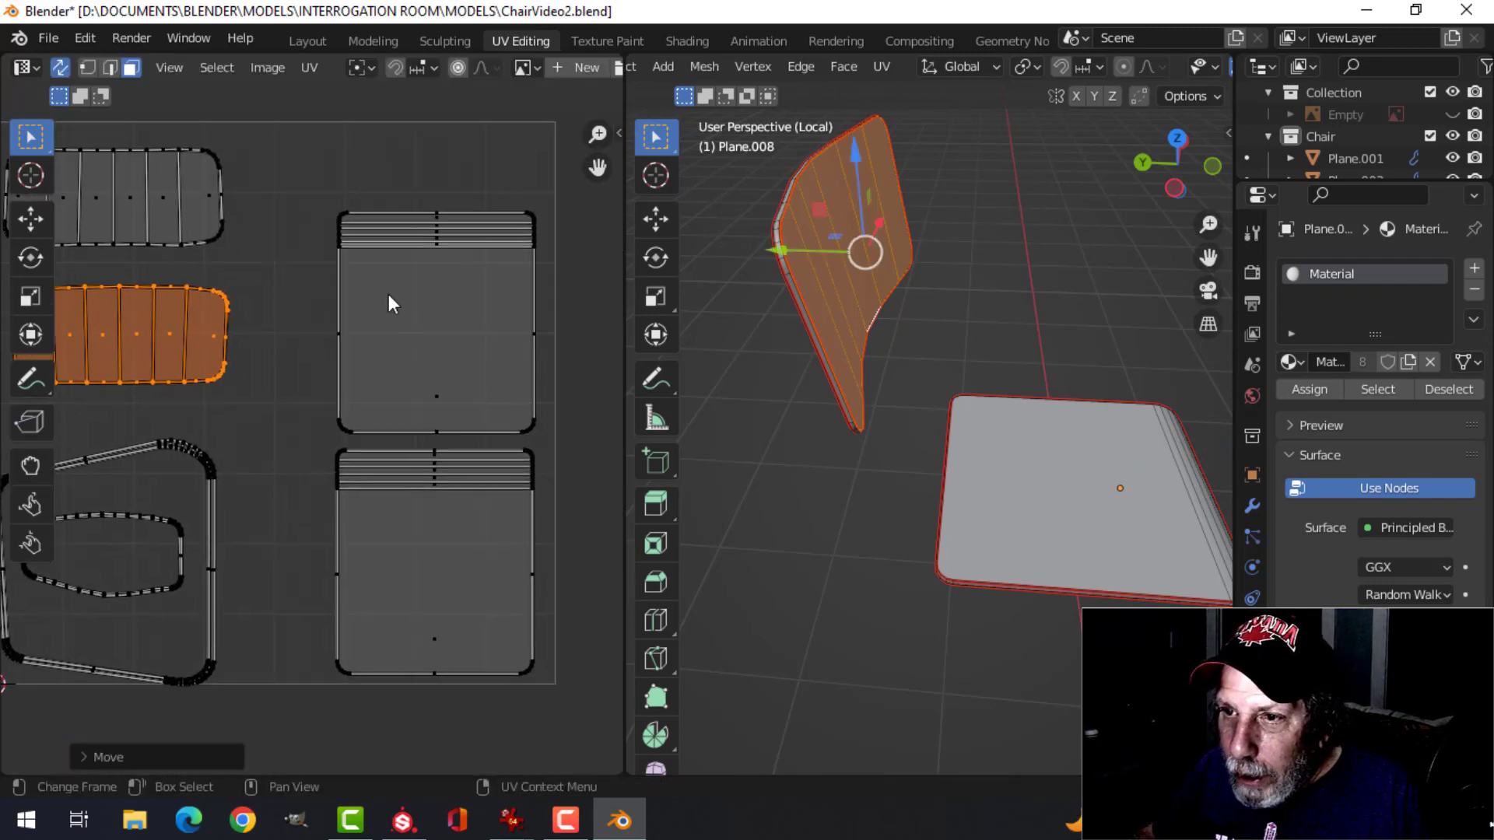
{"action": "left_click_drag", "start_coordinate": [347, 199], "coordinate": [524, 550]}
{"action": "key", "text": "ctrl+l"}
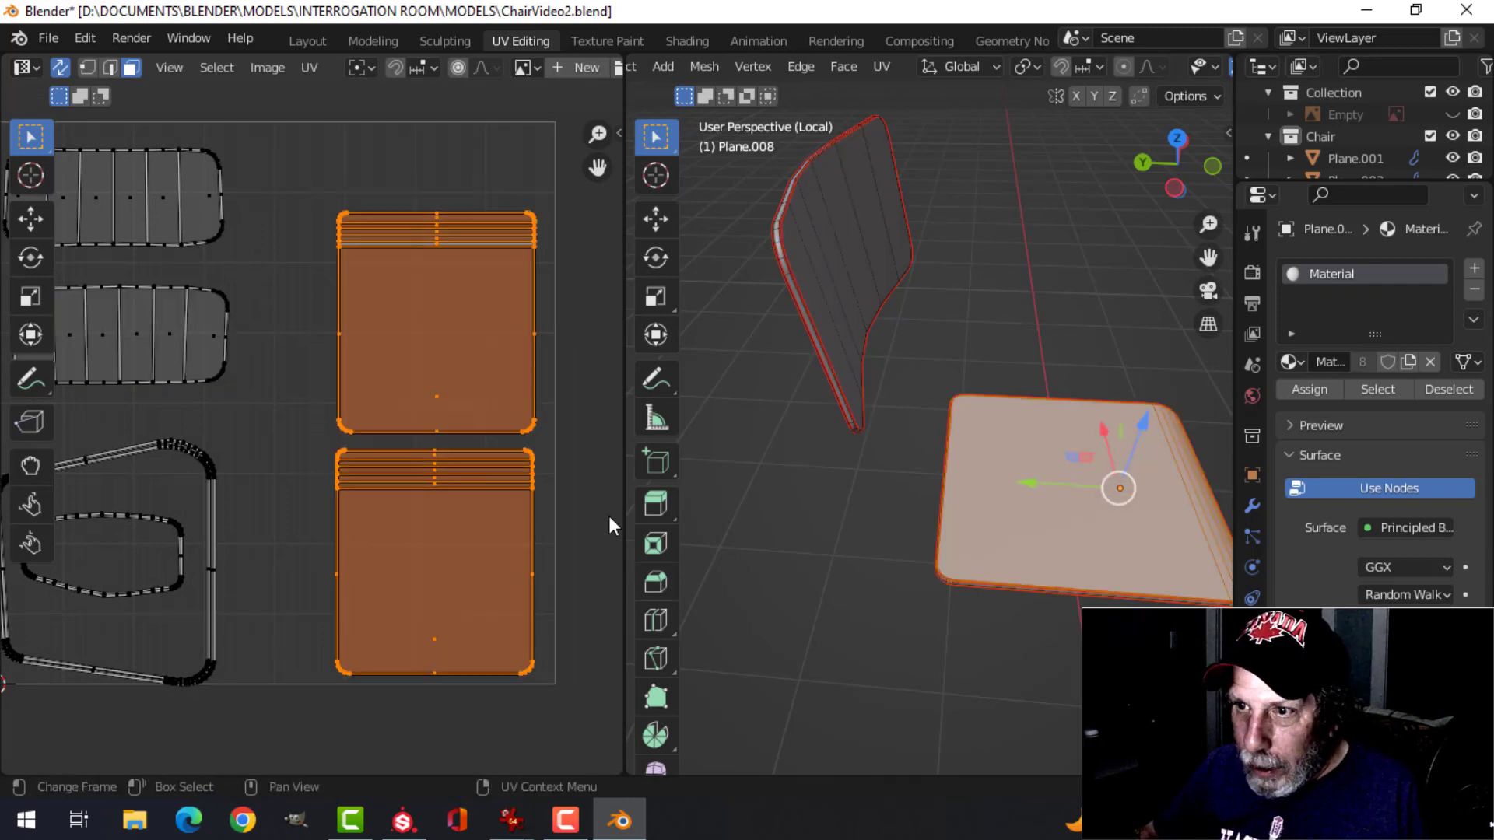
{"action": "key", "text": "Home"}
{"action": "key", "text": "g"}
{"action": "left_click", "coordinate": [550, 460]}
{"action": "key", "text": "s"}
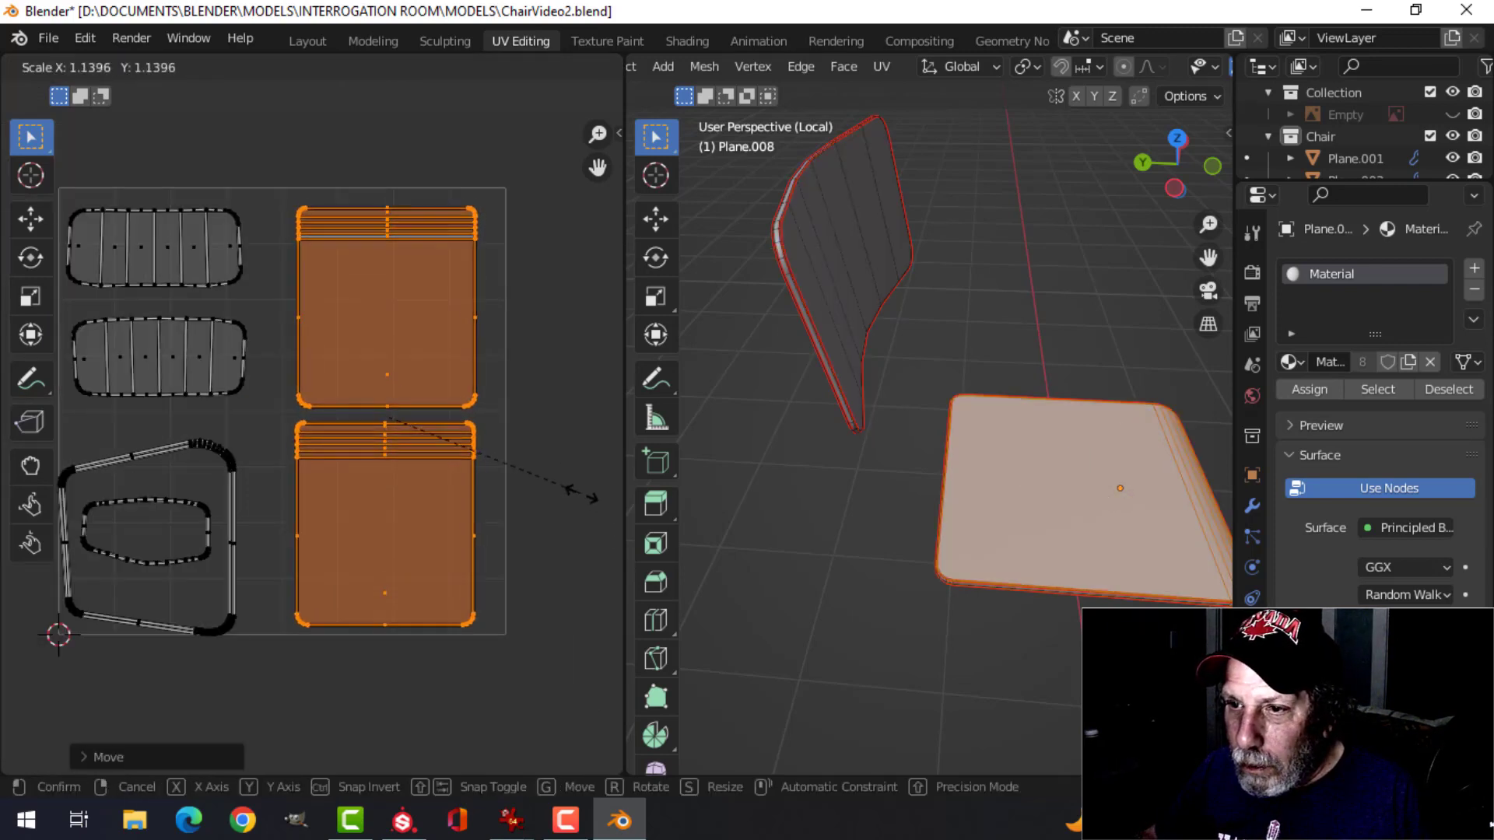
{"action": "left_click", "coordinate": [587, 501]}
{"action": "key", "text": "s"}
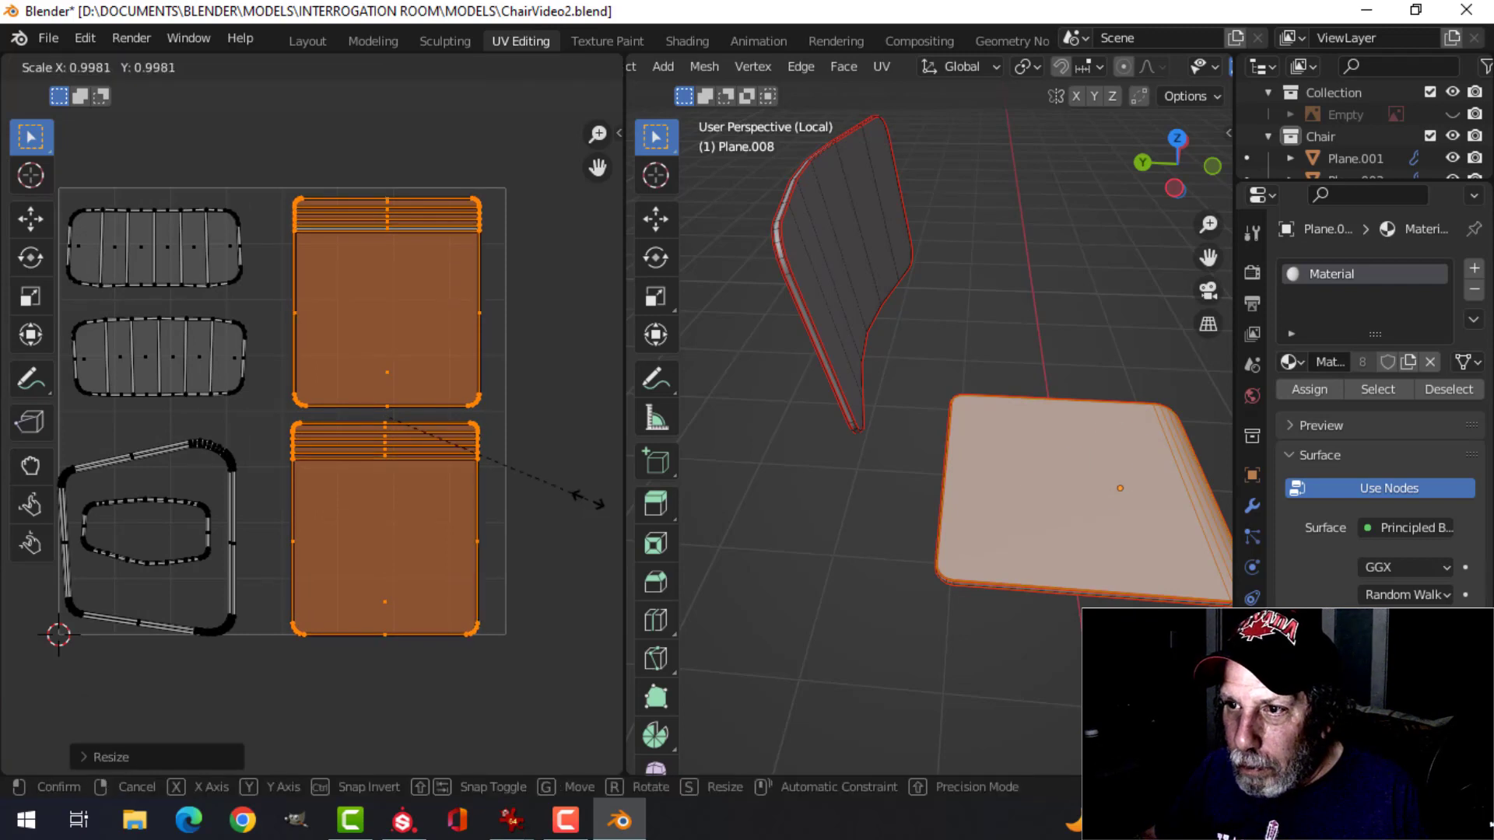
{"action": "left_click", "coordinate": [587, 499]}
{"action": "key", "text": "g"}
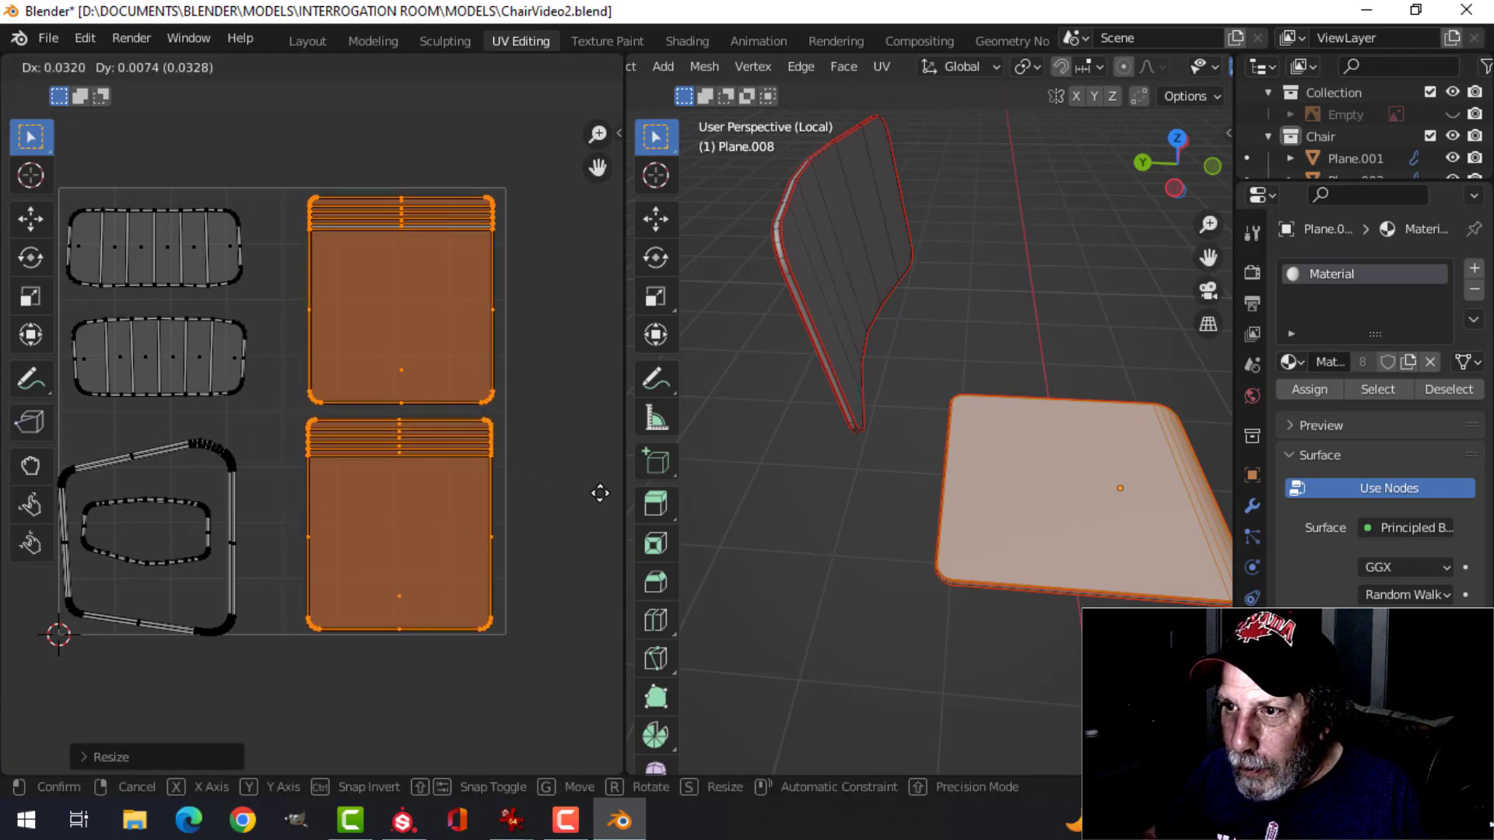
{"action": "left_click", "coordinate": [599, 498]}
Move both large backrest islands together and enlarge them to fill the space beside the seat islands.
{"action": "scroll", "coordinate": [344, 455], "scroll_direction": "up", "scroll_amount": 3}
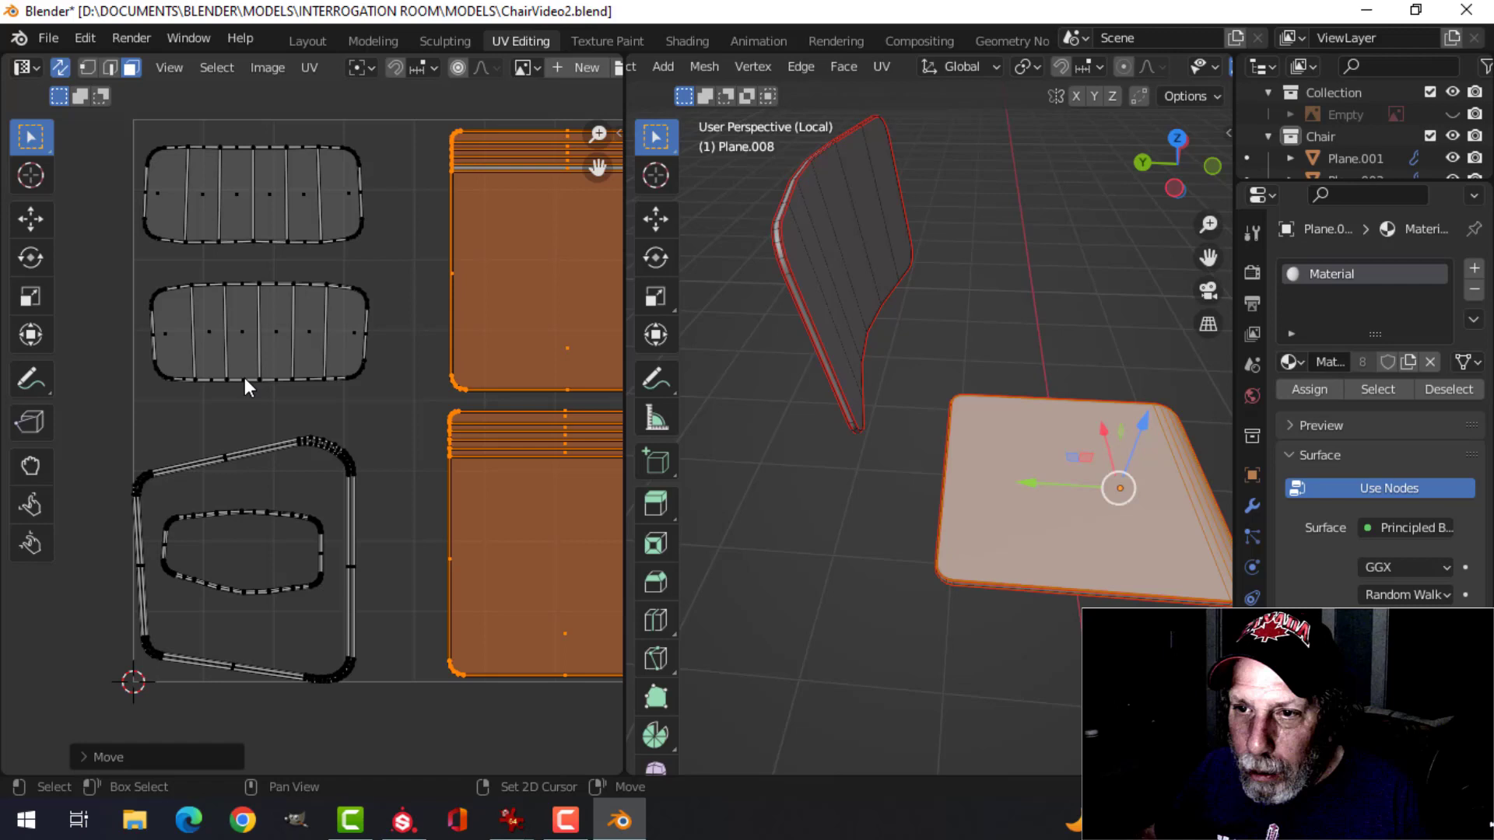
{"action": "key", "text": "alt+a"}
{"action": "left_click_drag", "start_coordinate": [131, 159], "coordinate": [423, 428]}
{"action": "key", "text": "g"}
{"action": "left_click", "coordinate": [454, 434]}
{"action": "key", "text": "s"}
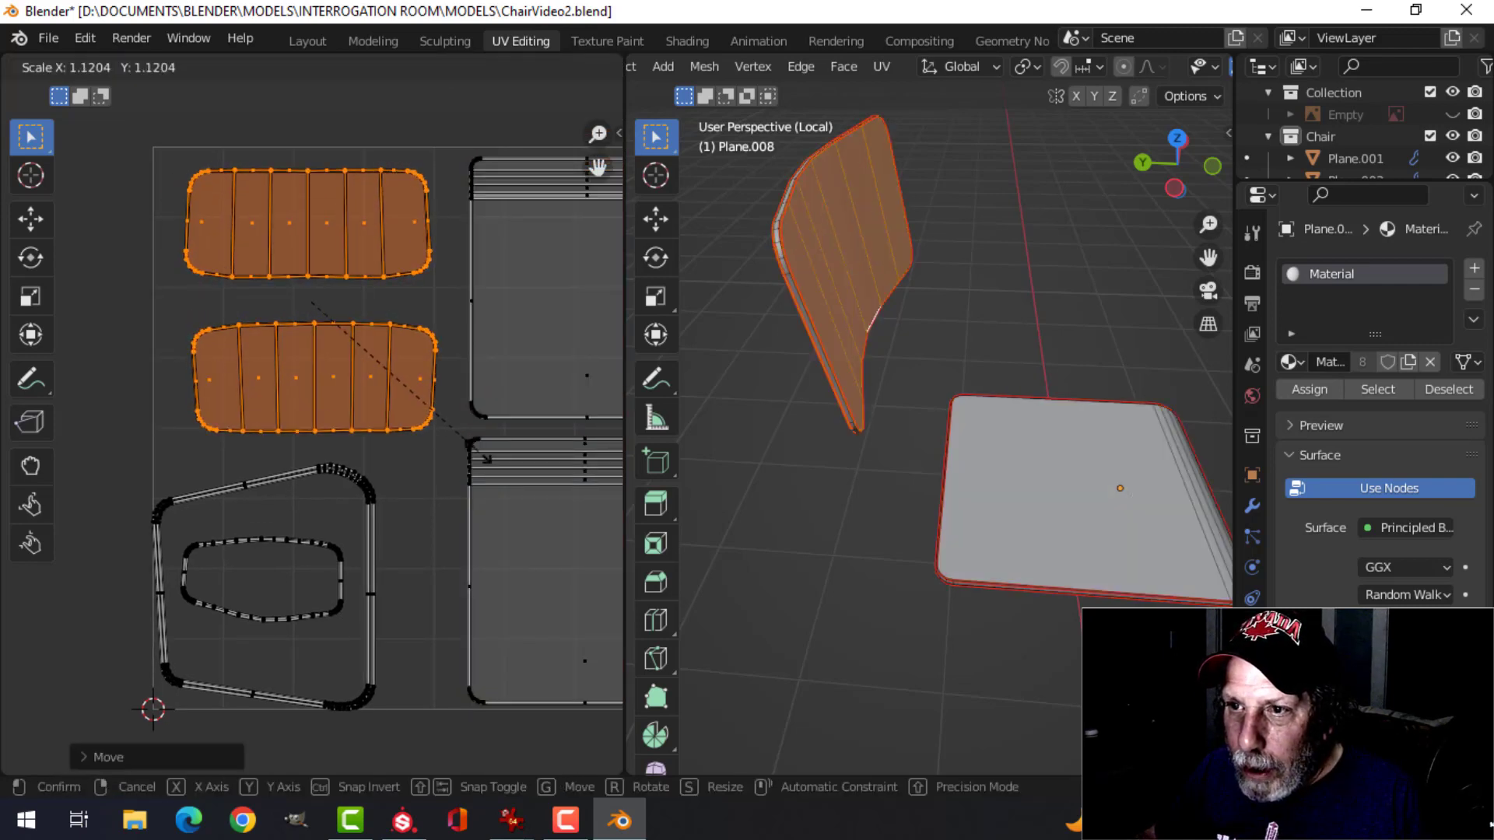
{"action": "left_click", "coordinate": [506, 468]}
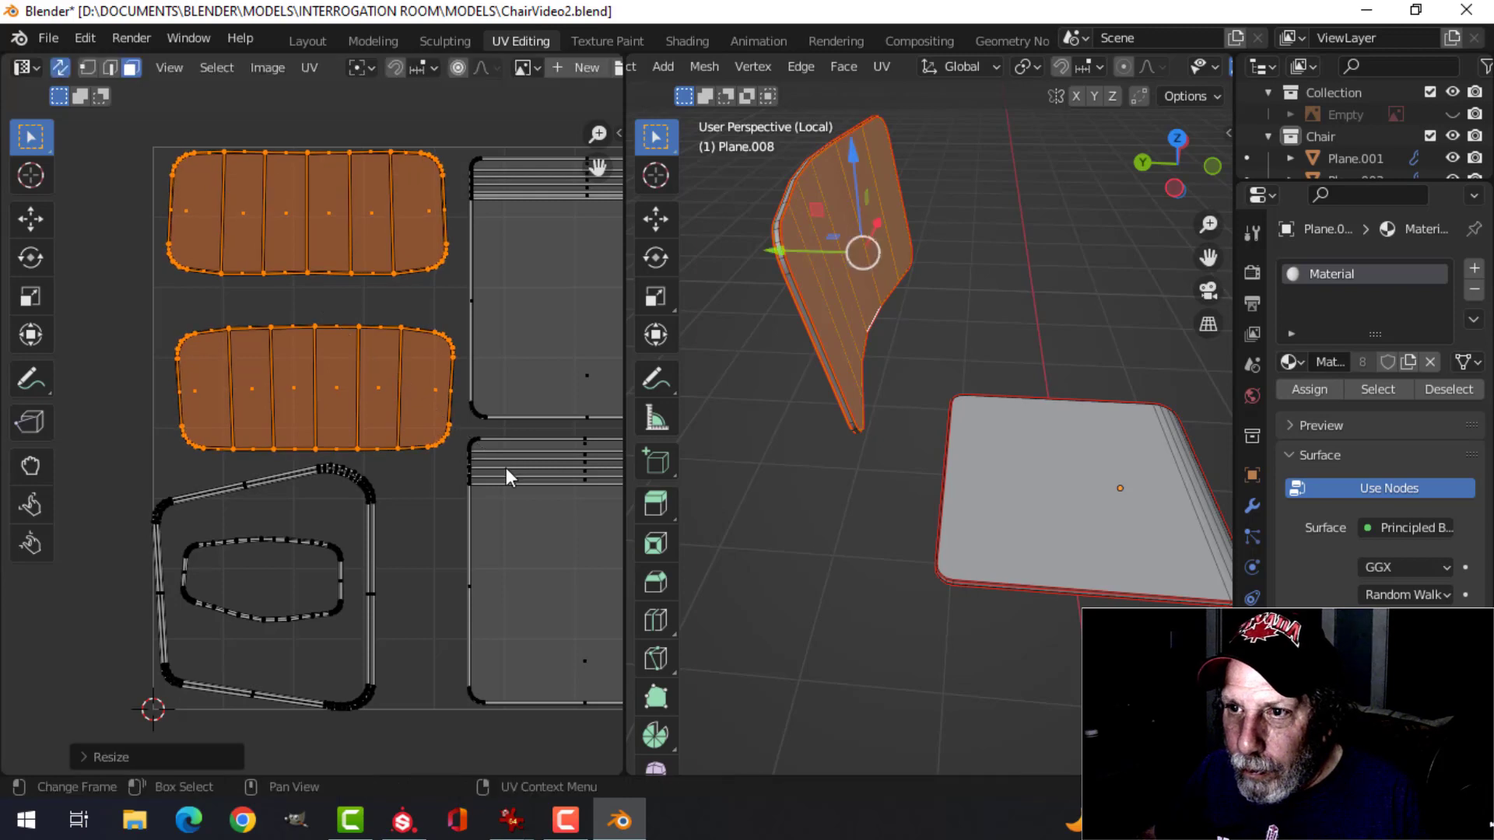
Shift the upper backrest island slightly left and down so it sits within the UV grid.
{"action": "left_click", "coordinate": [352, 243]}
{"action": "key", "text": "l"}
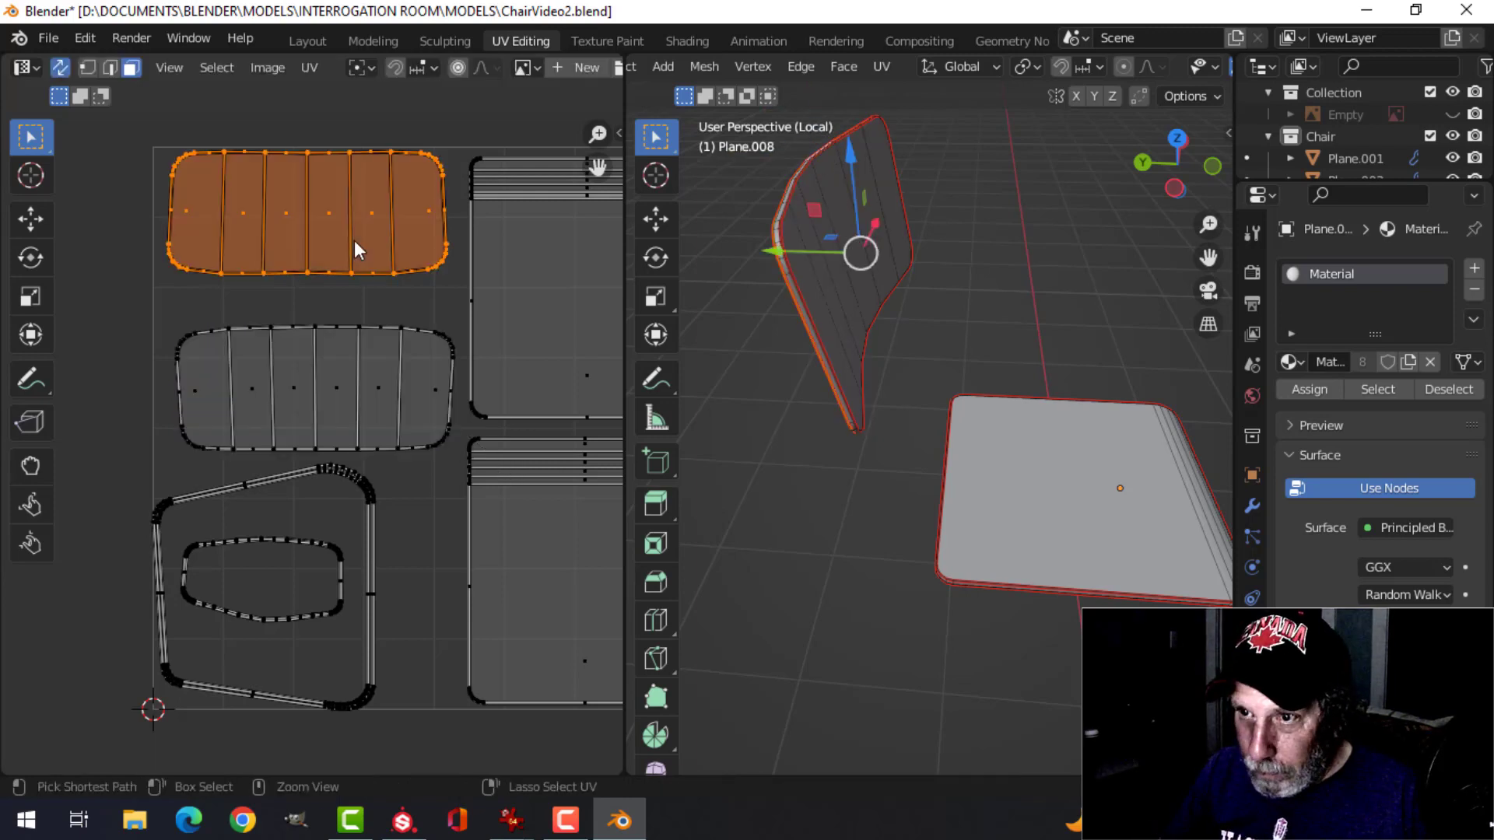
{"action": "key", "text": "g"}
{"action": "left_click", "coordinate": [349, 248]}
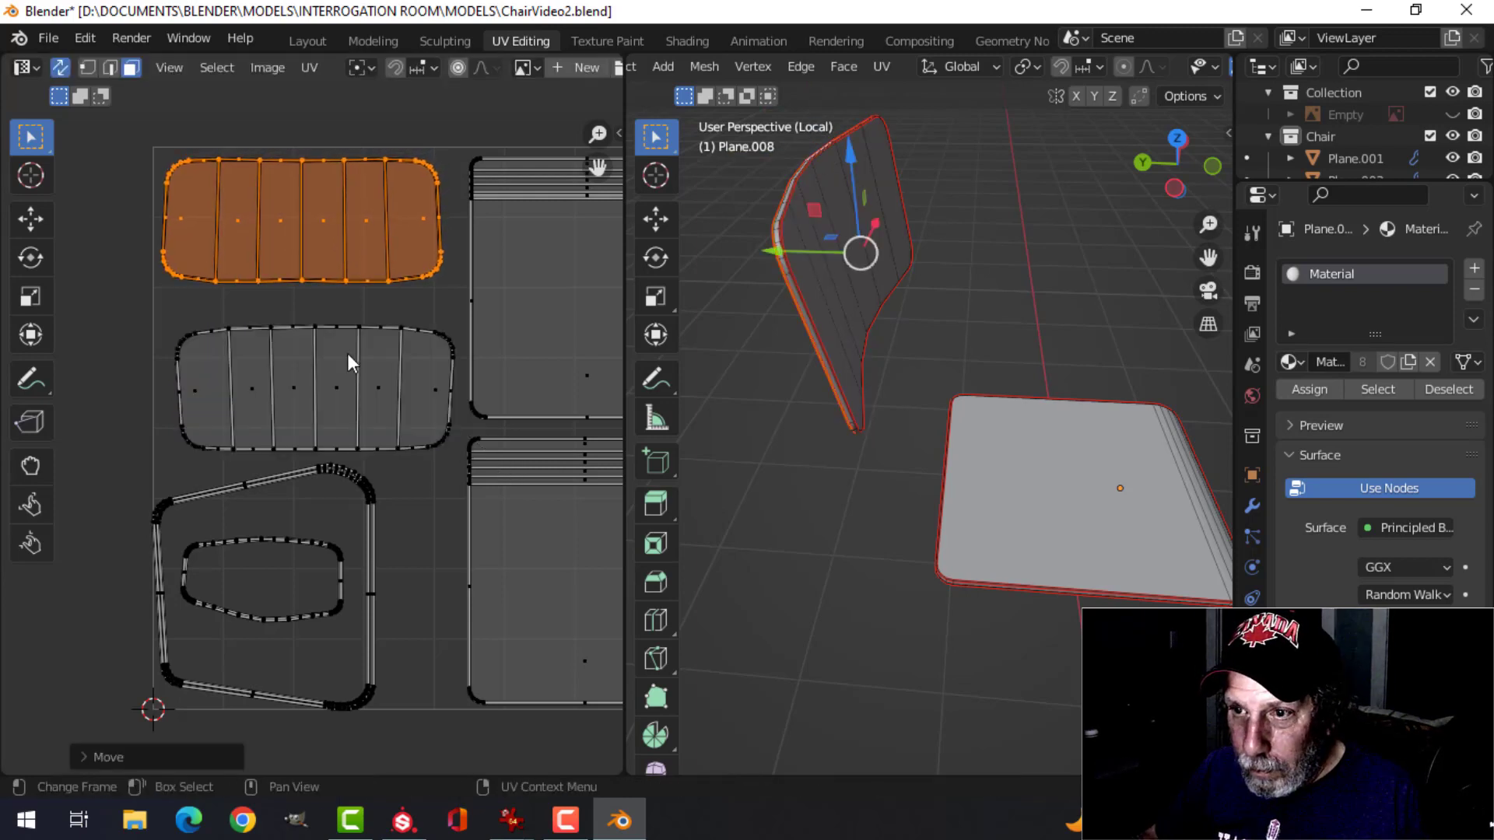
Shift the lower backrest island slightly left to line it up beneath the upper backrest island.
{"action": "left_click", "coordinate": [380, 358]}
{"action": "key", "text": "l"}
{"action": "key", "text": "g"}
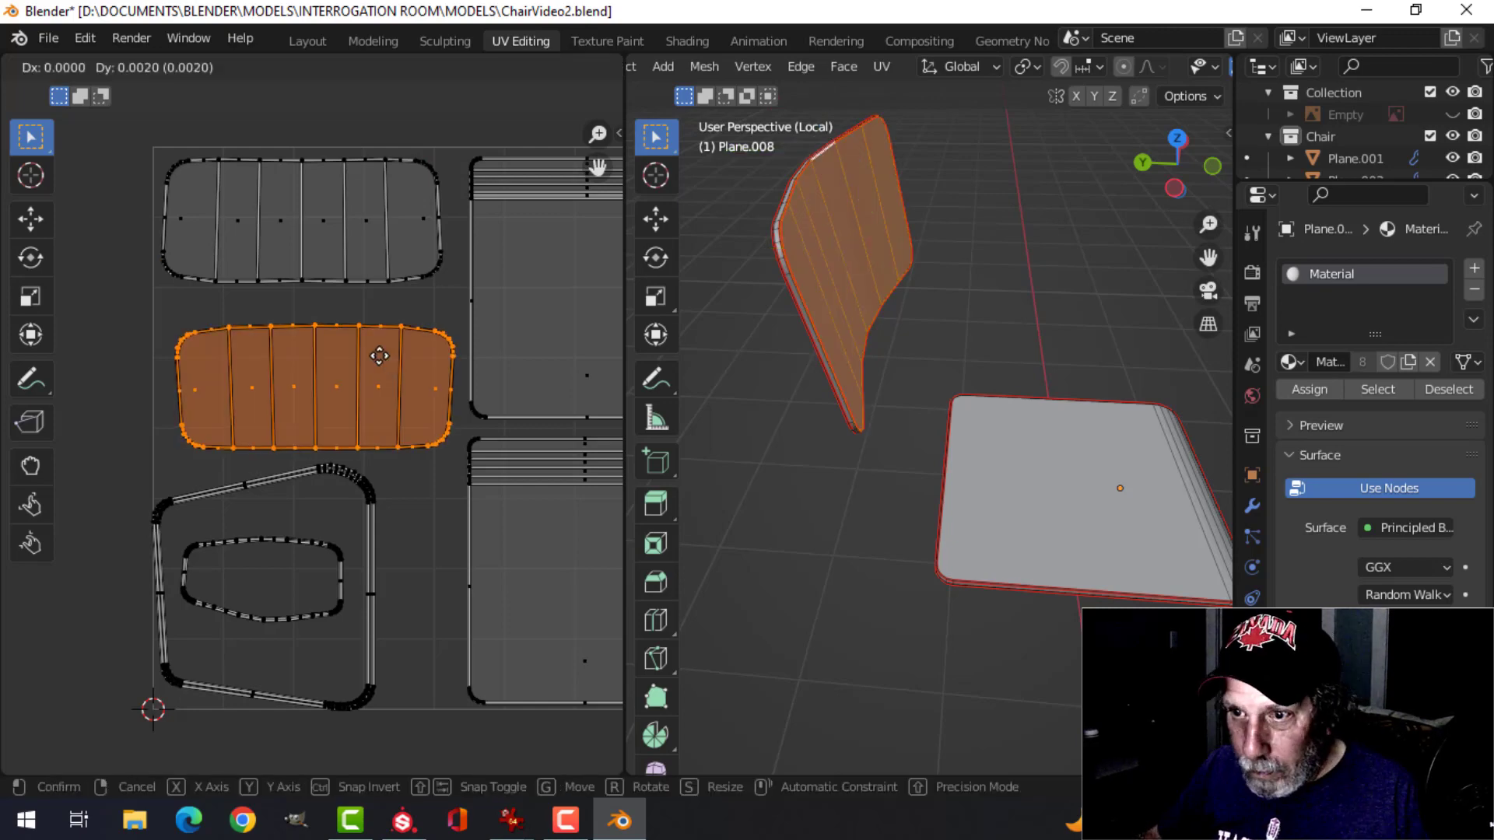
{"action": "left_click", "coordinate": [525, 407]}
{"action": "scroll", "coordinate": [519, 406], "scroll_direction": "down", "scroll_amount": 1}
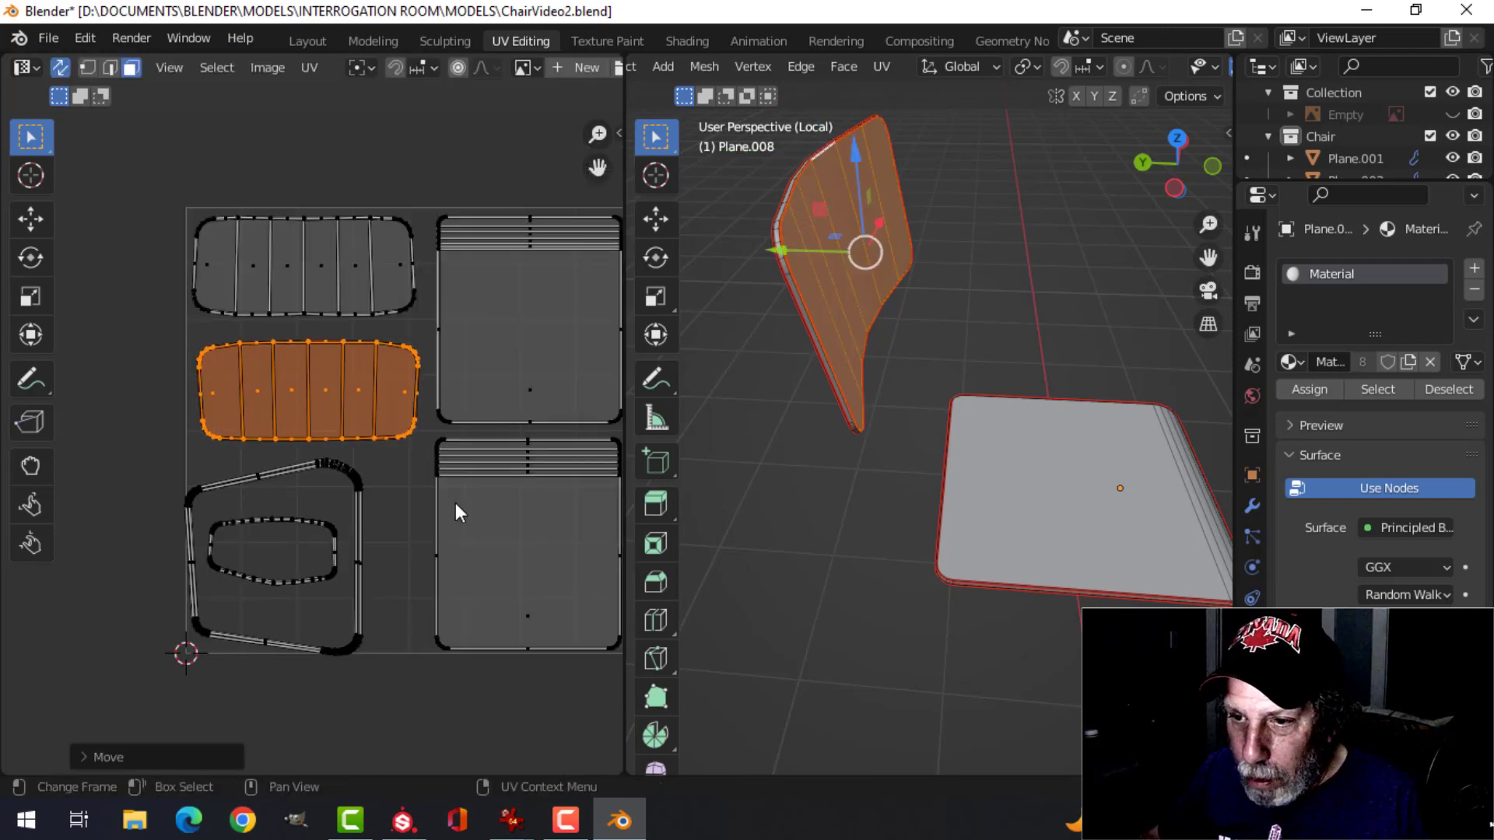
{"action": "scroll", "coordinate": [417, 557], "scroll_direction": "up", "scroll_amount": 2}
{"action": "scroll", "coordinate": [528, 498], "scroll_direction": "down", "scroll_amount": 4}
Return to Object Mode and deselect the seat and backrest.
{"action": "middle_click_drag", "start_coordinate": [897, 419], "coordinate": [946, 428]}
{"action": "key", "text": "Tab"}
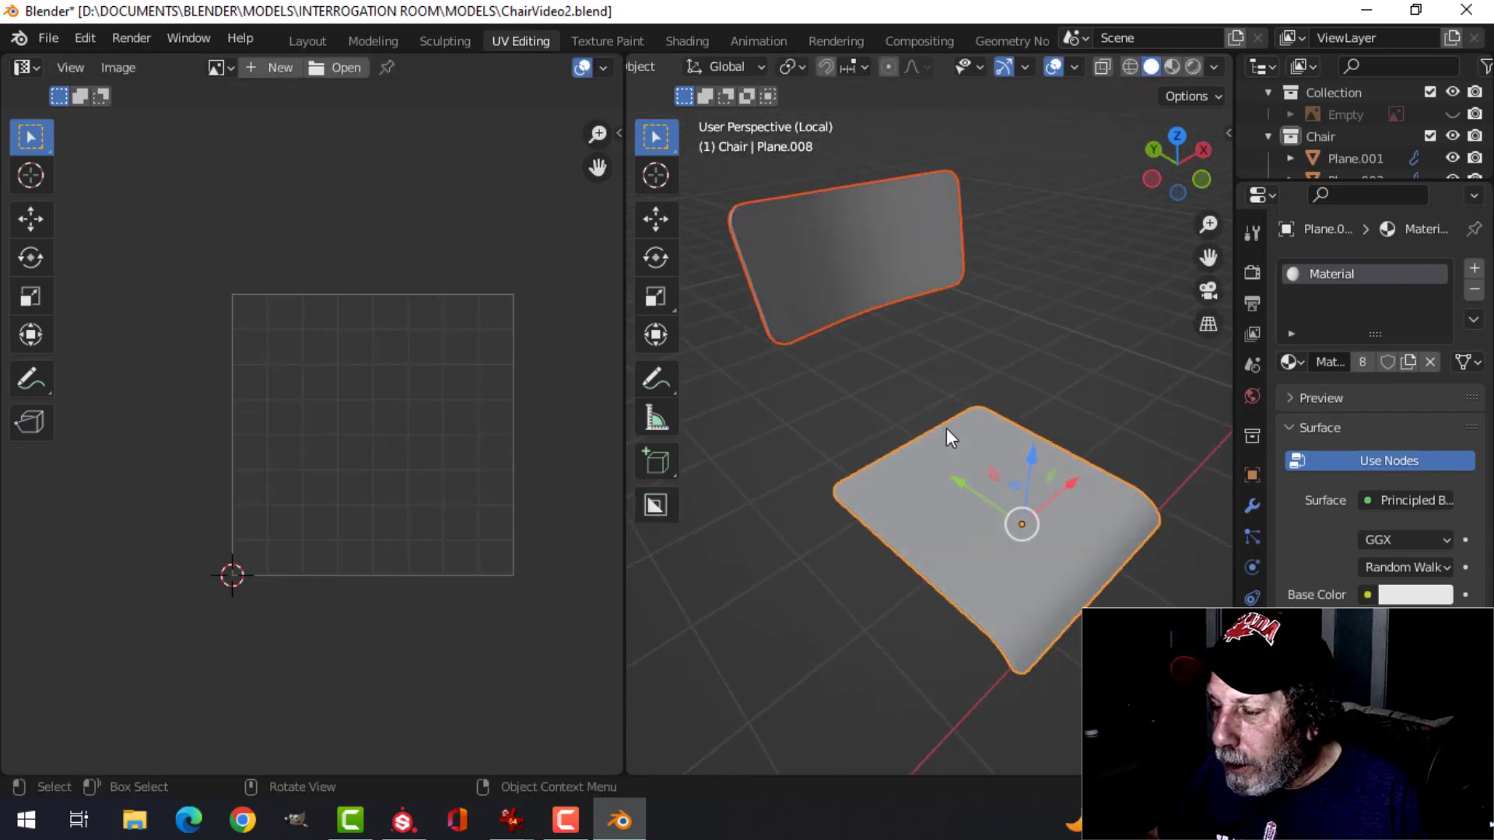
{"action": "key", "text": "alt+a"}
{"action": "scroll", "coordinate": [1019, 490], "scroll_direction": "up", "scroll_amount": 1}
{"action": "scroll", "coordinate": [1020, 489], "scroll_direction": "down", "scroll_amount": 3}
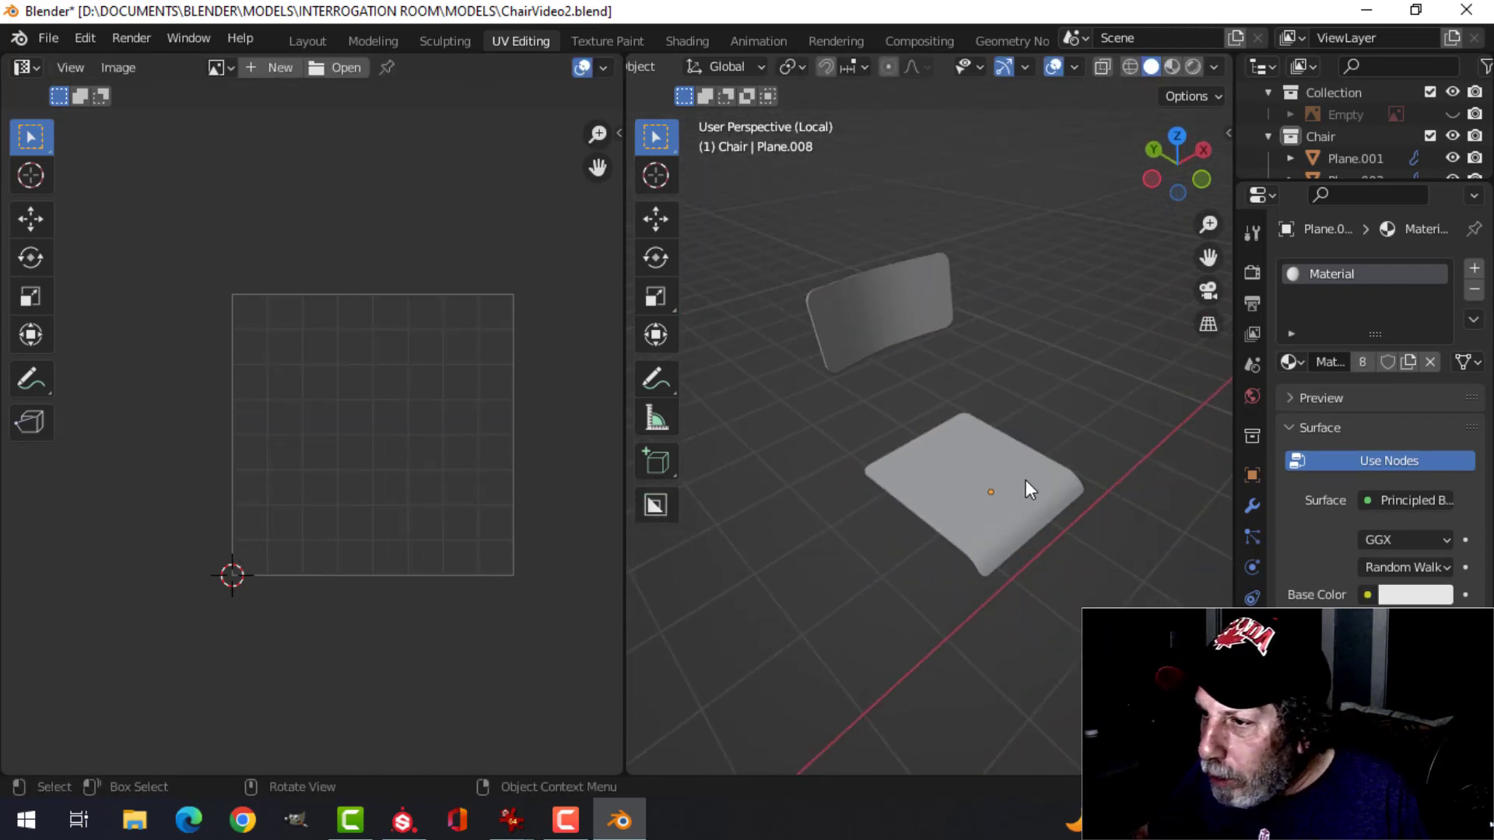
Select the seat object and then the backrest object on its own.
{"action": "middle_click_drag", "start_coordinate": [1026, 479], "coordinate": [1039, 432]}
{"action": "left_click", "coordinate": [962, 483]}
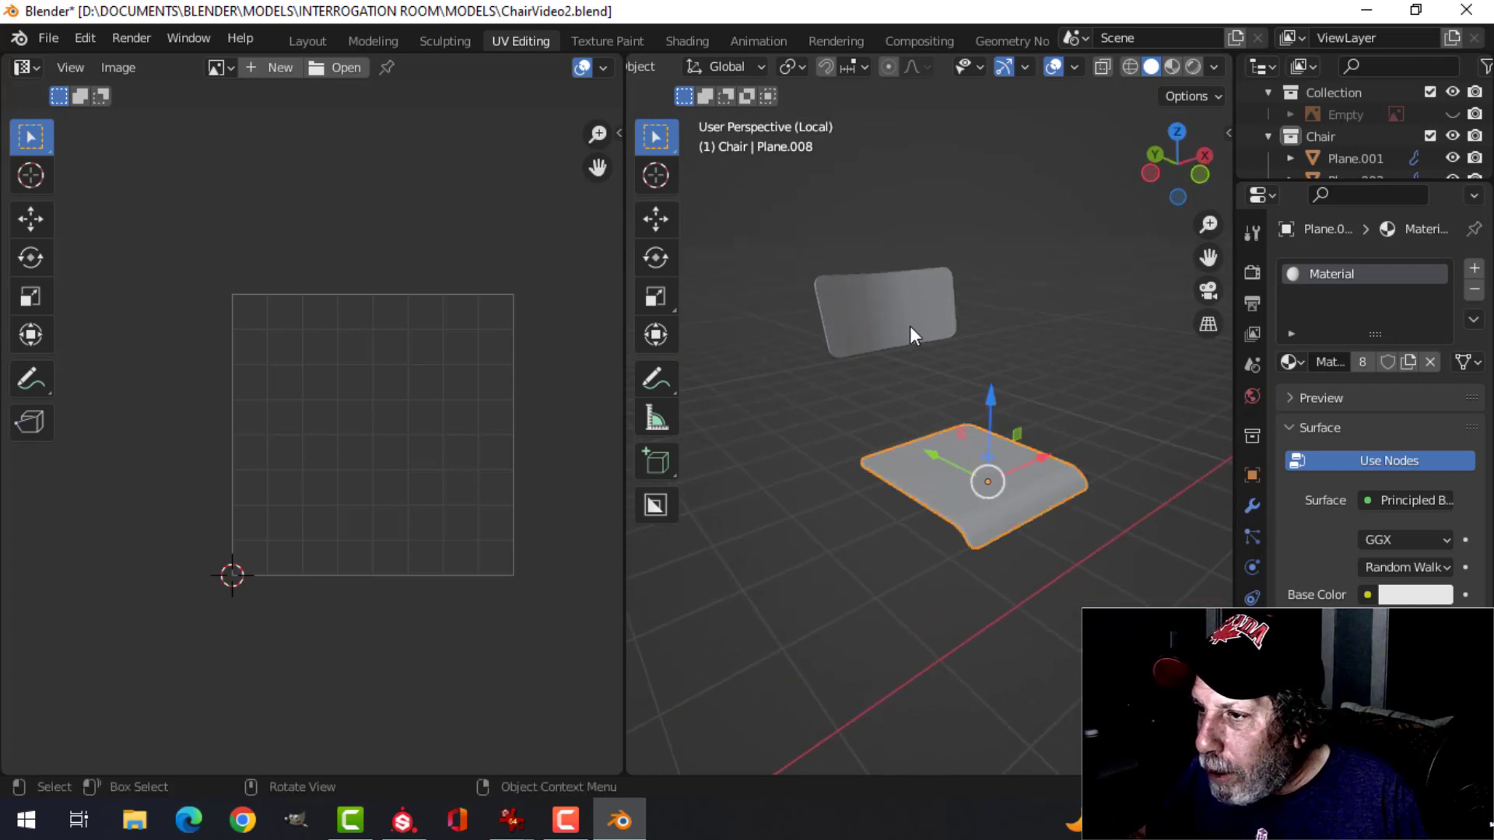
{"action": "left_click", "coordinate": [906, 322]}
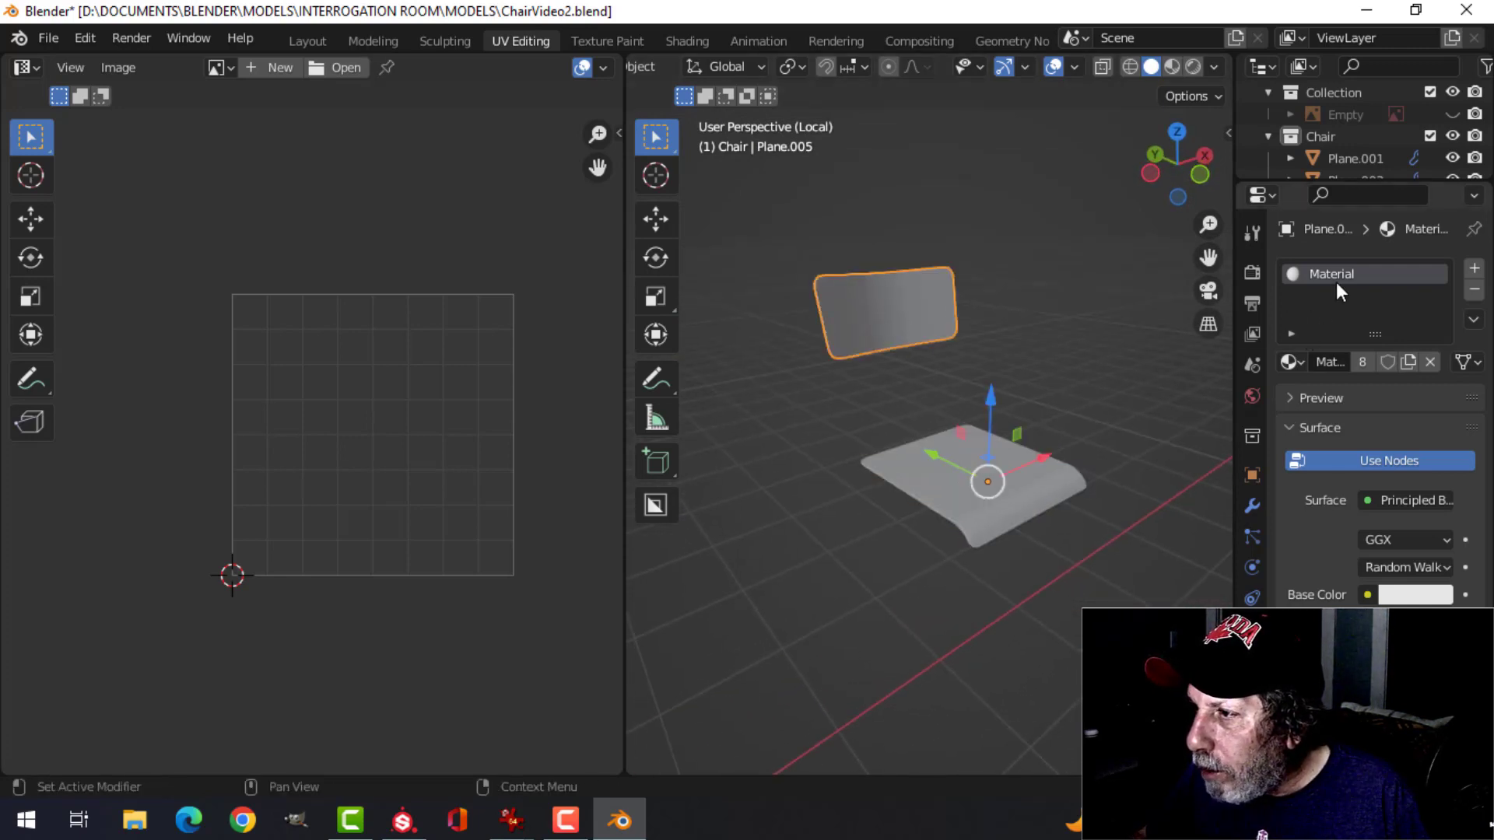
Make the backrest's material a separate single-user copy and rename it ChairWood.
{"action": "left_click", "coordinate": [1473, 293]}
{"action": "left_click", "coordinate": [1400, 361]}
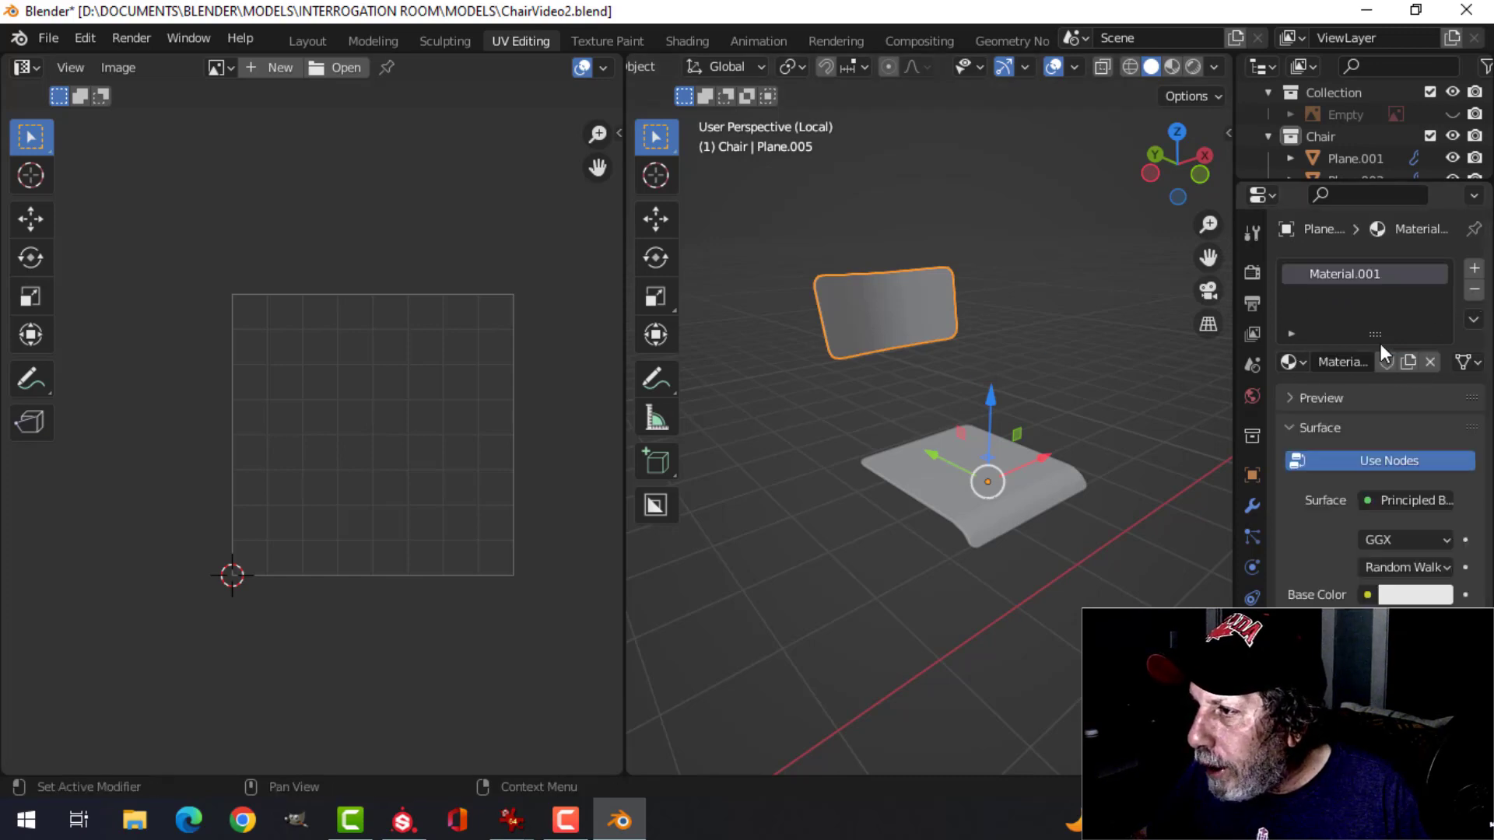
{"action": "double_click", "coordinate": [1370, 279]}
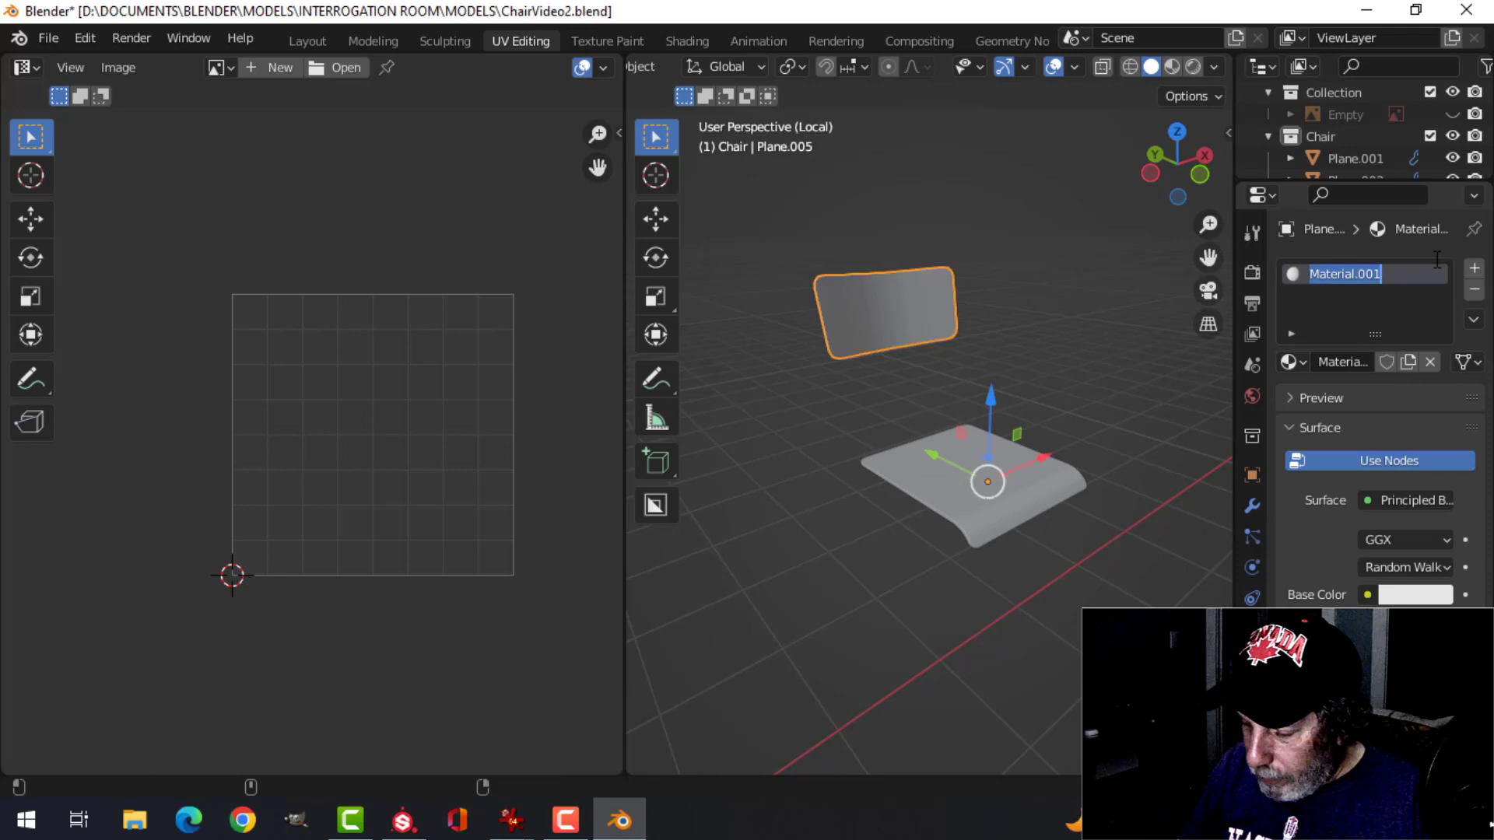
{"action": "key", "text": "Caps_Lock"}
{"action": "type", "text": "chair"}
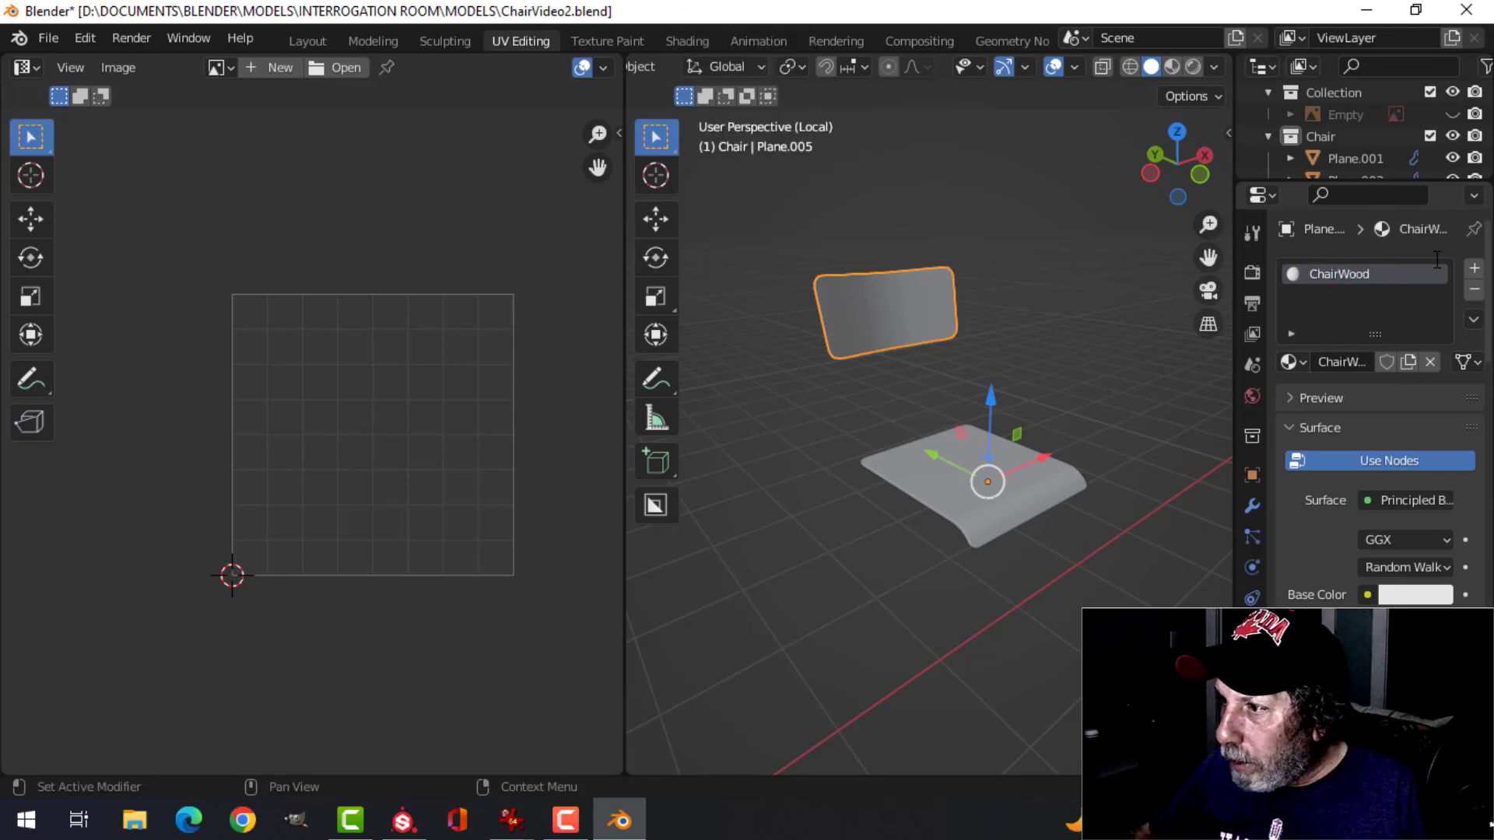
Assign the existing ChairWood material to the seat.
{"action": "left_click", "coordinate": [986, 524]}
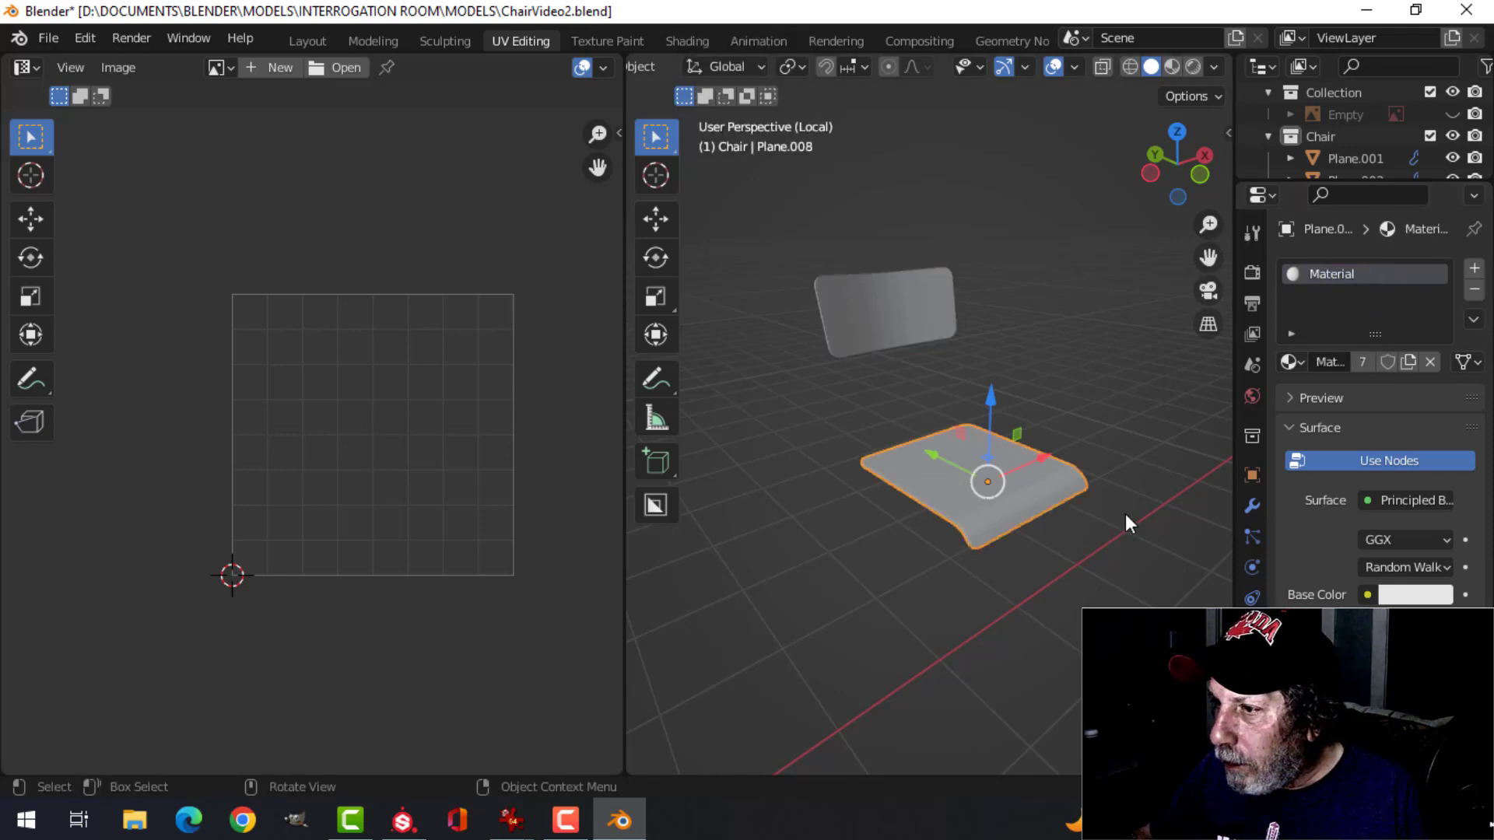
{"action": "left_click", "coordinate": [1292, 362]}
{"action": "left_click", "coordinate": [1081, 395]}
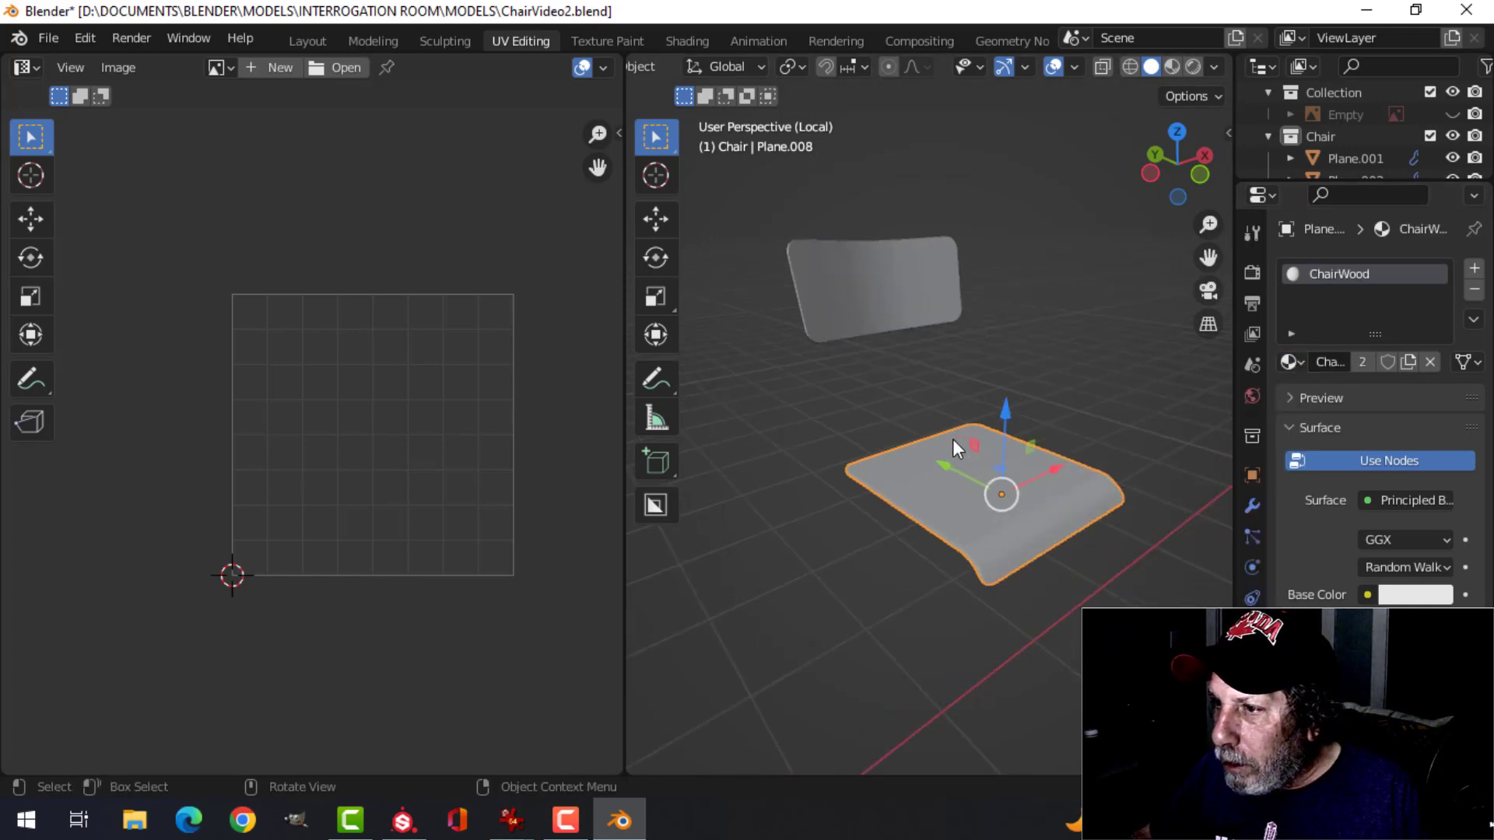
Select the backrest together with the seat and save the file.
{"action": "left_click", "coordinate": [880, 305], "text": "shift"}
{"action": "scroll", "coordinate": [979, 334], "scroll_direction": "down", "scroll_amount": 2}
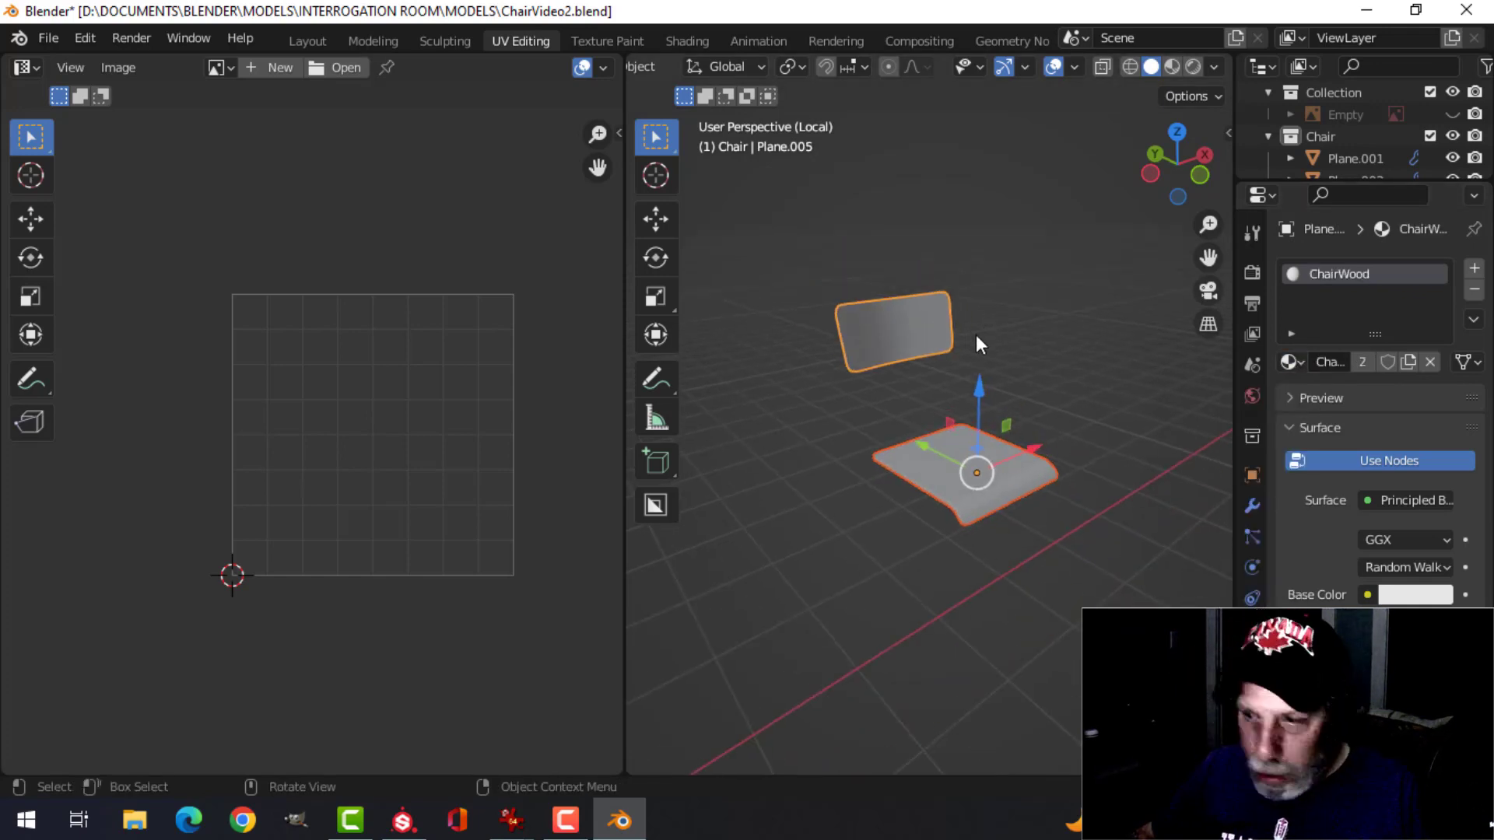
{"action": "key", "text": "ctrl+s"}
{"action": "mouse_move", "coordinate": [973, 335]}
{"action": "middle_mouse_down"}
{"action": "mouse_move", "coordinate": [965, 350]}
{"action": "mouse_move", "coordinate": [932, 319]}
{"action": "mouse_move", "coordinate": [988, 356]}
{"action": "middle_mouse_up"}
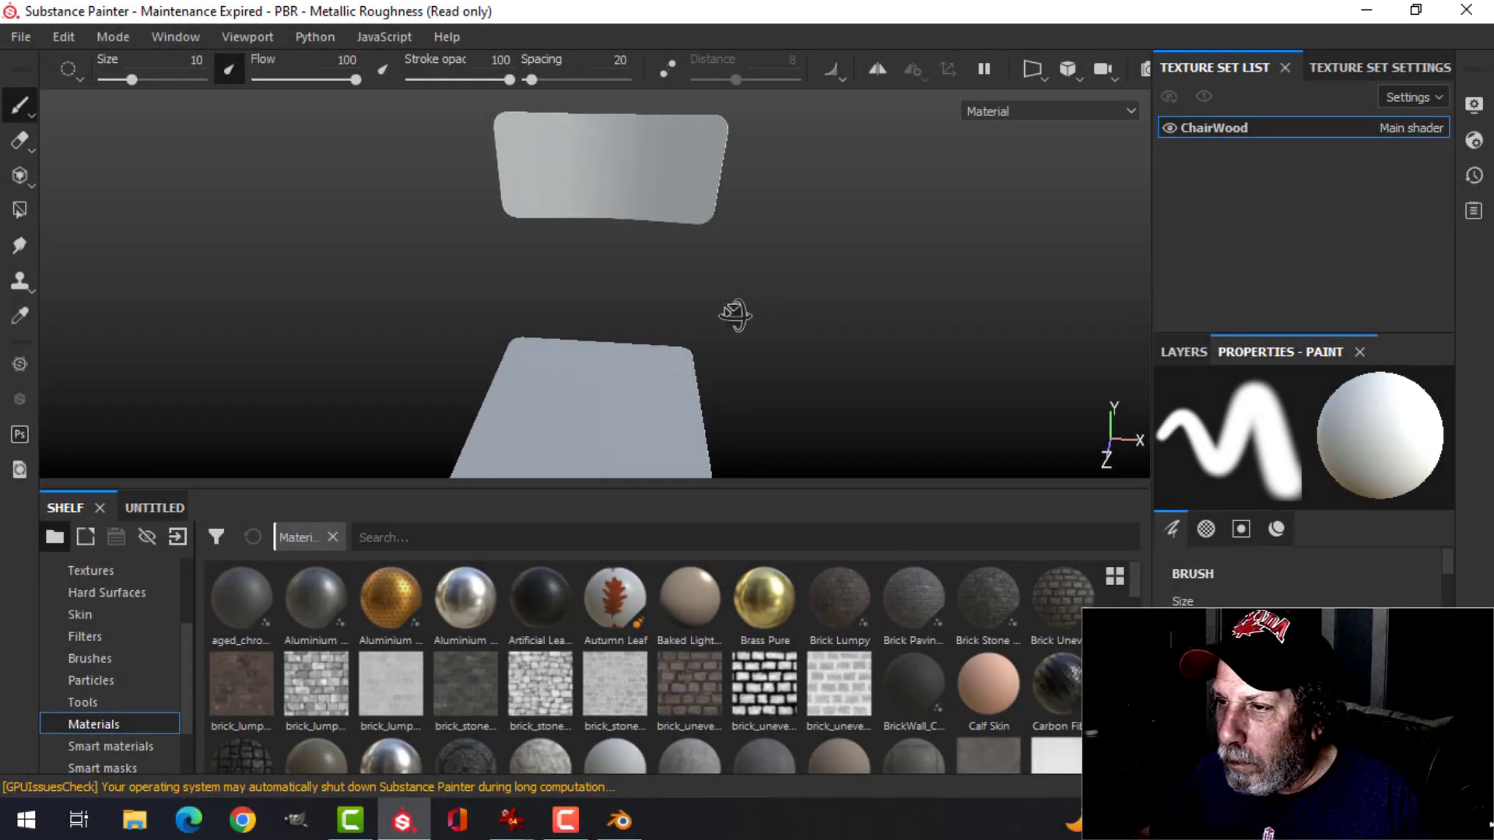
In Substance Painter, bake all ChairWood mesh maps with an output size of 2048 and delete the default layer.
{"action": "mouse_move", "coordinate": [734, 317]}
{"action": "left_mouse_down", "text": "alt"}
{"action": "mouse_move", "coordinate": [887, 273]}
{"action": "mouse_move", "coordinate": [793, 376]}
{"action": "mouse_move", "coordinate": [758, 305]}
{"action": "left_mouse_up", "text": "alt"}
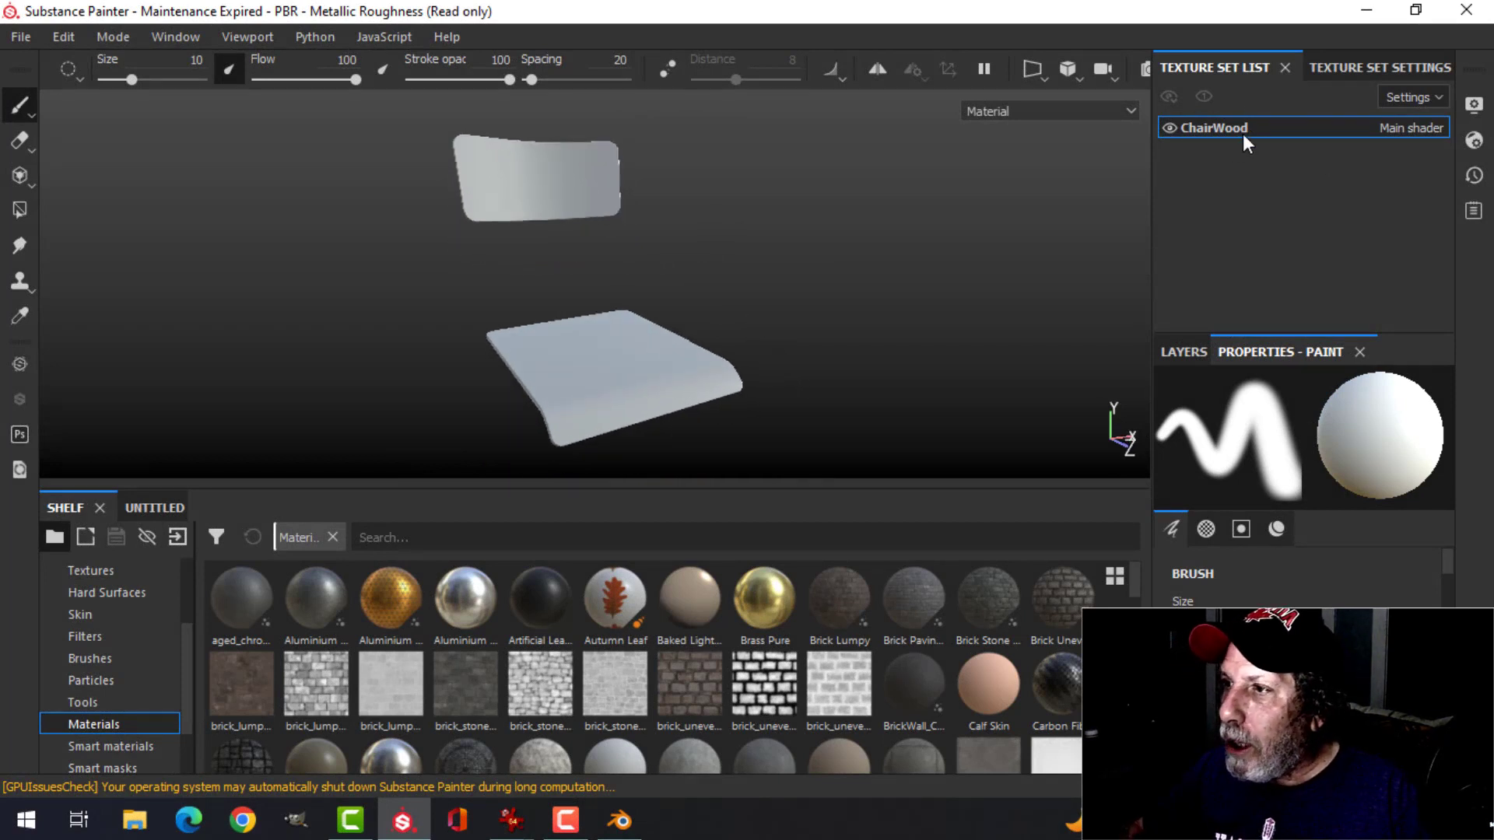
{"action": "left_click", "coordinate": [1349, 66]}
{"action": "scroll", "coordinate": [1389, 230], "scroll_direction": "down", "scroll_amount": 6}
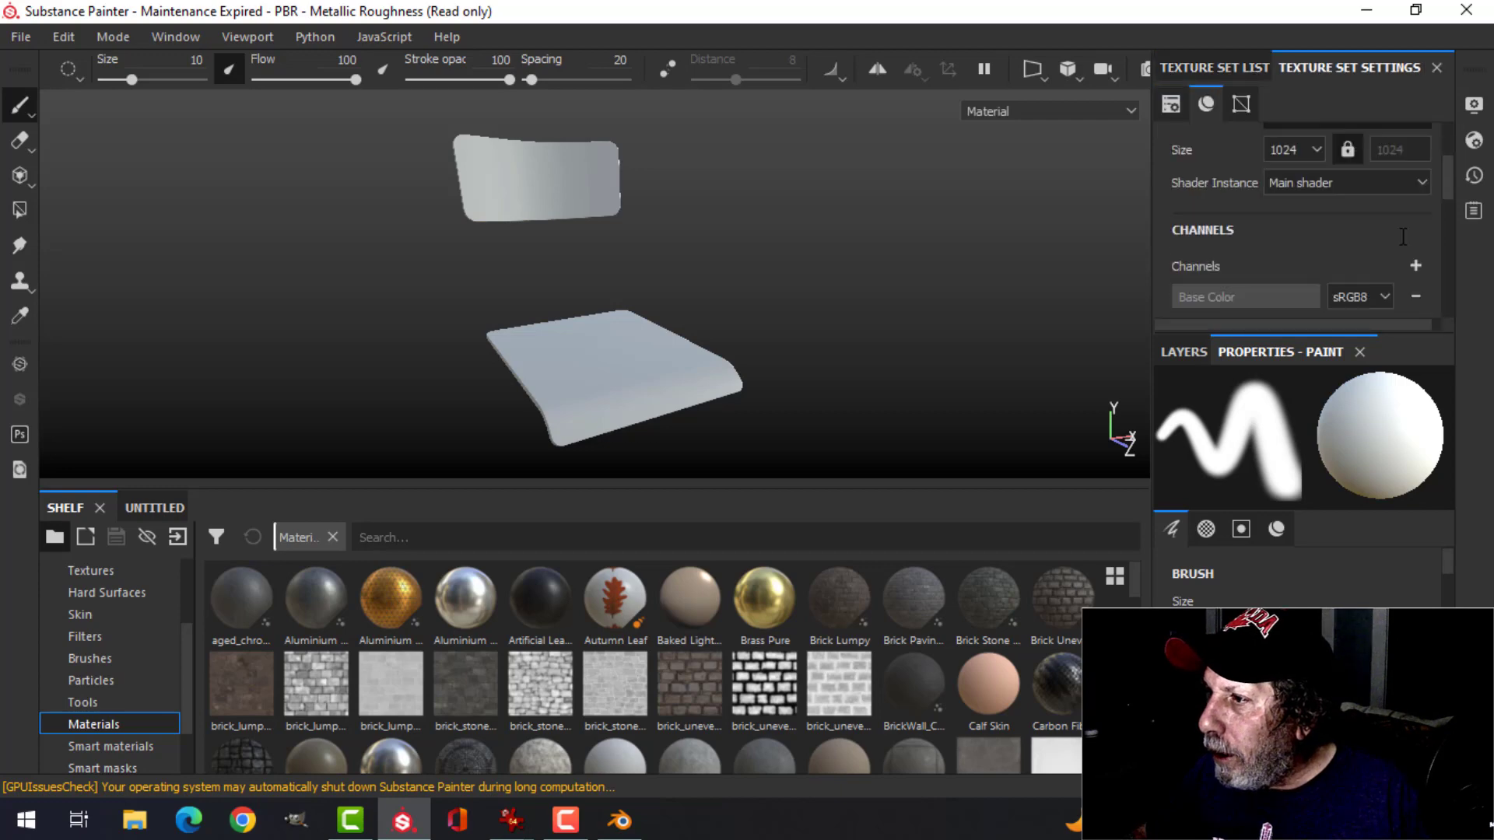
{"action": "scroll", "coordinate": [1387, 227], "scroll_direction": "down", "scroll_amount": 2}
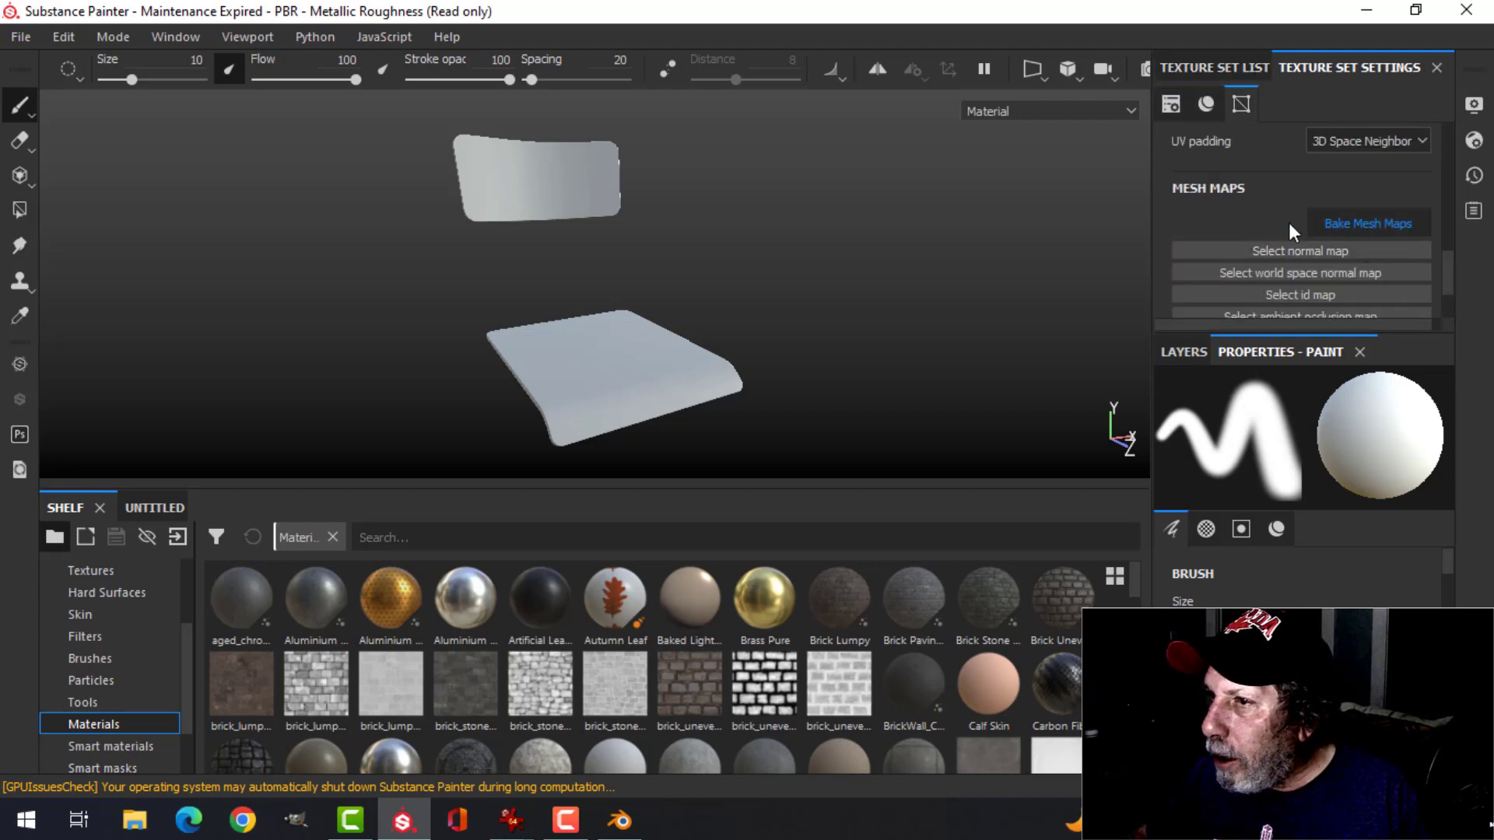
{"action": "left_click", "coordinate": [1331, 224]}
{"action": "left_click", "coordinate": [749, 105]}
{"action": "left_click", "coordinate": [731, 210]}
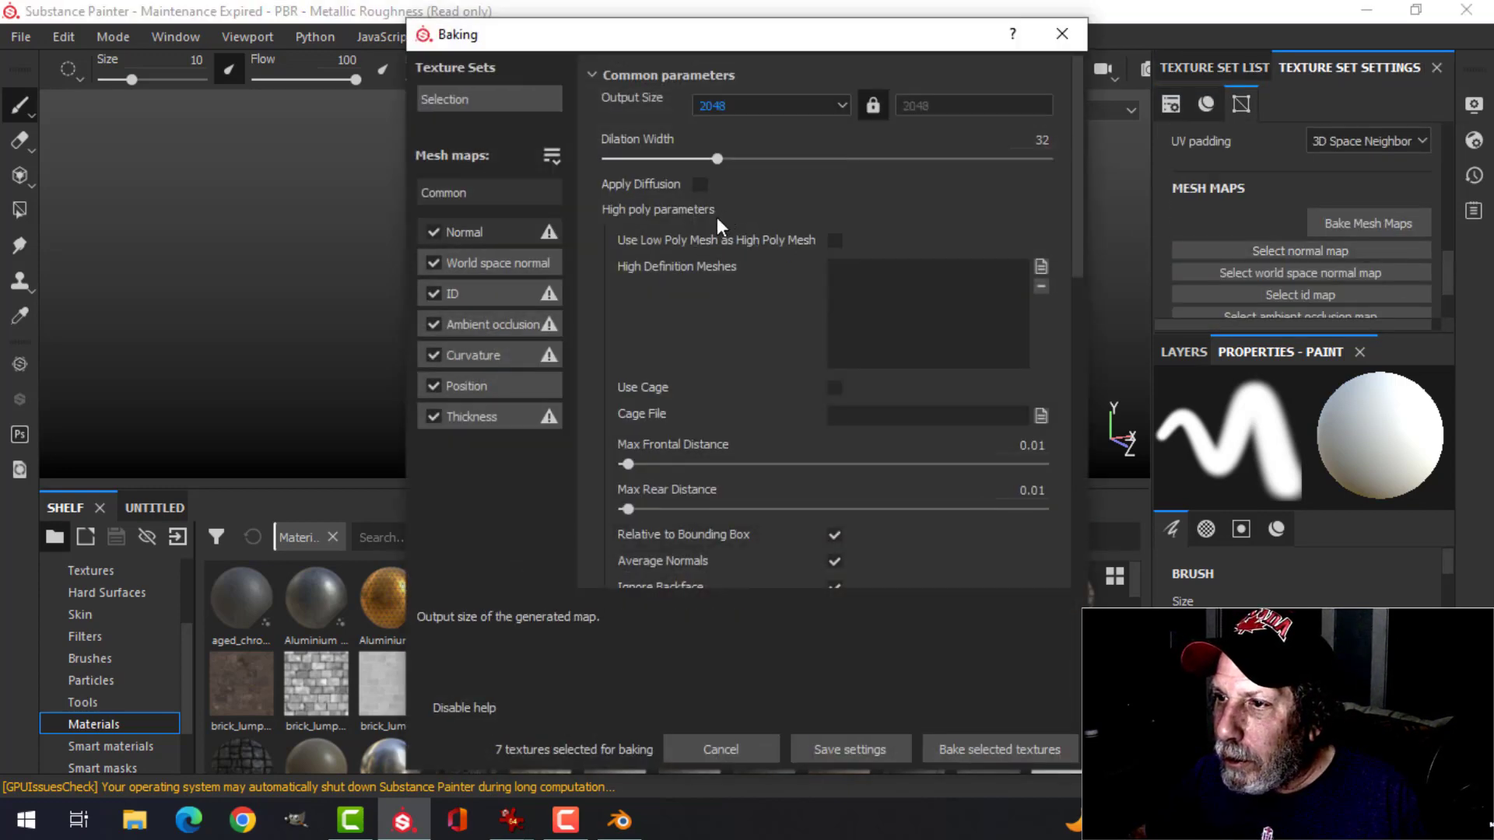
{"action": "left_click", "coordinate": [977, 754]}
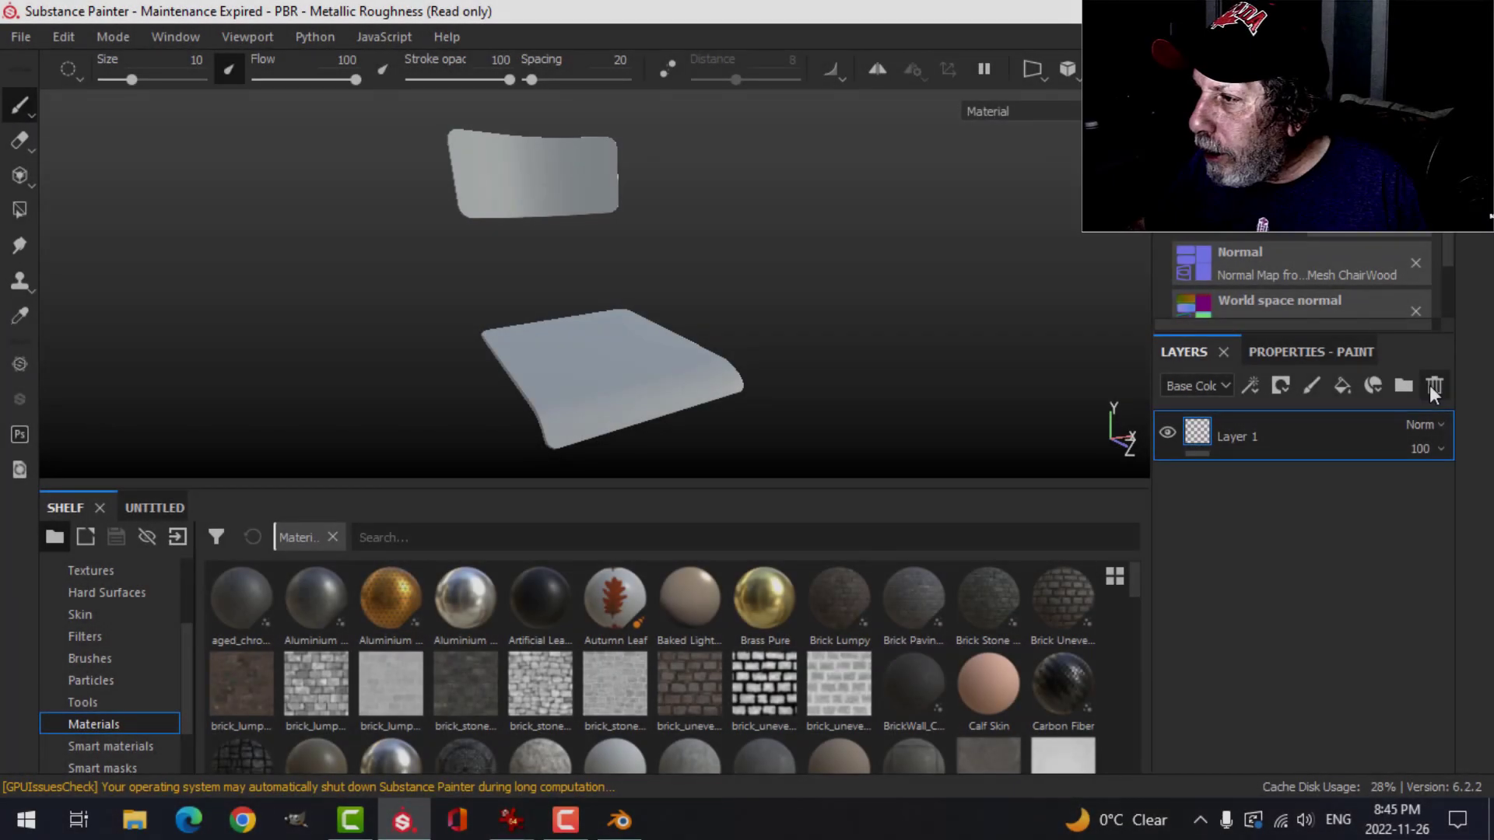
{"action": "left_click", "coordinate": [1432, 385]}
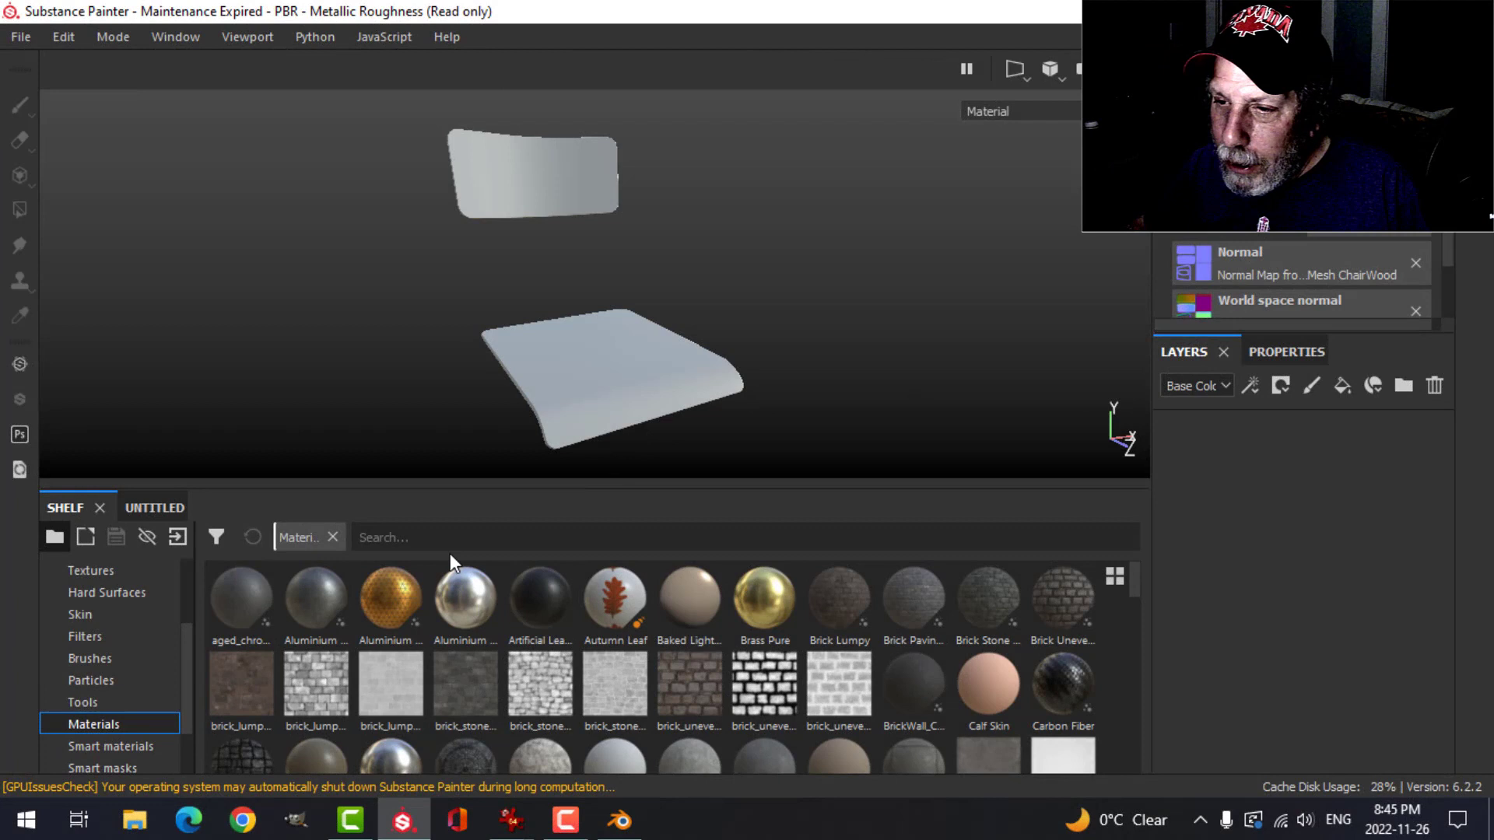
Search the materials for wood and apply Wood Walnut to the chair parts as a fill layer.
{"action": "left_click", "coordinate": [541, 540]}
{"action": "type", "text": "wood"}
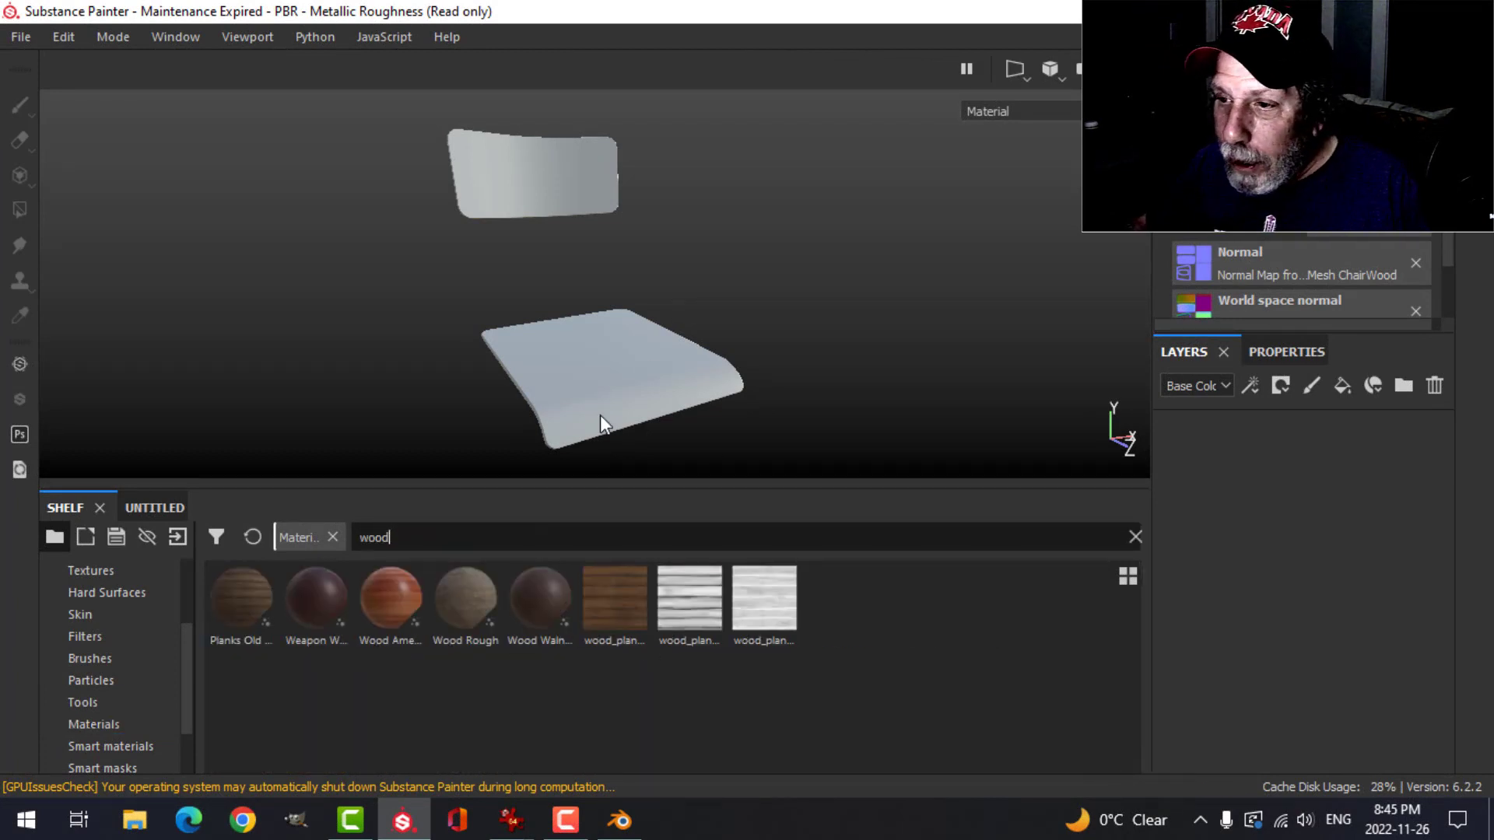
{"action": "scroll", "coordinate": [596, 417], "scroll_direction": "down", "scroll_amount": 1}
{"action": "scroll", "coordinate": [594, 412], "scroll_direction": "up", "scroll_amount": 2}
{"action": "left_click_drag", "start_coordinate": [594, 413], "coordinate": [576, 403], "text": "alt"}
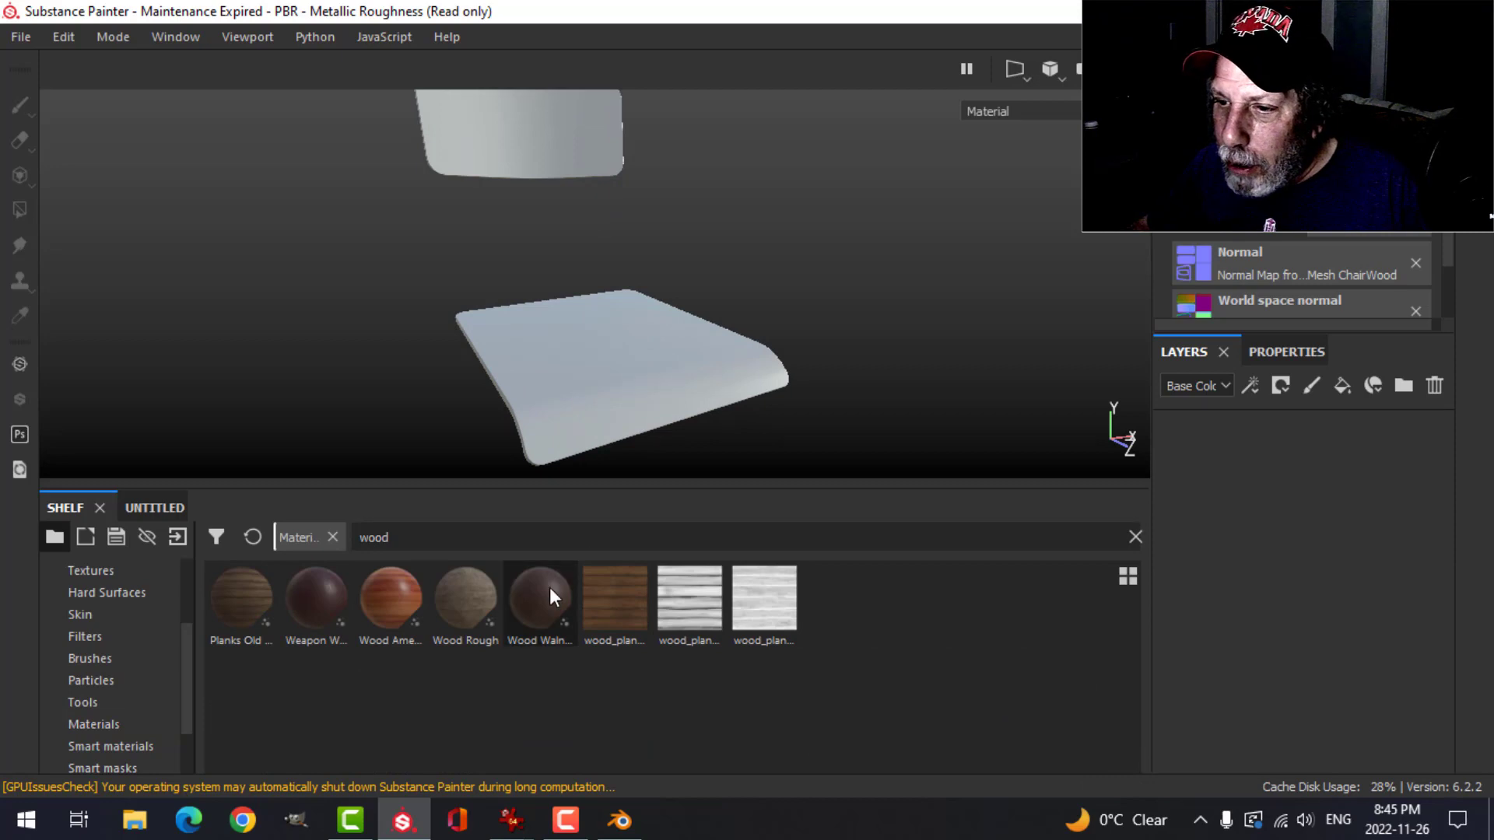
{"action": "left_click_drag", "start_coordinate": [539, 604], "coordinate": [697, 395]}
{"action": "scroll", "coordinate": [693, 398], "scroll_direction": "up", "scroll_amount": 3}
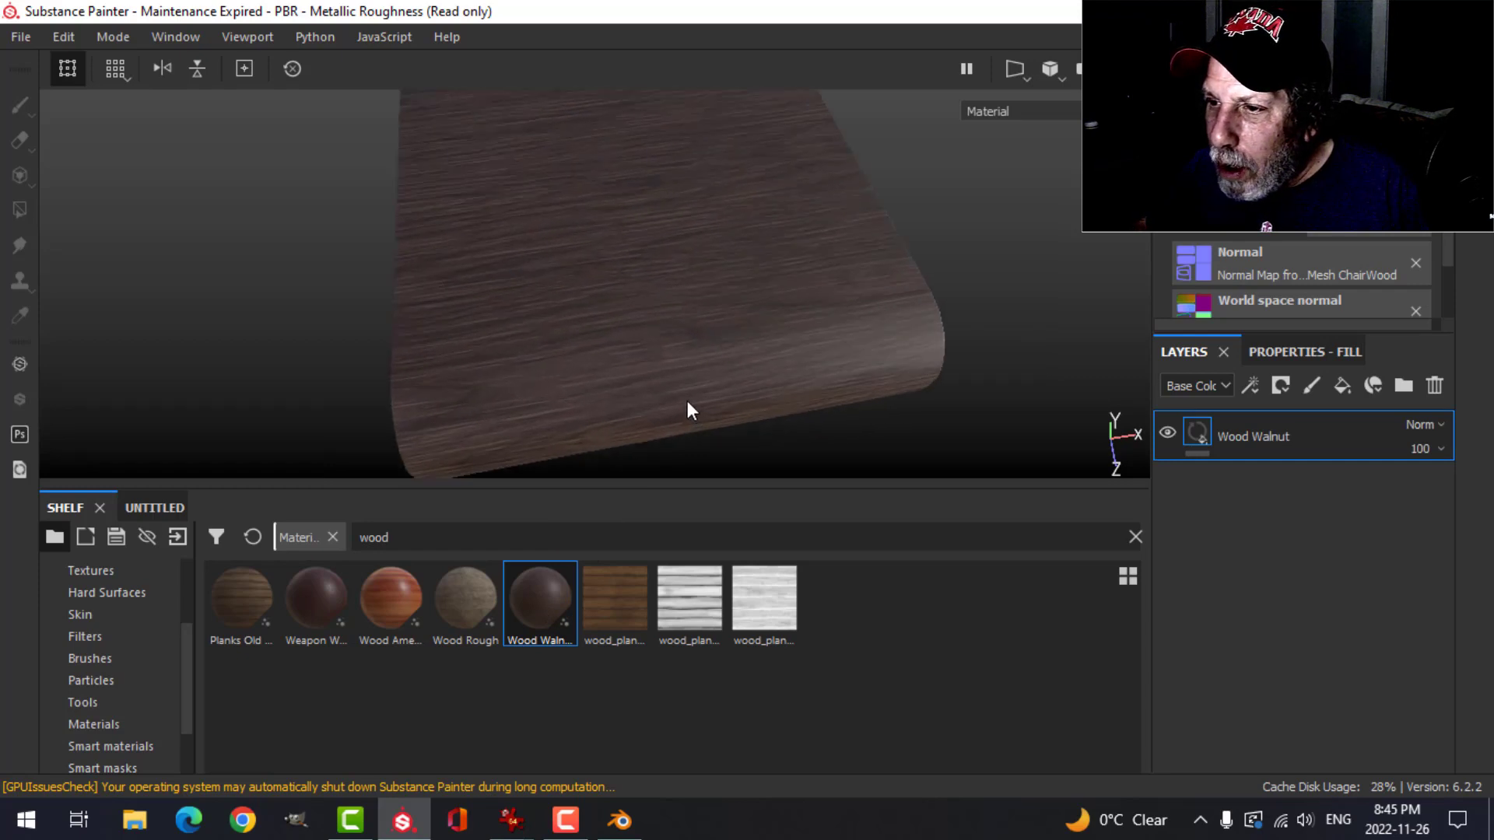
{"action": "scroll", "coordinate": [687, 400], "scroll_direction": "down", "scroll_amount": 3}
Set the Wood Walnut fill to Tri-planar projection and its UV rotation to 90.
{"action": "left_click", "coordinate": [1286, 351]}
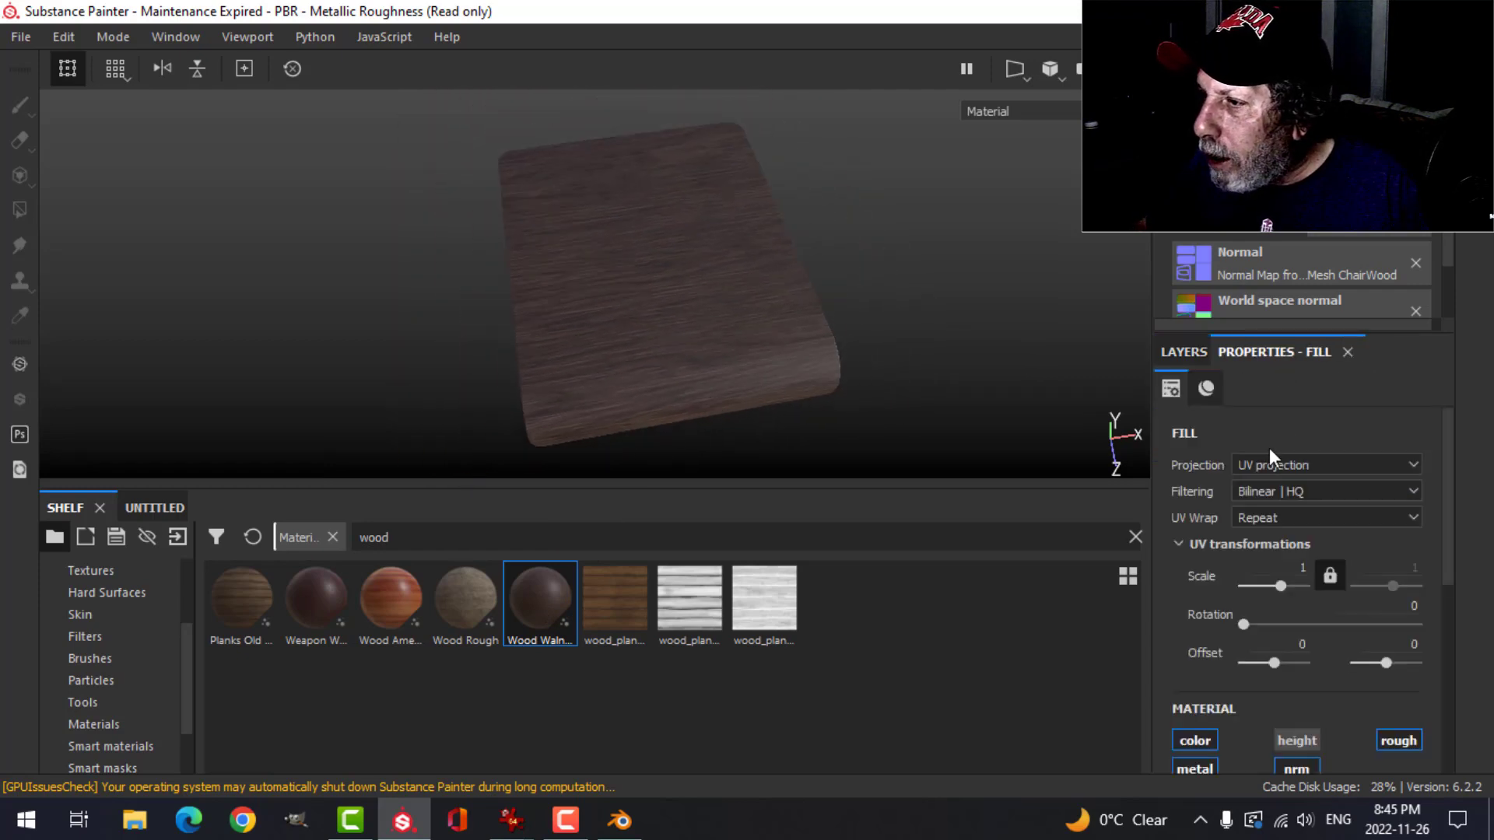
{"action": "left_click", "coordinate": [1269, 464]}
{"action": "left_click", "coordinate": [1256, 512]}
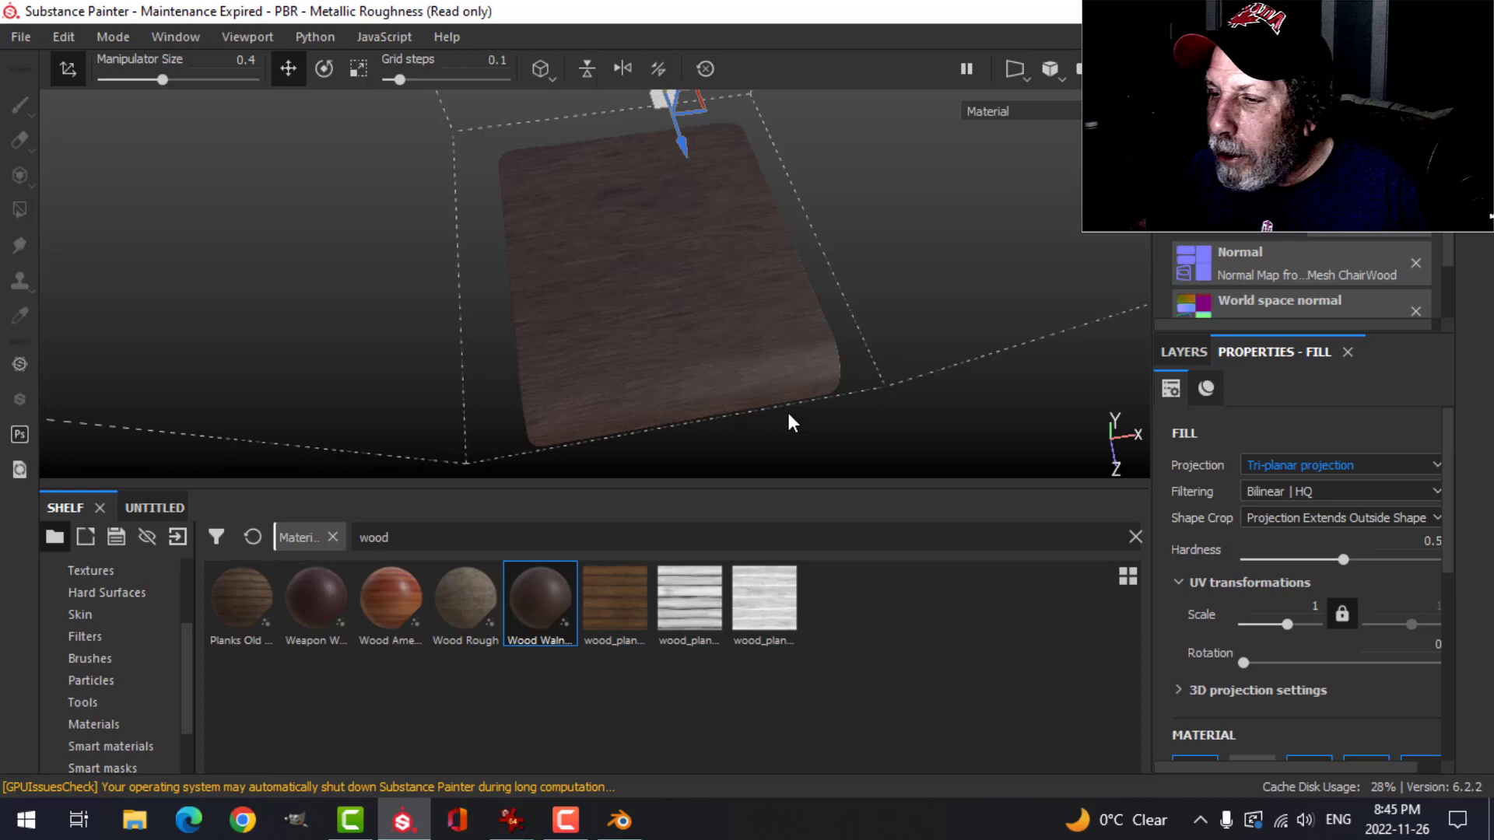
{"action": "left_click_drag", "start_coordinate": [710, 381], "coordinate": [825, 315], "text": "alt"}
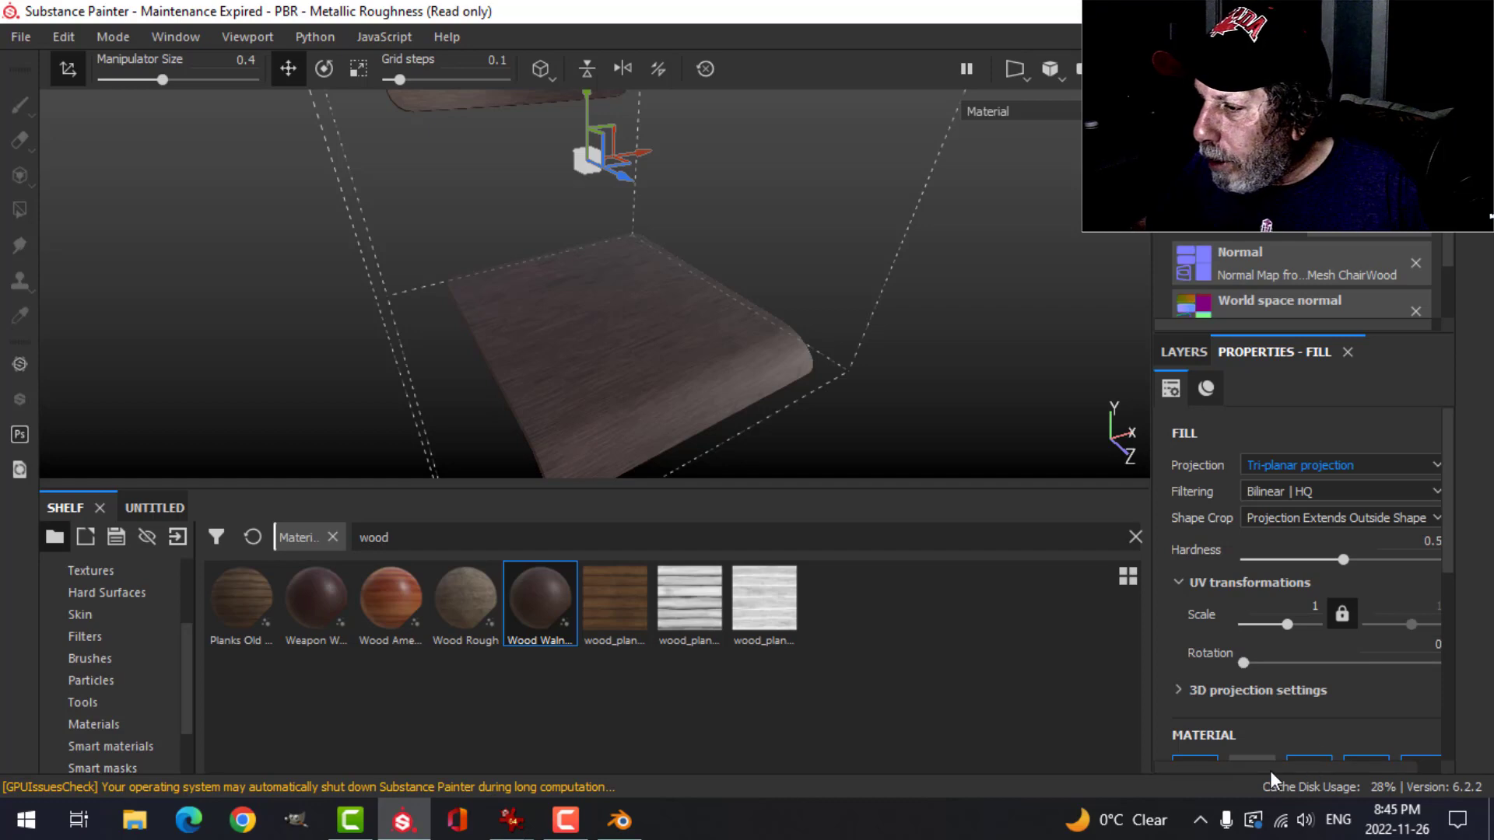
{"action": "scroll", "coordinate": [1404, 572], "scroll_direction": "down", "scroll_amount": 1}
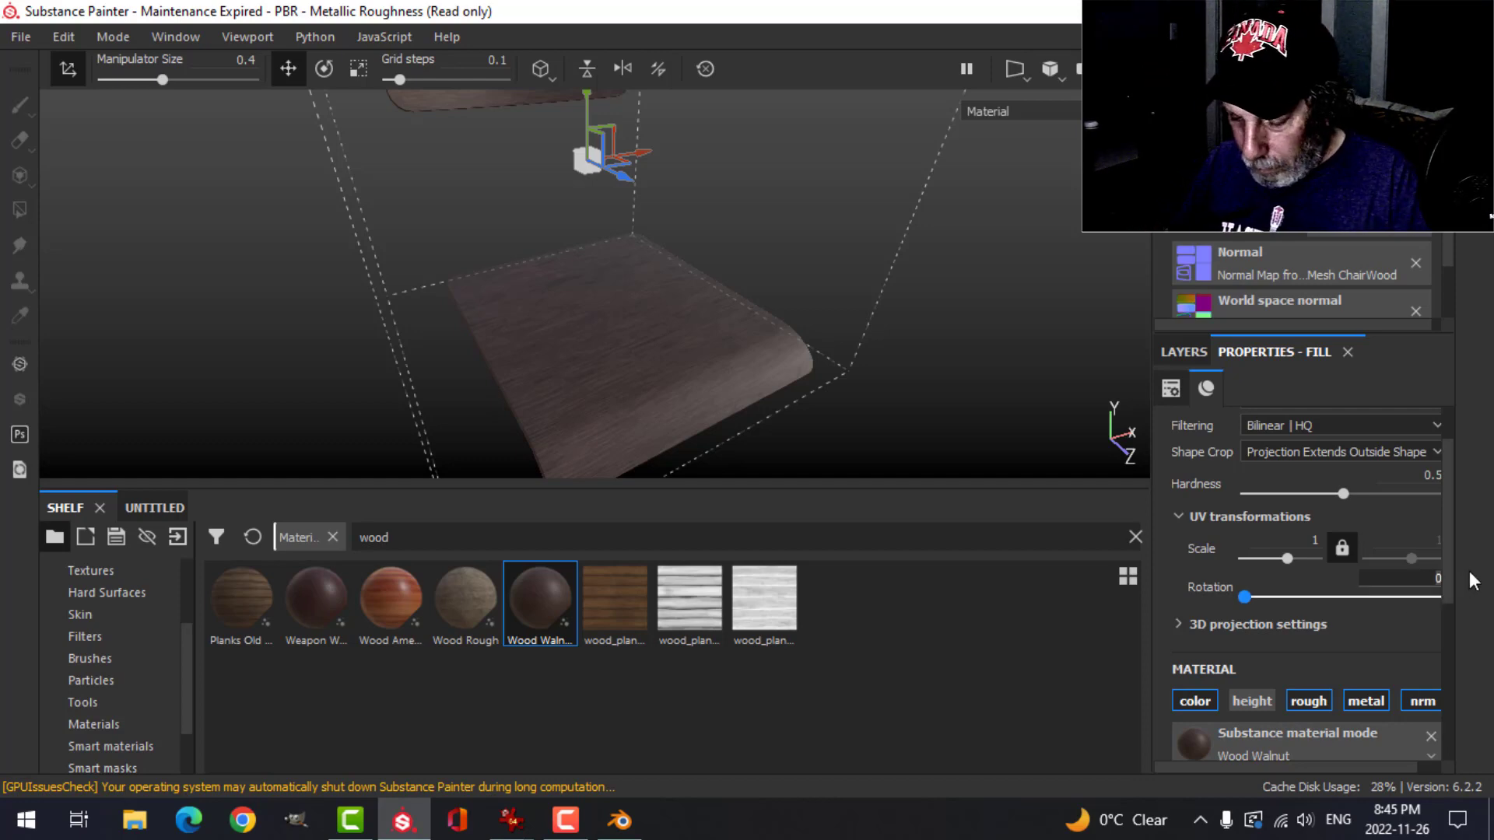
{"action": "type", "text": "0"}
{"action": "key", "text": "Return"}
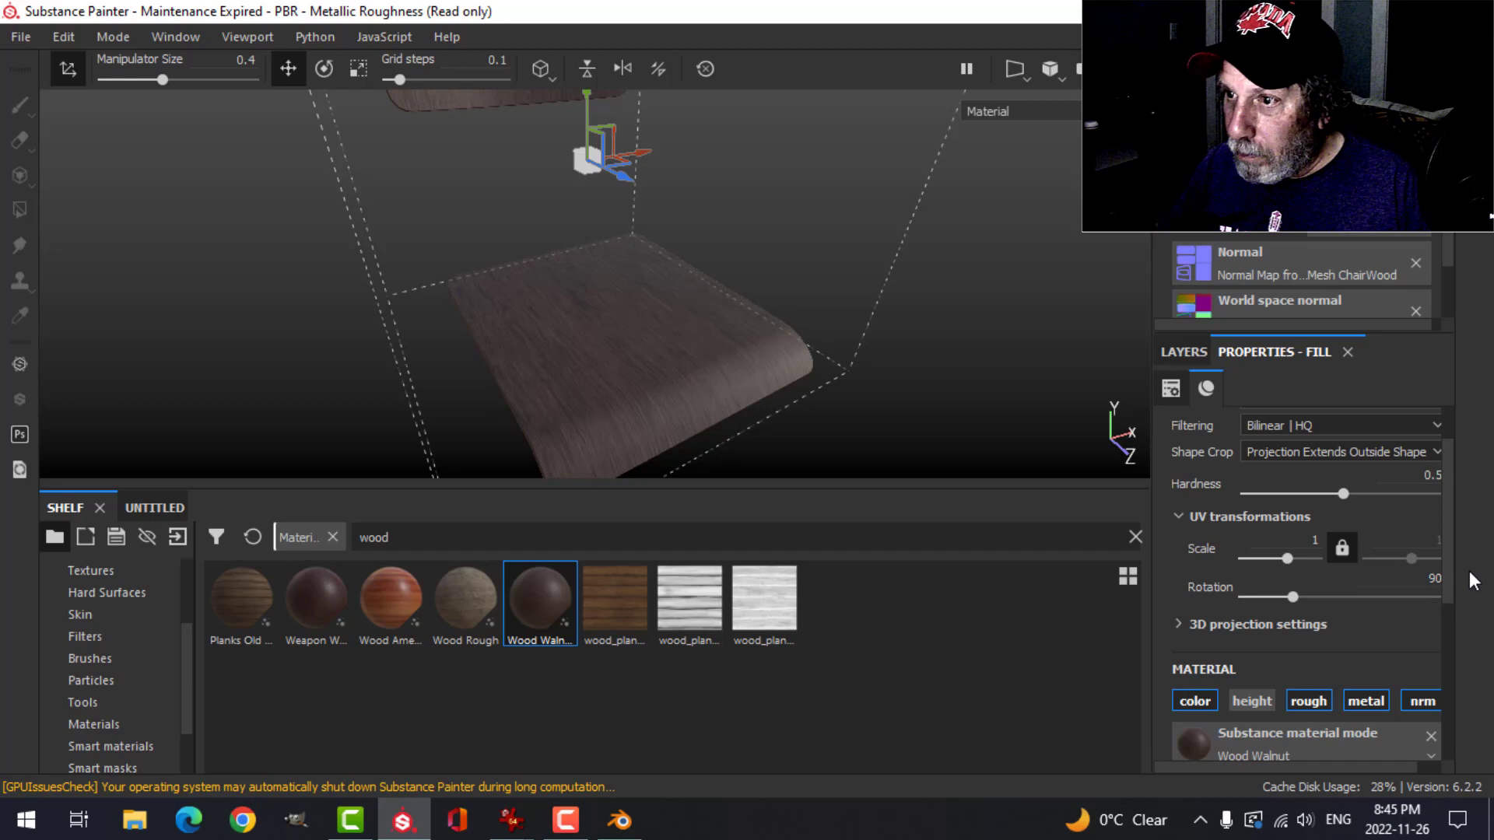
Examine the direction and look of the walnut grain on the seat and the backrest.
{"action": "scroll", "coordinate": [641, 390], "scroll_direction": "up", "scroll_amount": 4}
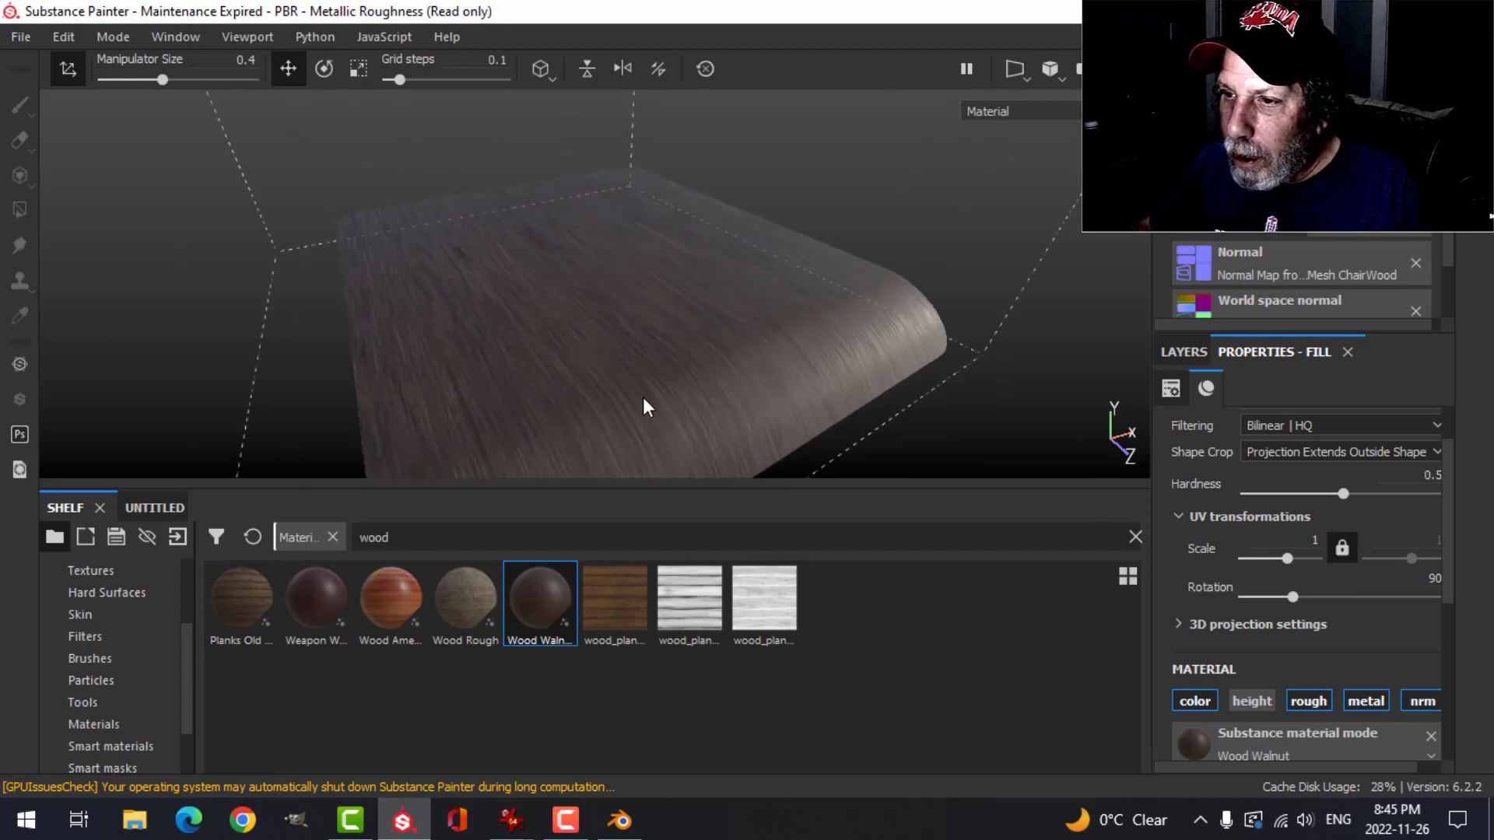
{"action": "scroll", "coordinate": [656, 239], "scroll_direction": "up", "scroll_amount": 1}
{"action": "middle_click_drag", "start_coordinate": [652, 181], "coordinate": [673, 379], "text": "alt"}
{"action": "middle_click_drag", "start_coordinate": [570, 324], "coordinate": [647, 362], "text": "alt"}
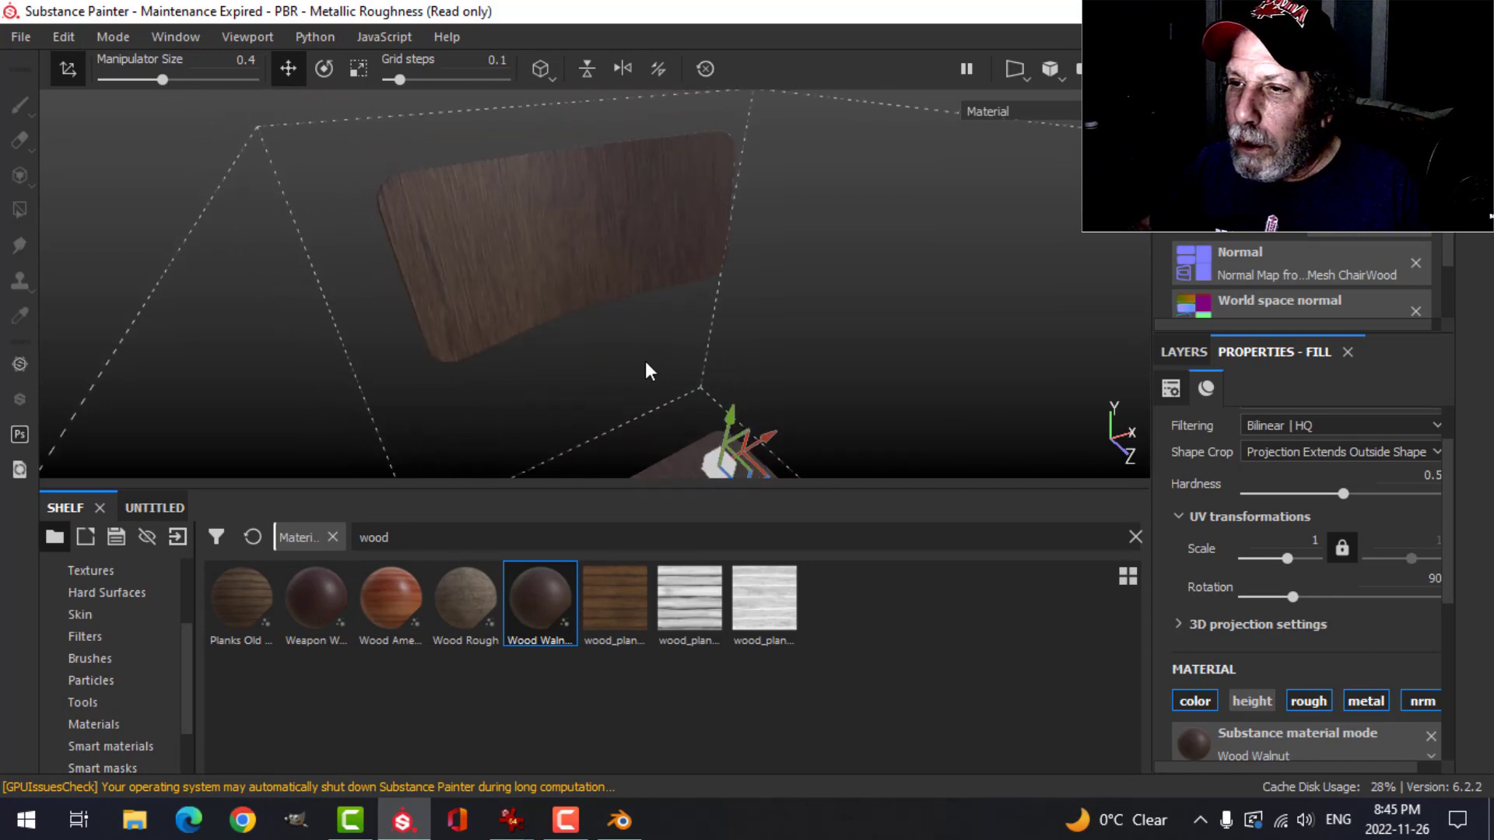
{"action": "scroll", "coordinate": [647, 370], "scroll_direction": "down", "scroll_amount": 2}
{"action": "left_click_drag", "start_coordinate": [642, 366], "coordinate": [607, 337], "text": "alt"}
{"action": "middle_click_drag", "start_coordinate": [615, 338], "coordinate": [580, 287], "text": "alt"}
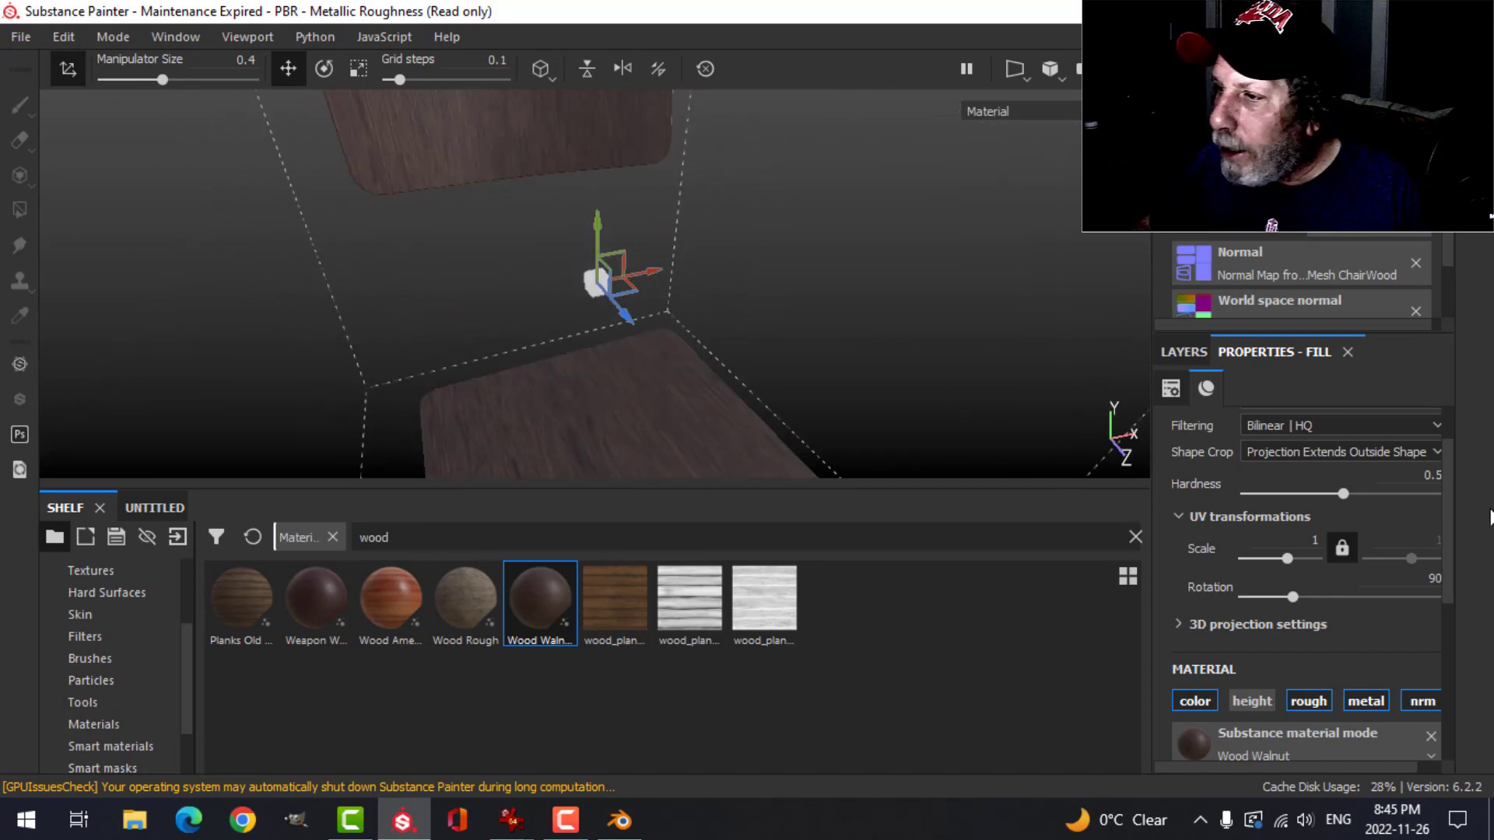
Hide the Wood Walnut layer and search the smart materials for wood.
{"action": "left_click", "coordinate": [1184, 354]}
{"action": "left_click", "coordinate": [1166, 434]}
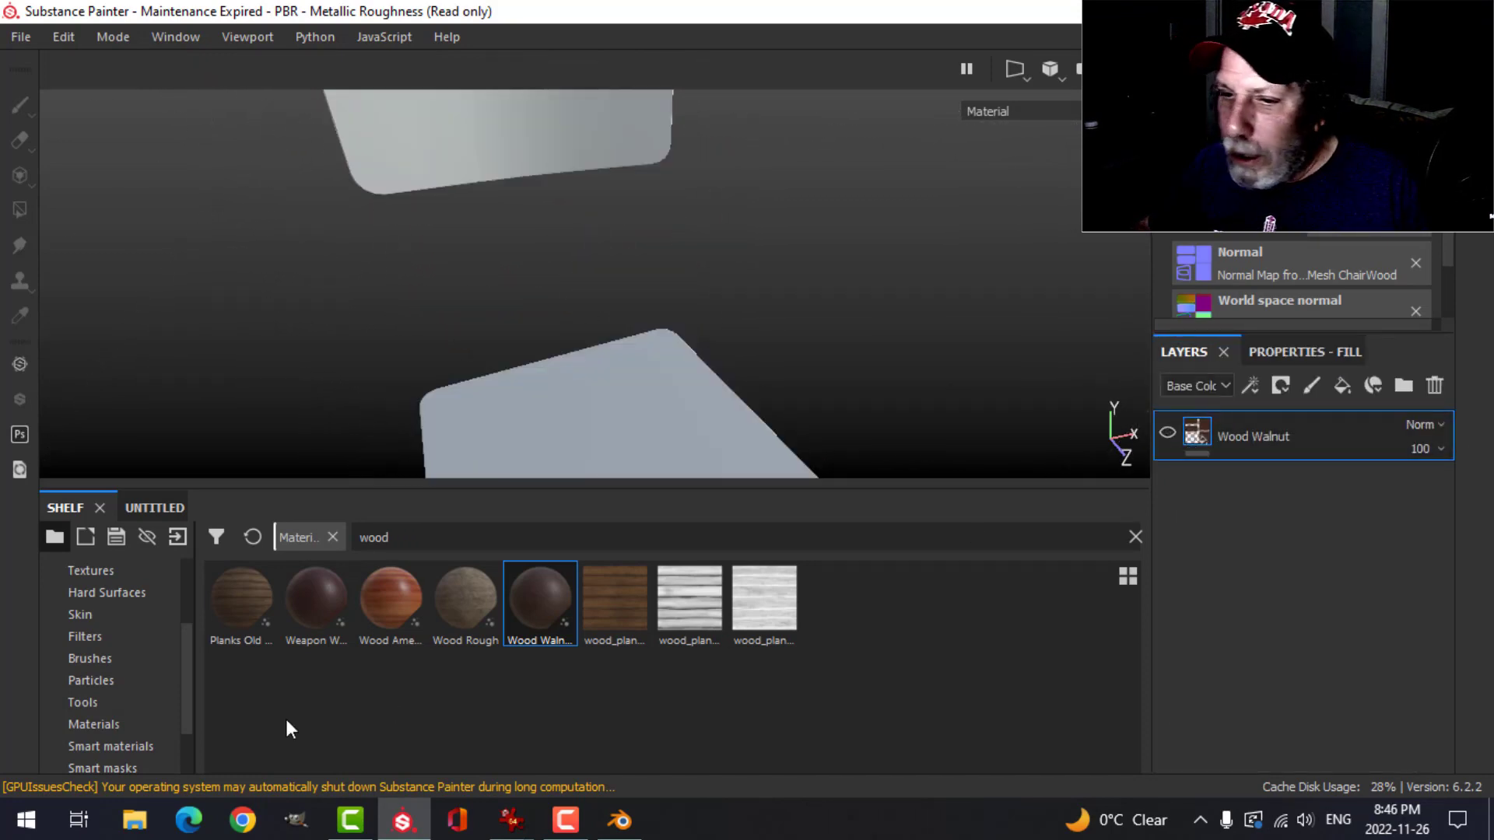
{"action": "left_click", "coordinate": [110, 746]}
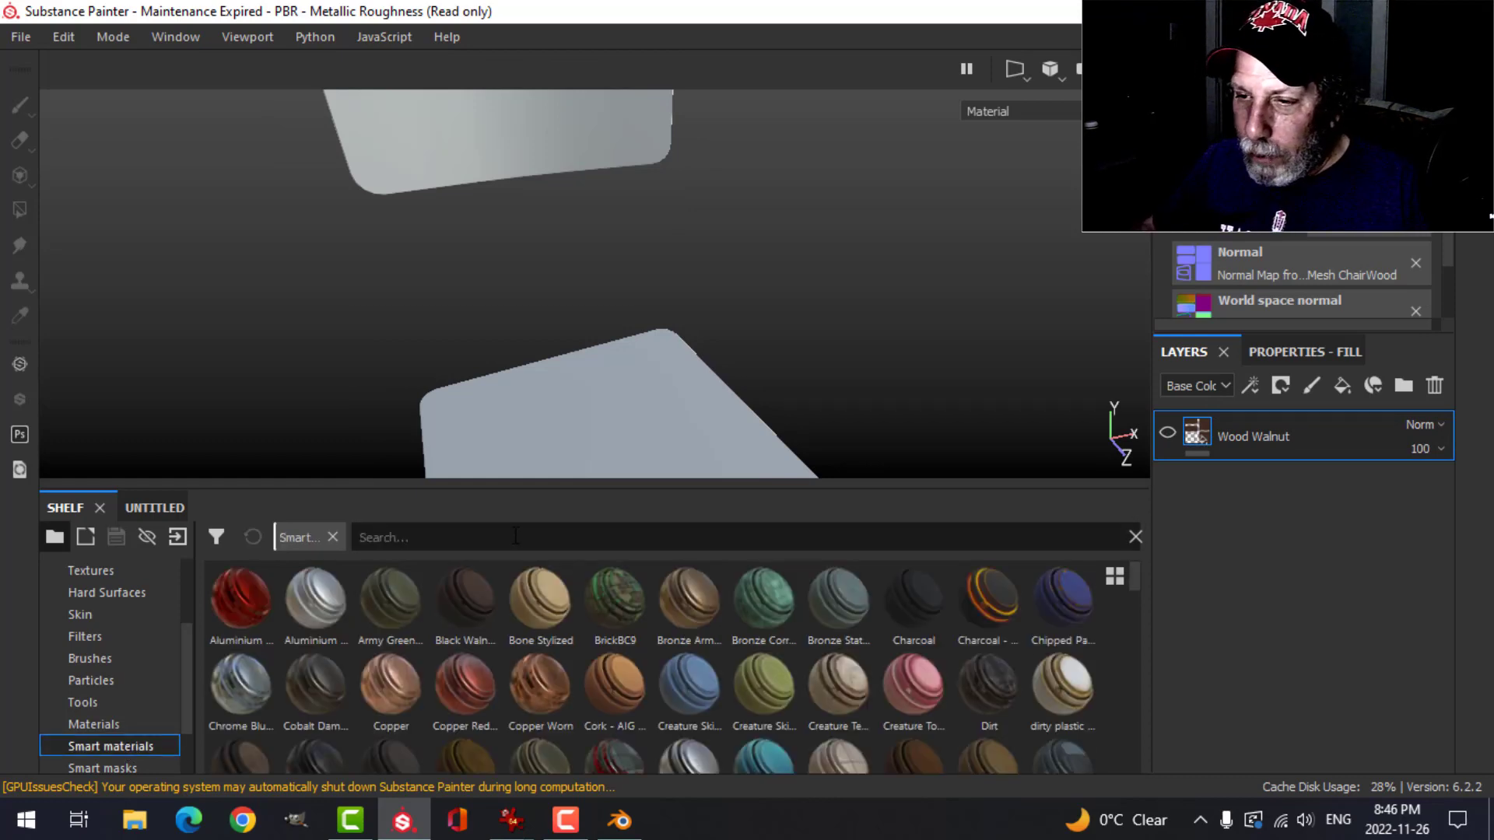
{"action": "left_click", "coordinate": [513, 537]}
{"action": "type", "text": "wood"}
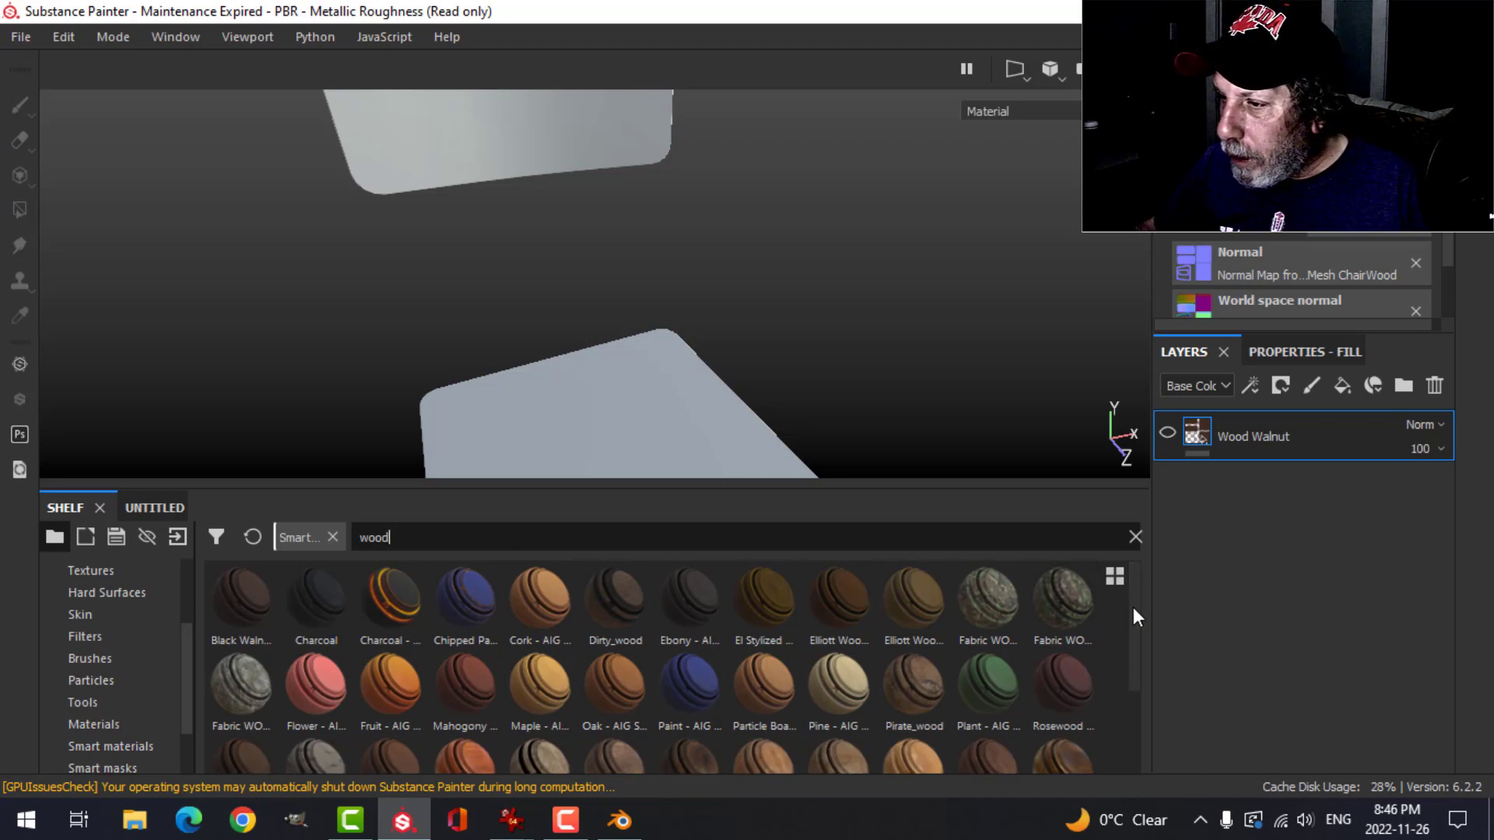
{"action": "left_click_drag", "start_coordinate": [1135, 607], "coordinate": [1131, 704]}
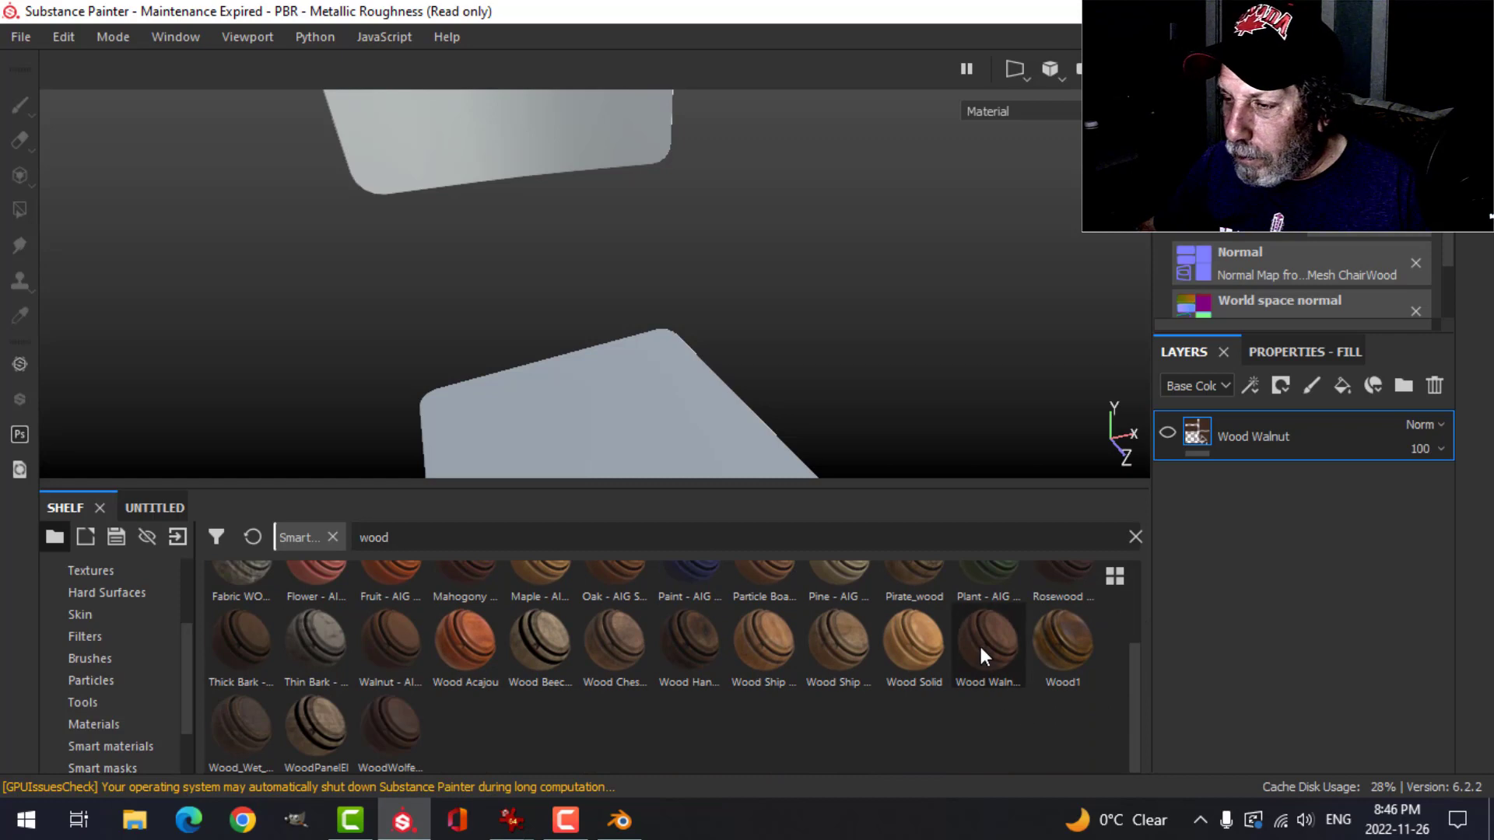
Apply the WoodWolfenstein smart material beneath the Wood Walnut layer and inspect its look and its sublayers.
{"action": "left_click_drag", "start_coordinate": [397, 726], "coordinate": [617, 327]}
{"action": "scroll", "coordinate": [787, 380], "scroll_direction": "up", "scroll_amount": 3}
{"action": "scroll", "coordinate": [762, 386], "scroll_direction": "down", "scroll_amount": 5}
{"action": "scroll", "coordinate": [620, 354], "scroll_direction": "up", "scroll_amount": 5}
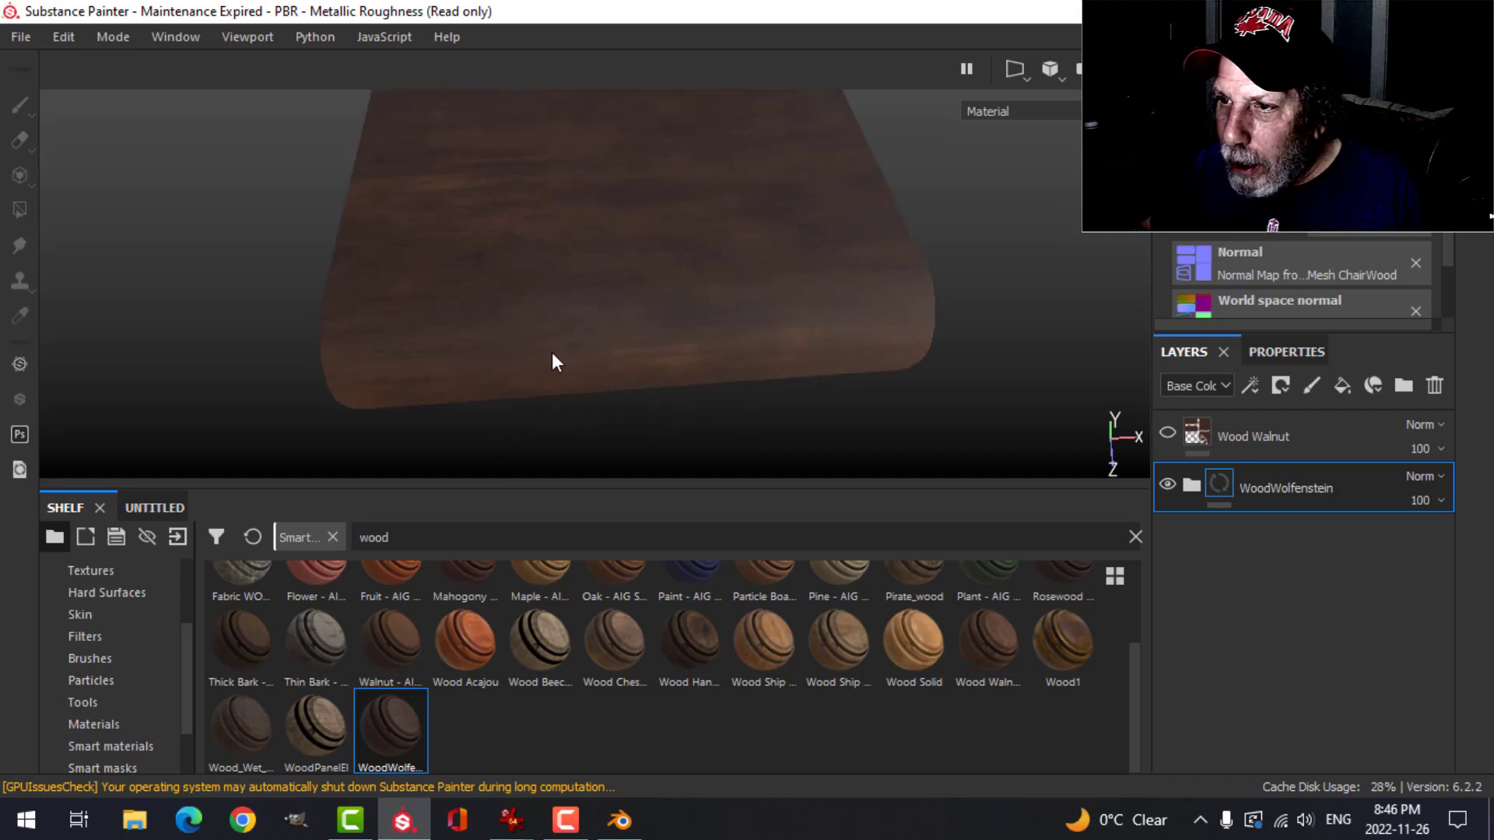
{"action": "scroll", "coordinate": [596, 361], "scroll_direction": "down", "scroll_amount": 3}
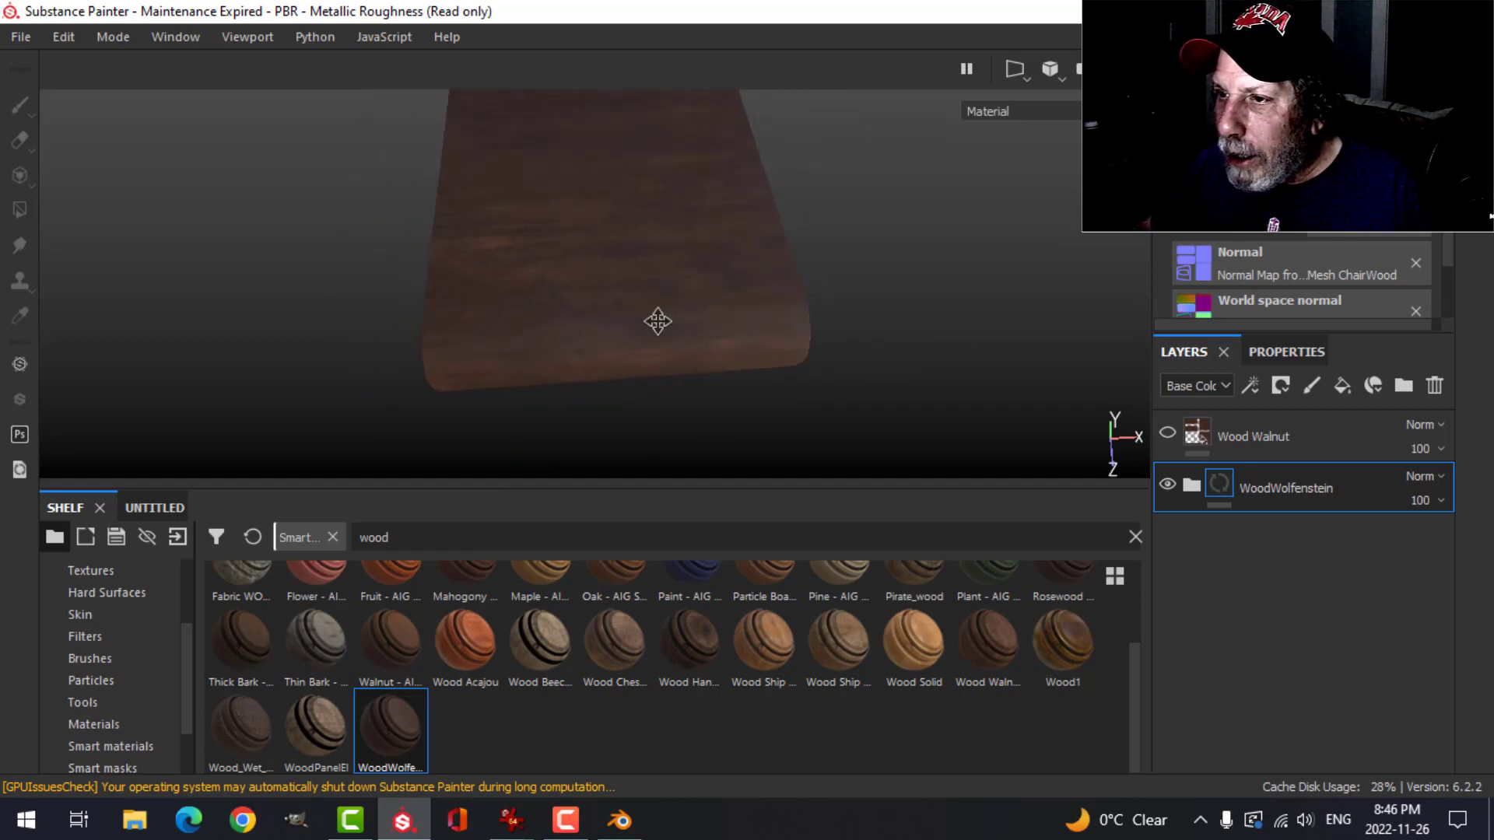
{"action": "middle_click_drag", "start_coordinate": [657, 320], "coordinate": [666, 387], "text": "alt"}
{"action": "left_click_drag", "start_coordinate": [662, 386], "coordinate": [661, 371], "text": "alt"}
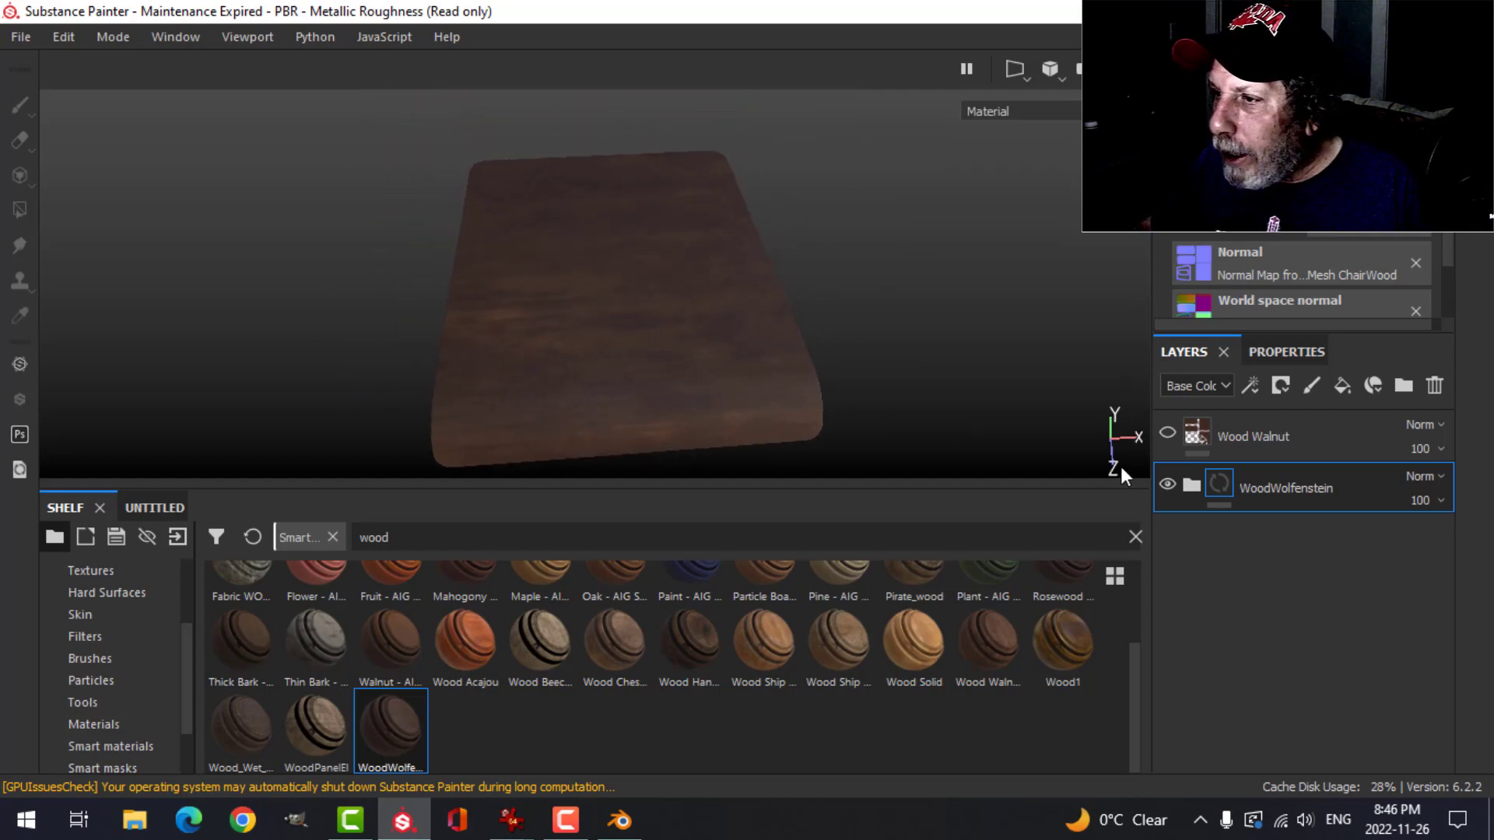
{"action": "left_click", "coordinate": [1192, 487]}
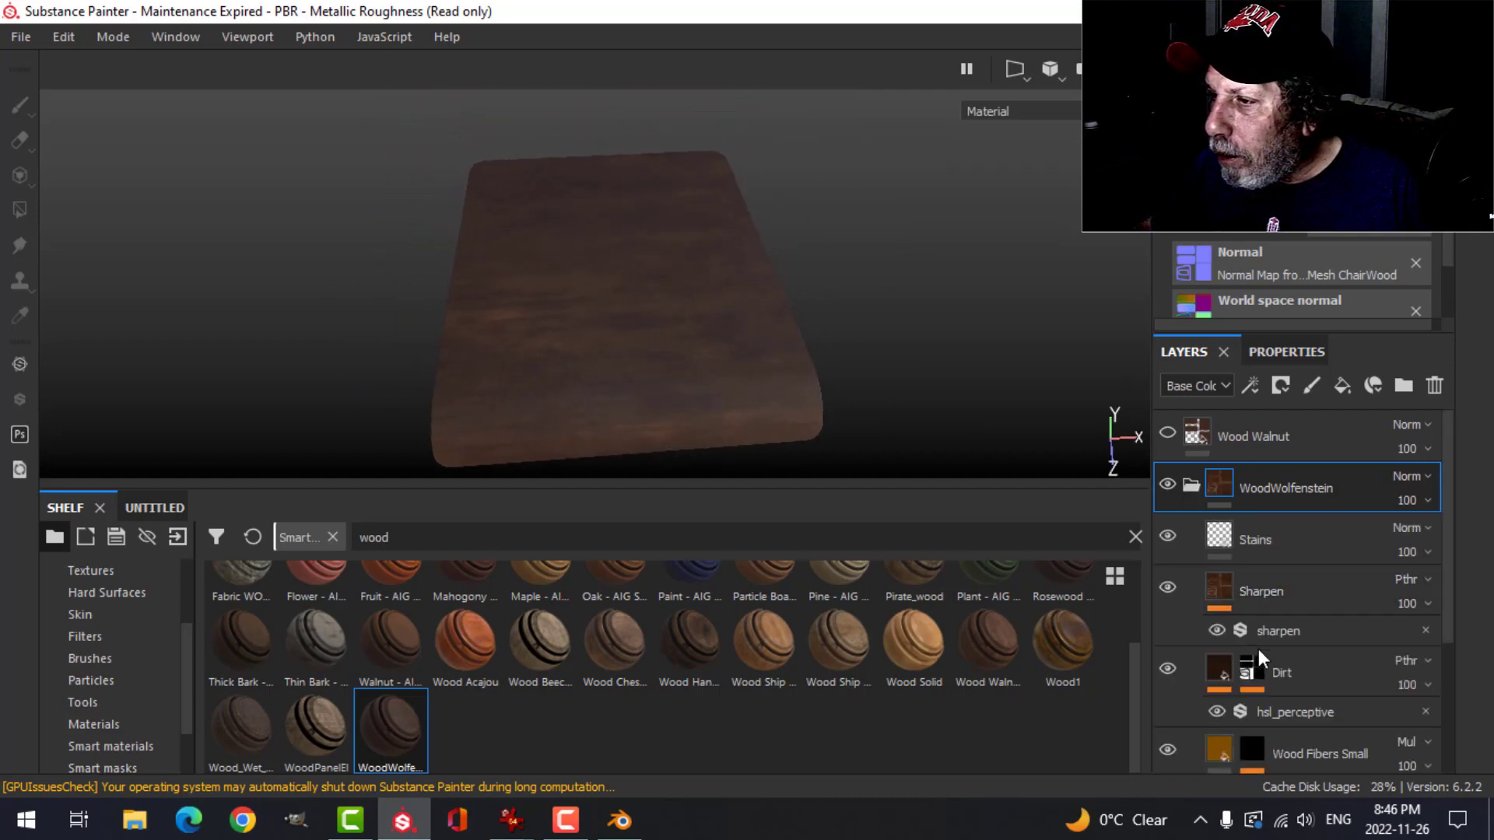
{"action": "left_click", "coordinate": [1191, 487]}
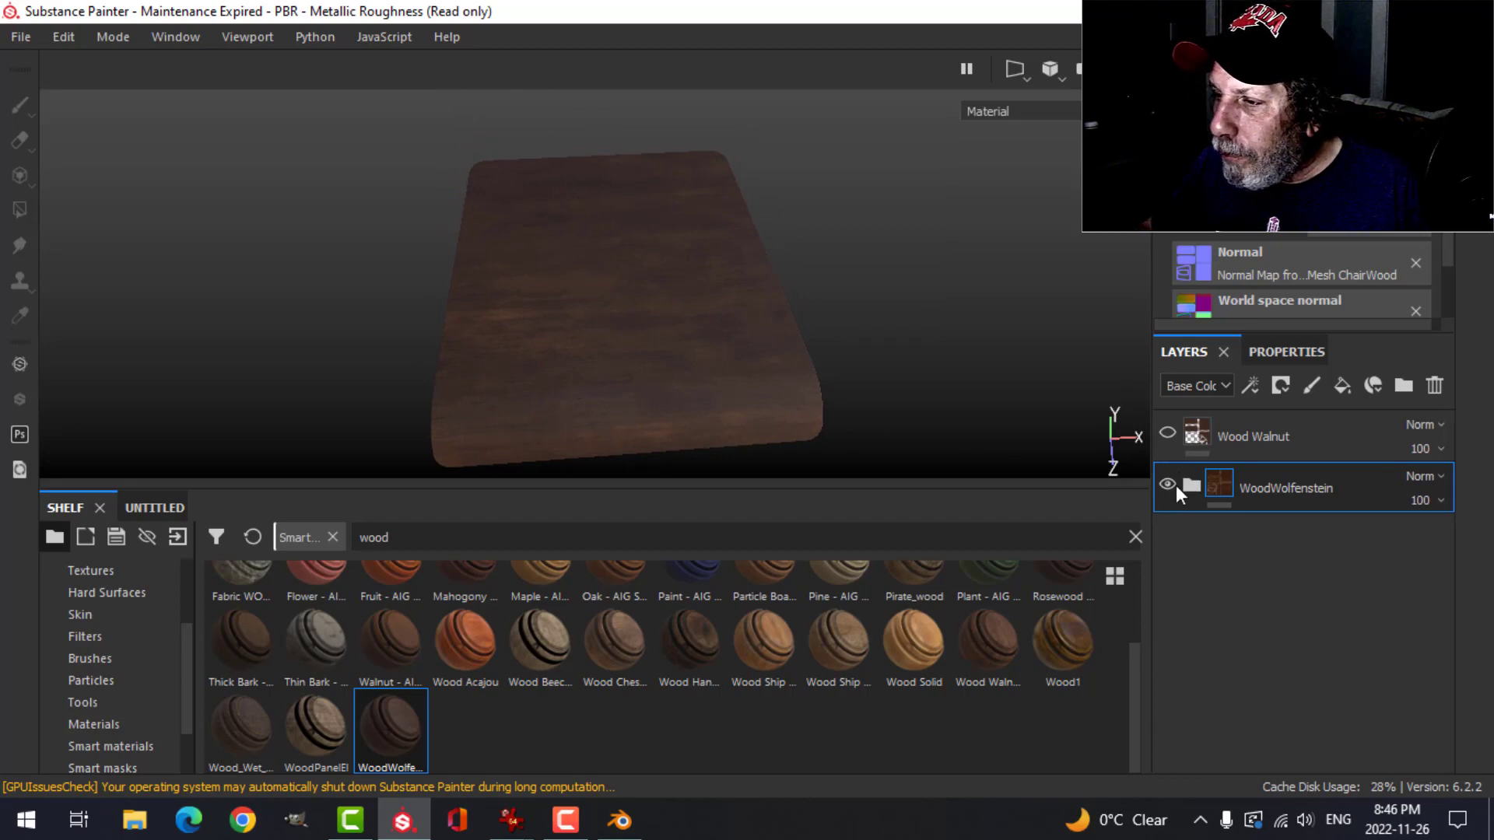
Switch to Blender, check the UV layout of the seat and backrest in Edit Mode, and return to Substance Painter.
{"action": "left_click", "coordinate": [619, 820]}
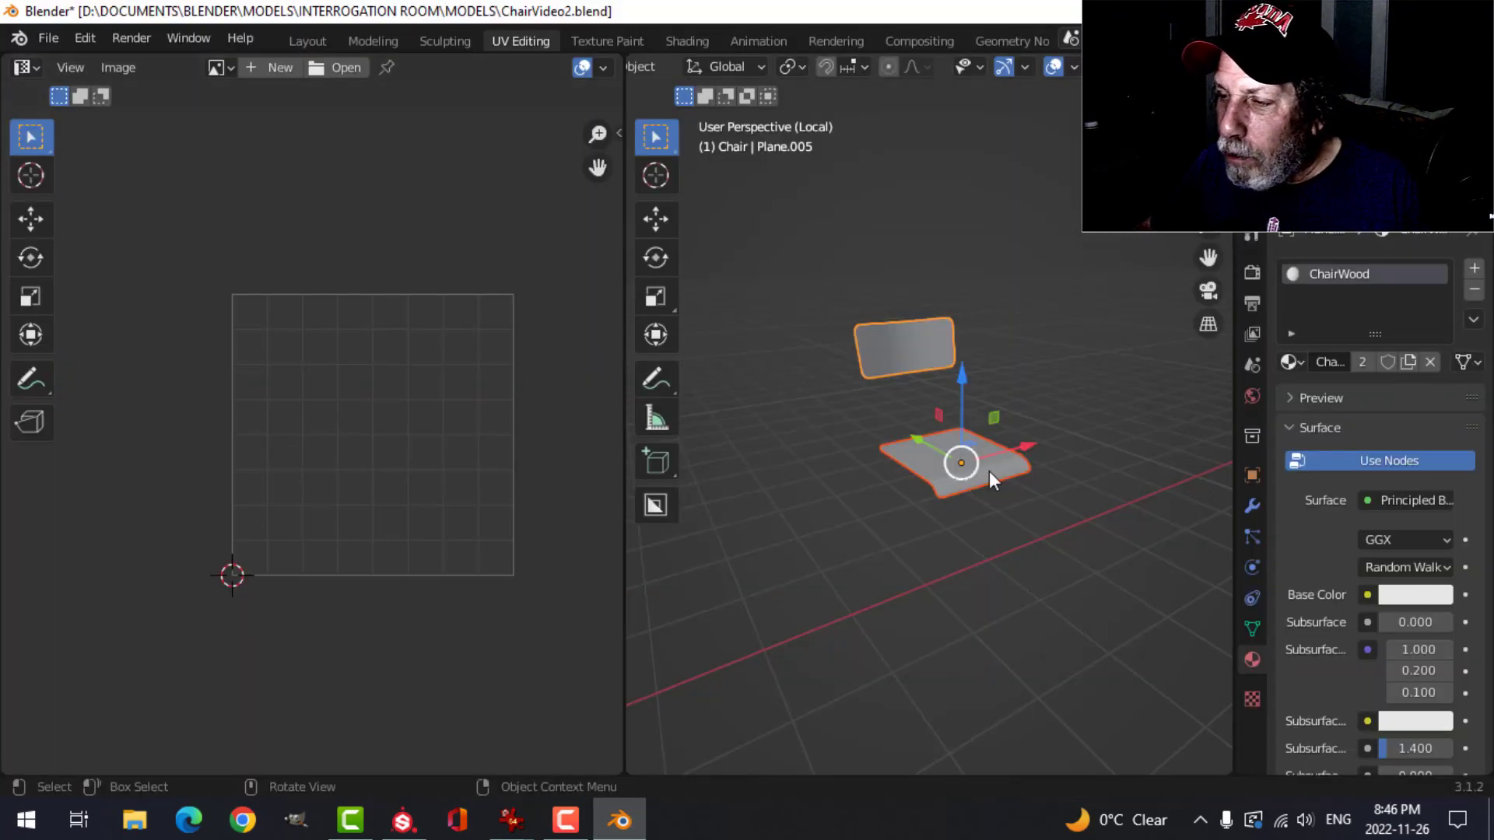
{"action": "key", "text": "Tab"}
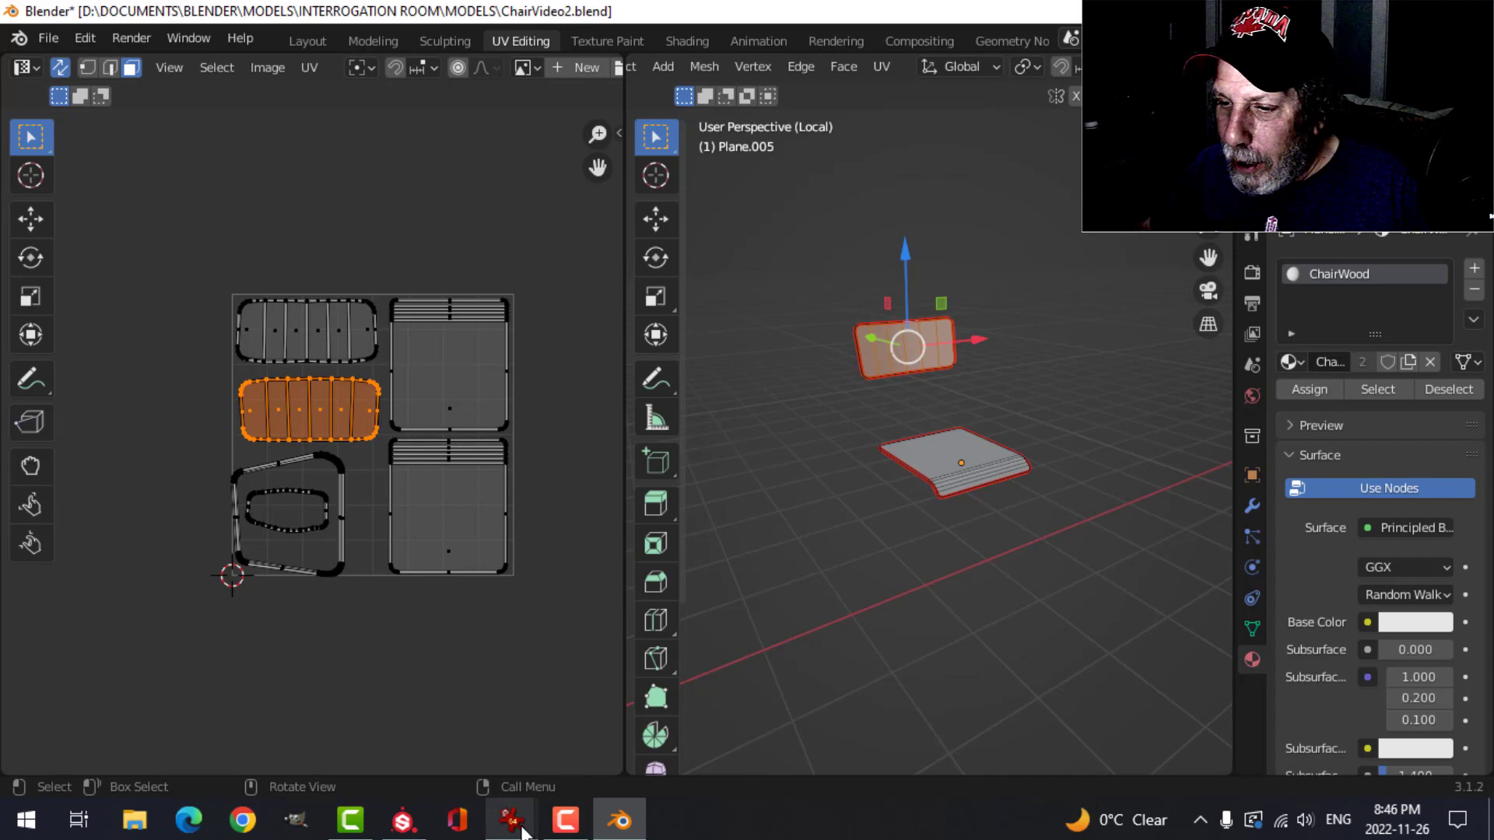
{"action": "left_click", "coordinate": [402, 820]}
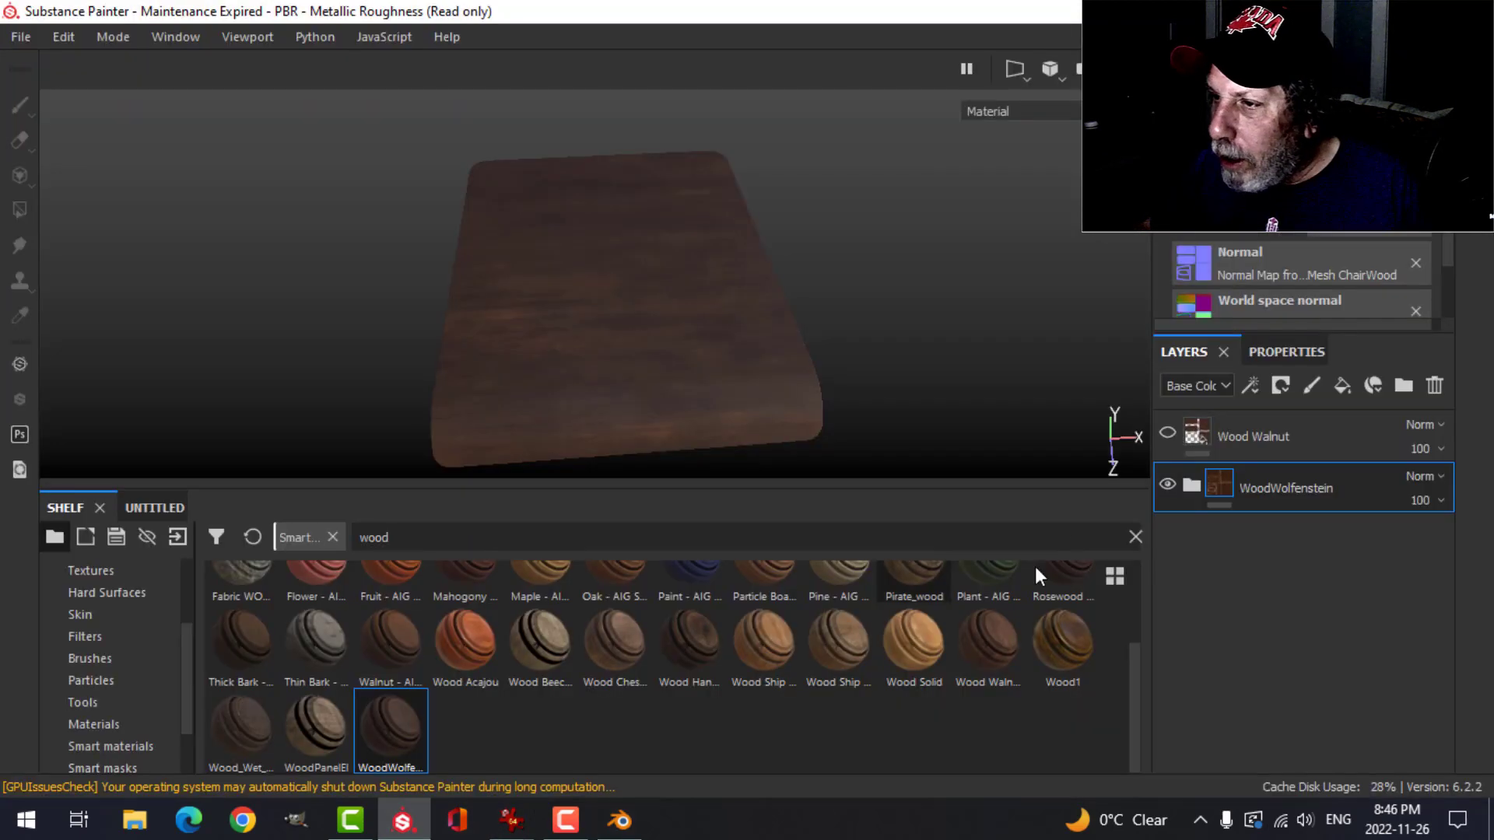
Show the Wood Walnut layer again, hide the WoodWolfenstein folder, and inspect the walnut grain on the seat.
{"action": "left_click", "coordinate": [1166, 434]}
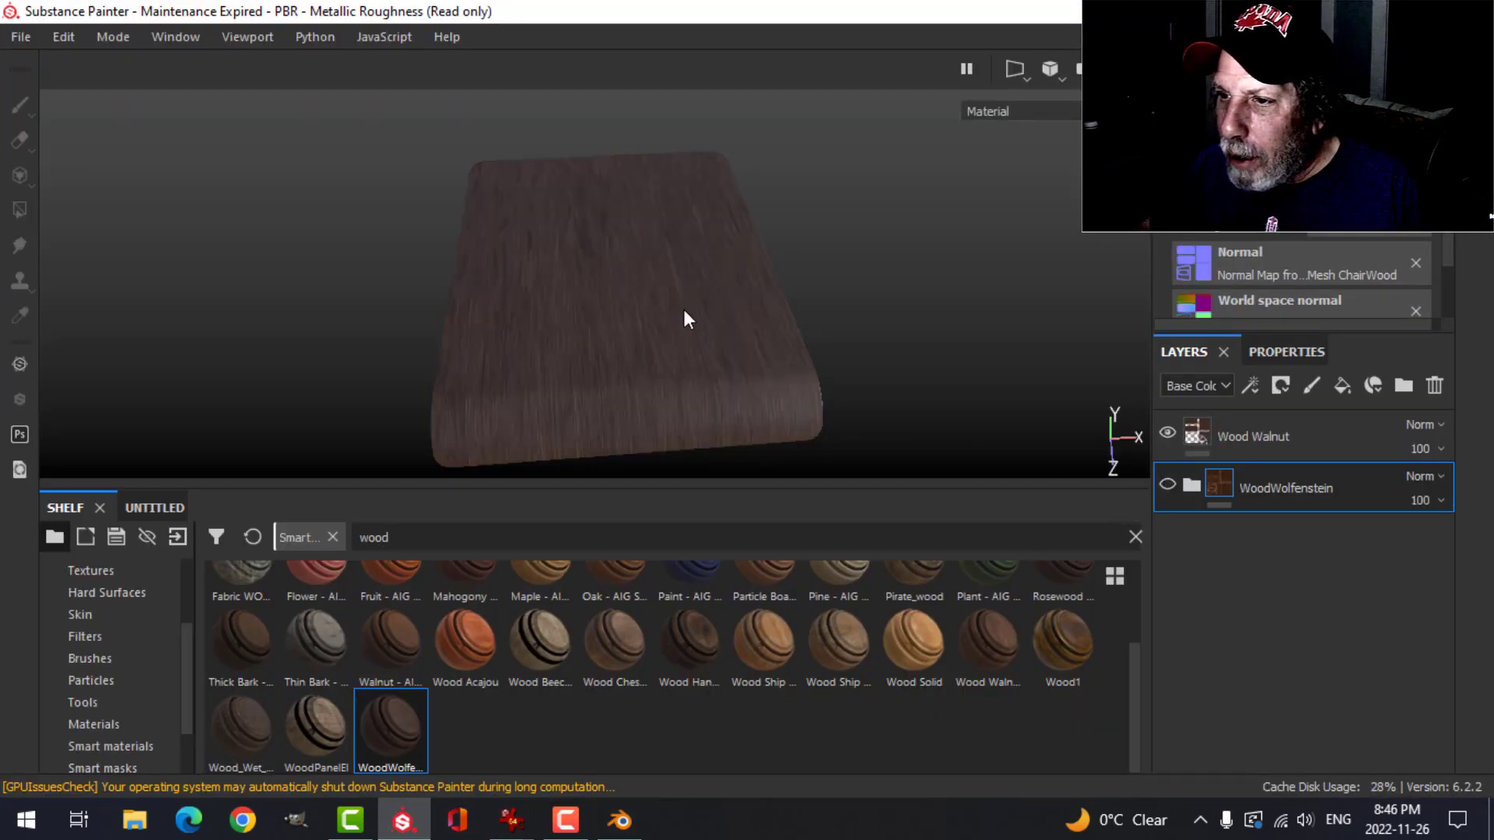
{"action": "mouse_move", "coordinate": [684, 310]}
{"action": "left_mouse_down", "text": "alt"}
{"action": "mouse_move", "coordinate": [630, 286]}
{"action": "mouse_move", "coordinate": [728, 329]}
{"action": "mouse_move", "coordinate": [699, 341]}
{"action": "mouse_move", "coordinate": [699, 320]}
{"action": "left_mouse_up", "text": "alt"}
{"action": "scroll", "coordinate": [707, 348], "scroll_direction": "up", "scroll_amount": 3}
{"action": "scroll", "coordinate": [707, 348], "scroll_direction": "down", "scroll_amount": 3}
{"action": "middle_click_drag", "start_coordinate": [658, 365], "coordinate": [676, 334], "text": "alt"}
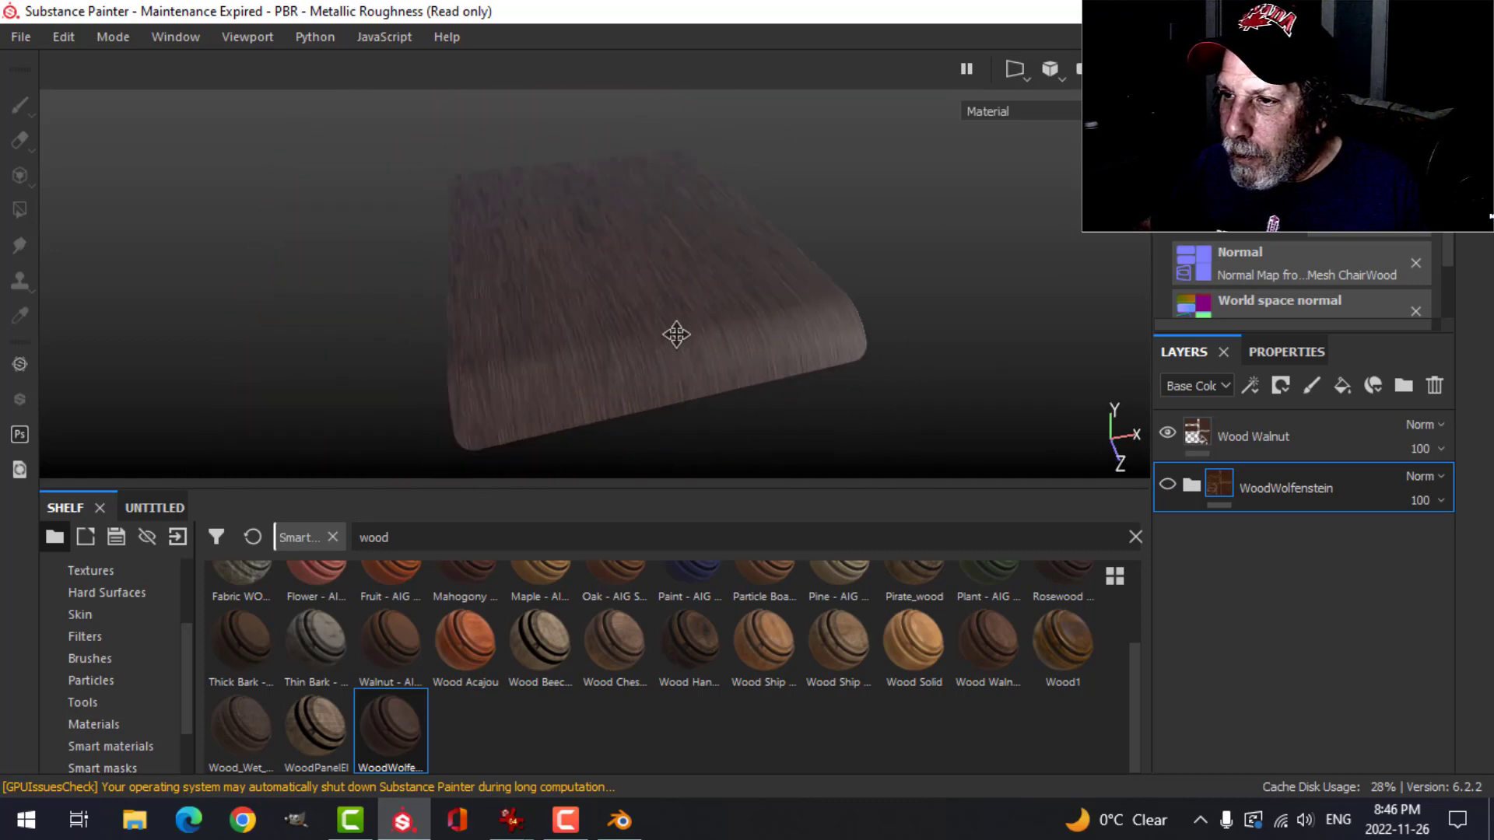
{"action": "mouse_move", "coordinate": [676, 335]}
{"action": "left_mouse_down", "text": "alt"}
{"action": "mouse_move", "coordinate": [656, 350]}
{"action": "mouse_move", "coordinate": [665, 342]}
{"action": "left_mouse_up", "text": "alt"}
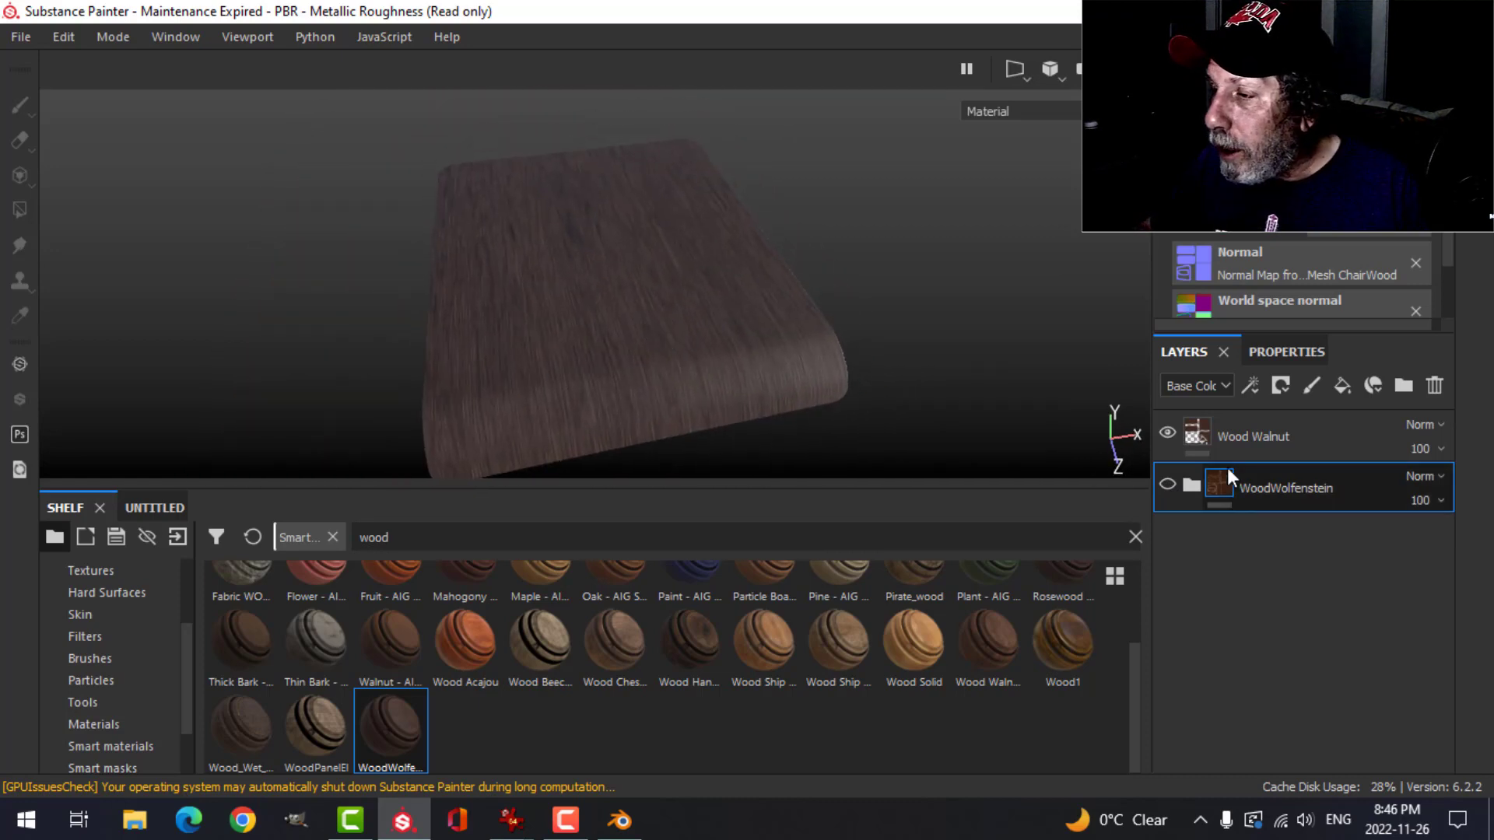
Add a fill layer with a black mask above Wood Walnut and give its mask a fill effect.
{"action": "left_click", "coordinate": [1258, 434]}
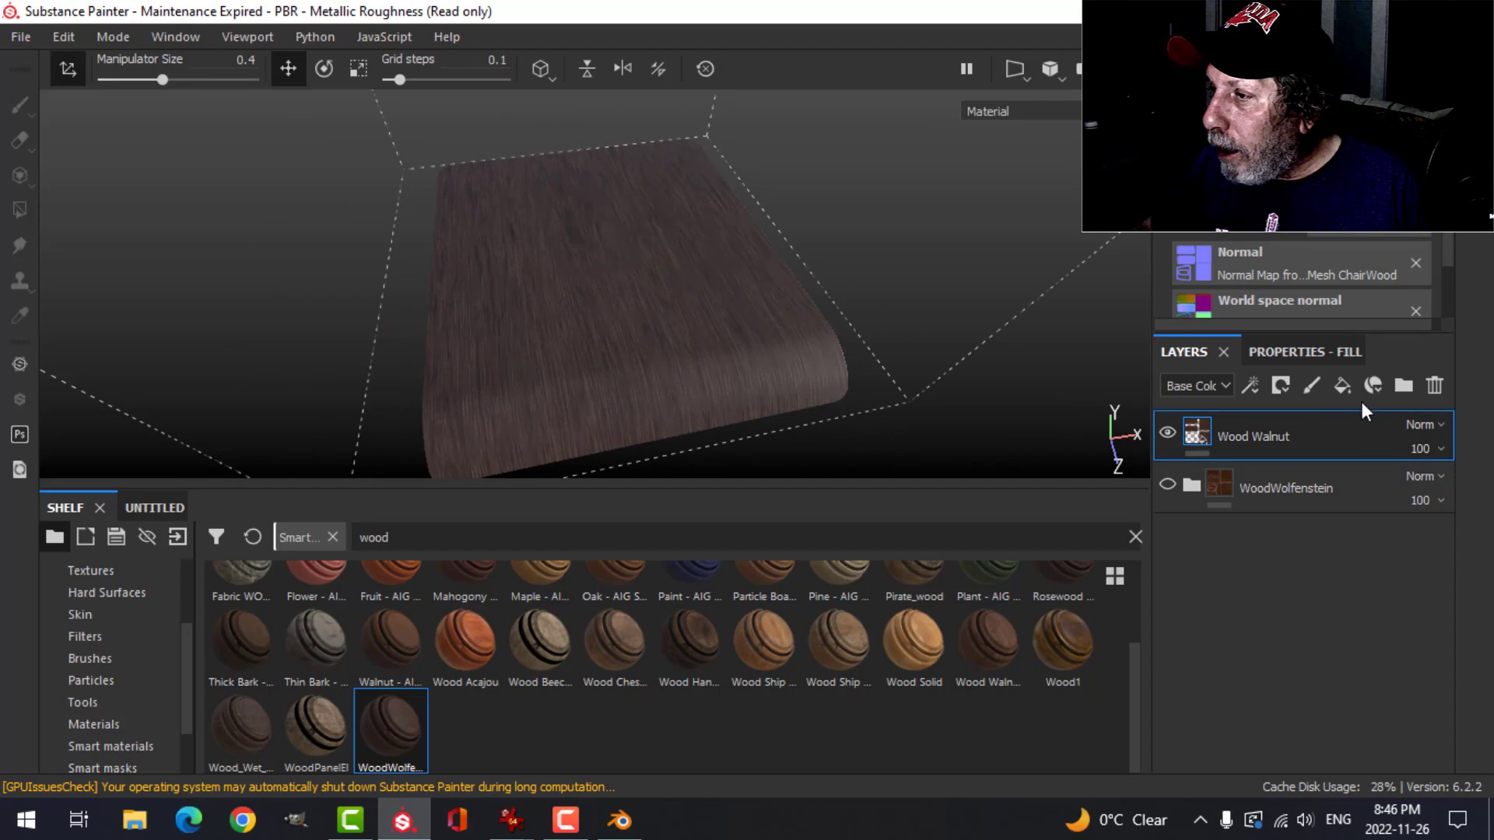
{"action": "left_click", "coordinate": [1280, 383]}
{"action": "left_click", "coordinate": [1301, 432]}
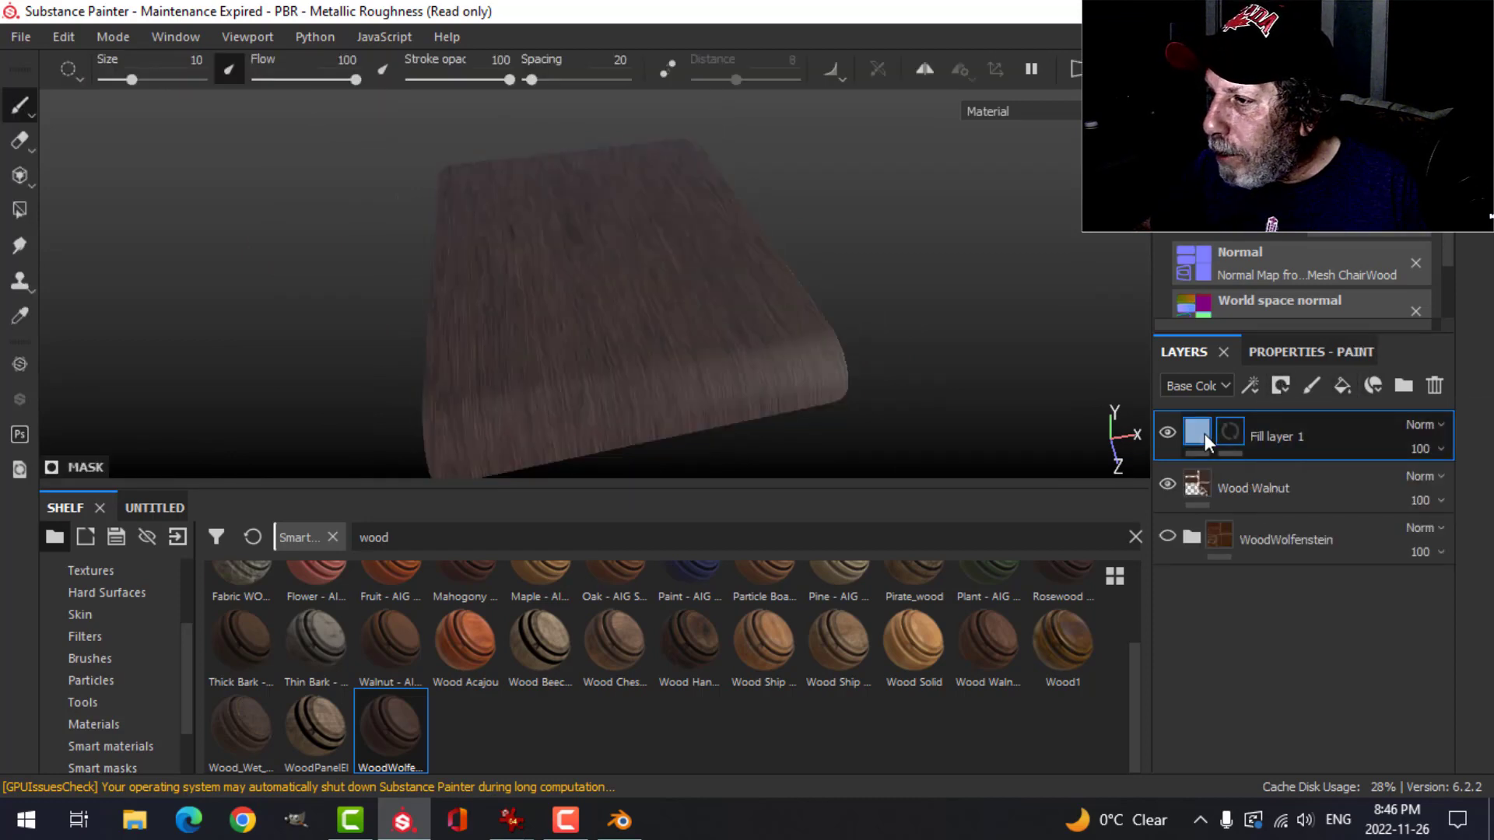
{"action": "left_click", "coordinate": [1253, 382]}
{"action": "left_click", "coordinate": [1286, 466]}
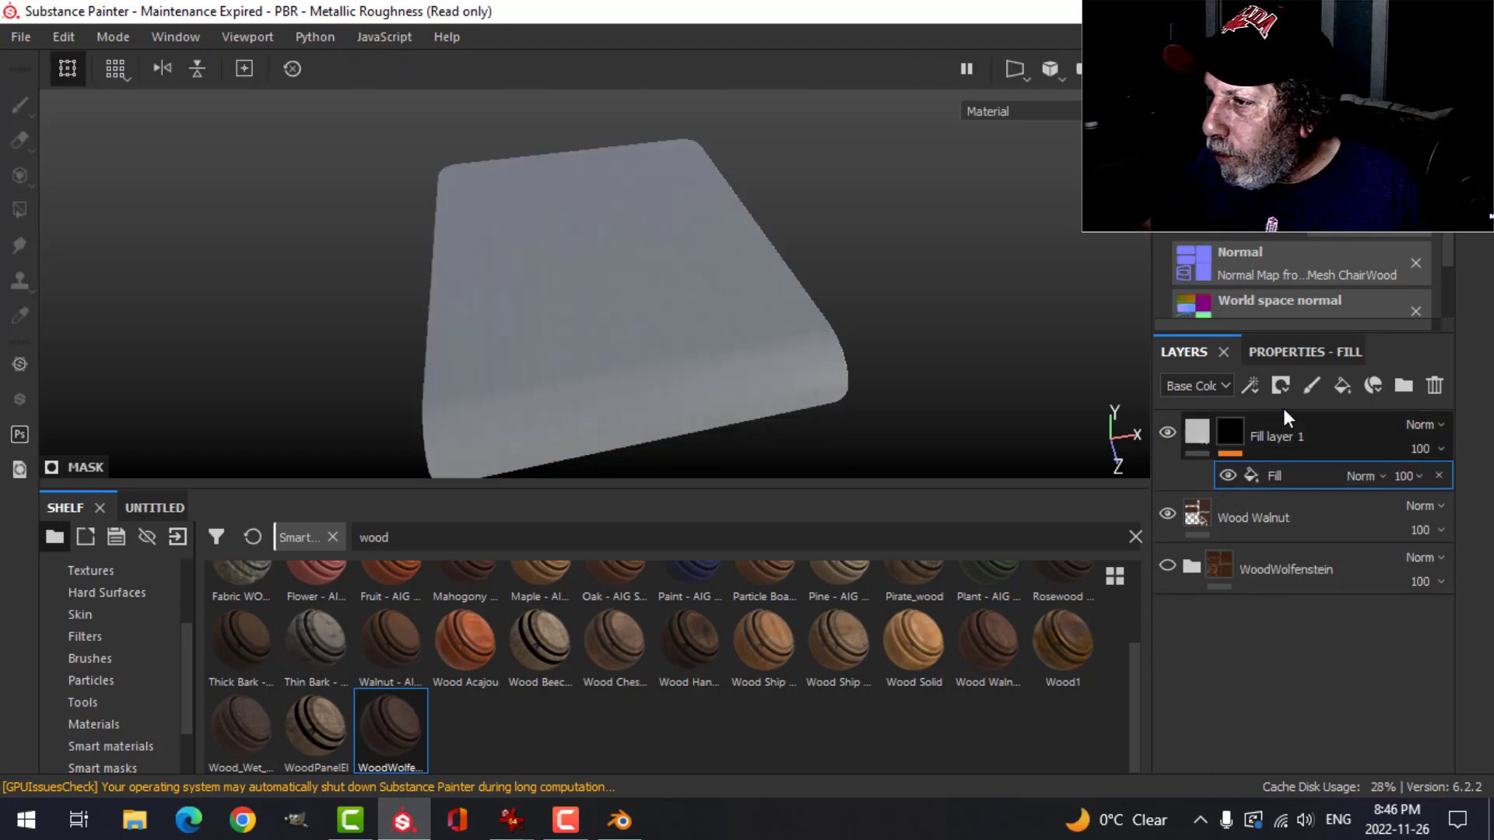
Search the grayscale resources for "grunge dirt" and apply Grunge Dirt Muddy to the mask's fill effect.
{"action": "left_click", "coordinate": [1305, 352]}
{"action": "scroll", "coordinate": [1307, 591], "scroll_direction": "down", "scroll_amount": 3}
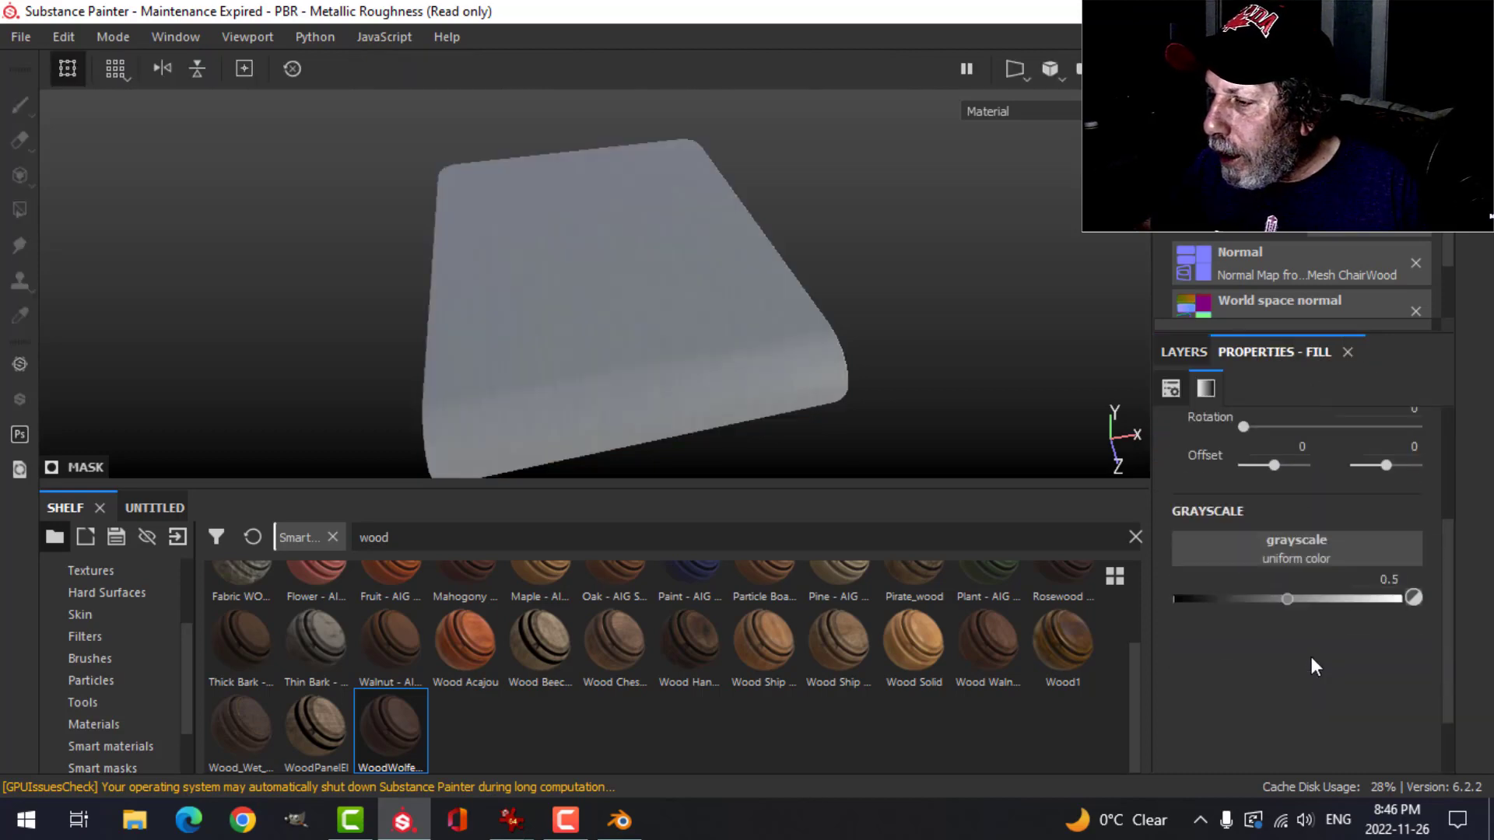
{"action": "left_click", "coordinate": [1287, 558]}
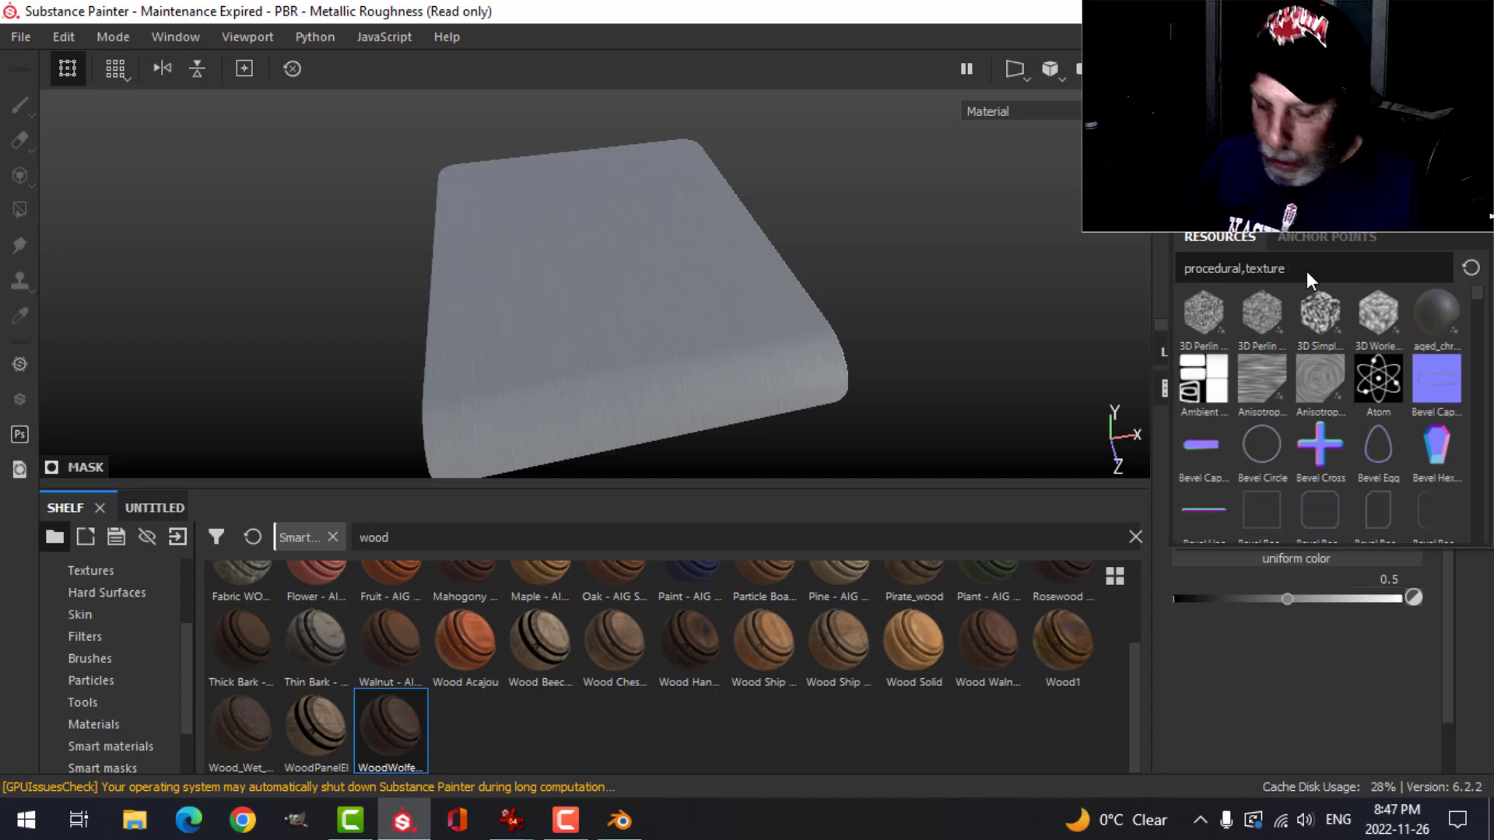
{"action": "mouse_move", "coordinate": [1306, 270]}
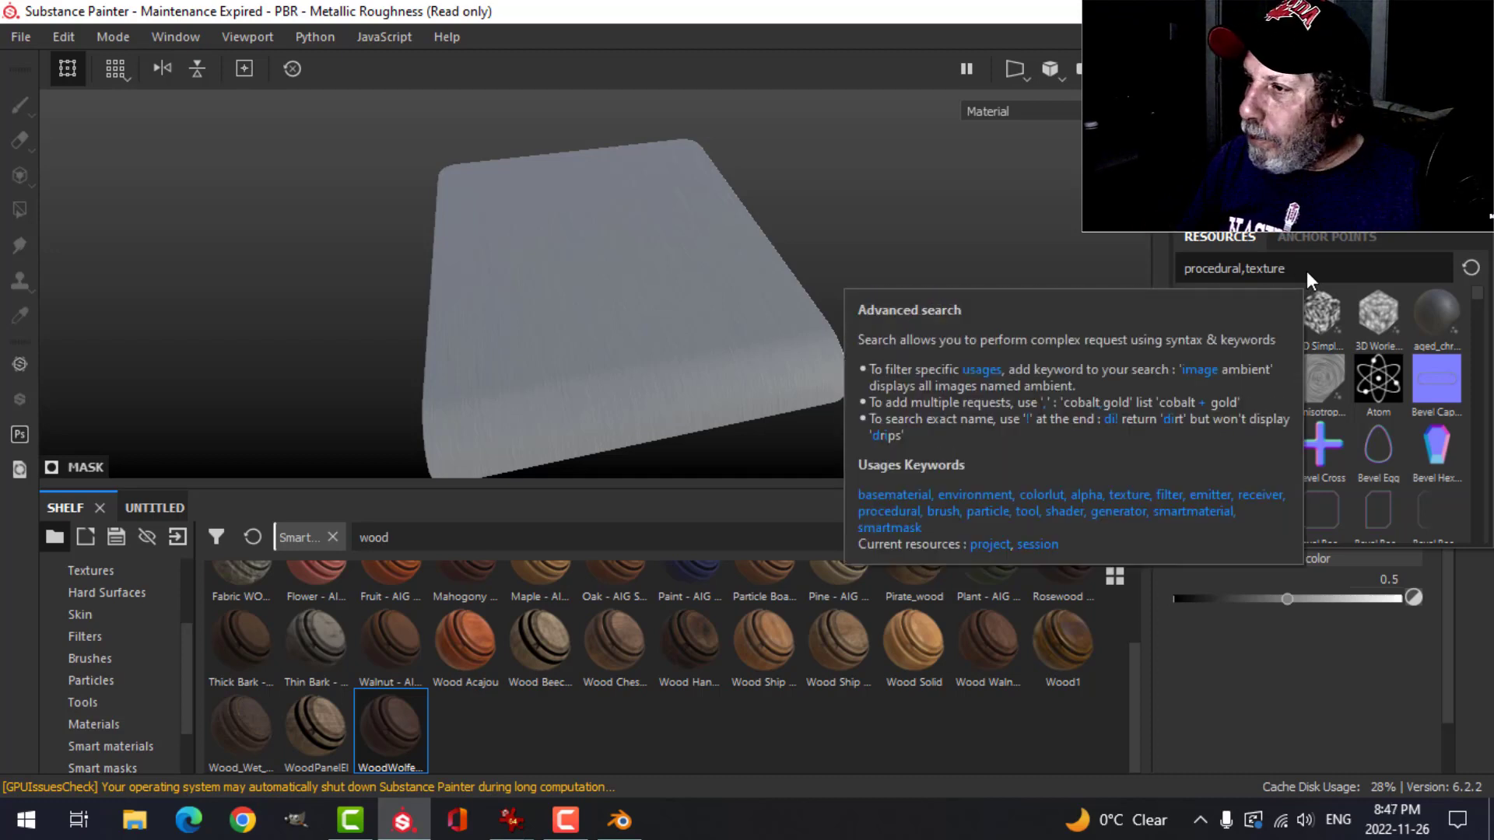
{"action": "type", "text": "grunb"}
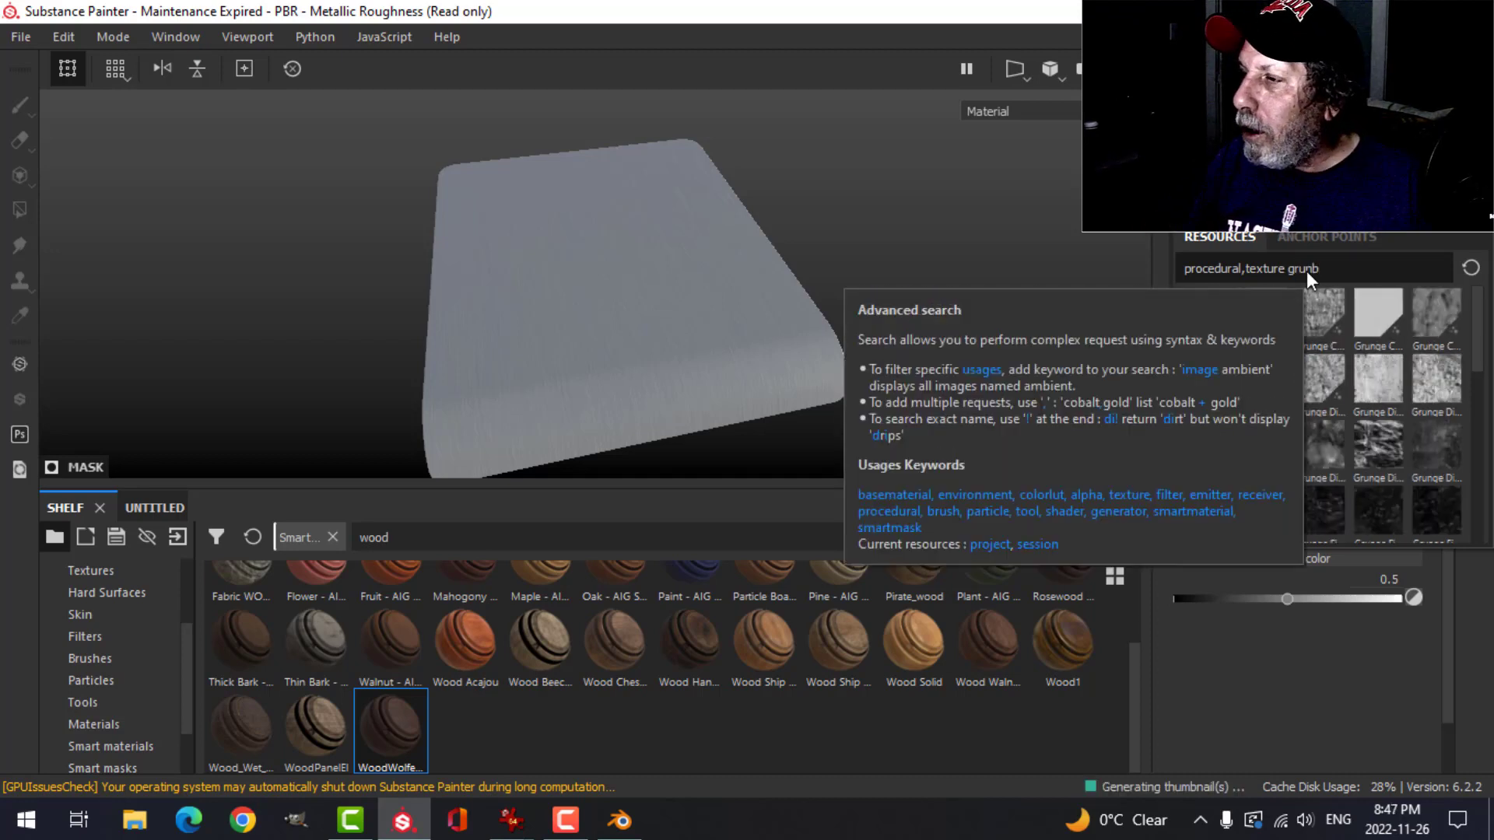
{"action": "key", "text": "BackSpace"}
{"action": "type", "text": "ge dirt"}
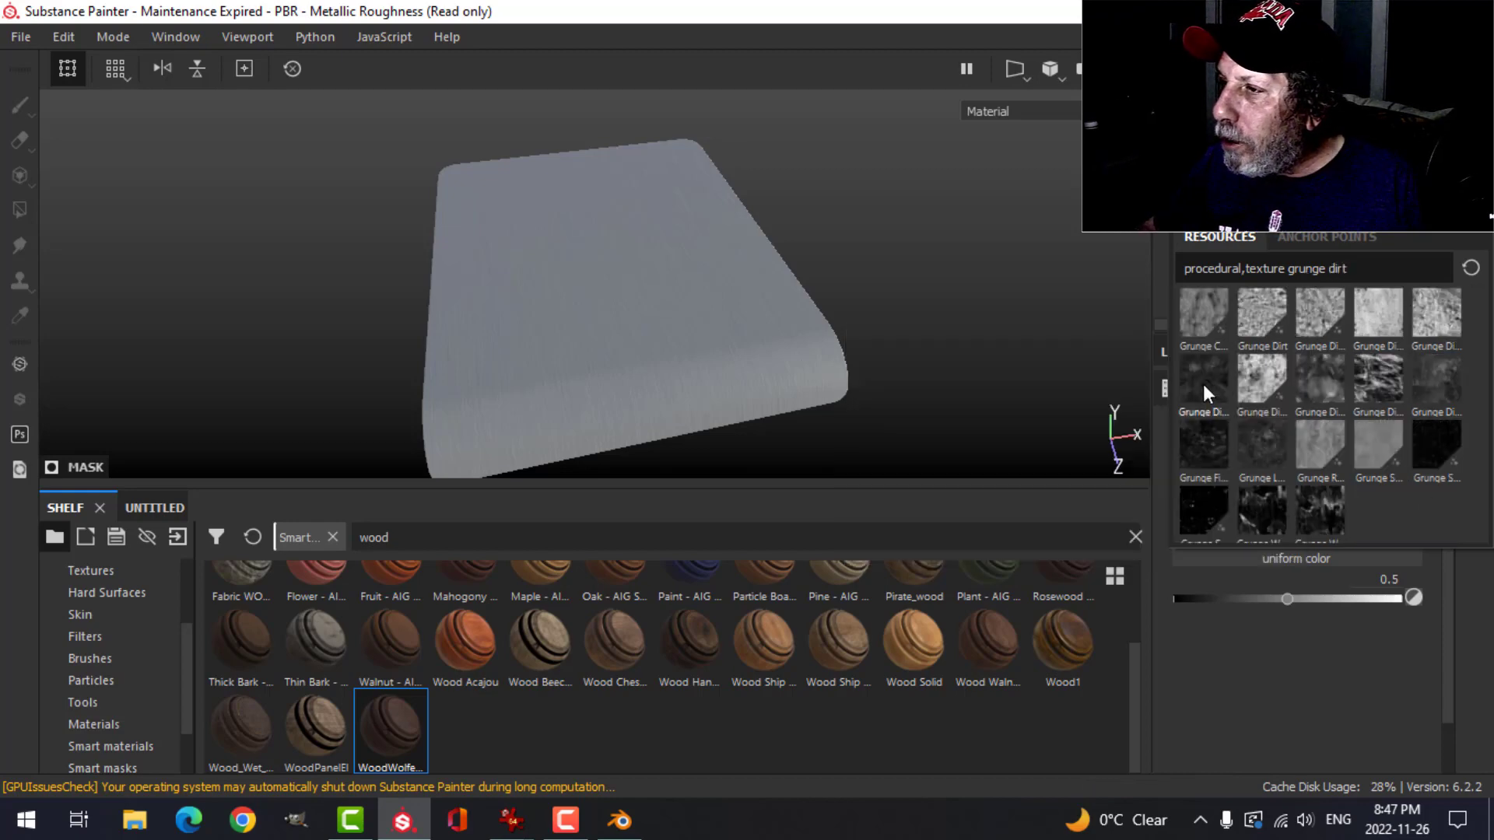
{"action": "left_click", "coordinate": [1203, 384]}
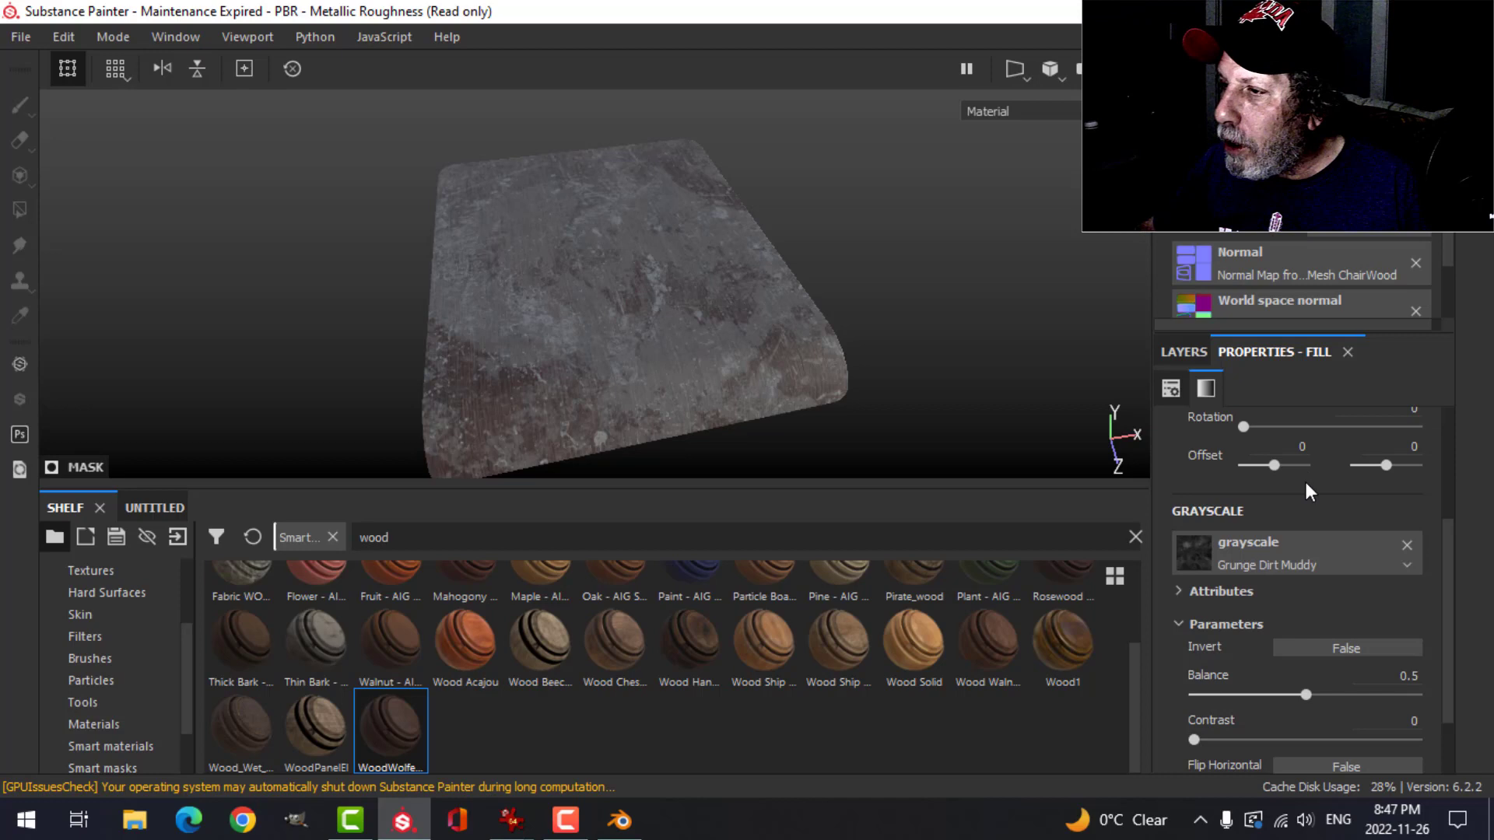
Set the Grunge Dirt Muddy balance to 0.37 and inspect the dirt on the seat.
{"action": "scroll", "coordinate": [1286, 604], "scroll_direction": "down", "scroll_amount": 2}
{"action": "left_click_drag", "start_coordinate": [1301, 608], "coordinate": [1275, 604]}
{"action": "left_click_drag", "start_coordinate": [677, 327], "coordinate": [698, 325], "text": "alt"}
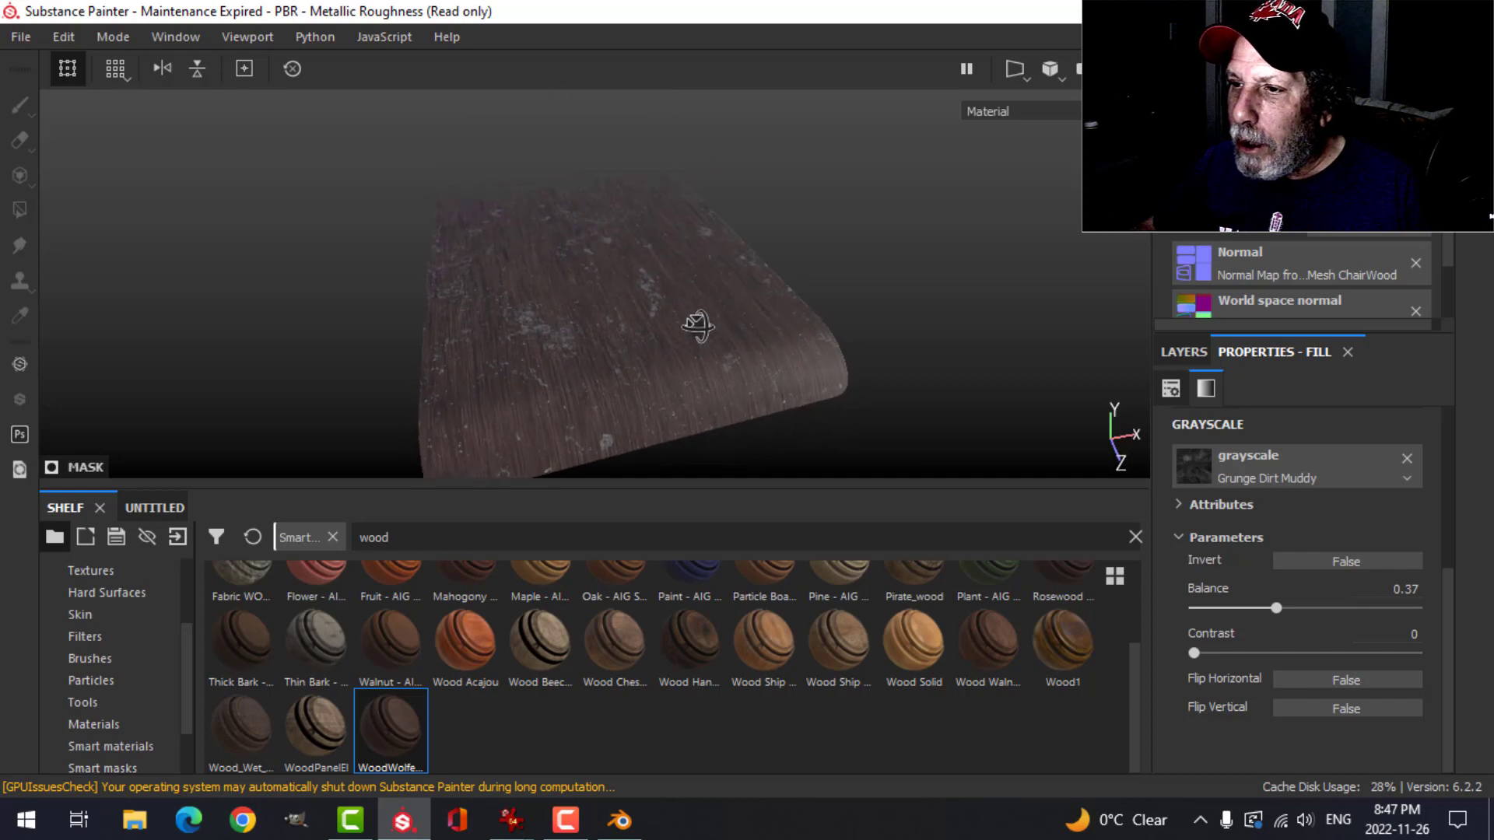
Add a second fill layer with a black mask above Fill layer 1.
{"action": "left_click", "coordinate": [1181, 351]}
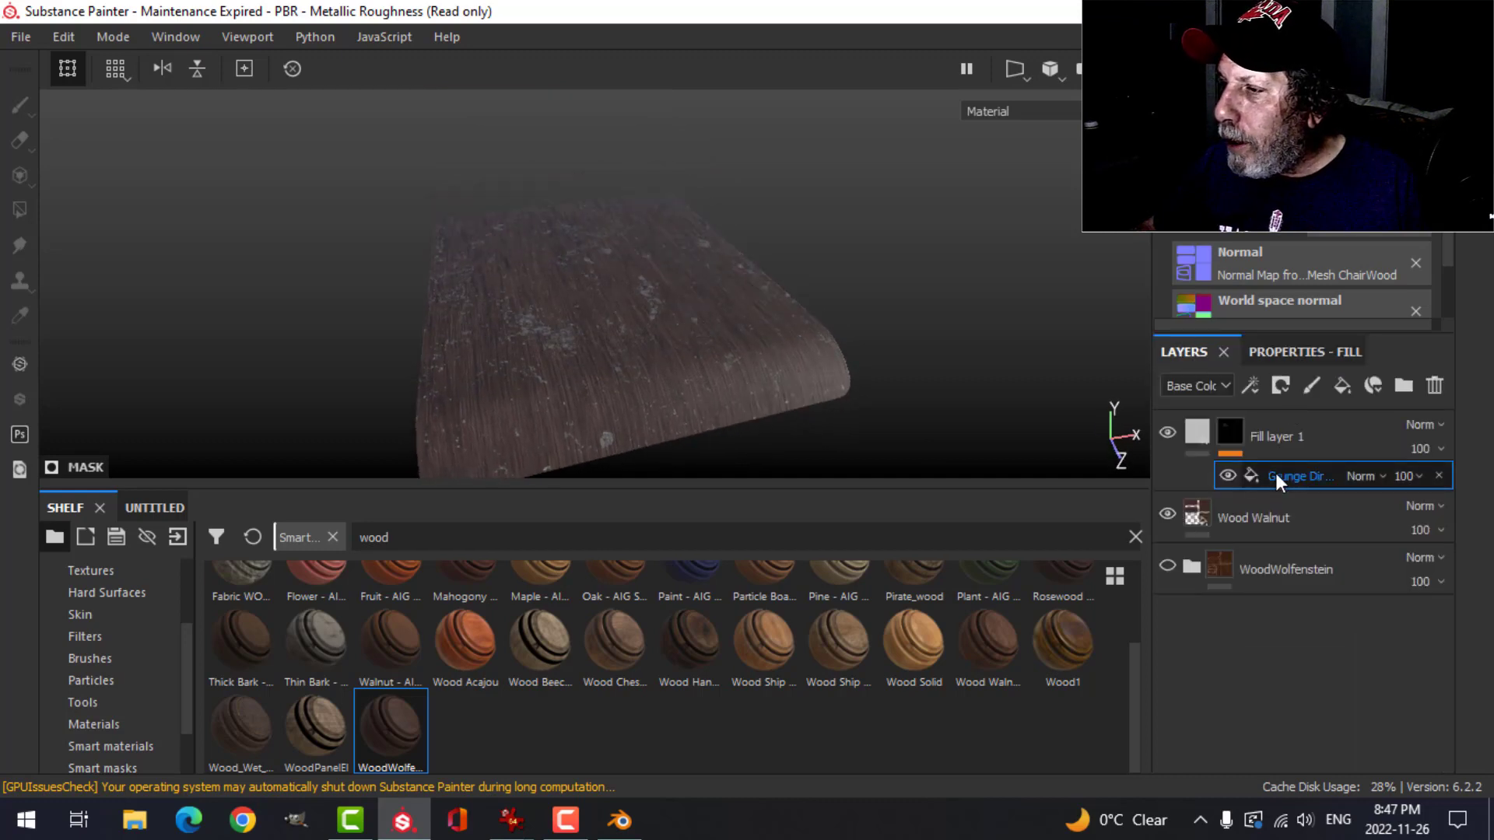
{"action": "left_click", "coordinate": [1194, 426]}
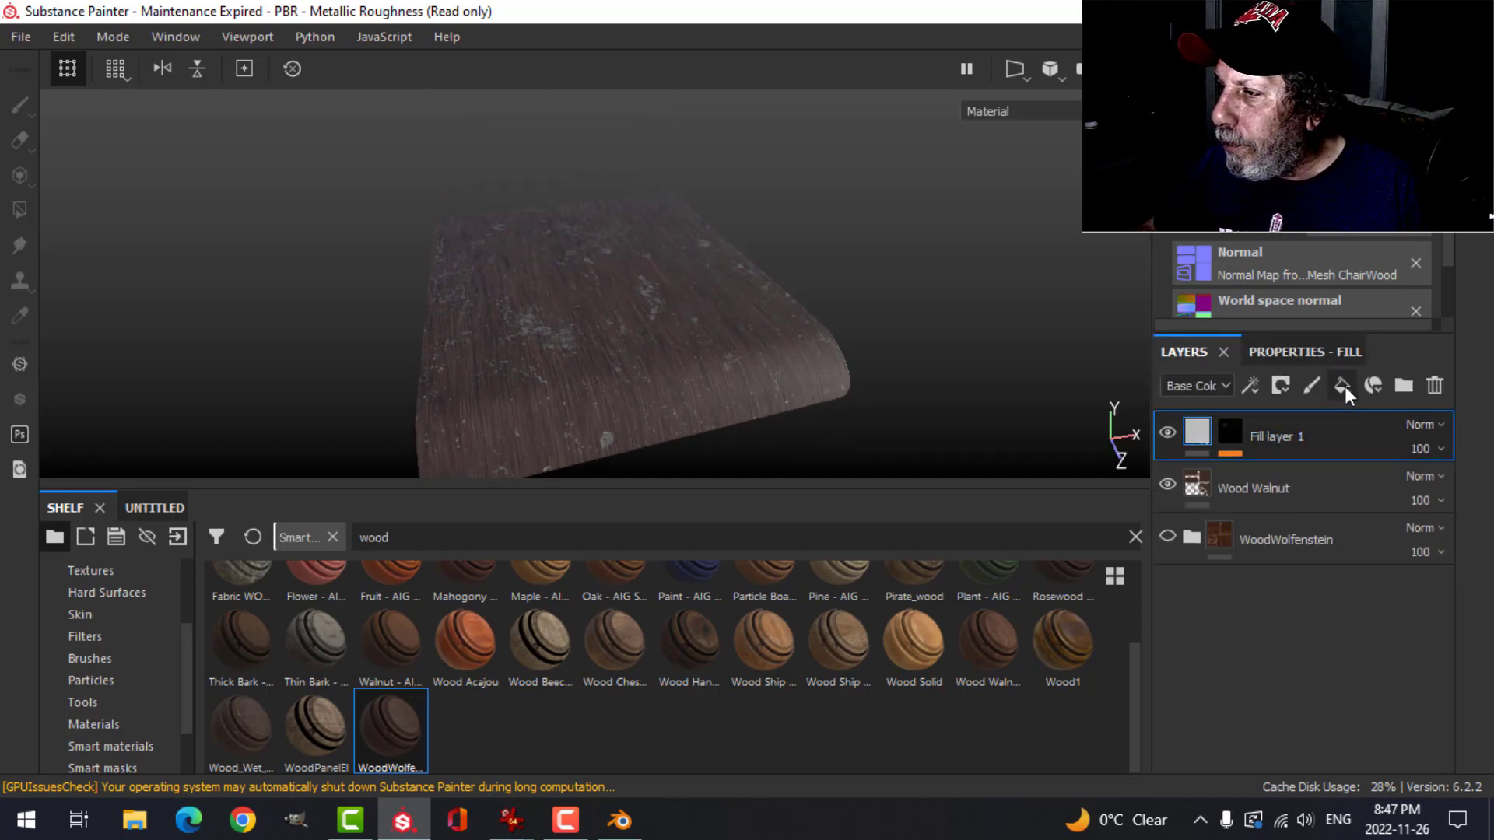
{"action": "left_click", "coordinate": [1344, 386]}
{"action": "left_click", "coordinate": [1281, 386]}
{"action": "left_click", "coordinate": [1310, 440]}
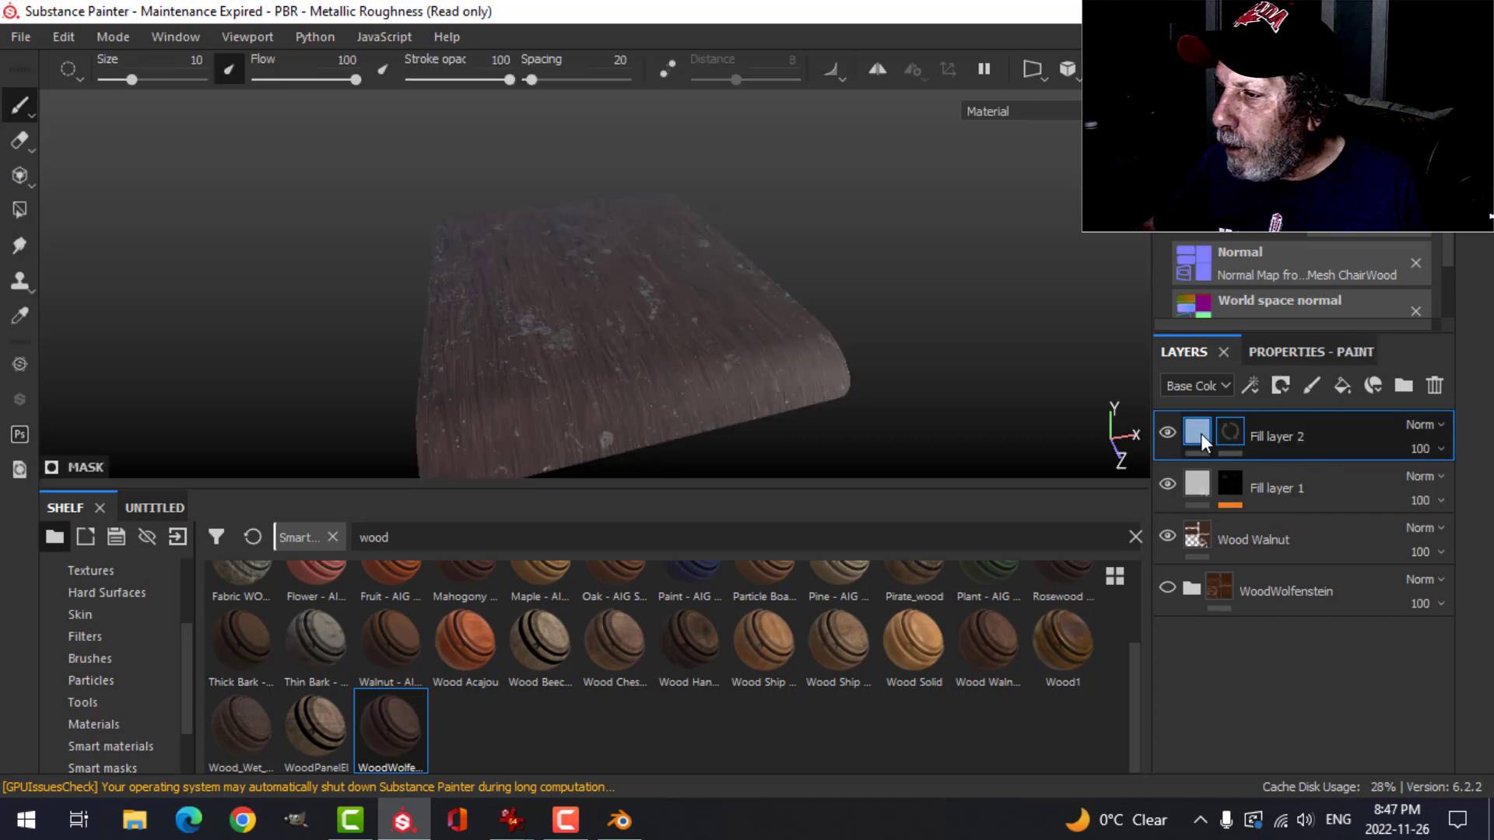
Set the base color of Fill layer 2 to a near-black gray of 0.009 in R, G and B.
{"action": "left_click", "coordinate": [1201, 433]}
{"action": "left_click", "coordinate": [1270, 354]}
{"action": "left_click", "coordinate": [1297, 671]}
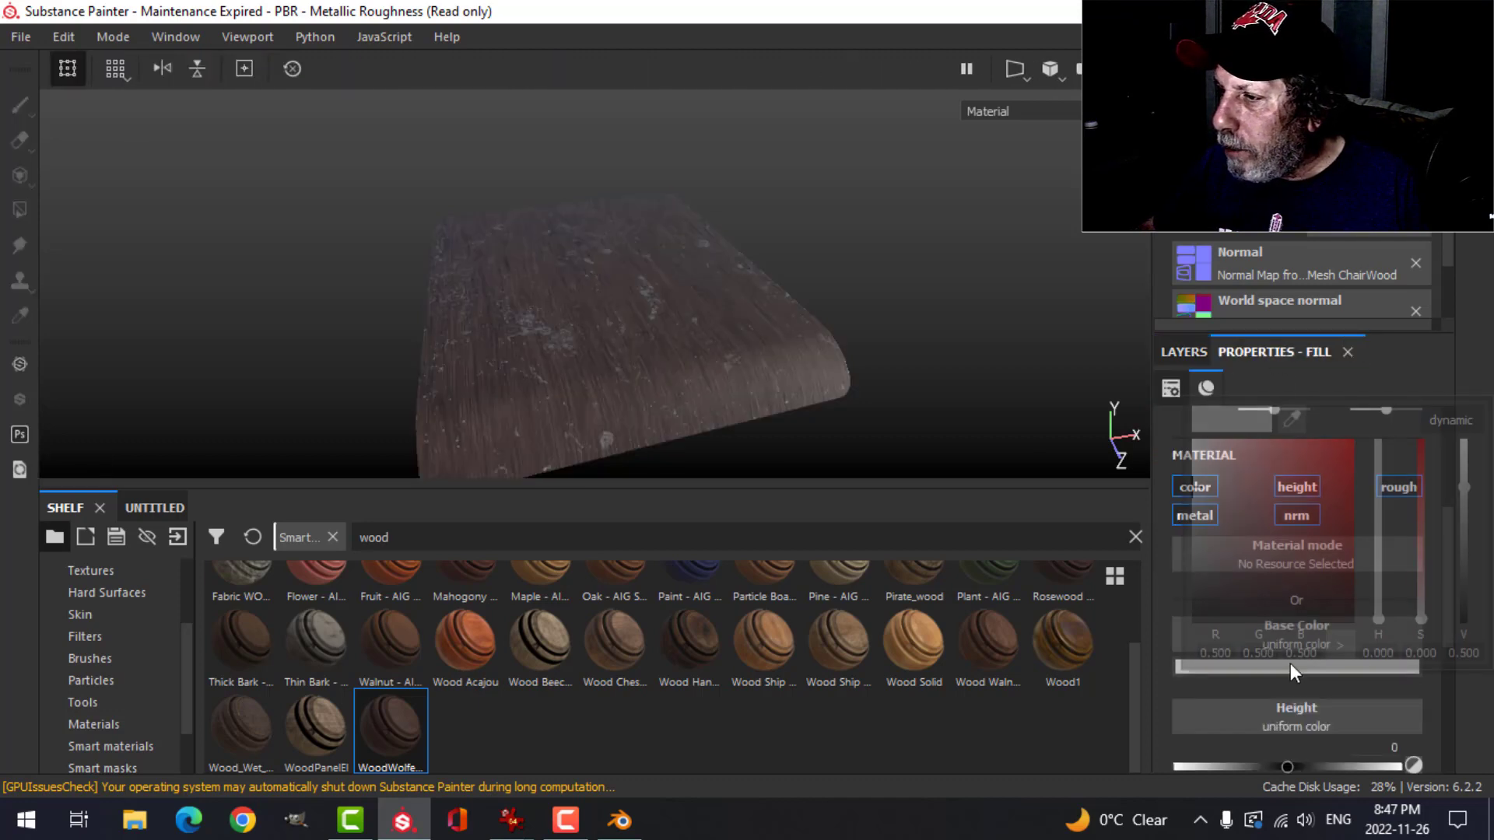
{"action": "left_click_drag", "start_coordinate": [1196, 577], "coordinate": [1192, 605]}
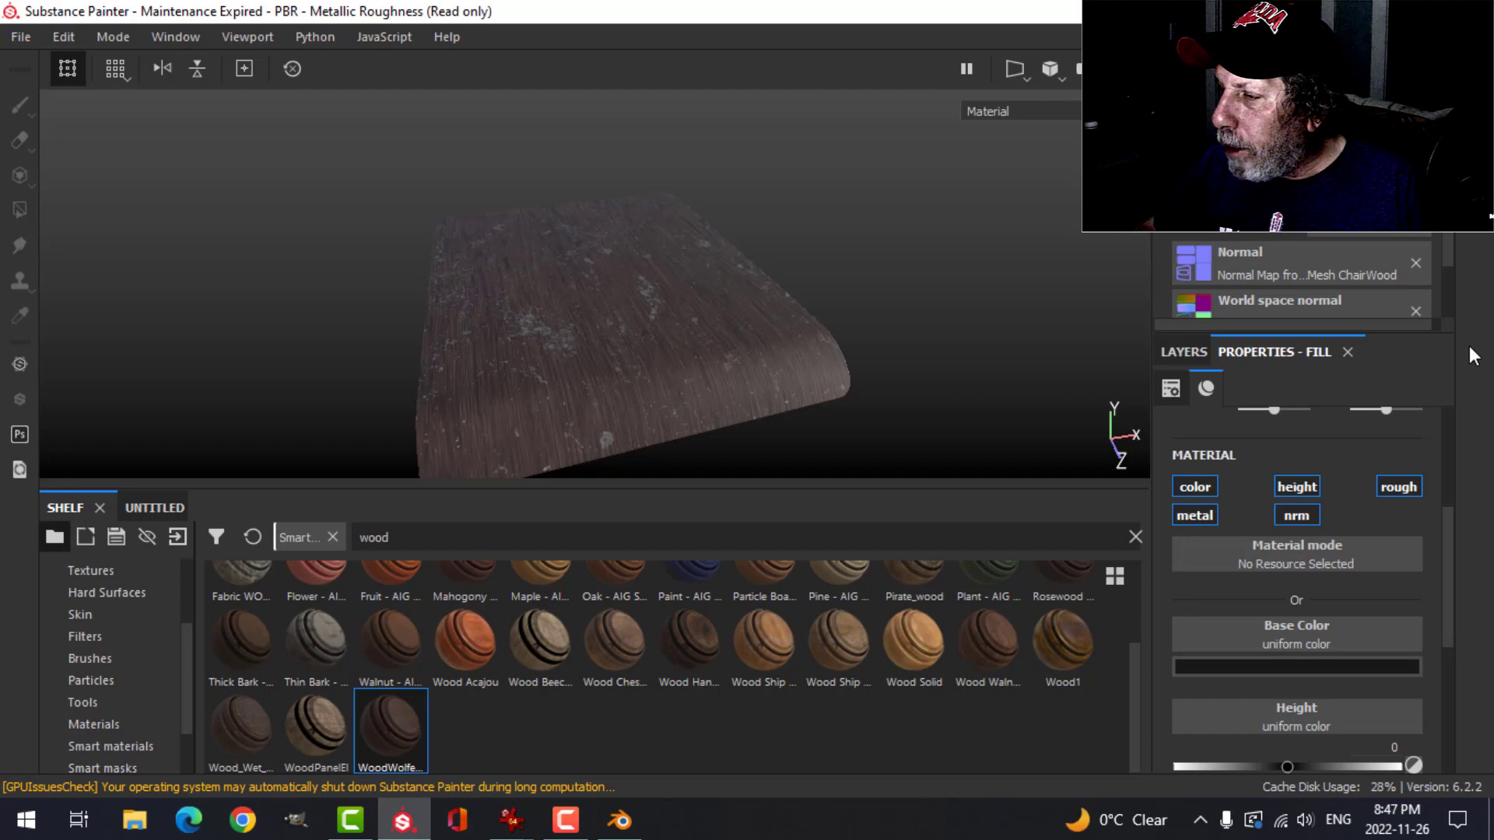
Add a fill effect to the mask of Fill layer 2 and try Grunge Dirt Splats as its grayscale texture.
{"action": "left_click", "coordinate": [1175, 352]}
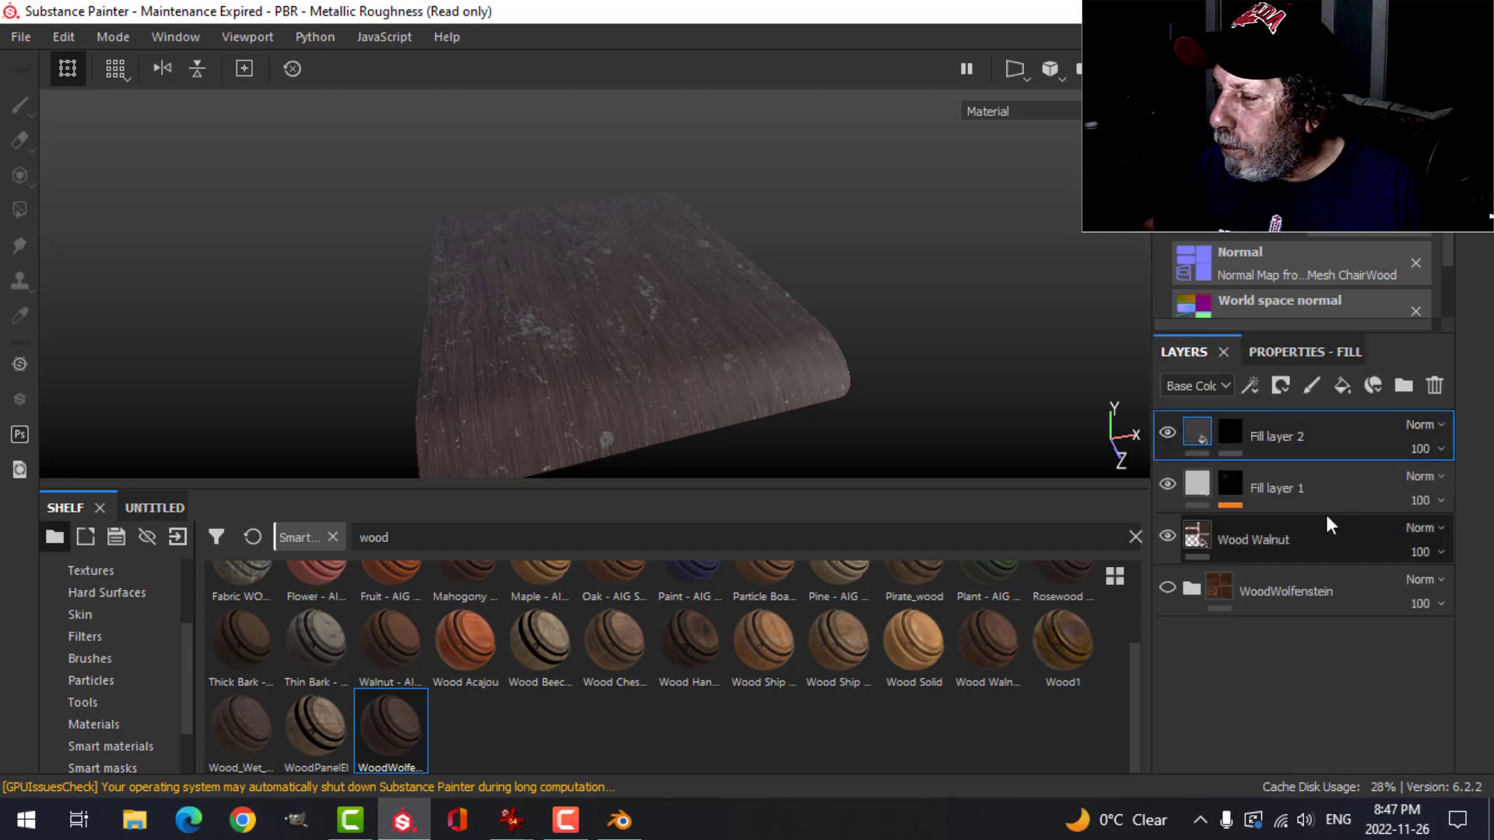
{"action": "left_click", "coordinate": [1229, 433]}
{"action": "left_click", "coordinate": [1252, 384]}
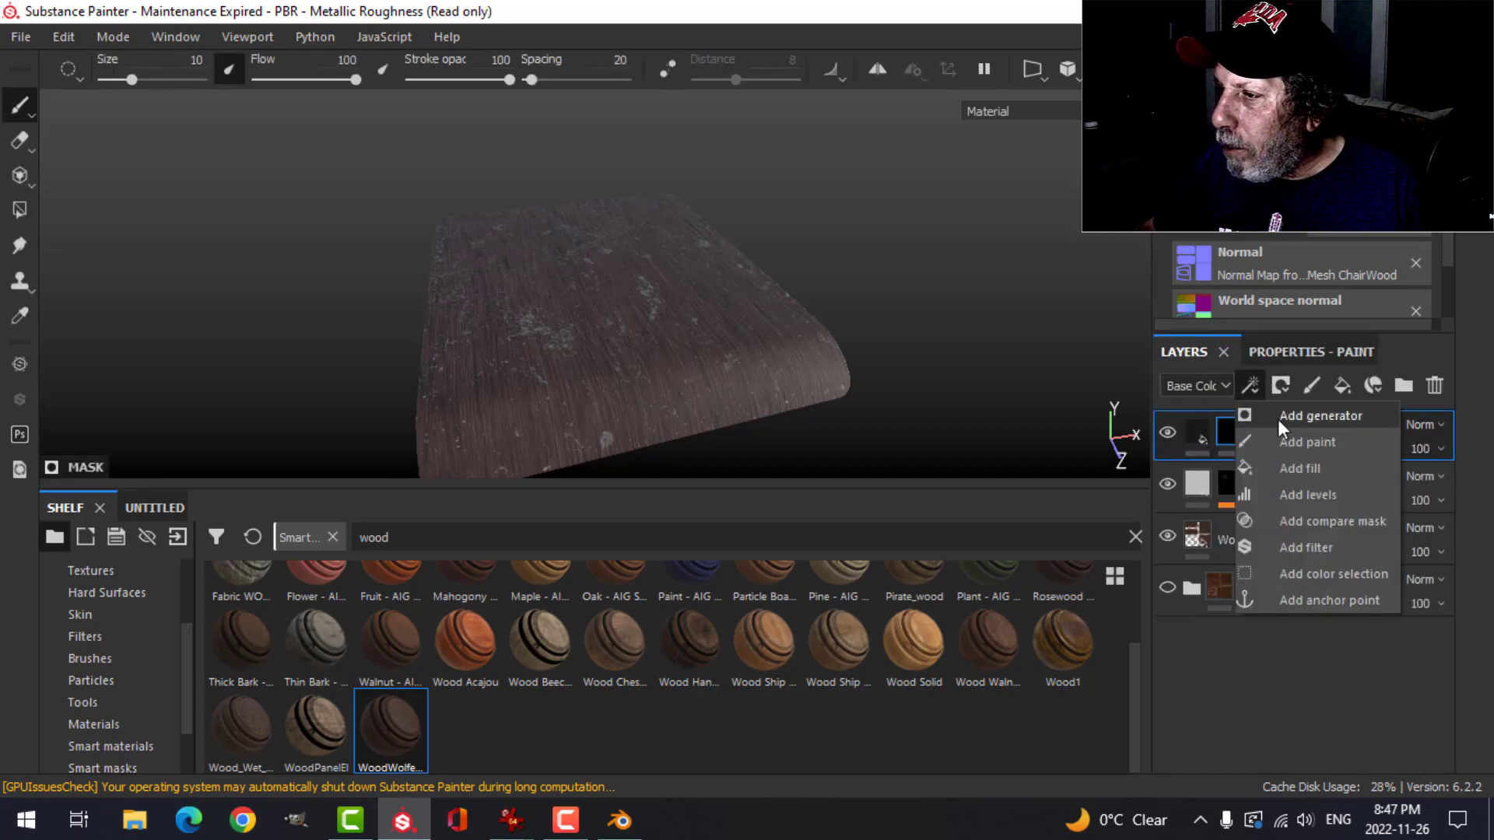
{"action": "left_click", "coordinate": [1287, 465]}
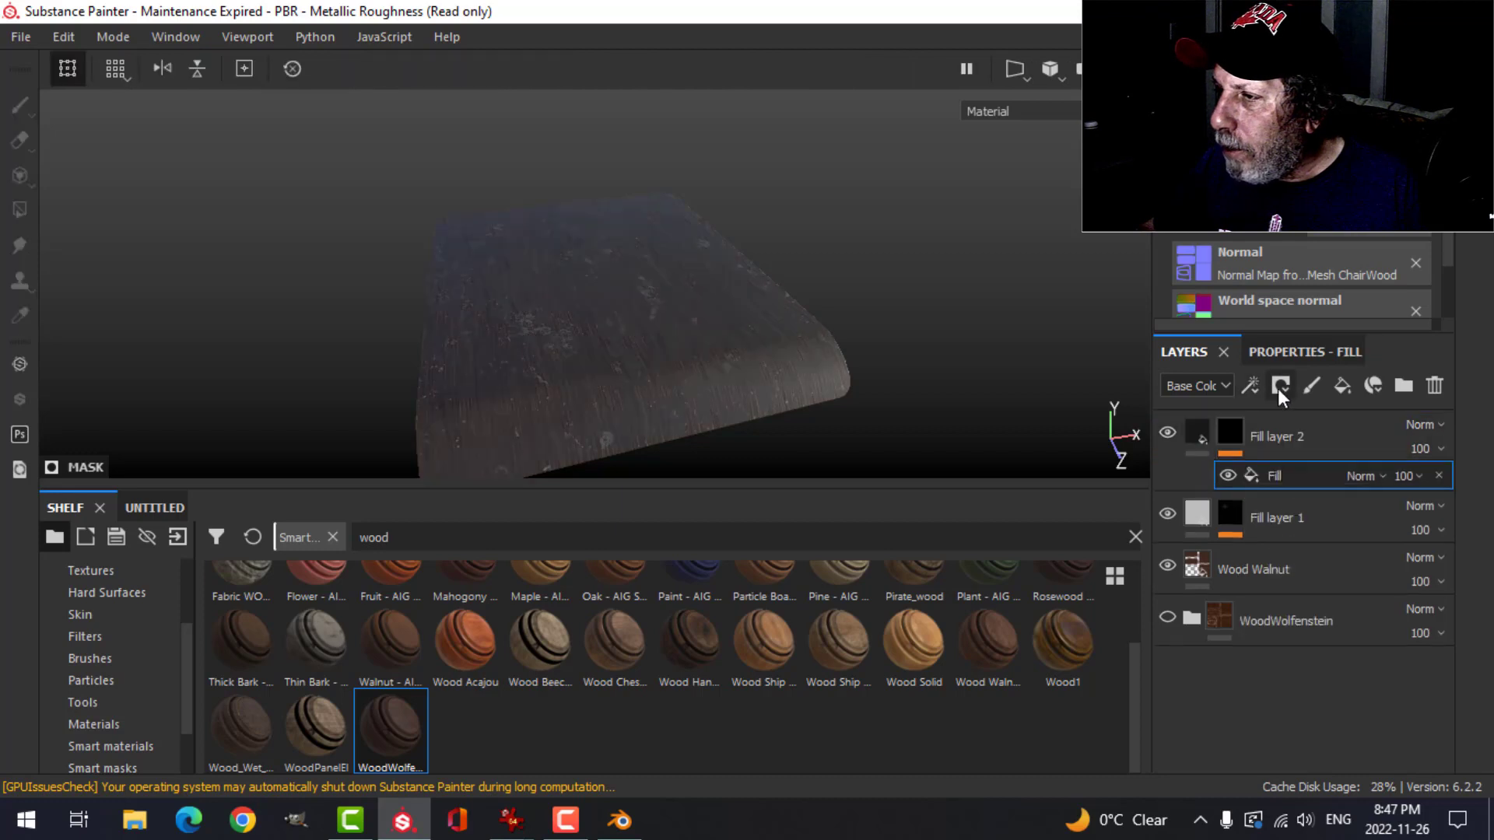
{"action": "left_click", "coordinate": [1323, 482]}
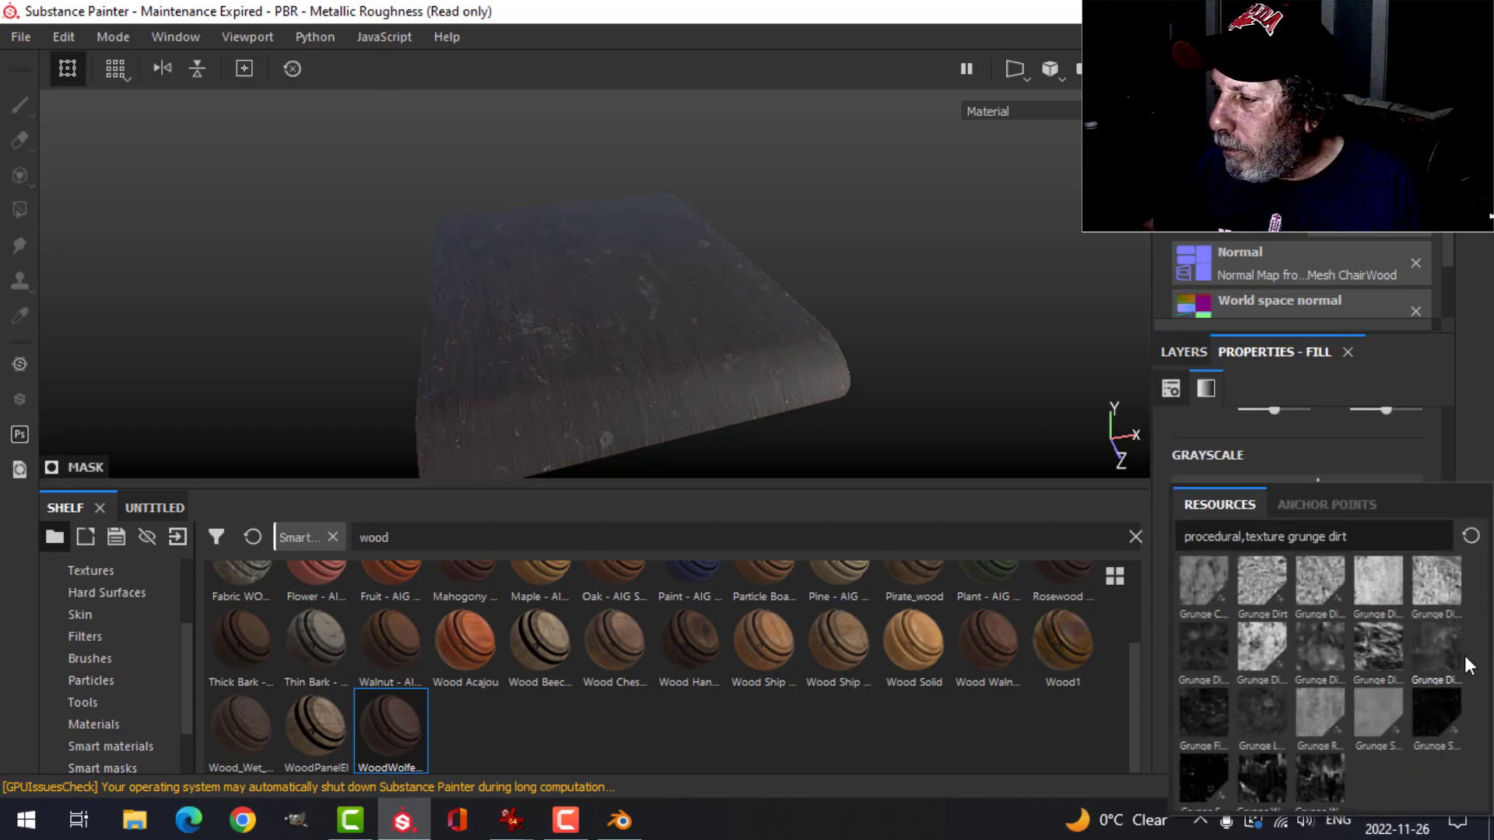
{"action": "left_click", "coordinate": [1385, 652]}
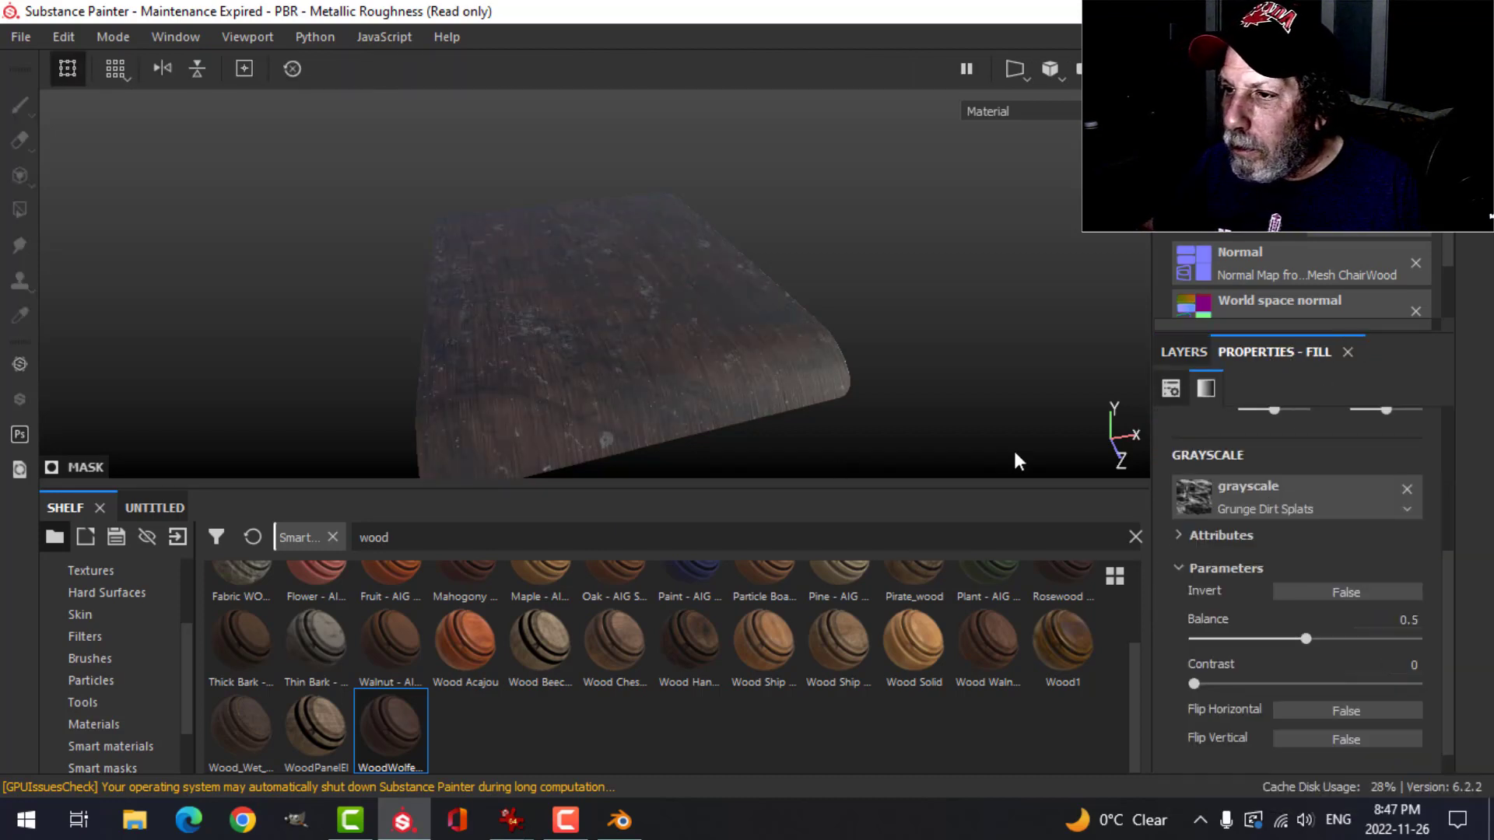
{"action": "left_click_drag", "start_coordinate": [761, 329], "coordinate": [716, 367], "text": "alt"}
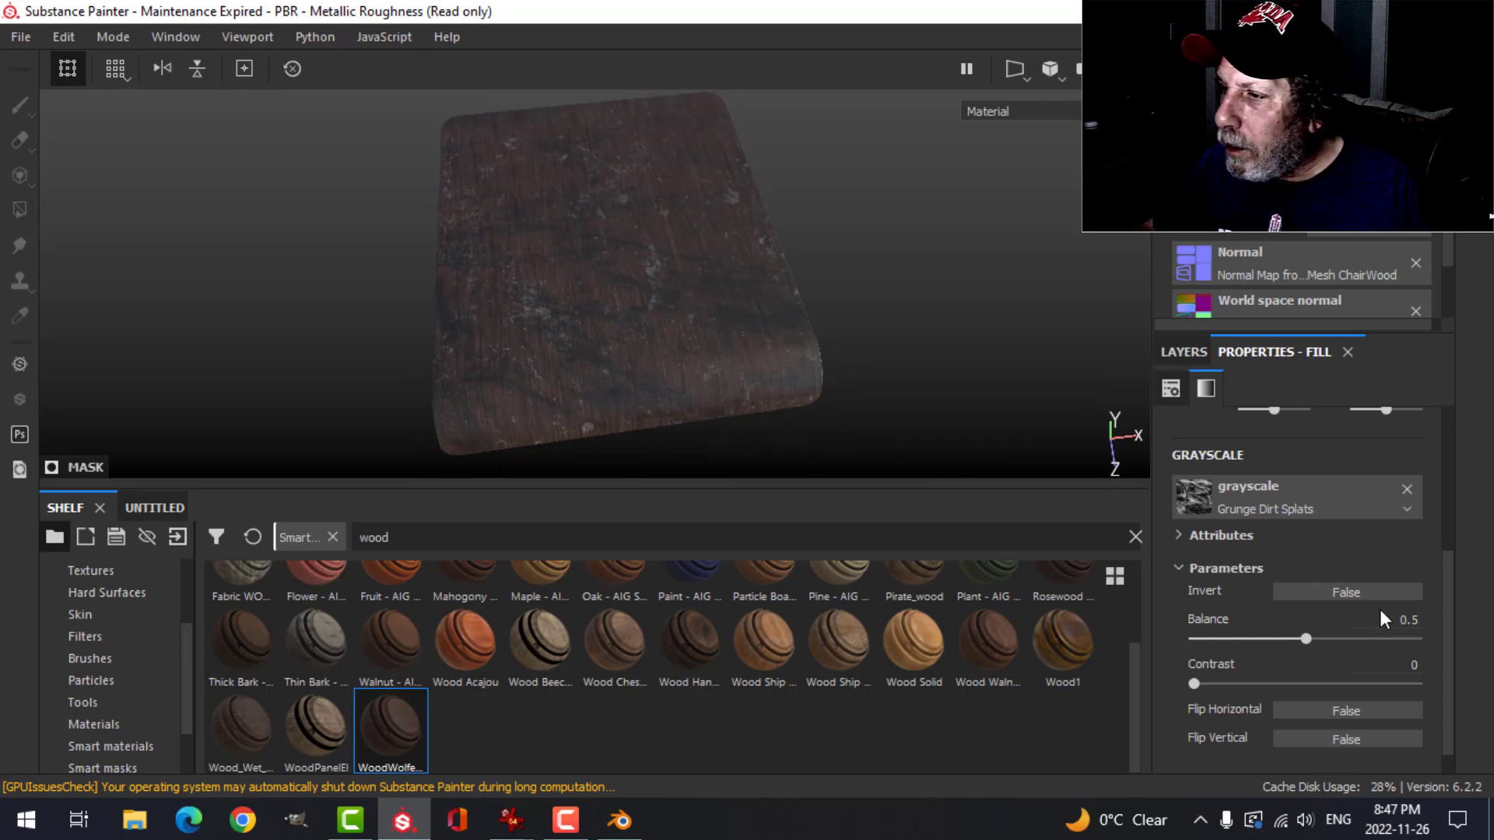
Replace the mask's grayscale texture with Grunge Dirt Large and inspect the seat.
{"action": "left_click", "coordinate": [1314, 494]}
{"action": "left_click", "coordinate": [1447, 583]}
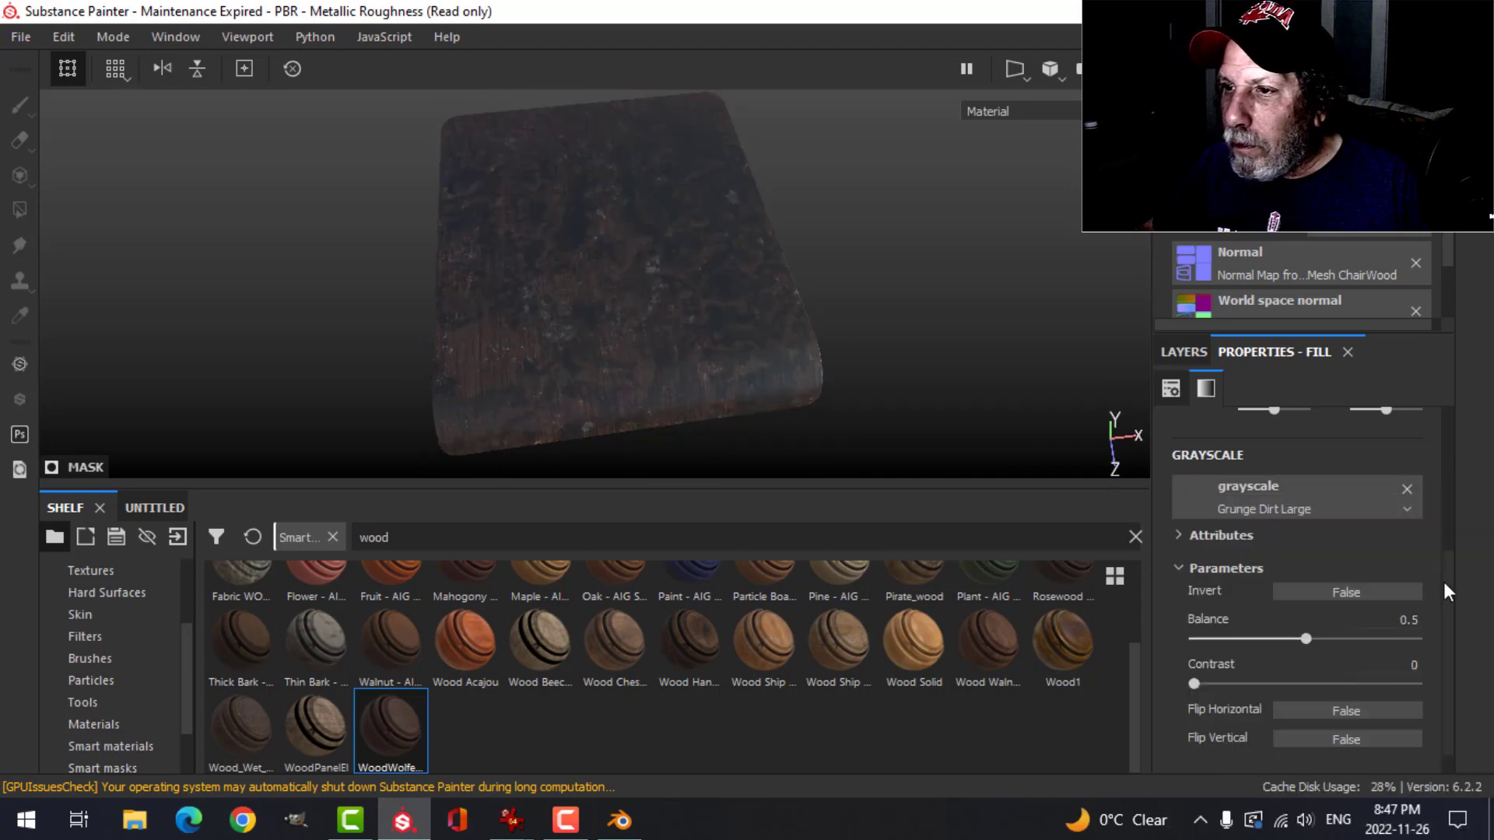
{"action": "left_click_drag", "start_coordinate": [801, 370], "coordinate": [809, 310], "text": "alt"}
Change the base color of Fill layer 2 to a dark brown.
{"action": "left_click", "coordinate": [1186, 358]}
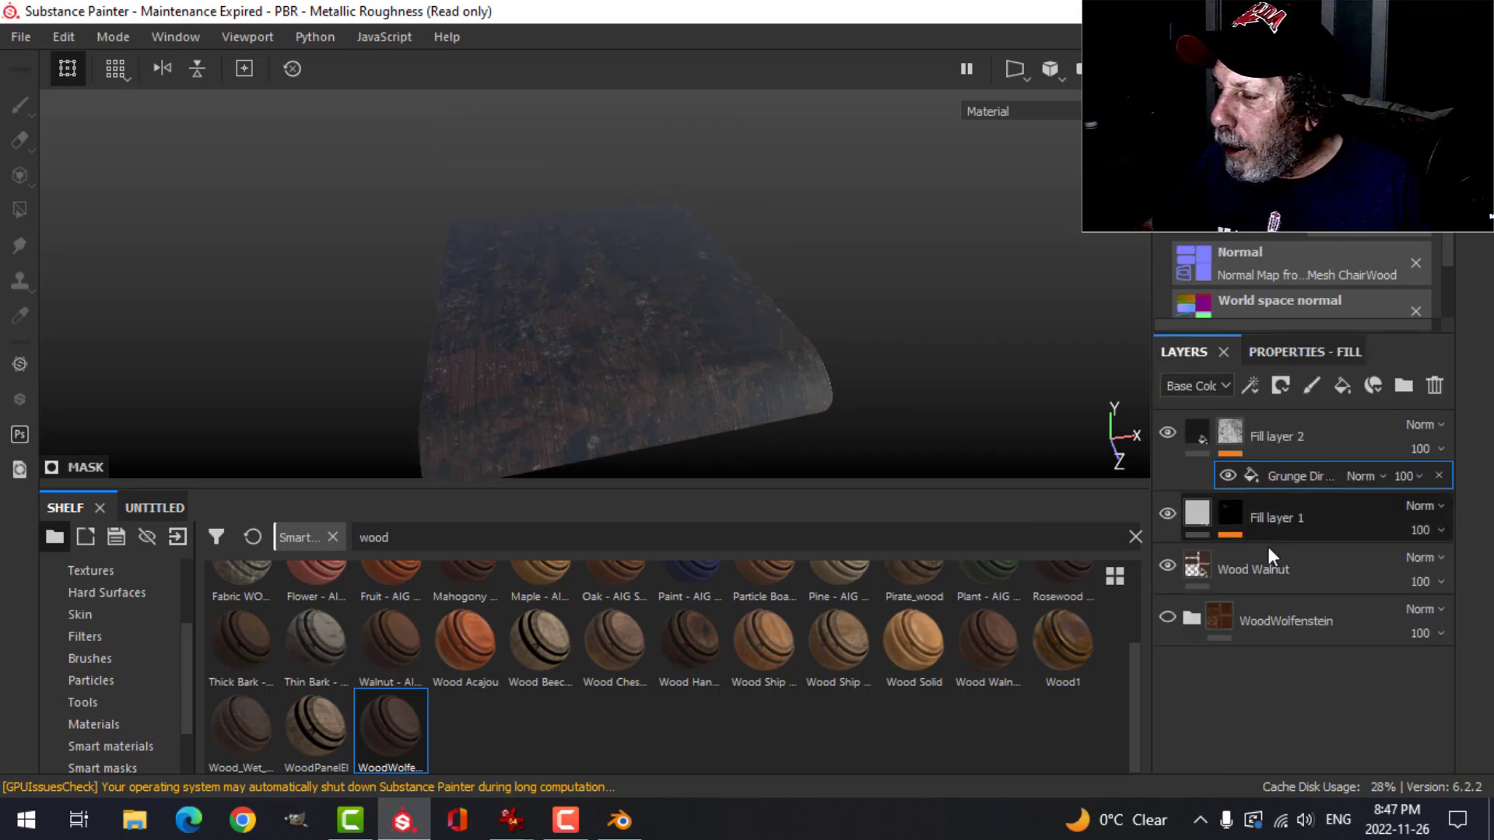
{"action": "left_click", "coordinate": [1198, 437]}
{"action": "left_click", "coordinate": [1300, 350]}
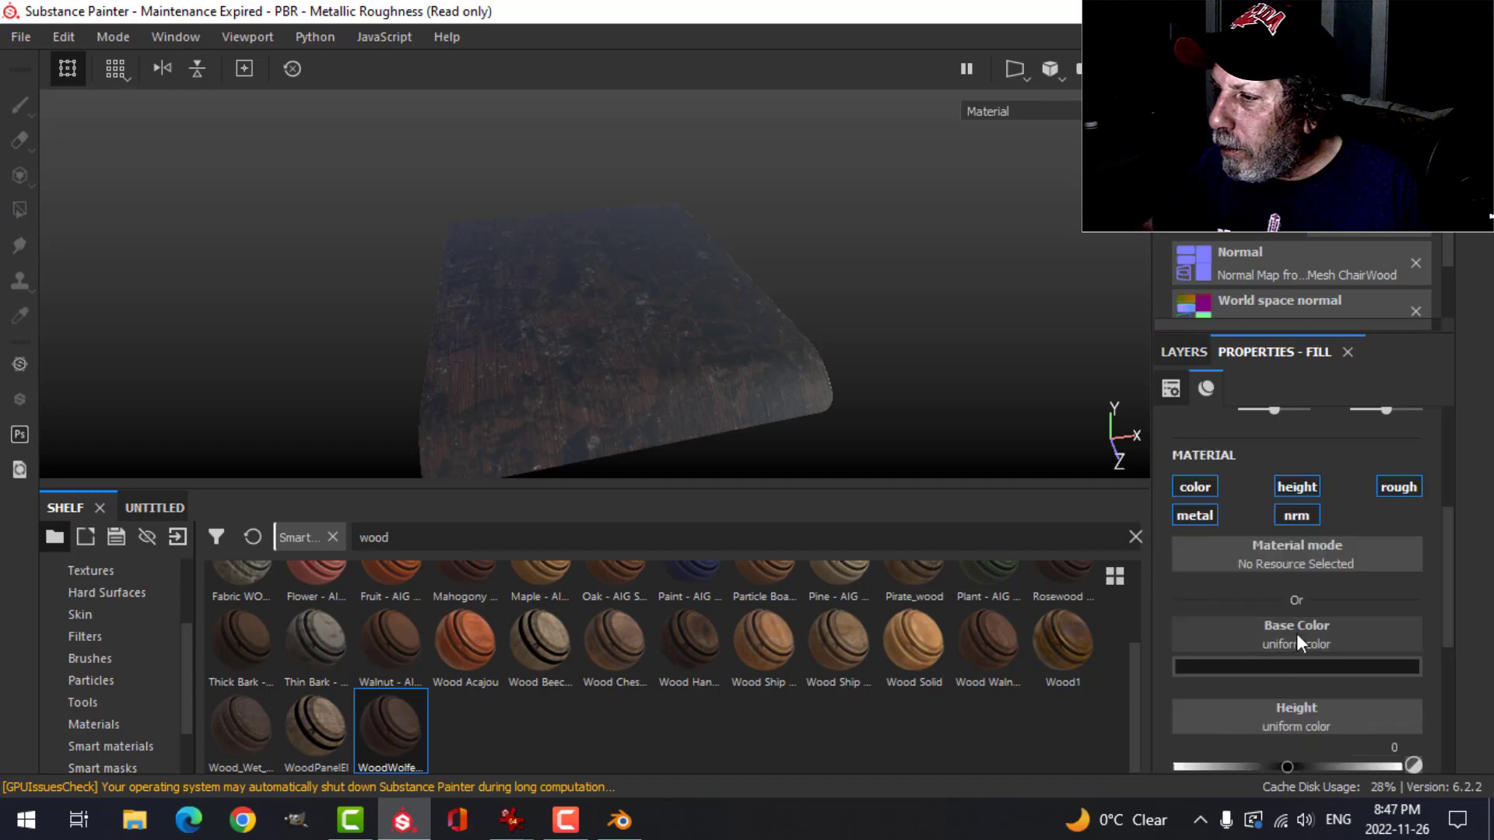
{"action": "left_click", "coordinate": [1282, 669]}
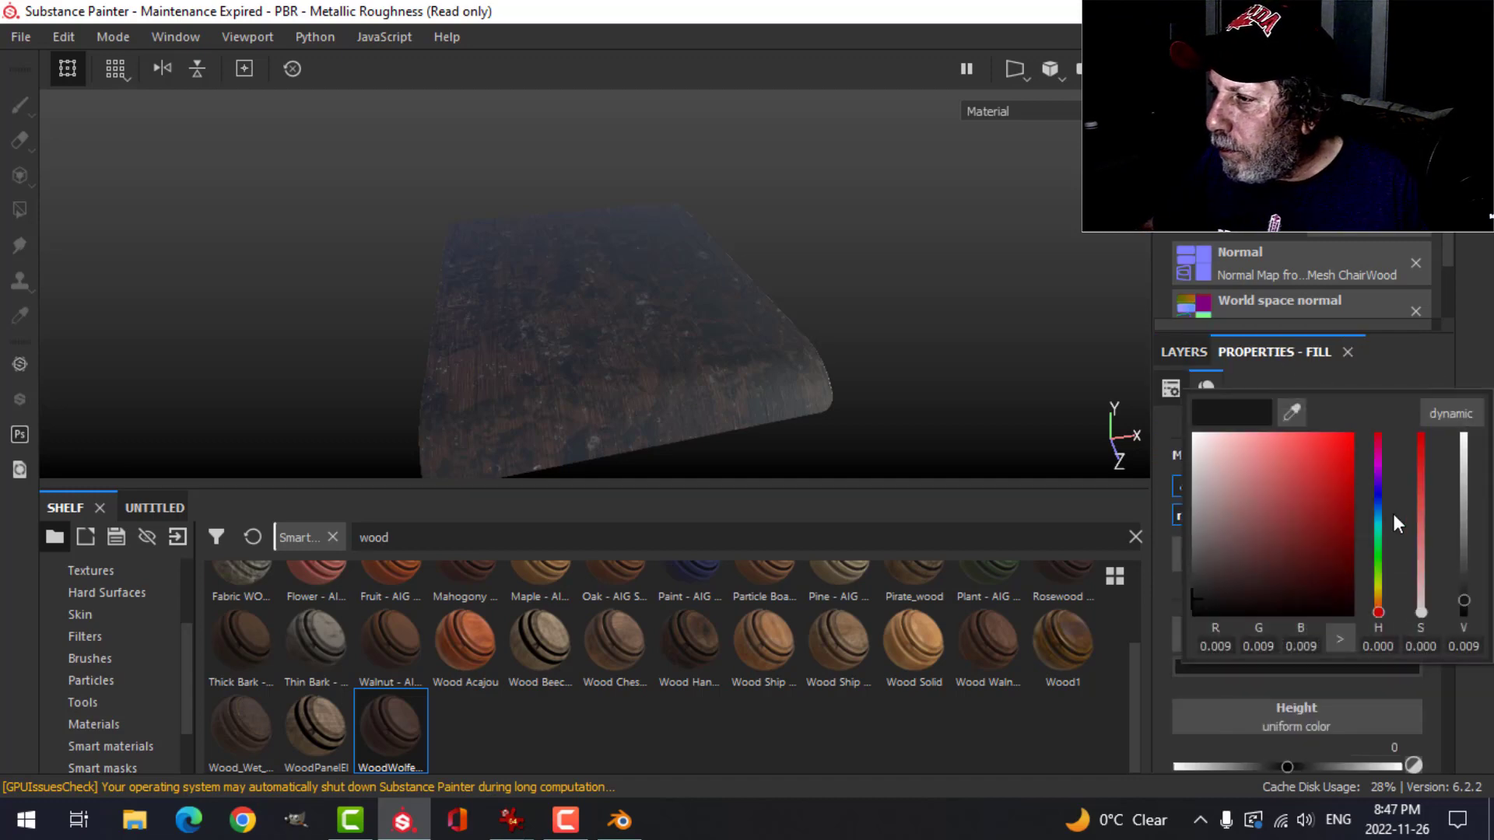
{"action": "left_click_drag", "start_coordinate": [1378, 613], "coordinate": [1381, 606]}
{"action": "left_click", "coordinate": [1325, 580]}
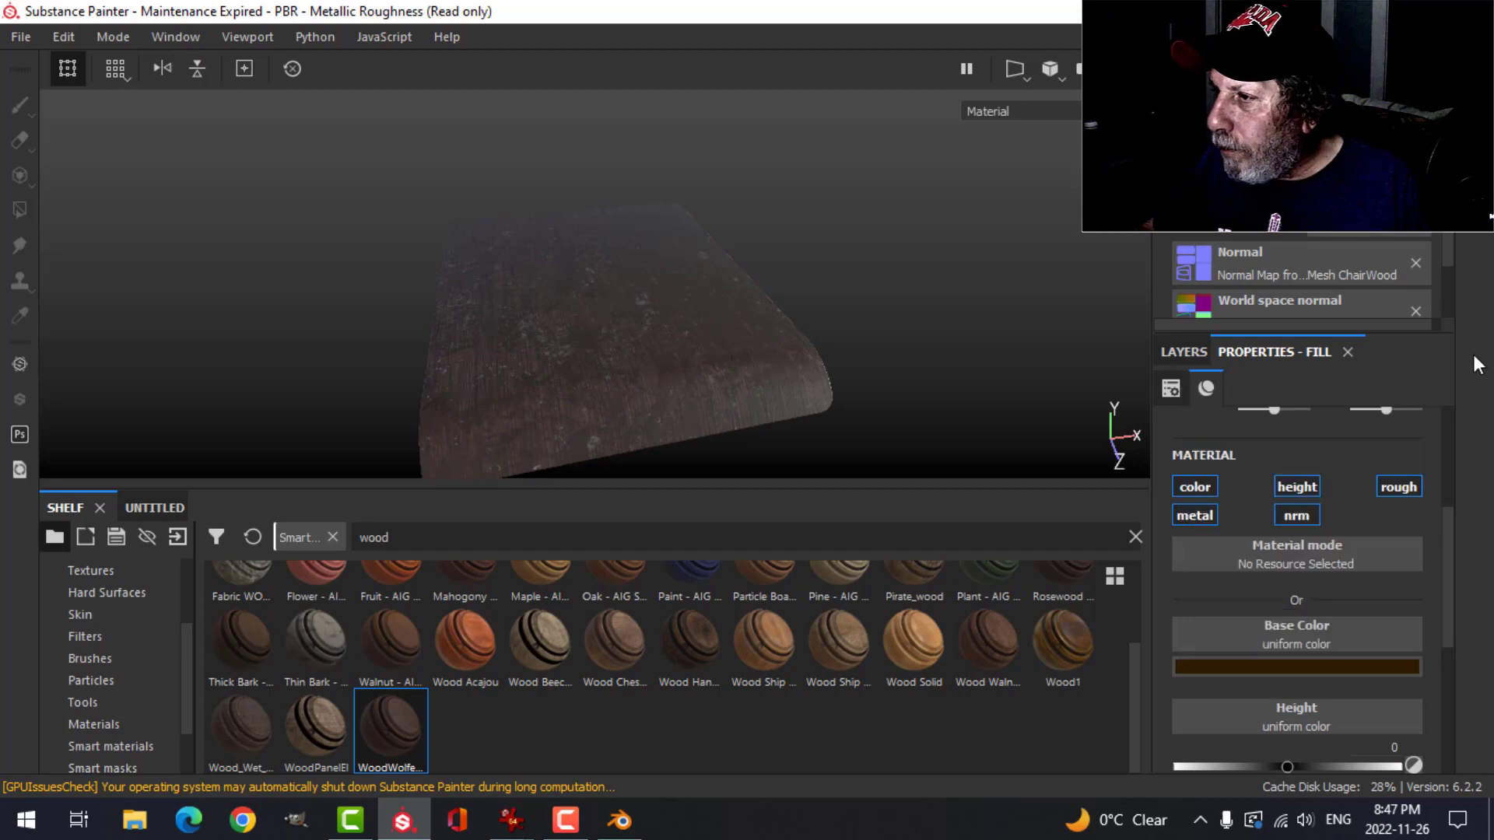
Set the roughness of Fill layer 2 to 0.3913 and its height to -0.0145.
{"action": "scroll", "coordinate": [1286, 681], "scroll_direction": "down", "scroll_amount": 1}
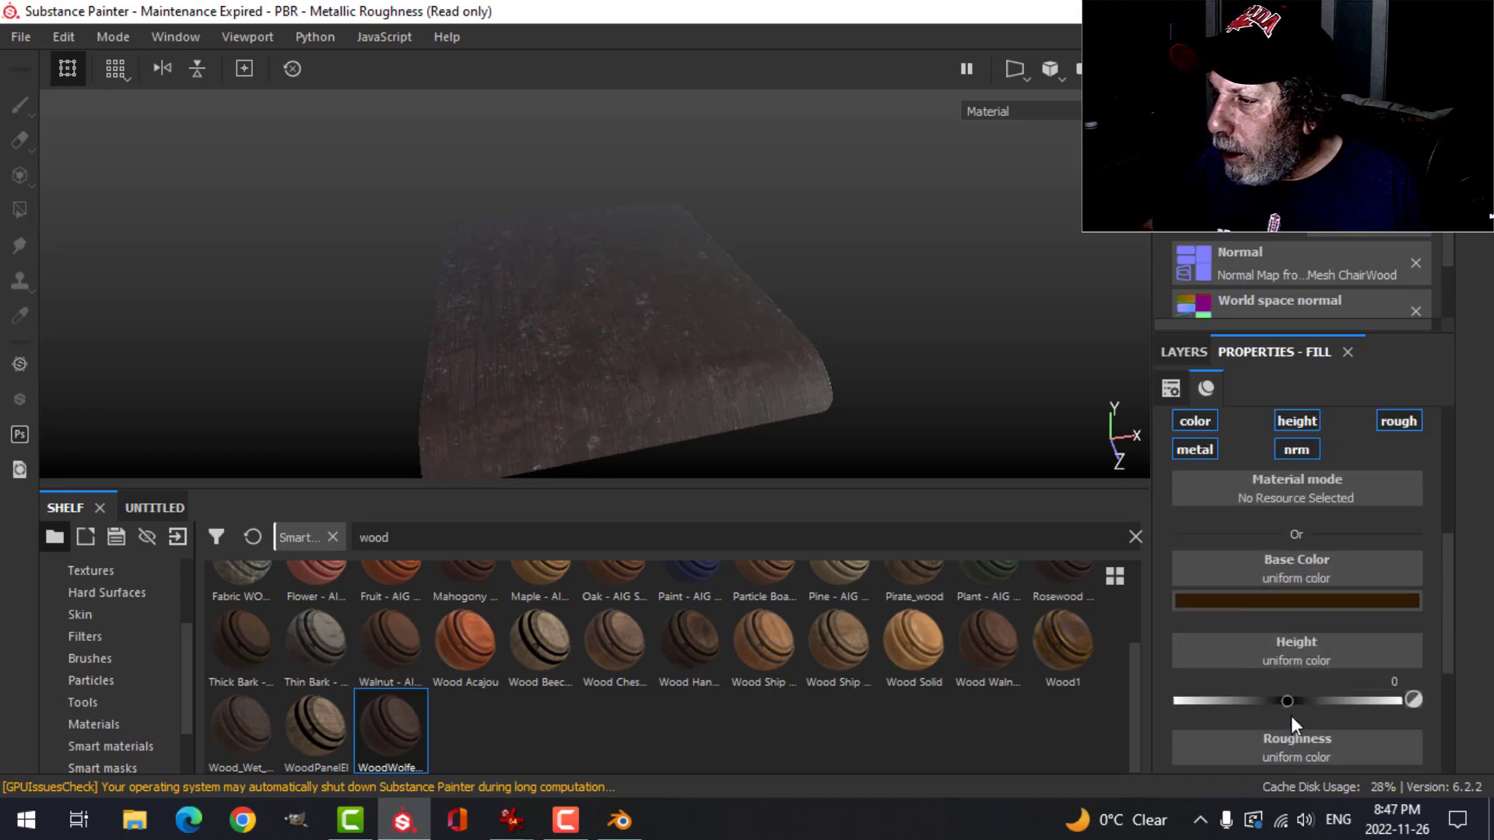
{"action": "scroll", "coordinate": [1291, 716], "scroll_direction": "down", "scroll_amount": 1}
{"action": "left_click_drag", "start_coordinate": [1251, 734], "coordinate": [1263, 735]}
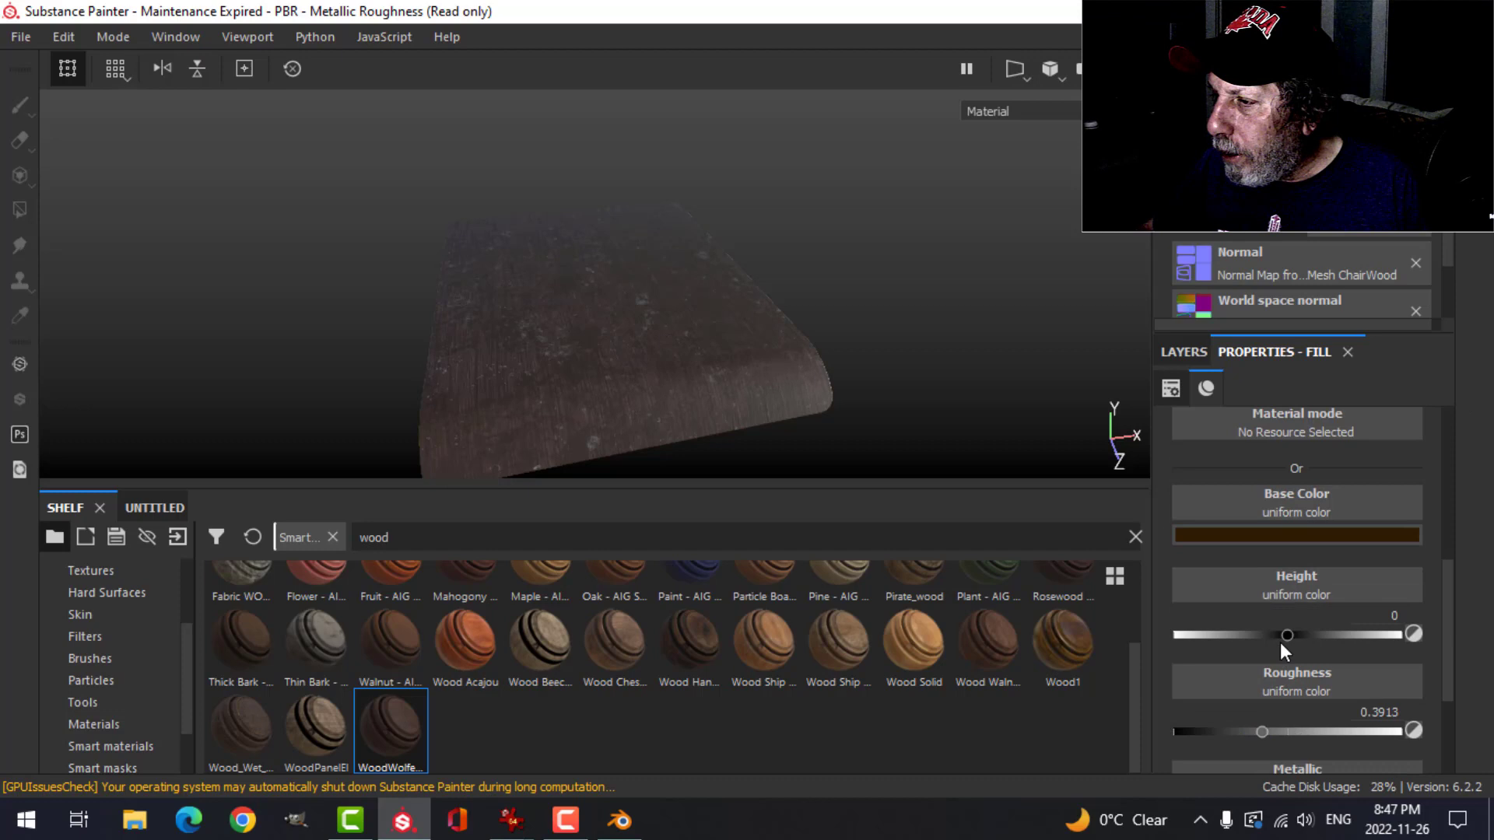
{"action": "scroll", "coordinate": [722, 422], "scroll_direction": "down", "scroll_amount": 1}
{"action": "scroll", "coordinate": [722, 425], "scroll_direction": "up", "scroll_amount": 4}
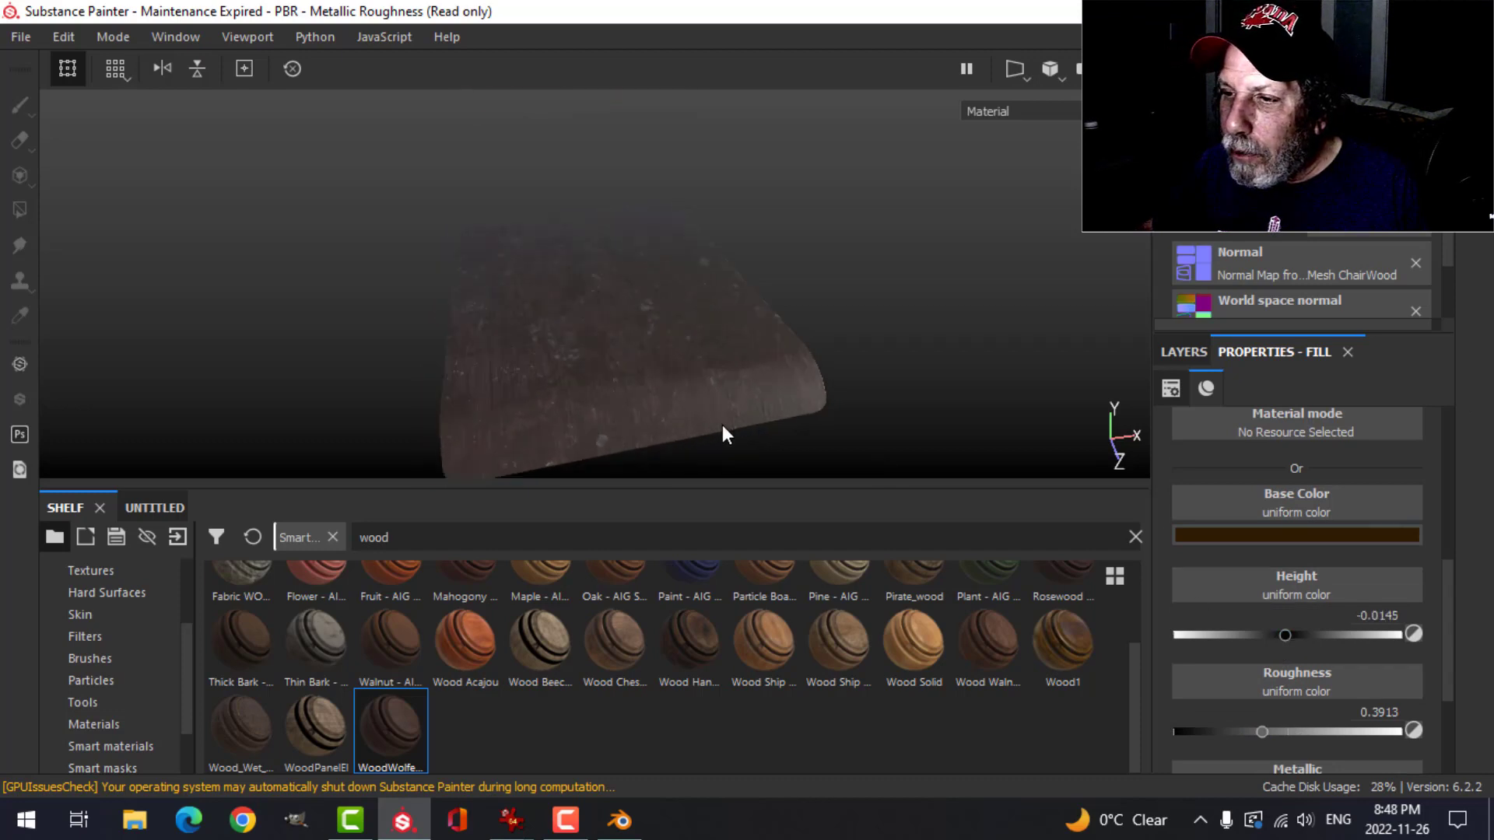
Examine the dirt and brown grunge on the seat and the backrest from several angles.
{"action": "left_click_drag", "start_coordinate": [675, 408], "coordinate": [573, 186], "text": "alt"}
{"action": "scroll", "coordinate": [594, 302], "scroll_direction": "down", "scroll_amount": 3}
{"action": "middle_click_drag", "start_coordinate": [573, 185], "coordinate": [627, 431], "text": "alt"}
{"action": "scroll", "coordinate": [632, 397], "scroll_direction": "down", "scroll_amount": 2}
{"action": "mouse_move", "coordinate": [632, 397]}
{"action": "left_mouse_down", "text": "alt"}
{"action": "mouse_move", "coordinate": [634, 379]}
{"action": "mouse_move", "coordinate": [652, 398]}
{"action": "left_mouse_up", "text": "alt"}
{"action": "middle_click_drag", "start_coordinate": [652, 398], "coordinate": [617, 238], "text": "alt"}
{"action": "scroll", "coordinate": [655, 351], "scroll_direction": "down", "scroll_amount": 3}
{"action": "middle_click_drag", "start_coordinate": [670, 370], "coordinate": [640, 330], "text": "alt"}
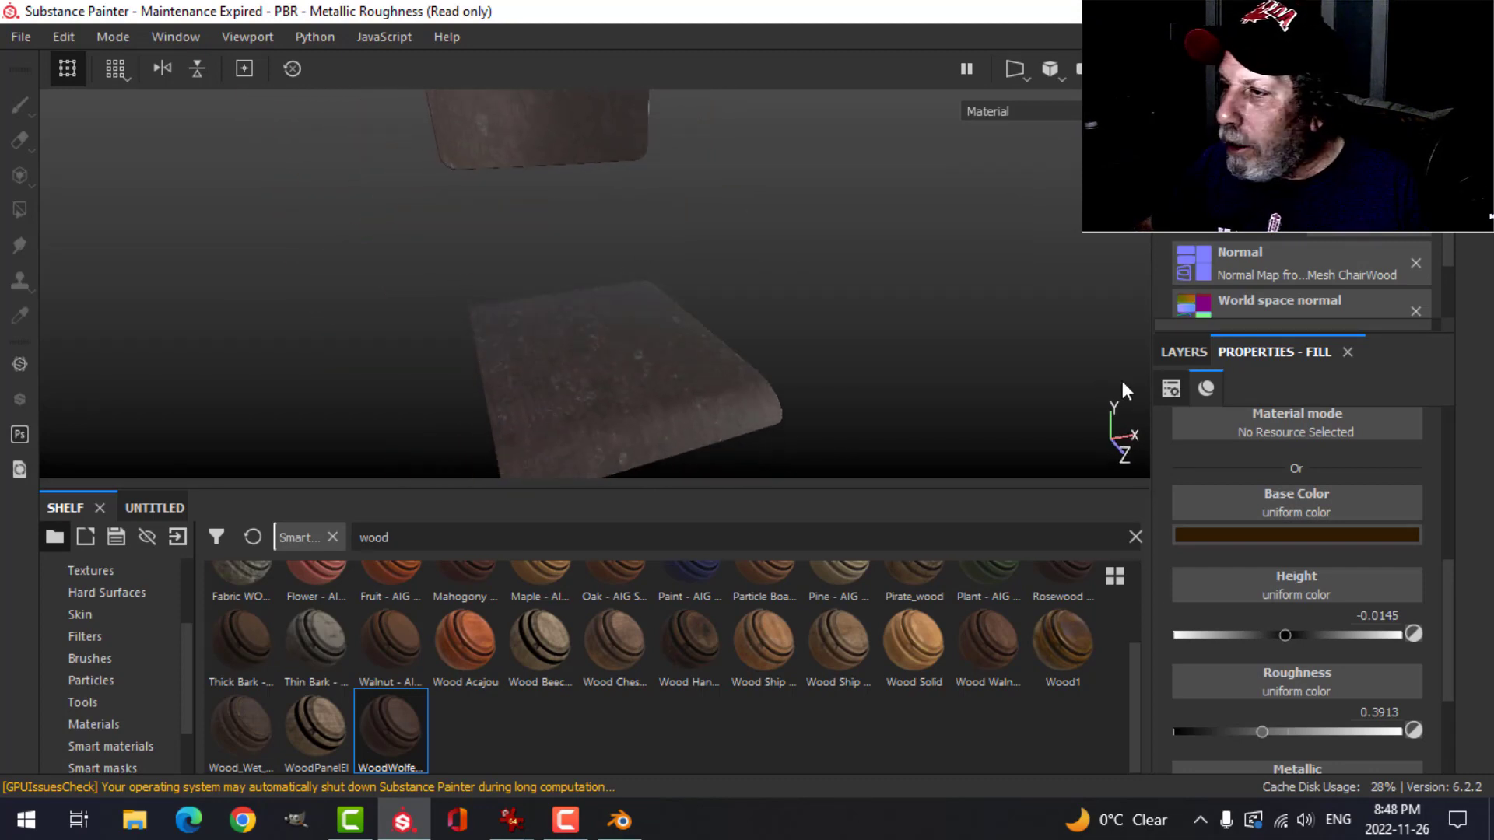
Add a third fill layer with a black mask above Fill layer 2.
{"action": "left_click", "coordinate": [1172, 345]}
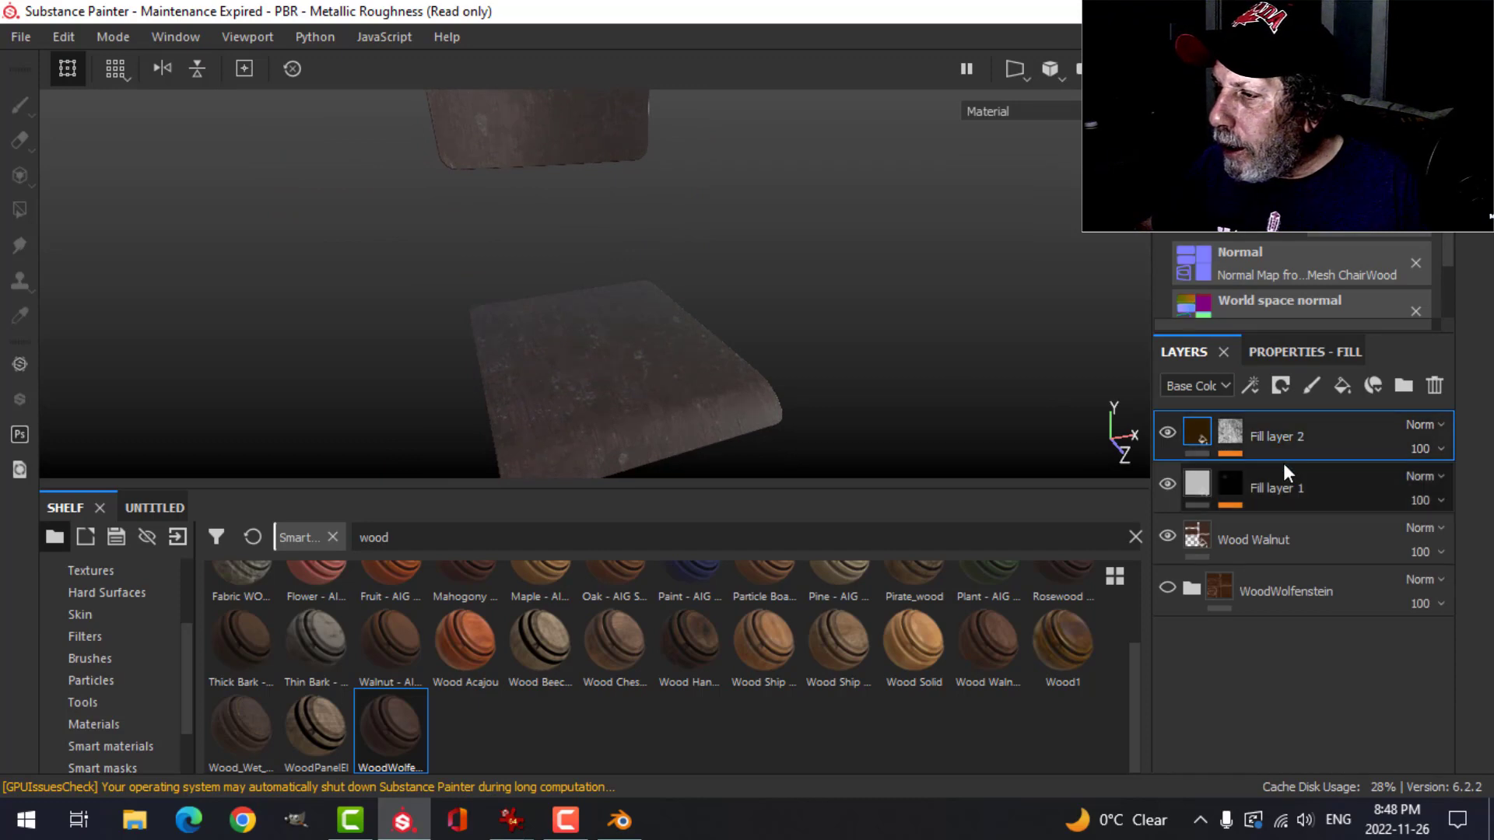
{"action": "left_click", "coordinate": [1347, 397]}
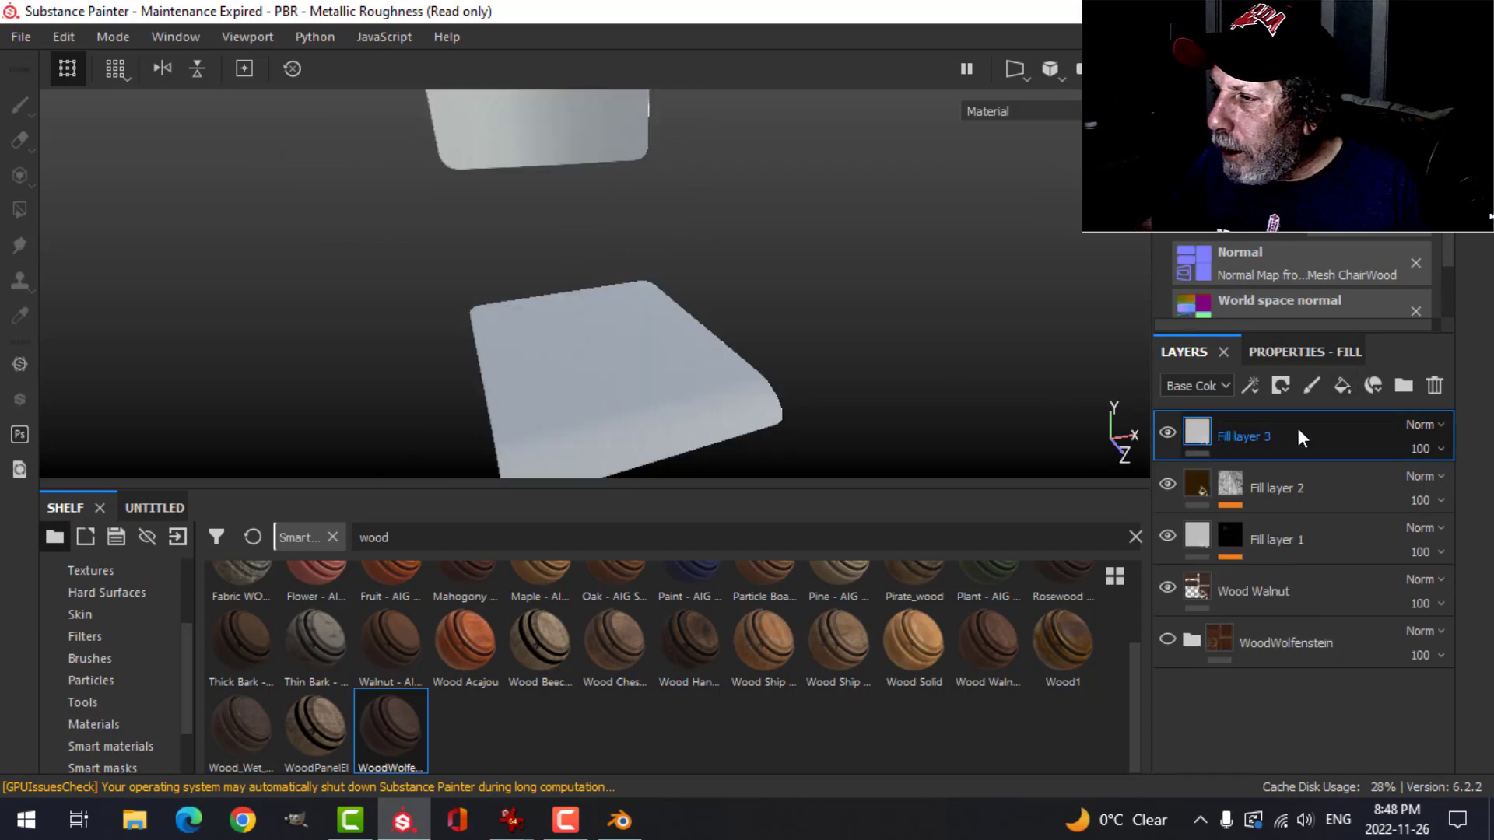
{"action": "left_click", "coordinate": [1284, 393]}
{"action": "left_click", "coordinate": [1304, 437]}
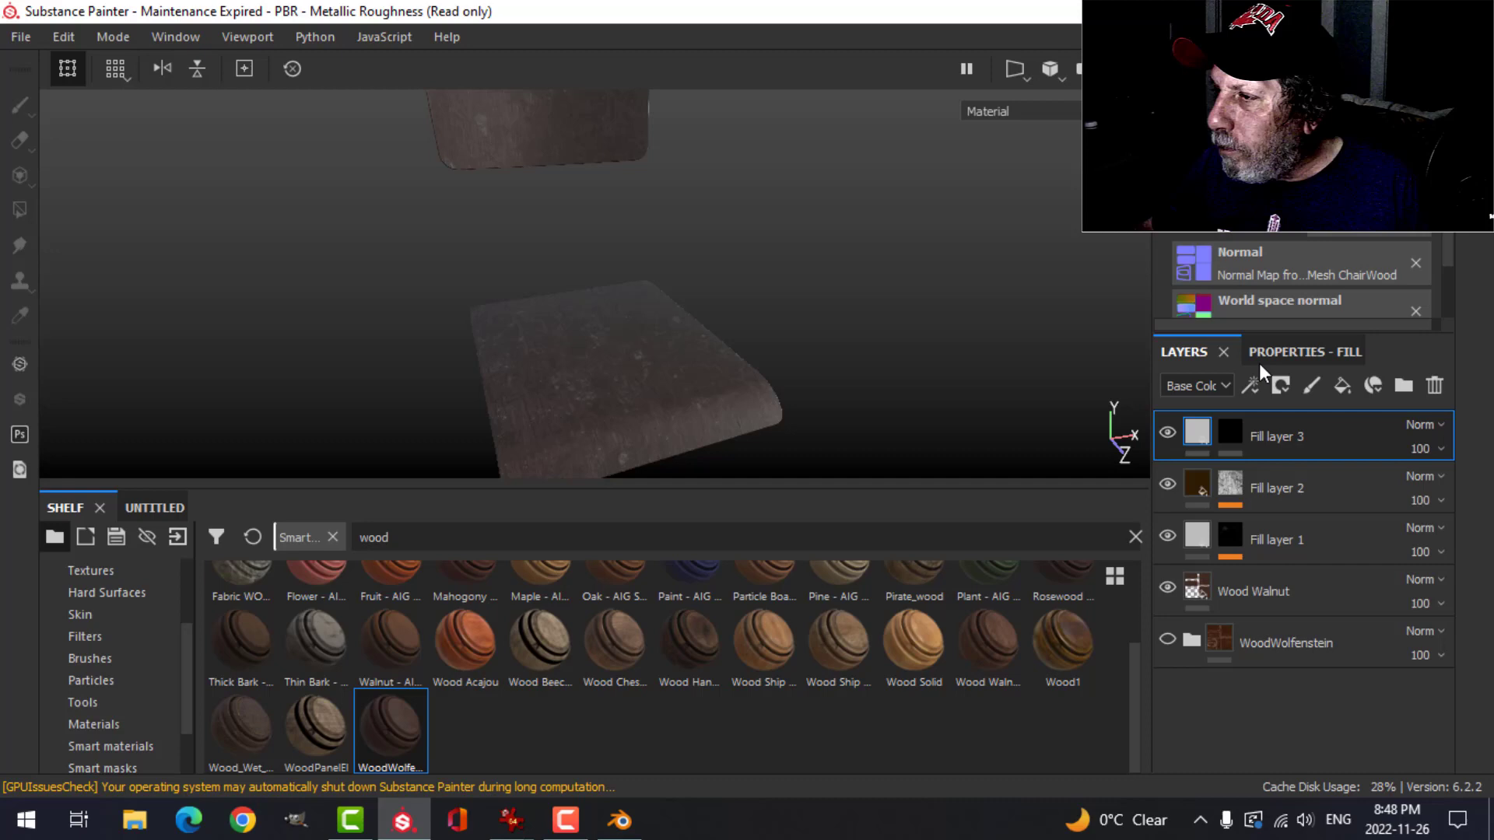
Change the base color of Fill layer 3 to a dark brown with hue 0.084, saturation 0.897 and value 0.070.
{"action": "left_click", "coordinate": [1292, 353]}
{"action": "left_click", "coordinate": [1299, 535]}
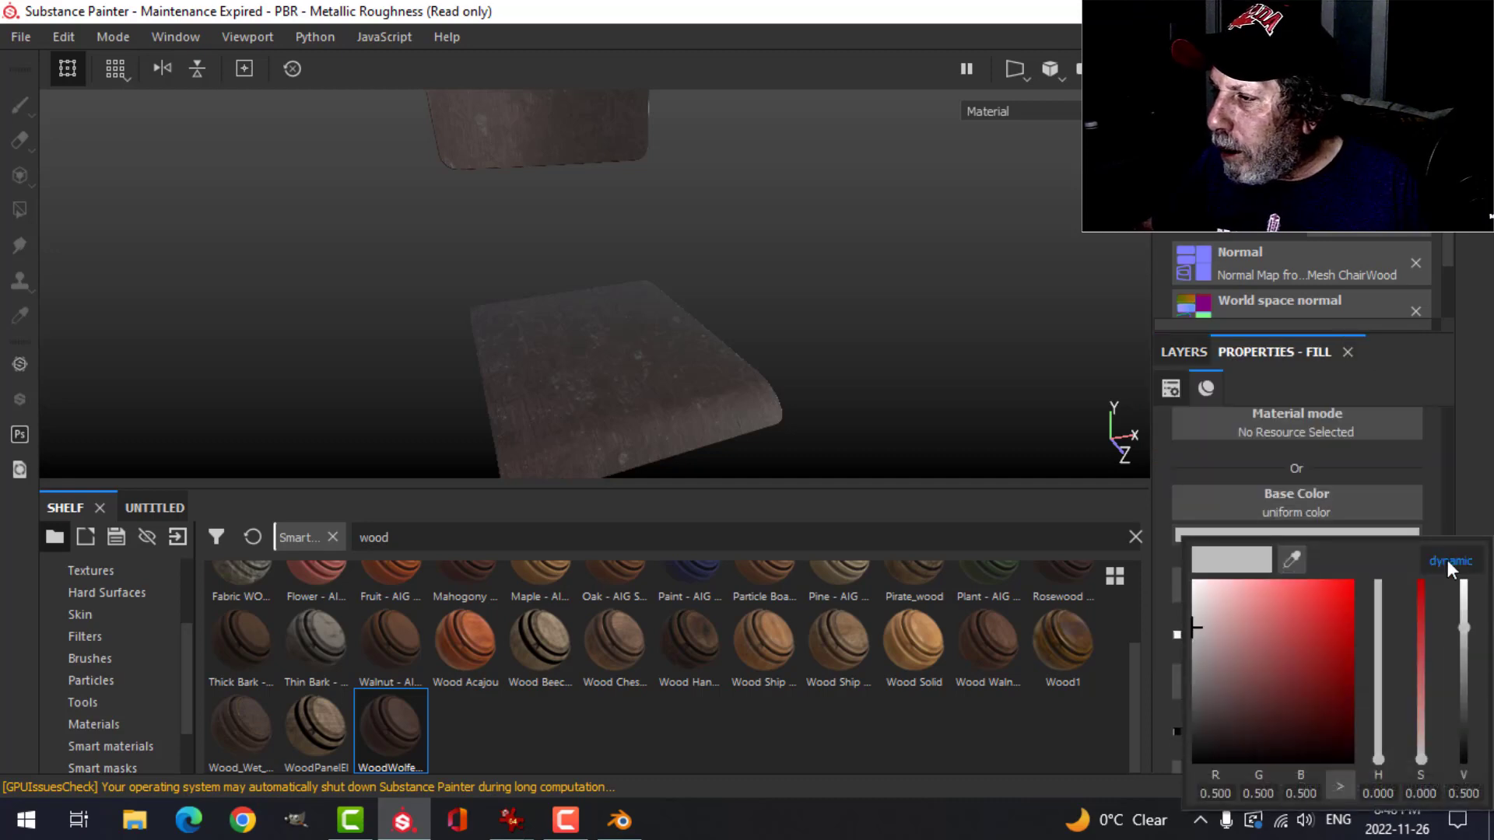
{"action": "left_click_drag", "start_coordinate": [1382, 757], "coordinate": [1382, 749]}
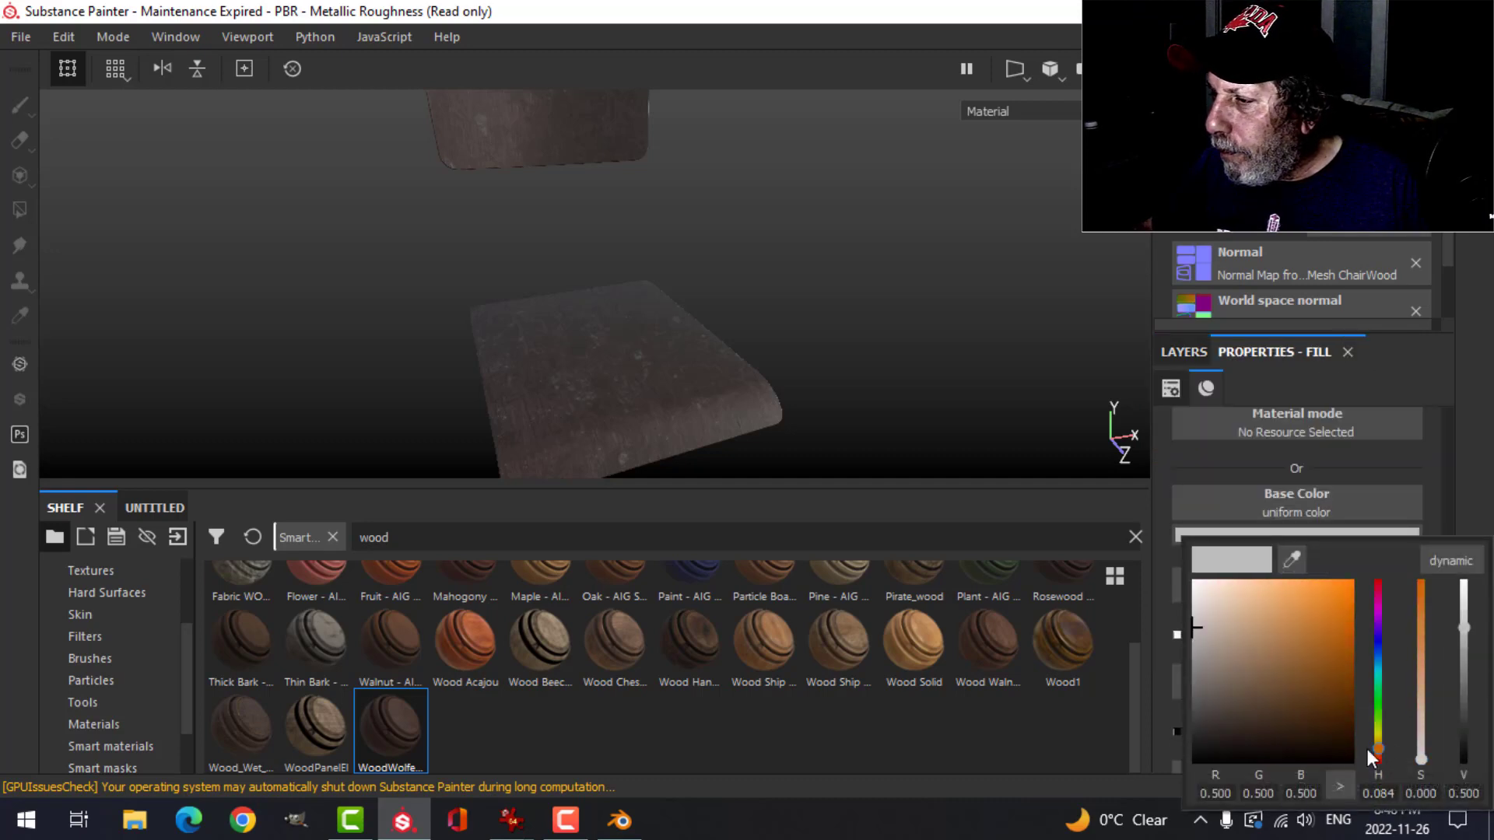
{"action": "left_click", "coordinate": [1291, 698]}
{"action": "left_click_drag", "start_coordinate": [1291, 698], "coordinate": [1296, 708]}
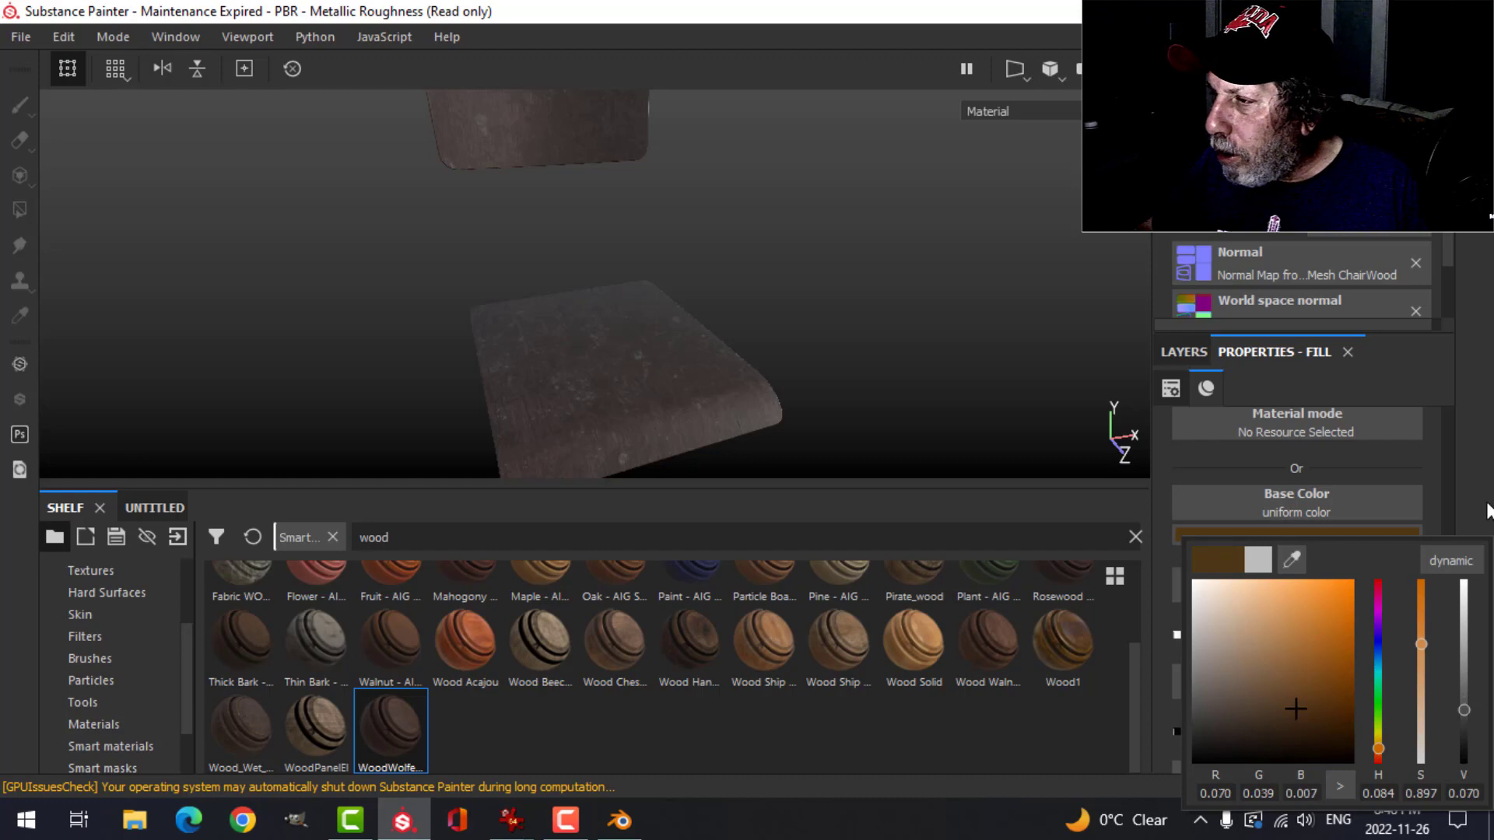
{"action": "left_click", "coordinate": [1479, 456]}
{"action": "left_click", "coordinate": [1184, 351]}
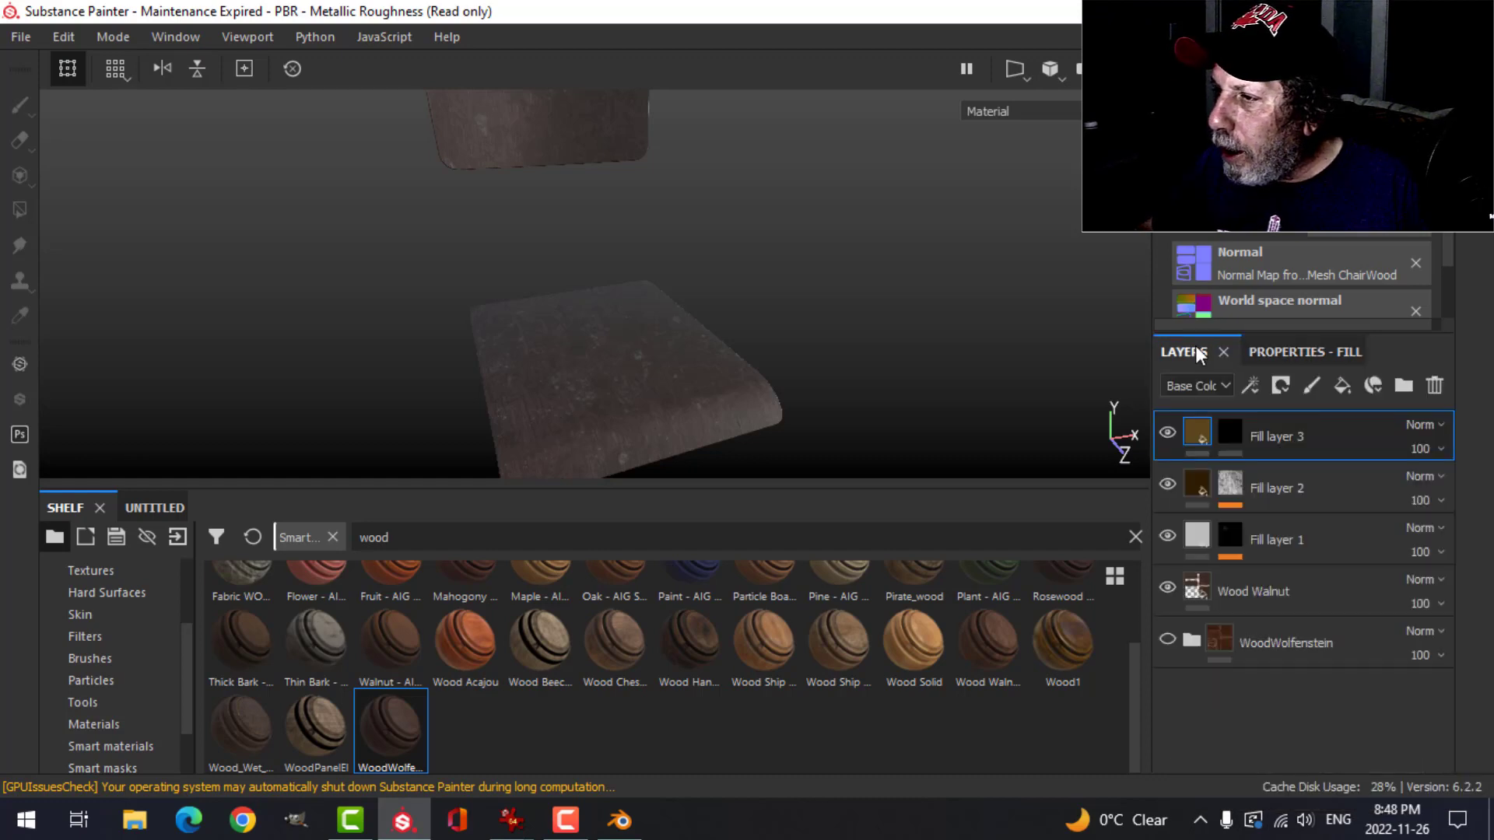
Try the Dirt Ground smart mask on Fill layer 3 and undo it.
{"action": "left_click", "coordinate": [1226, 432]}
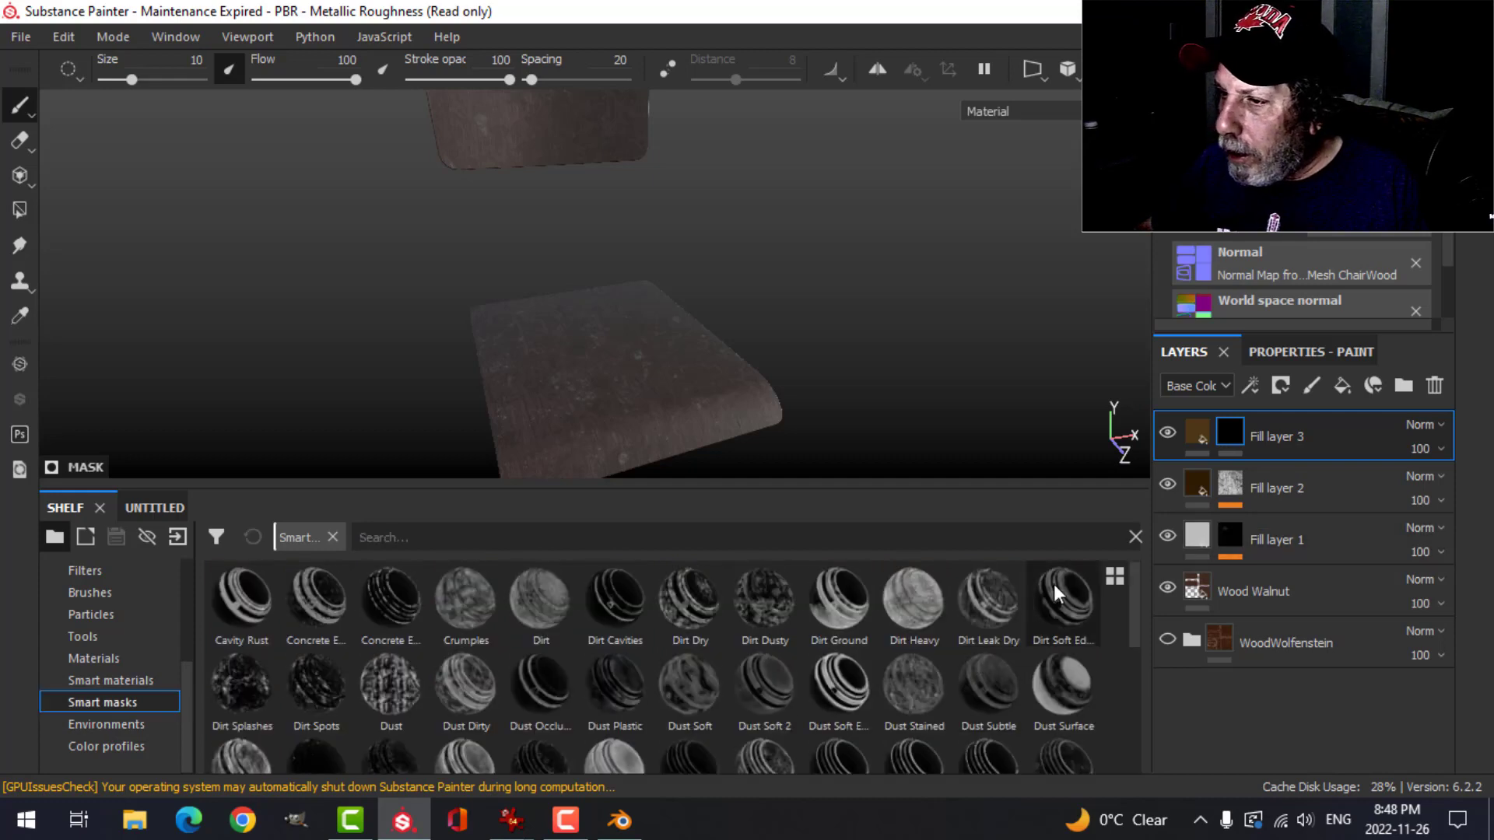
{"action": "left_click_drag", "start_coordinate": [942, 550], "coordinate": [1232, 439]}
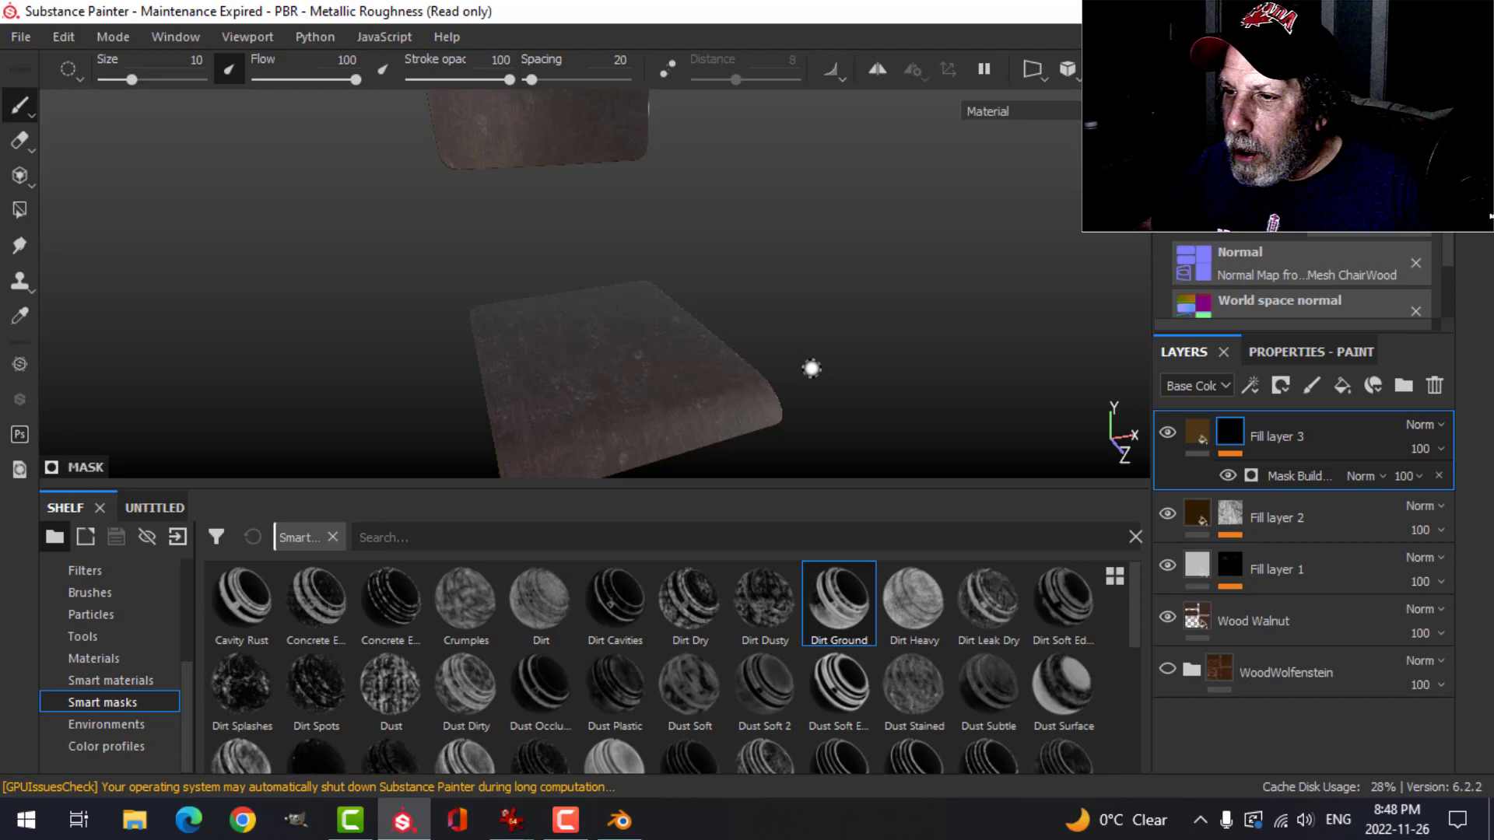
{"action": "left_click_drag", "start_coordinate": [812, 368], "coordinate": [930, 394], "text": "alt"}
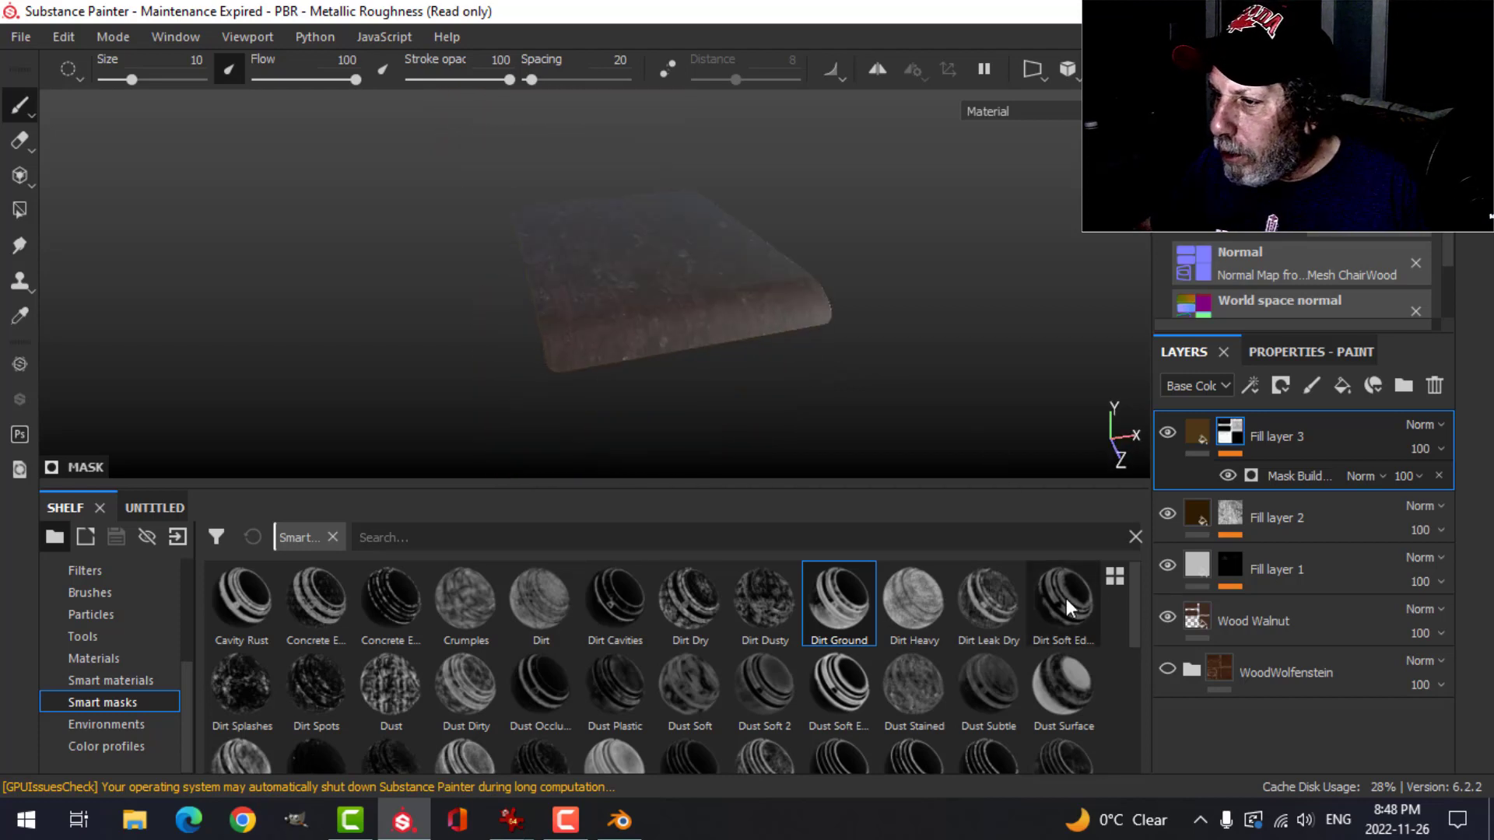
{"action": "key", "text": "ctrl+z"}
Apply the Dirt Leak Dry smart mask to Fill layer 3 and inspect it on the seat's front edge.
{"action": "left_click_drag", "start_coordinate": [988, 601], "coordinate": [1218, 435]}
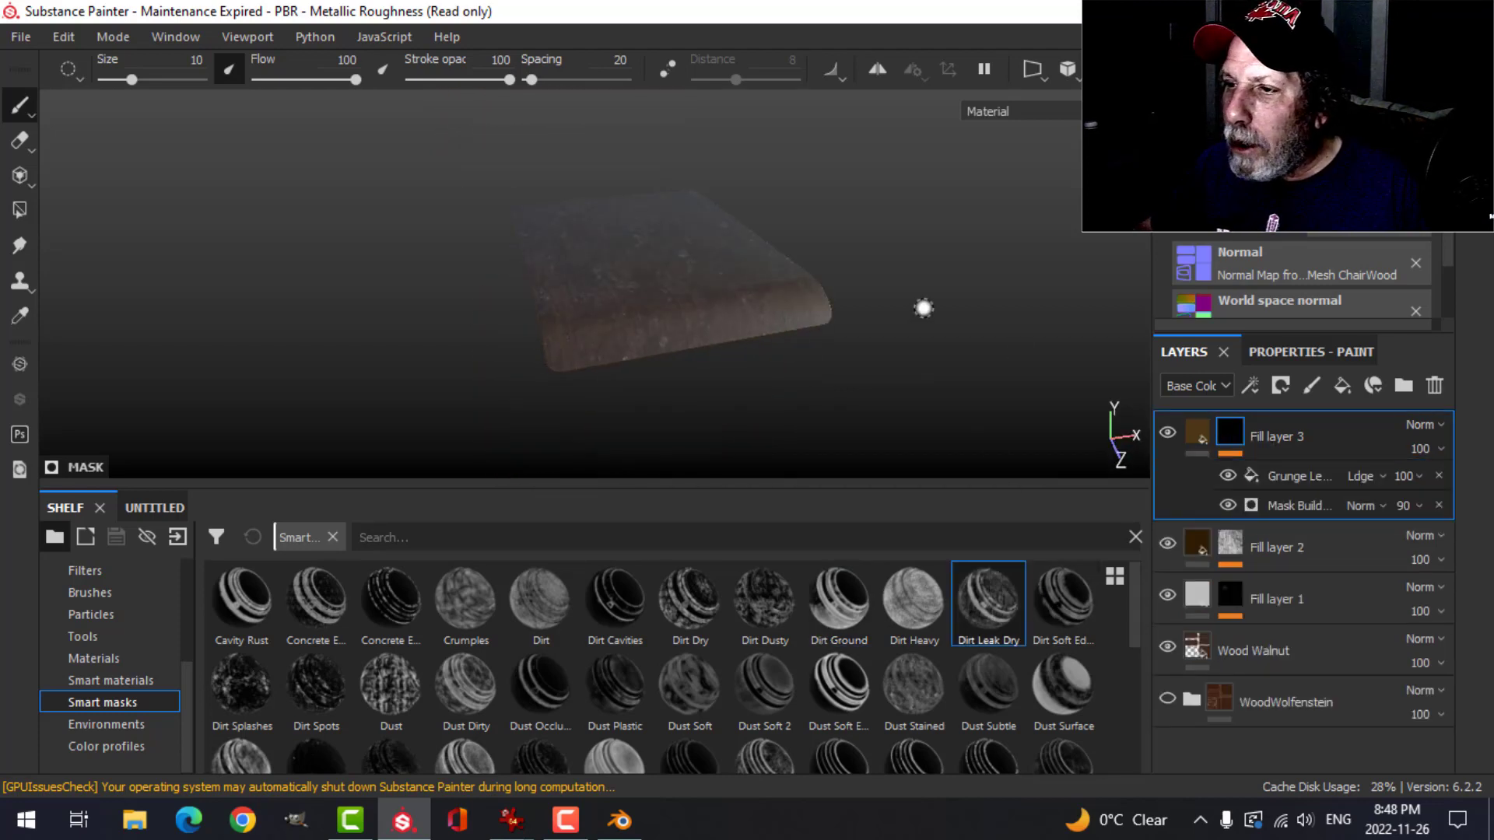
{"action": "left_click_drag", "start_coordinate": [831, 265], "coordinate": [744, 321], "text": "alt"}
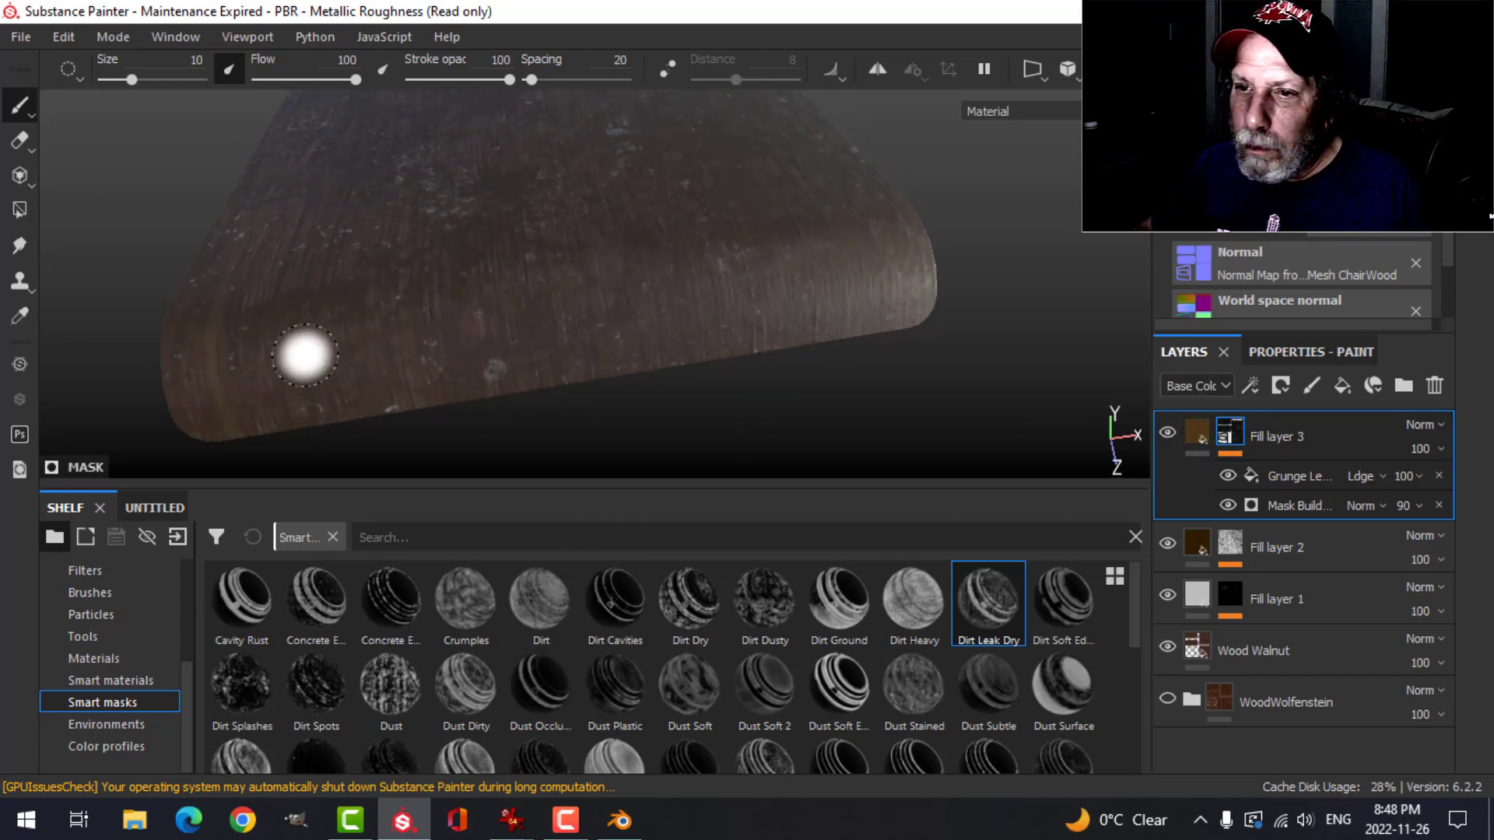
{"action": "mouse_move", "coordinate": [303, 354]}
{"action": "left_mouse_down", "text": "alt"}
{"action": "mouse_move", "coordinate": [393, 323]}
{"action": "mouse_move", "coordinate": [553, 303]}
{"action": "mouse_move", "coordinate": [594, 334]}
{"action": "mouse_move", "coordinate": [671, 335]}
{"action": "left_mouse_up", "text": "alt"}
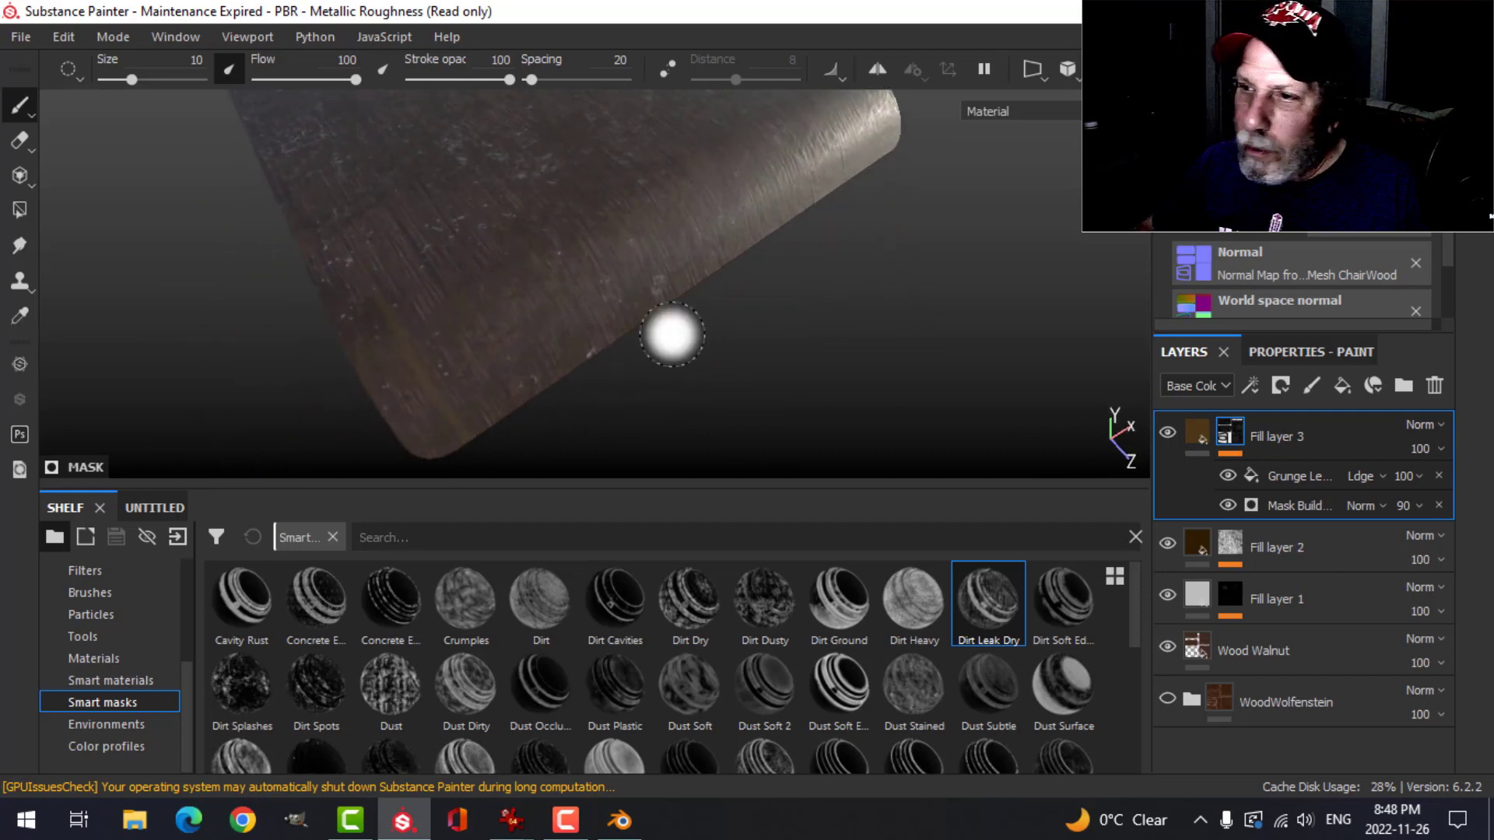
Lighten the base color of Fill layer 3 to a brighter brown.
{"action": "left_click", "coordinate": [1203, 432]}
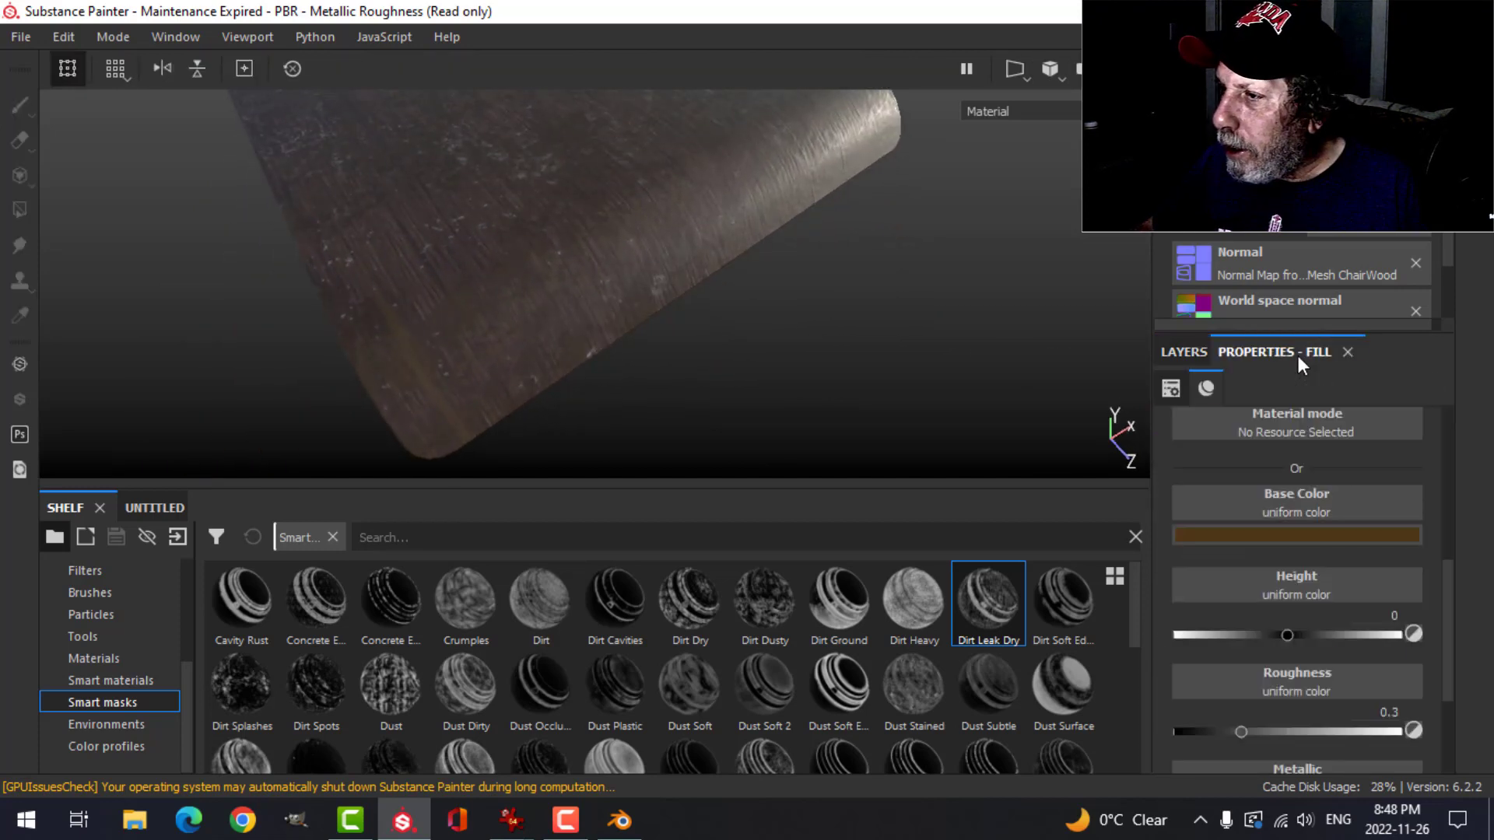
{"action": "left_click", "coordinate": [1281, 534]}
{"action": "left_click", "coordinate": [1287, 688]}
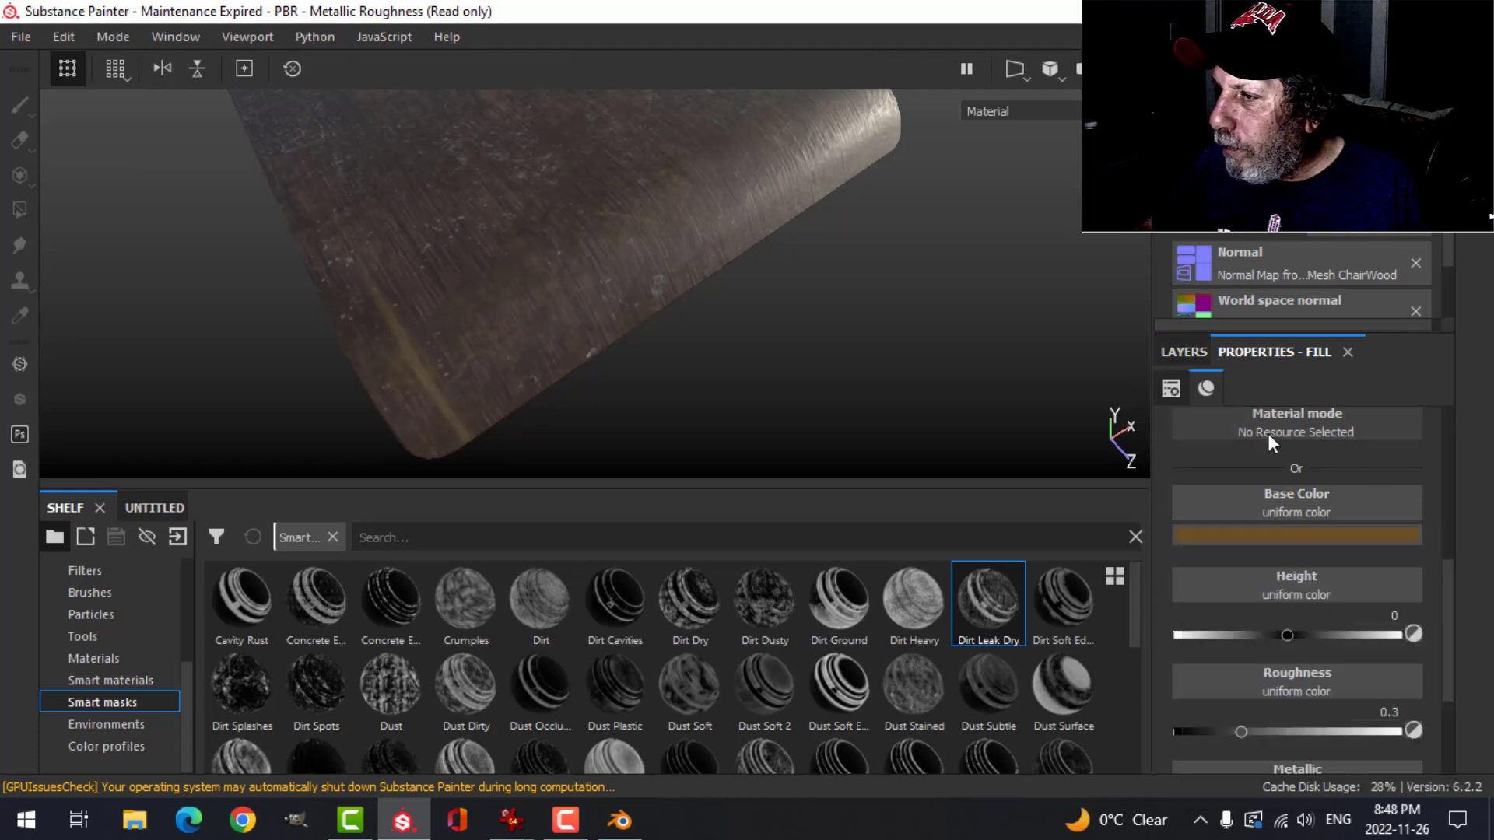
{"action": "left_click", "coordinate": [1202, 353]}
Clear the mask of Fill layer 3, removing its grunge fill and mask builder effects.
{"action": "left_click", "coordinate": [1228, 435]}
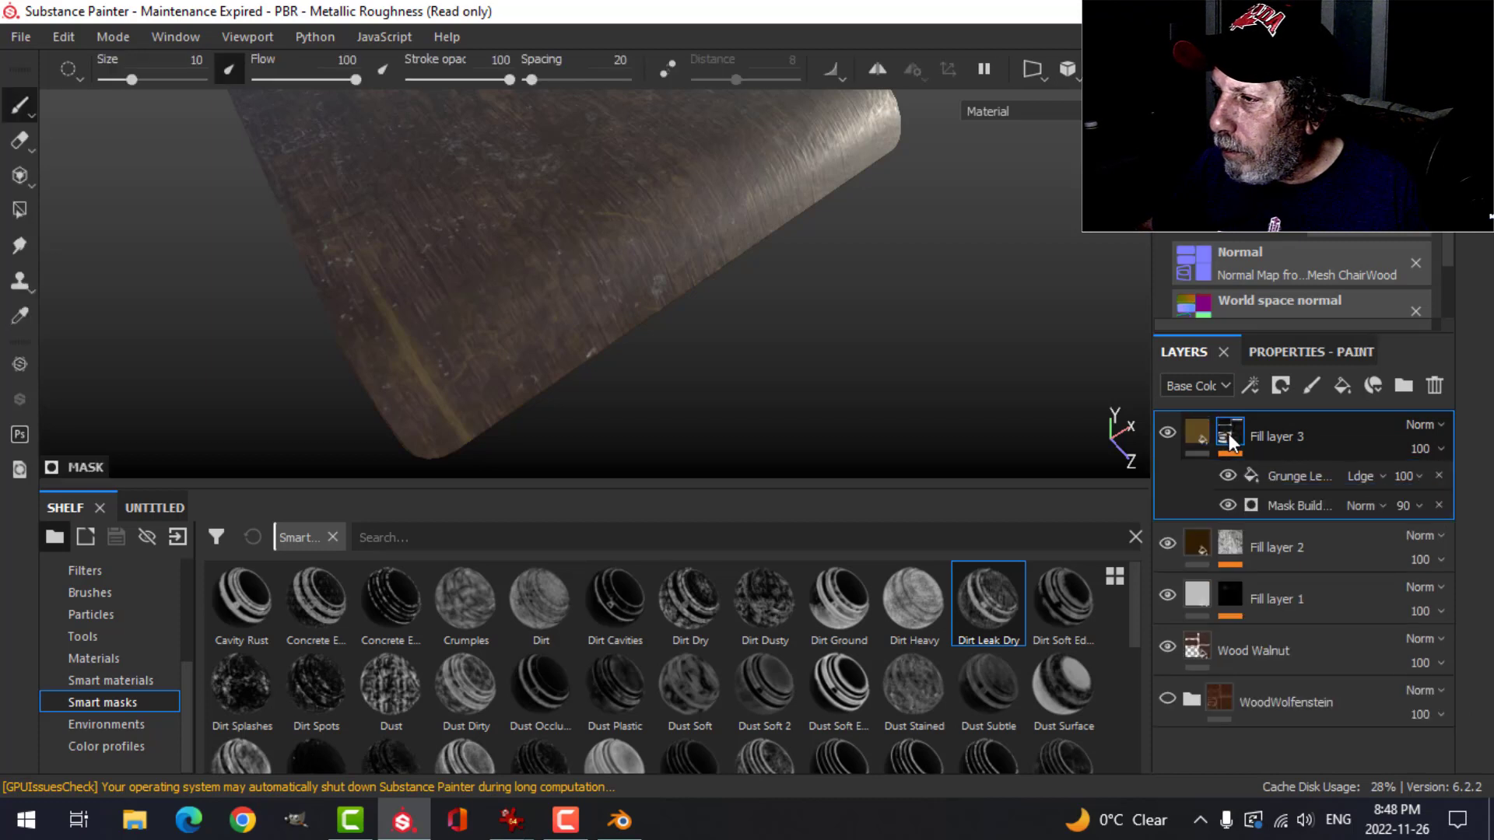
{"action": "right_click", "coordinate": [1226, 432]}
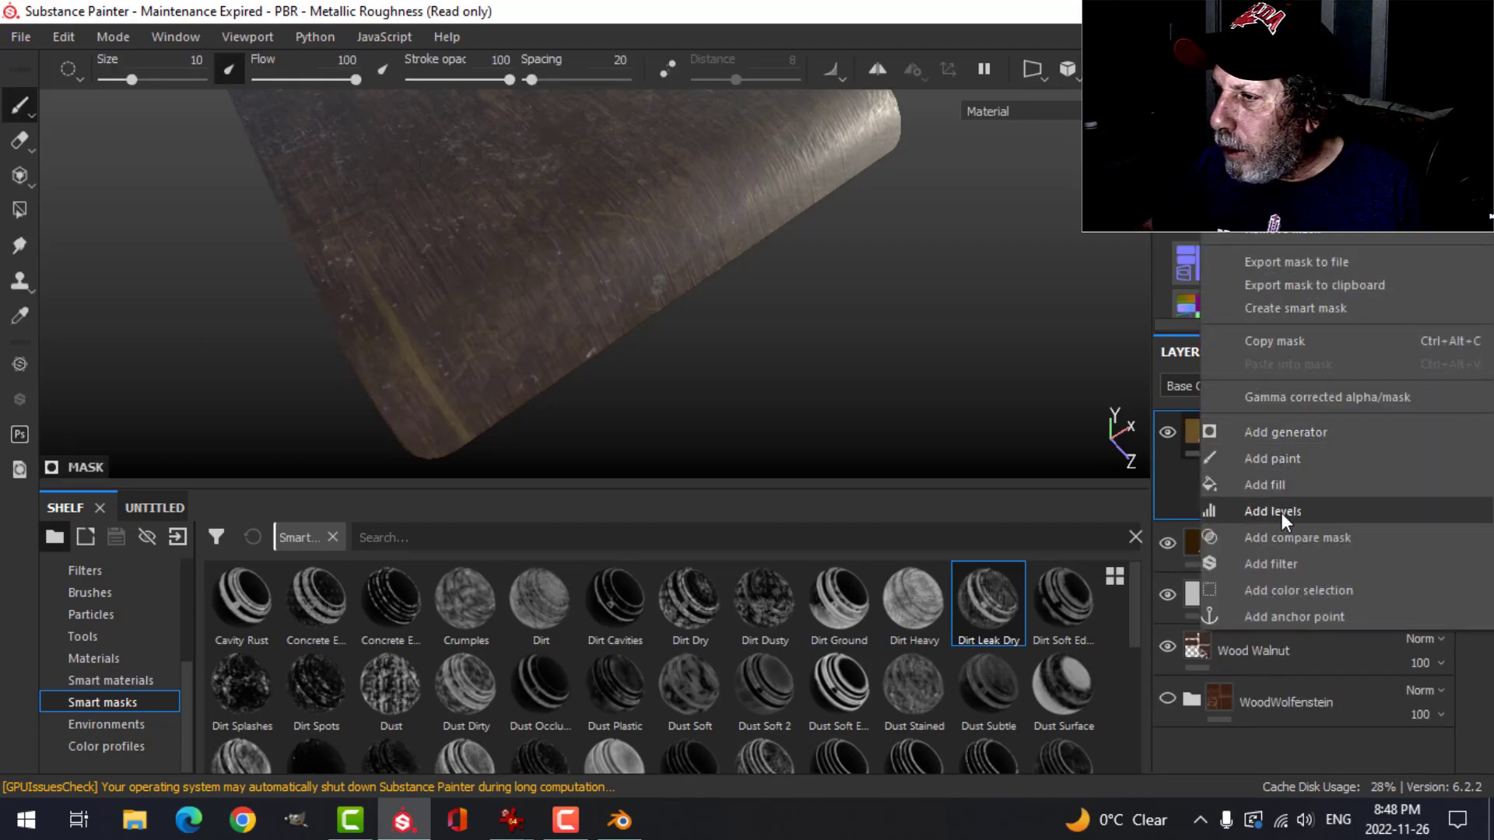
{"action": "left_click", "coordinate": [922, 360]}
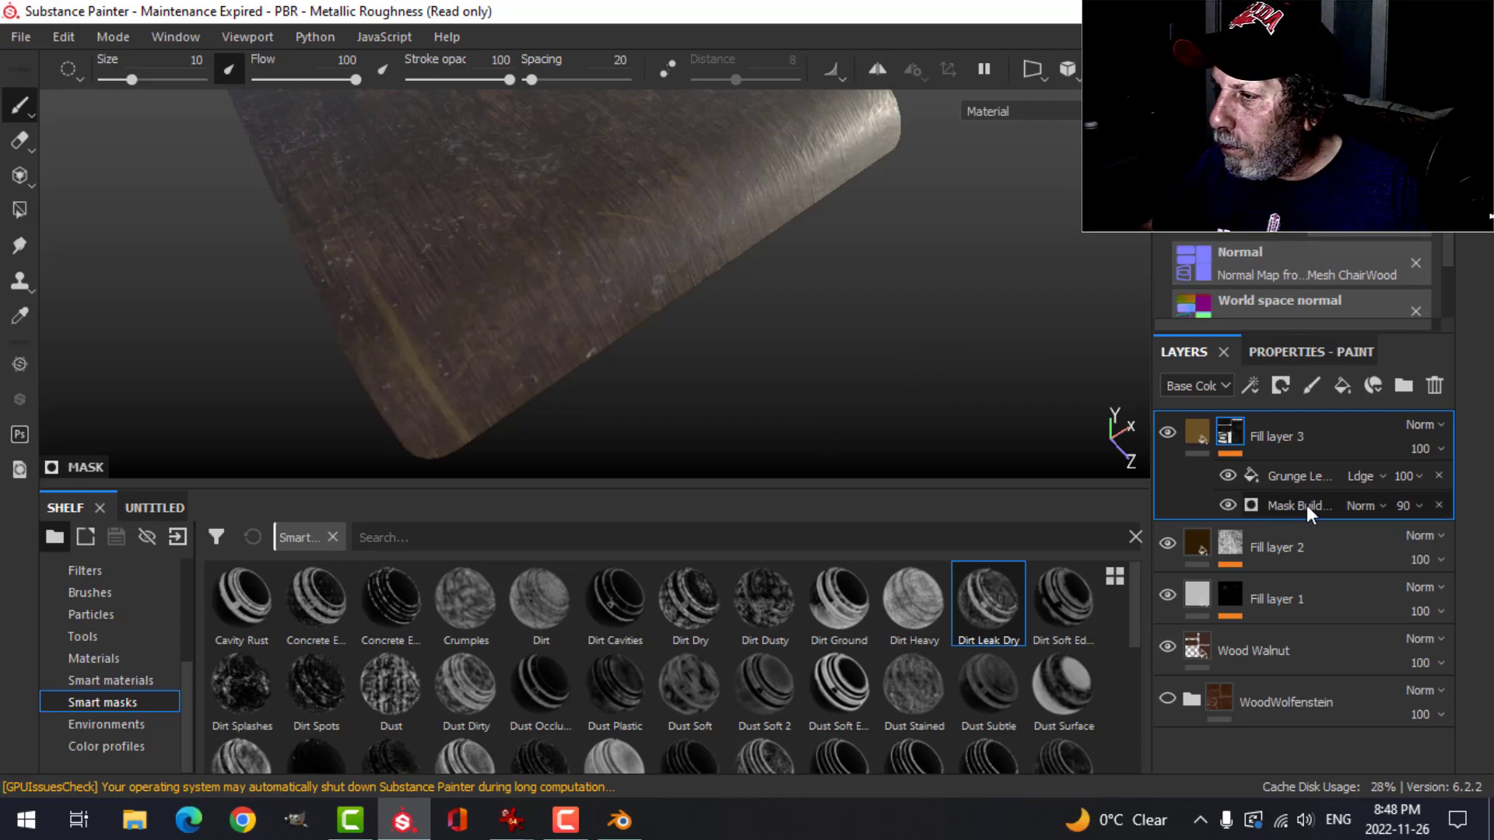
{"action": "left_click", "coordinate": [1236, 438]}
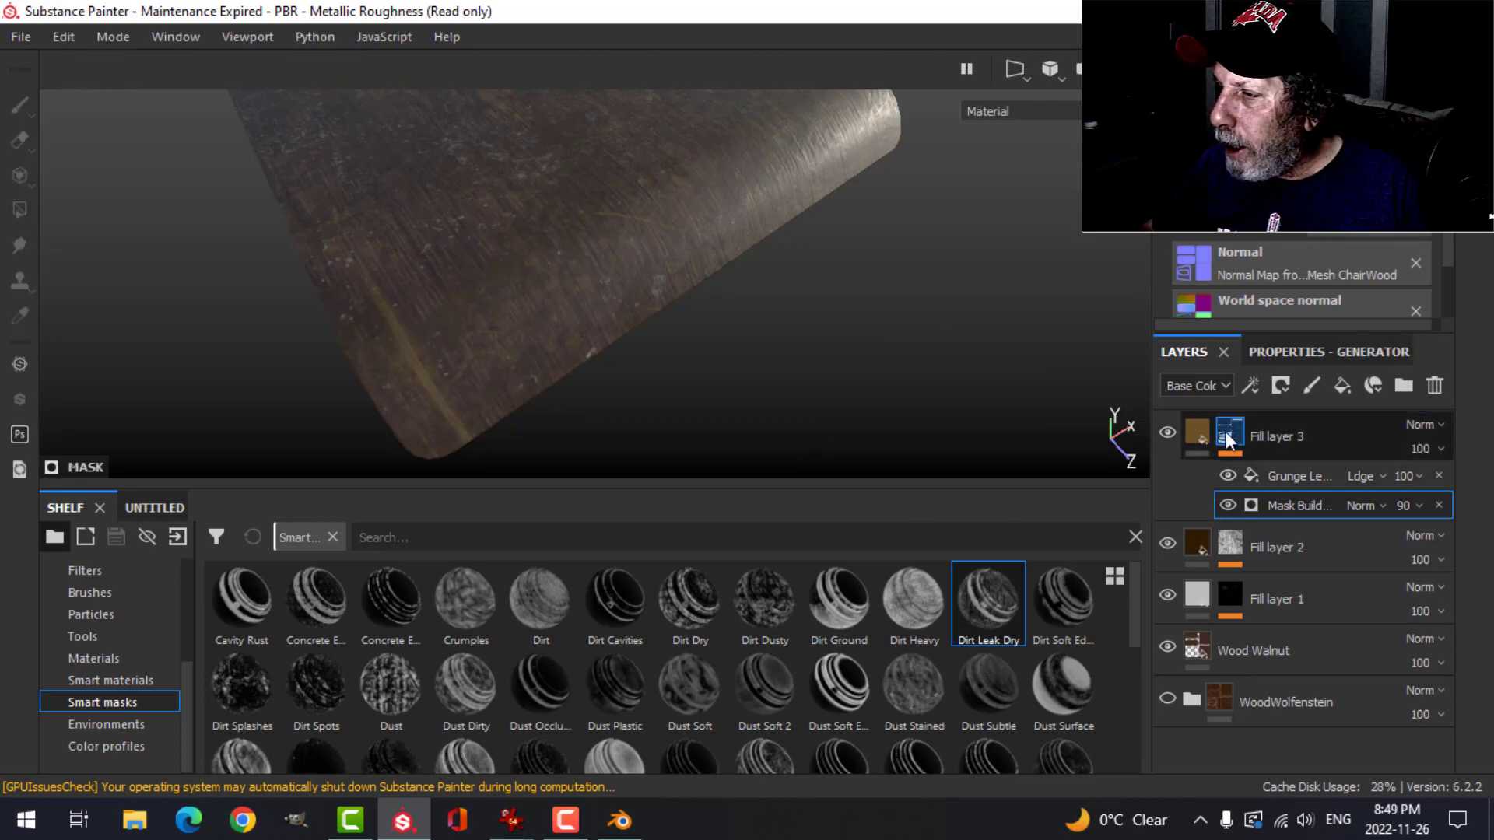
{"action": "right_click", "coordinate": [1228, 438]}
{"action": "left_click", "coordinate": [1291, 215]}
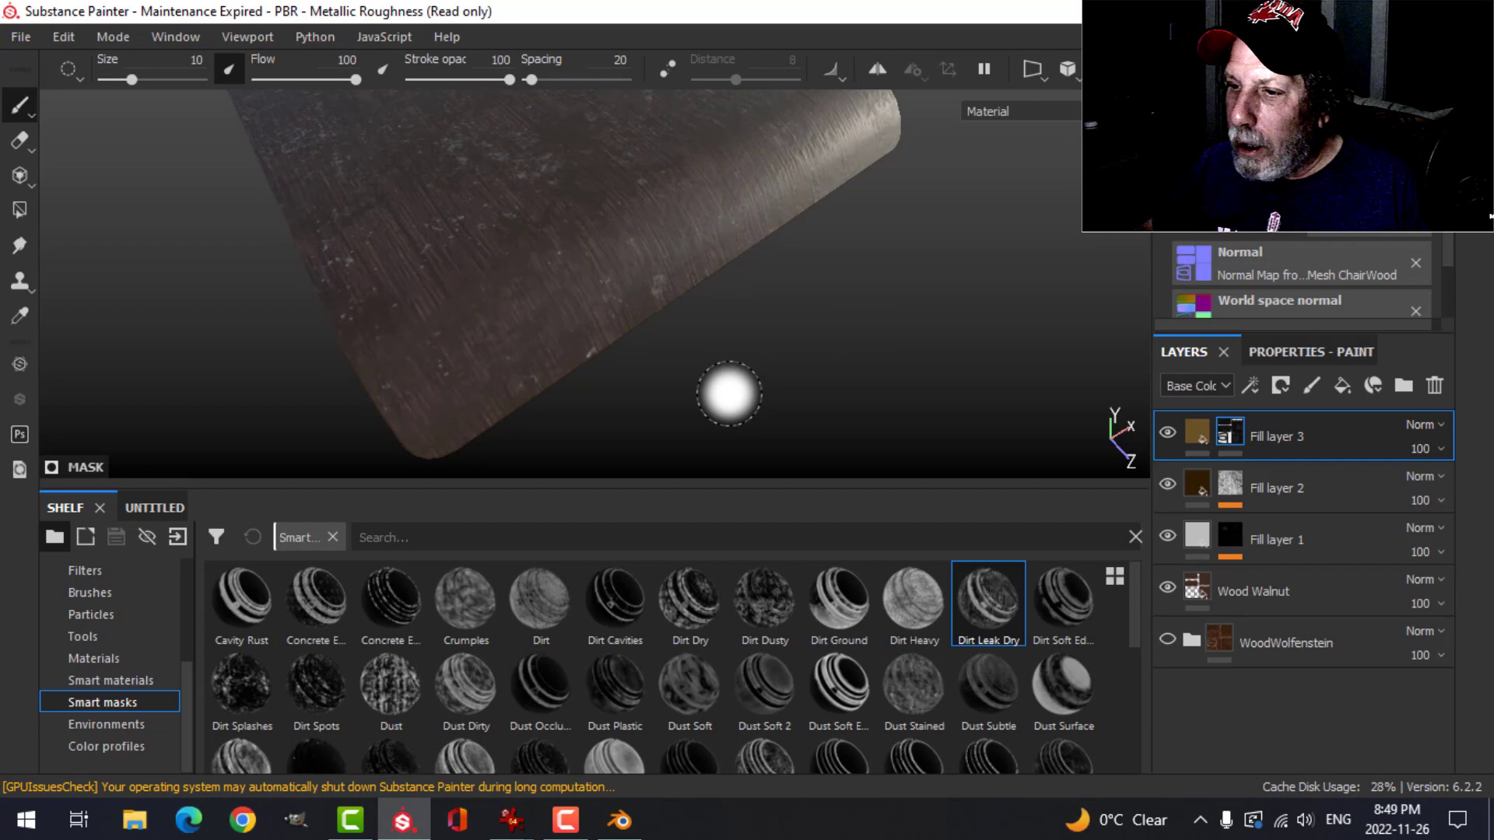
Apply the Dirt Dusty smart mask to Fill layer 3.
{"action": "left_click", "coordinate": [763, 599]}
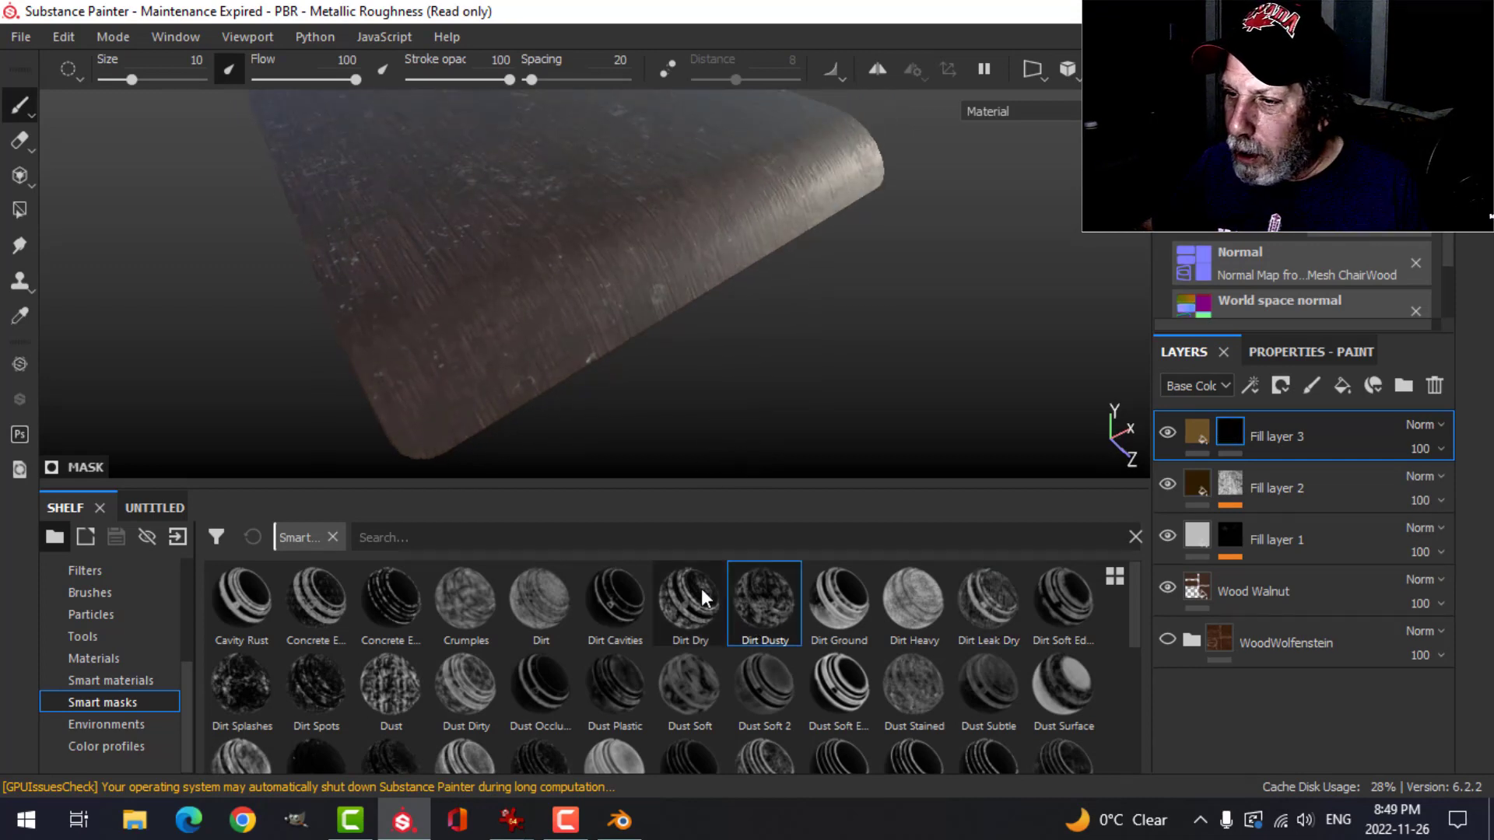
{"action": "left_click_drag", "start_coordinate": [764, 689], "coordinate": [1237, 436]}
{"action": "mouse_move", "coordinate": [786, 327]}
{"action": "left_mouse_down", "text": "alt"}
{"action": "mouse_move", "coordinate": [753, 314]}
{"action": "mouse_move", "coordinate": [725, 366]}
{"action": "left_mouse_up", "text": "alt"}
{"action": "scroll", "coordinate": [753, 315], "scroll_direction": "down", "scroll_amount": 3}
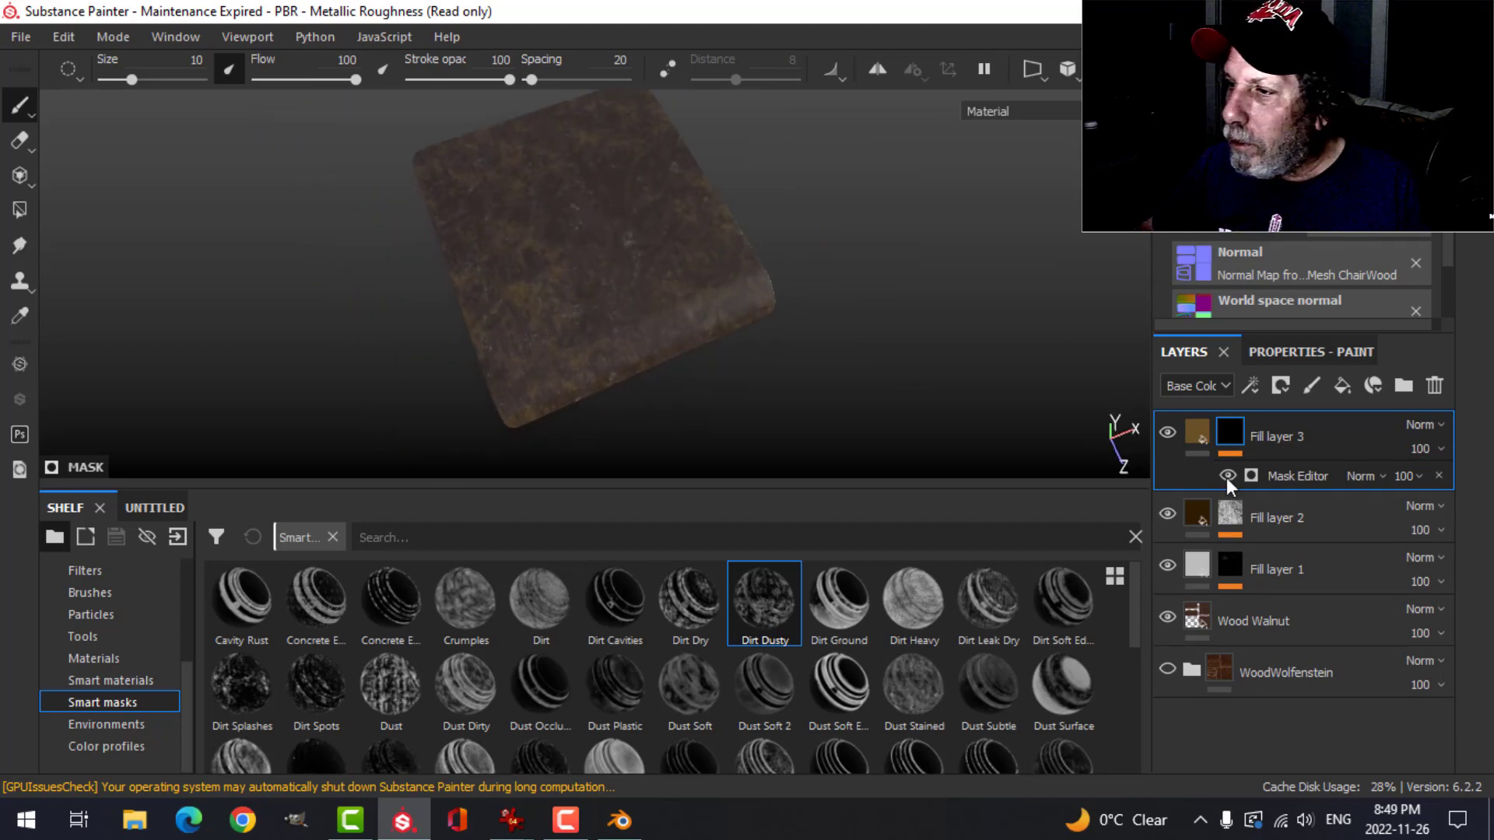
Lower the opacity of Fill layer 3 to 57.
{"action": "left_click", "coordinate": [1206, 430]}
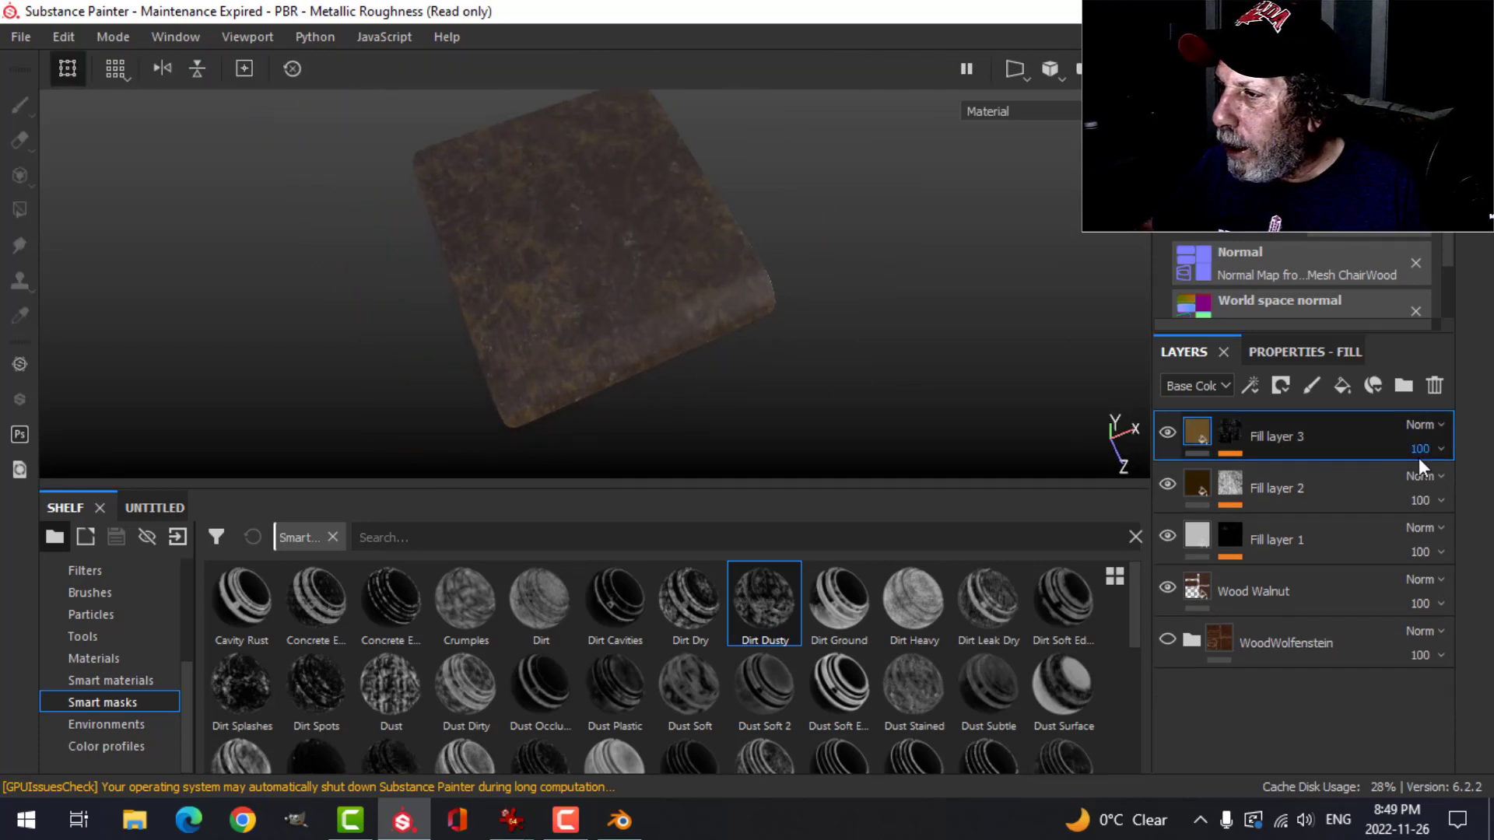
{"action": "left_click", "coordinate": [1444, 450]}
{"action": "left_click_drag", "start_coordinate": [1482, 490], "coordinate": [1463, 490]}
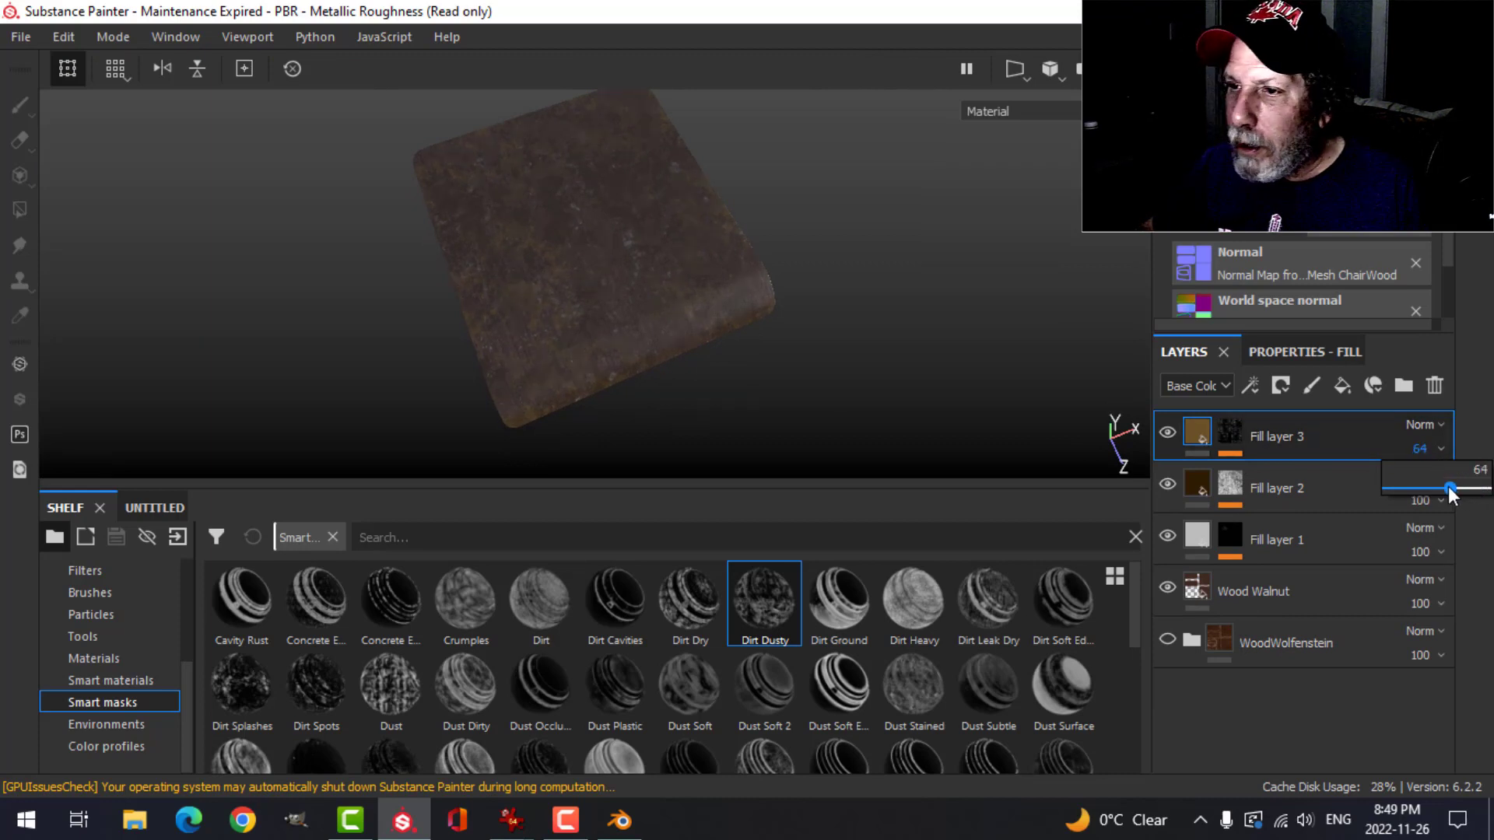
Reduce the opacity of Fill layer 3 to 22 and check the dirt on the backrest and seat.
{"action": "left_click_drag", "start_coordinate": [749, 323], "coordinate": [659, 378], "text": "alt"}
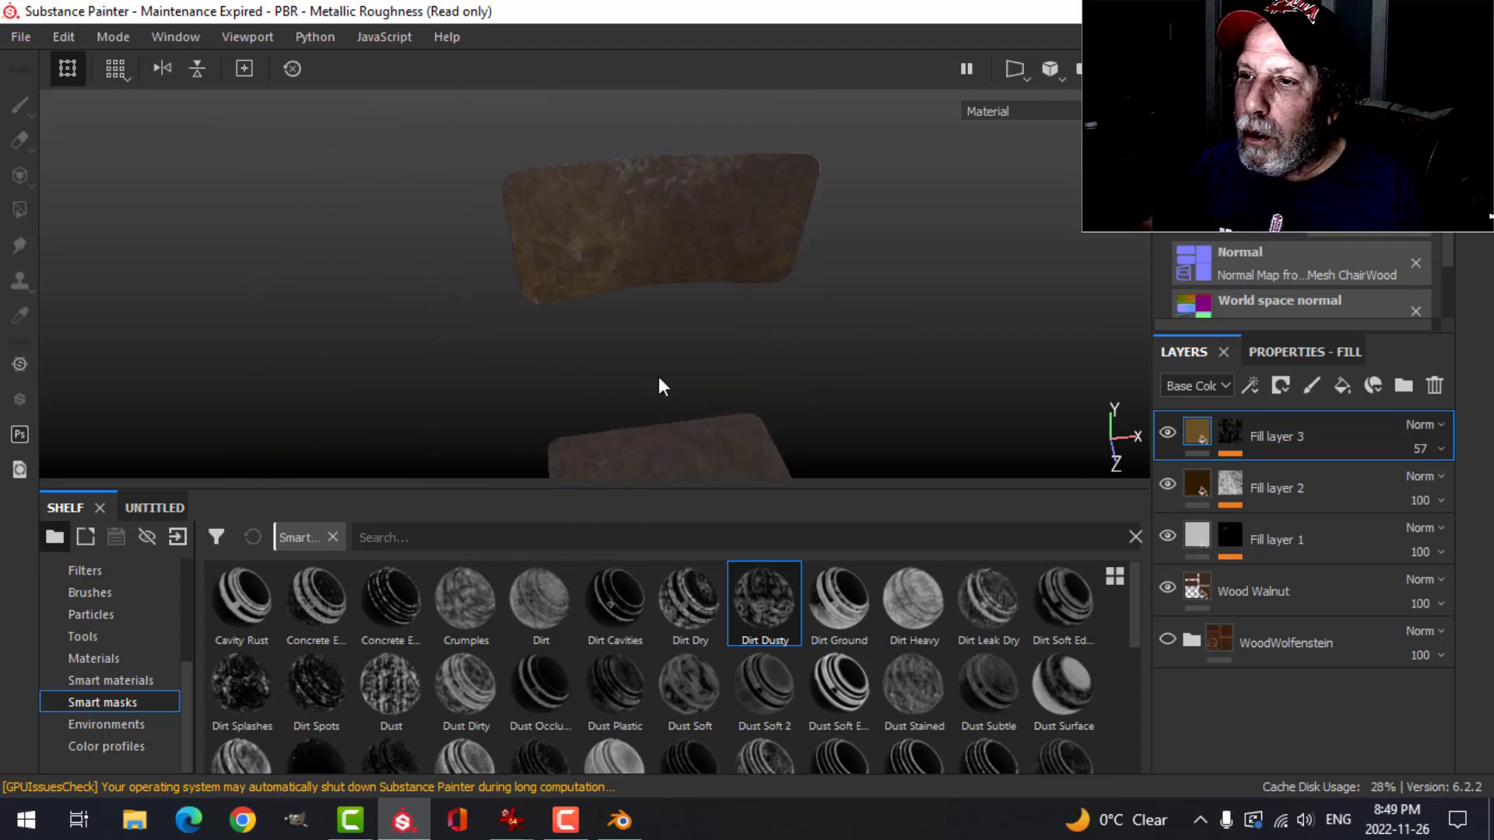
{"action": "middle_click_drag", "start_coordinate": [652, 295], "coordinate": [601, 300], "text": "alt"}
{"action": "scroll", "coordinate": [600, 300], "scroll_direction": "down", "scroll_amount": 1}
{"action": "scroll", "coordinate": [600, 300], "scroll_direction": "up", "scroll_amount": 3}
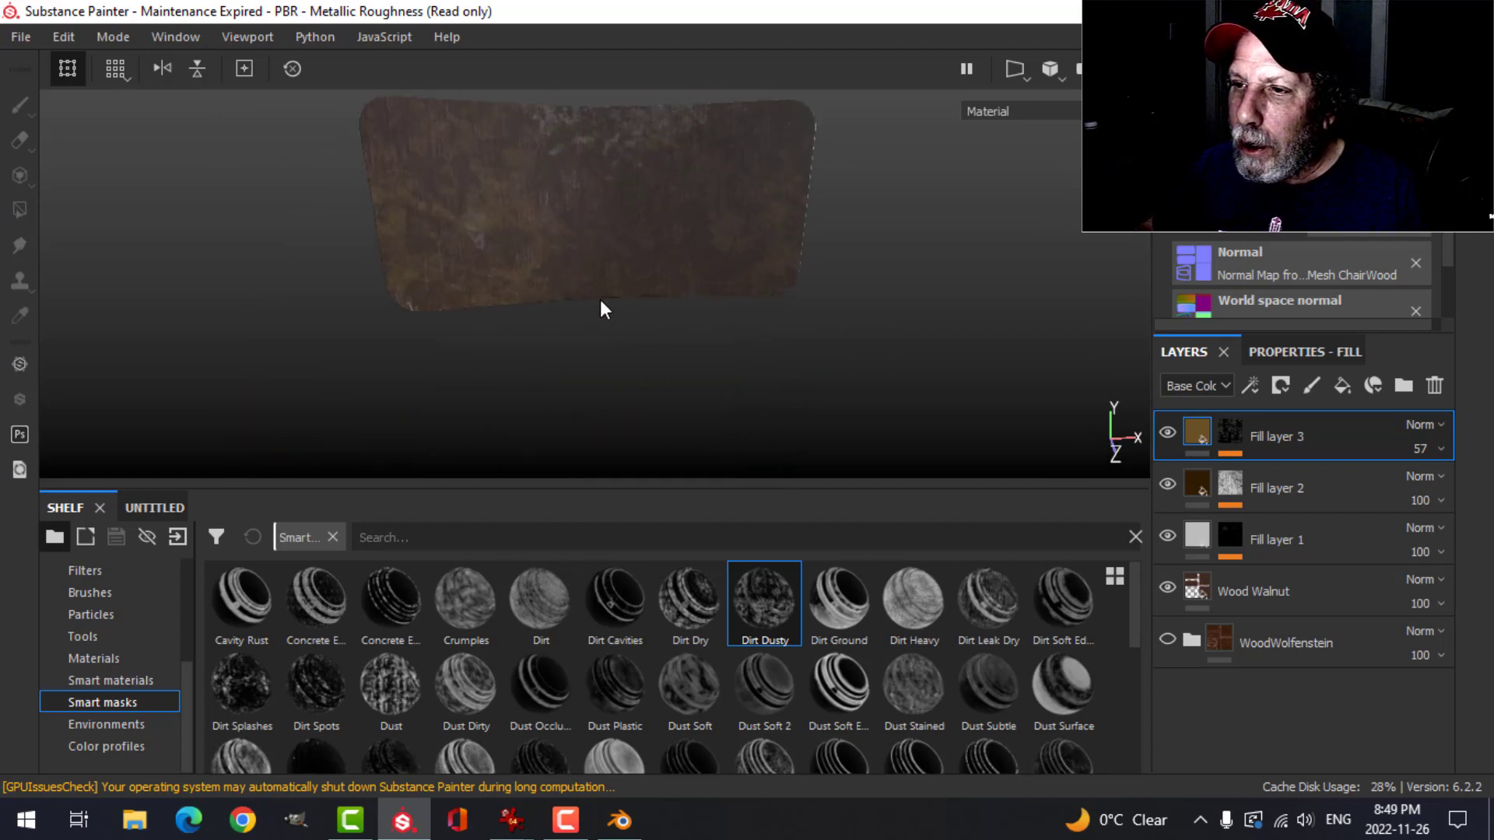
{"action": "left_click_drag", "start_coordinate": [600, 301], "coordinate": [584, 273], "text": "alt"}
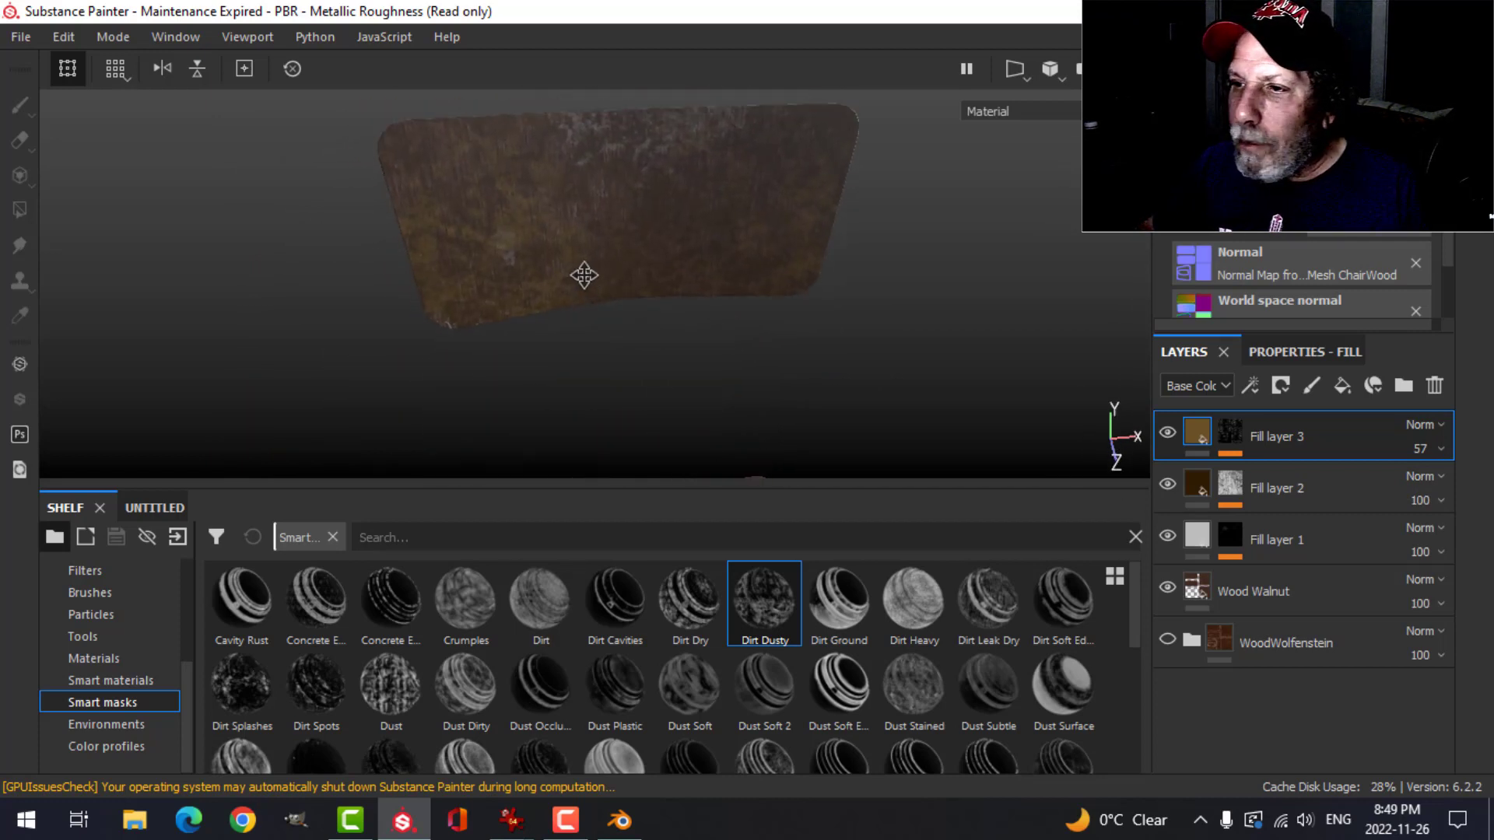
{"action": "left_click", "coordinate": [1439, 449]}
{"action": "left_click_drag", "start_coordinate": [1446, 488], "coordinate": [1407, 492]}
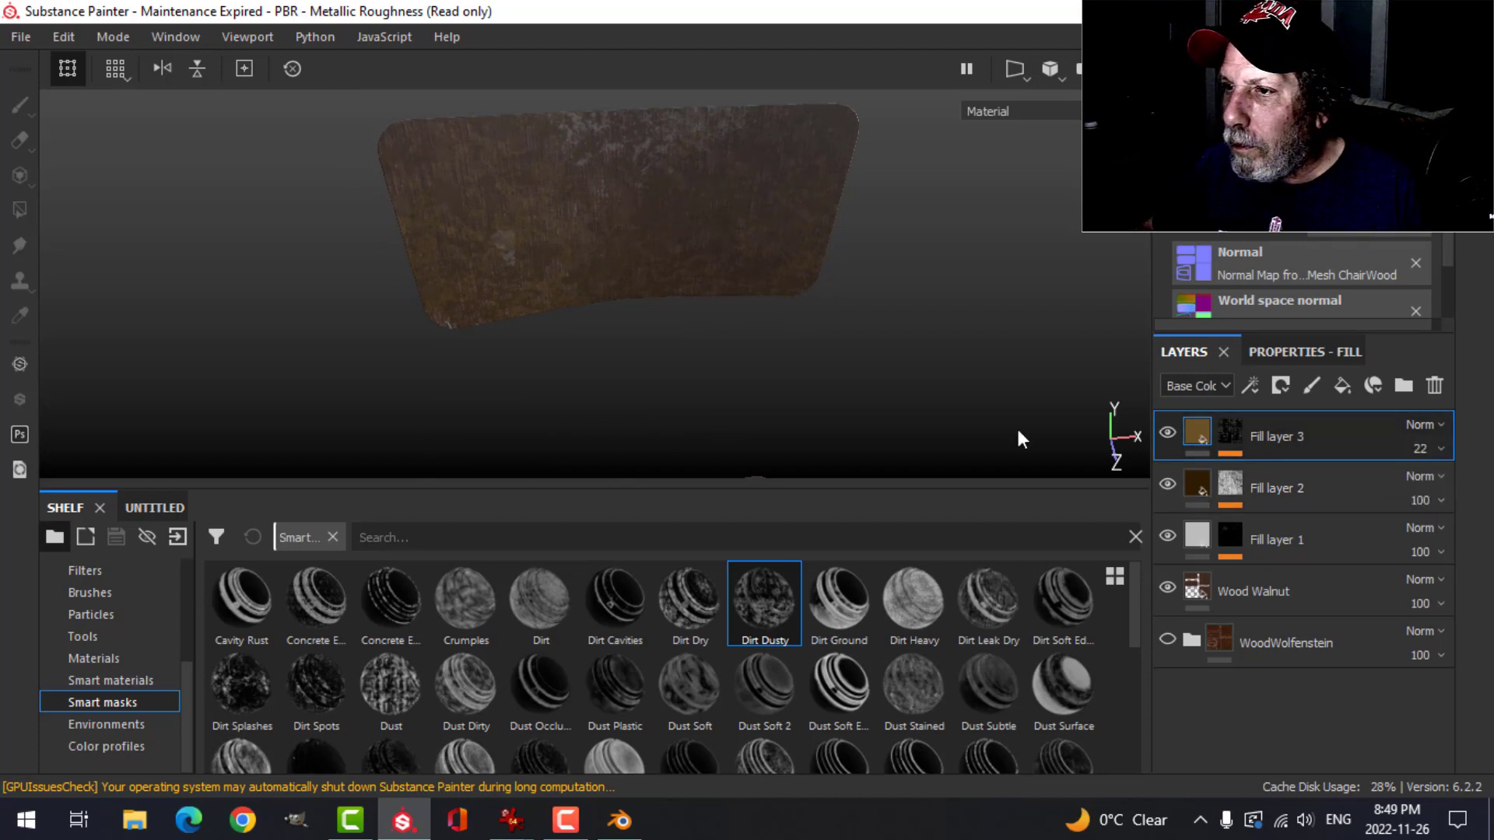
{"action": "left_click_drag", "start_coordinate": [1017, 437], "coordinate": [830, 329], "text": "alt"}
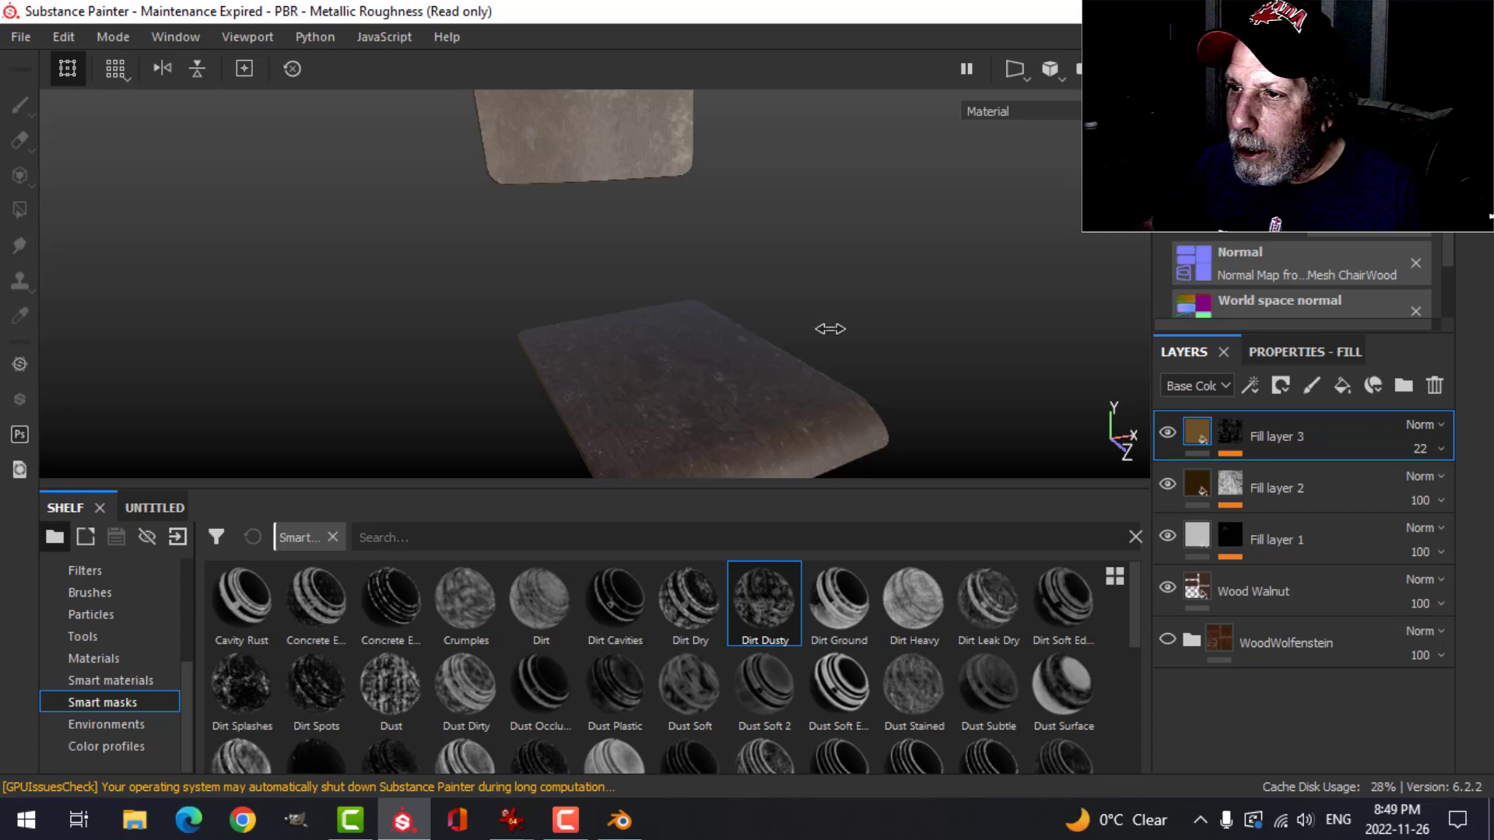
{"action": "mouse_move", "coordinate": [831, 328]}
{"action": "right_mouse_down", "text": "shift"}
{"action": "mouse_move", "coordinate": [791, 353]}
{"action": "mouse_move", "coordinate": [807, 349]}
{"action": "right_mouse_up", "text": "shift"}
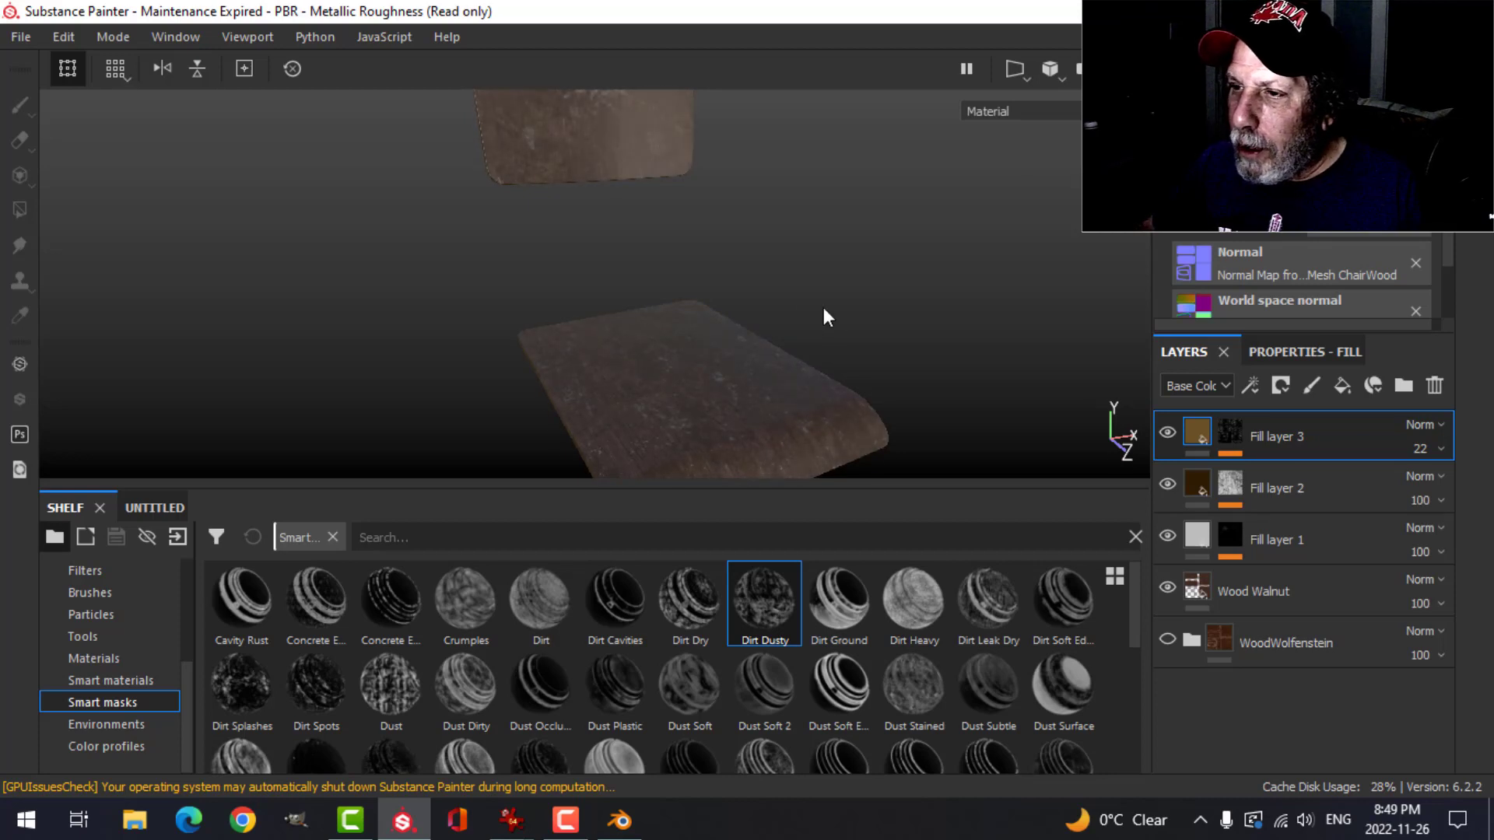
{"action": "left_click_drag", "start_coordinate": [825, 316], "coordinate": [737, 291], "text": "alt"}
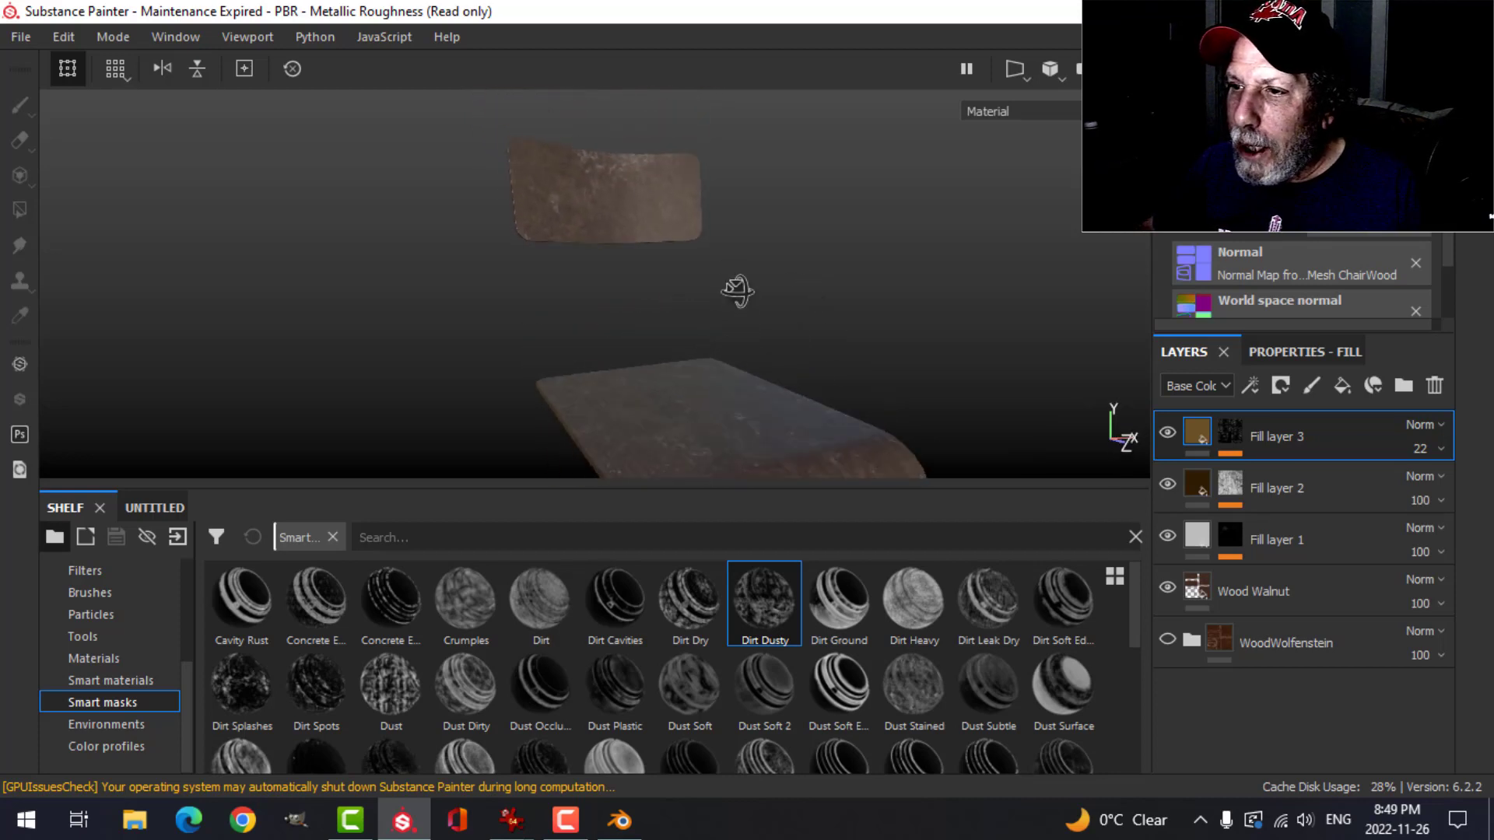
{"action": "middle_click_drag", "start_coordinate": [737, 291], "coordinate": [765, 321], "text": "alt"}
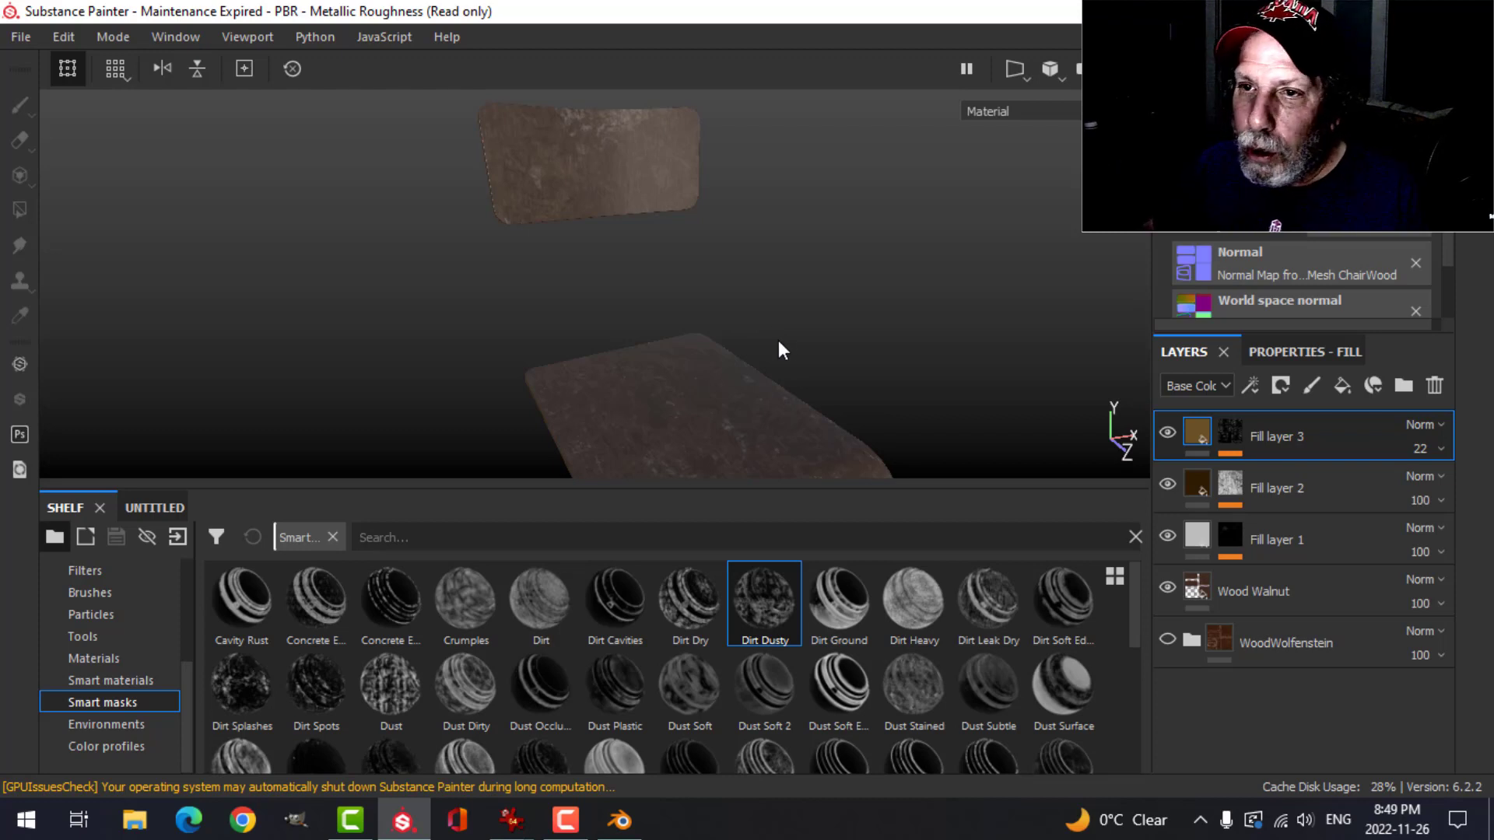
Open the texture export settings for the chair project.
{"action": "left_click", "coordinate": [19, 37]}
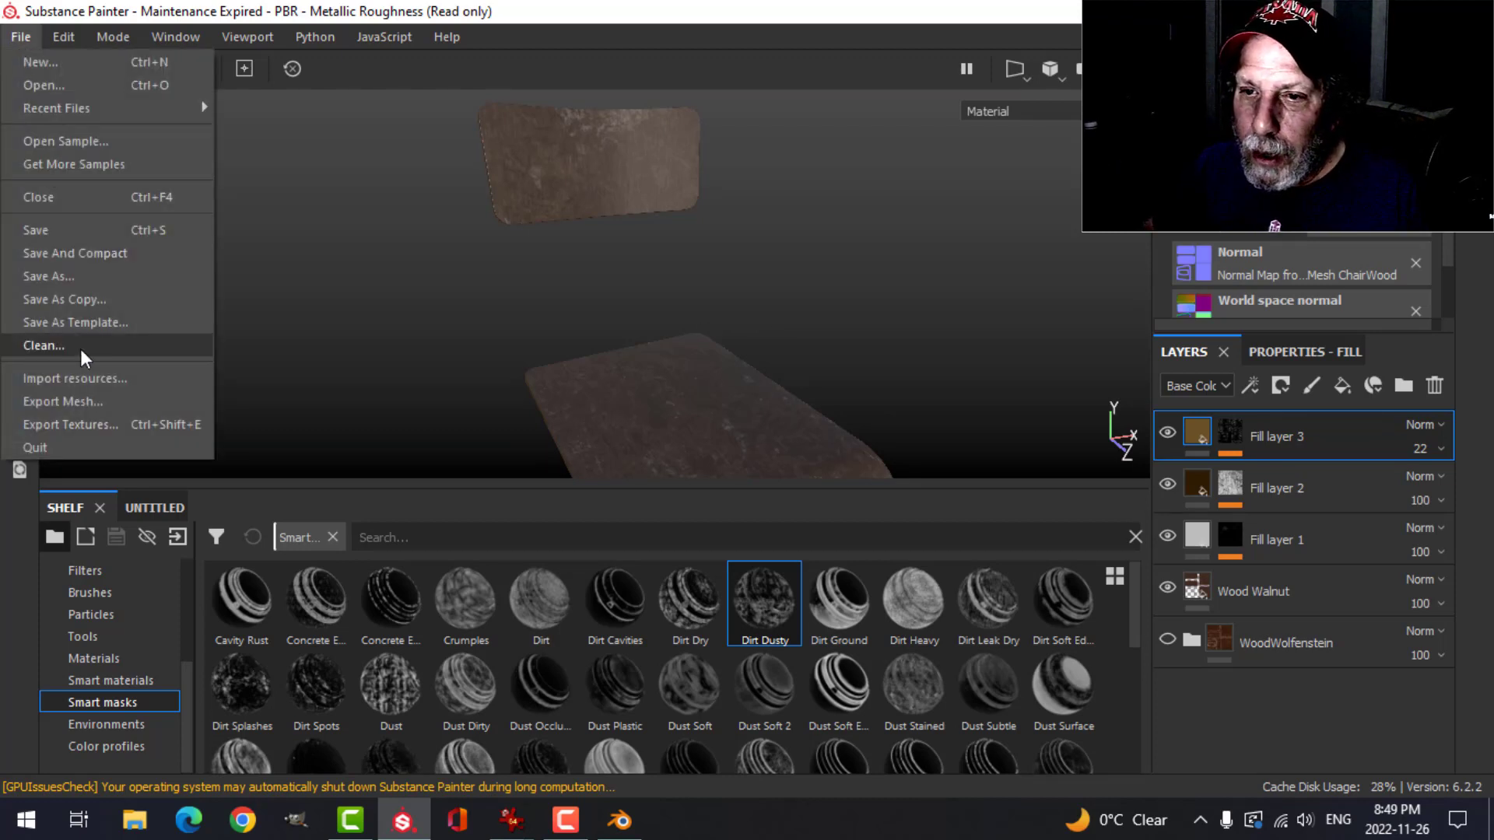
{"action": "left_click", "coordinate": [101, 419]}
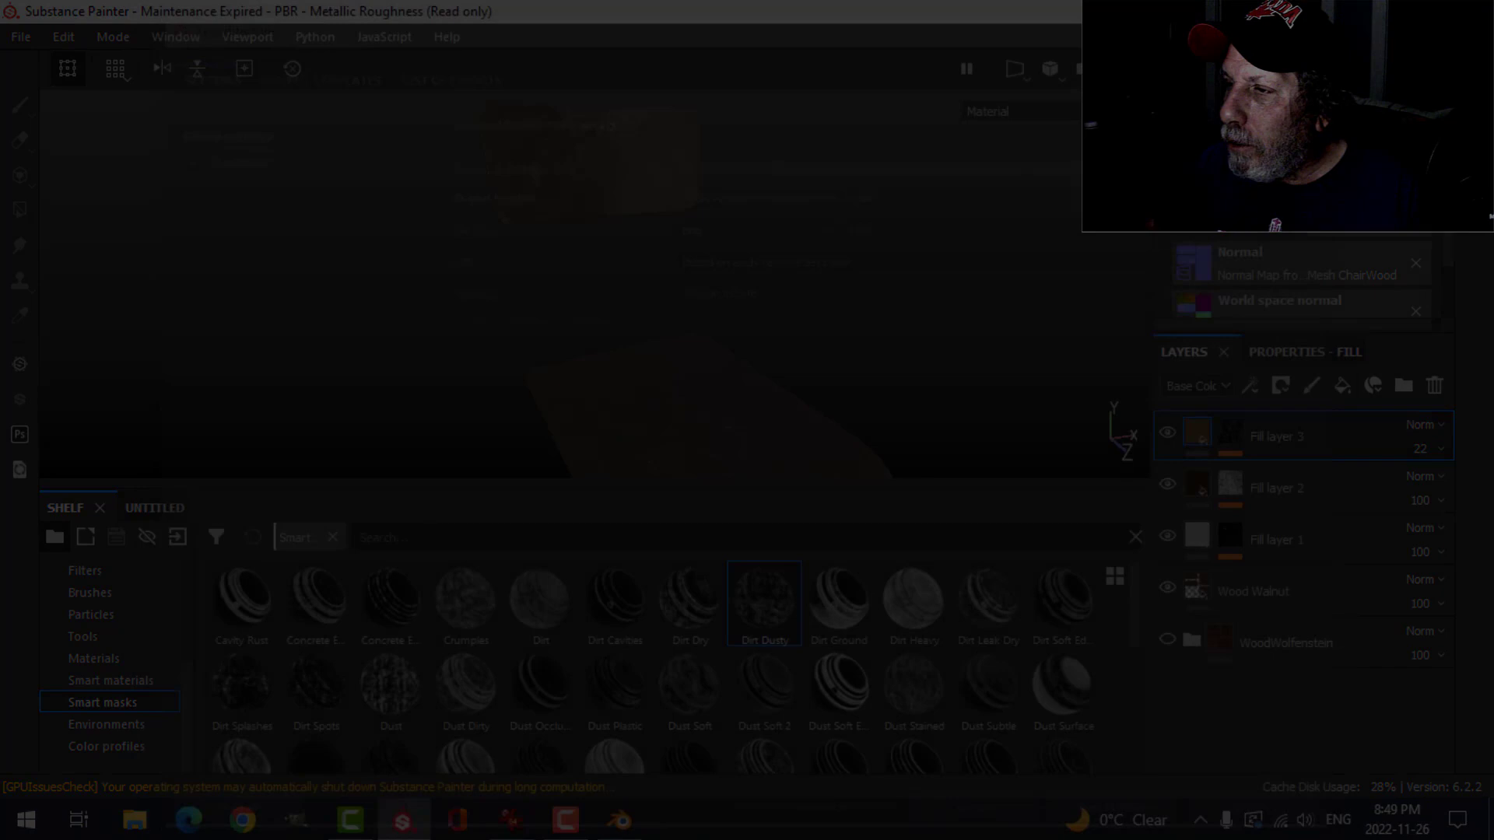
Switch to Blender's Shading workspace and load all five exported ChairWood textures into the ChairWood material with Principled Texture Setup.
{"action": "left_click", "coordinate": [686, 42]}
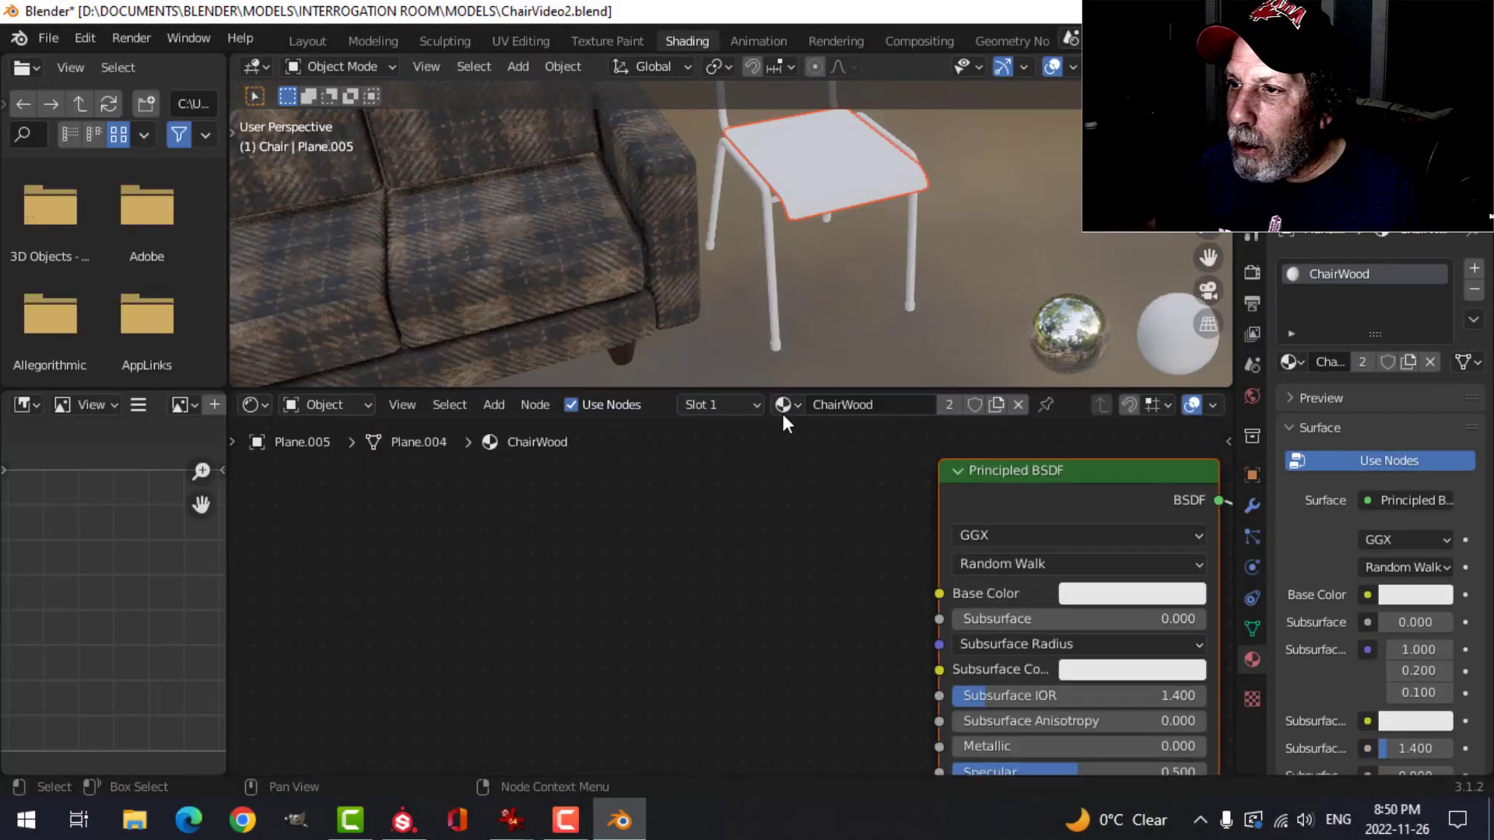
{"action": "scroll", "coordinate": [909, 273], "scroll_direction": "down", "scroll_amount": 3}
{"action": "middle_click_drag", "start_coordinate": [922, 283], "coordinate": [748, 294]}
{"action": "scroll", "coordinate": [771, 271], "scroll_direction": "down", "scroll_amount": 2}
{"action": "scroll", "coordinate": [749, 294], "scroll_direction": "up", "scroll_amount": 4}
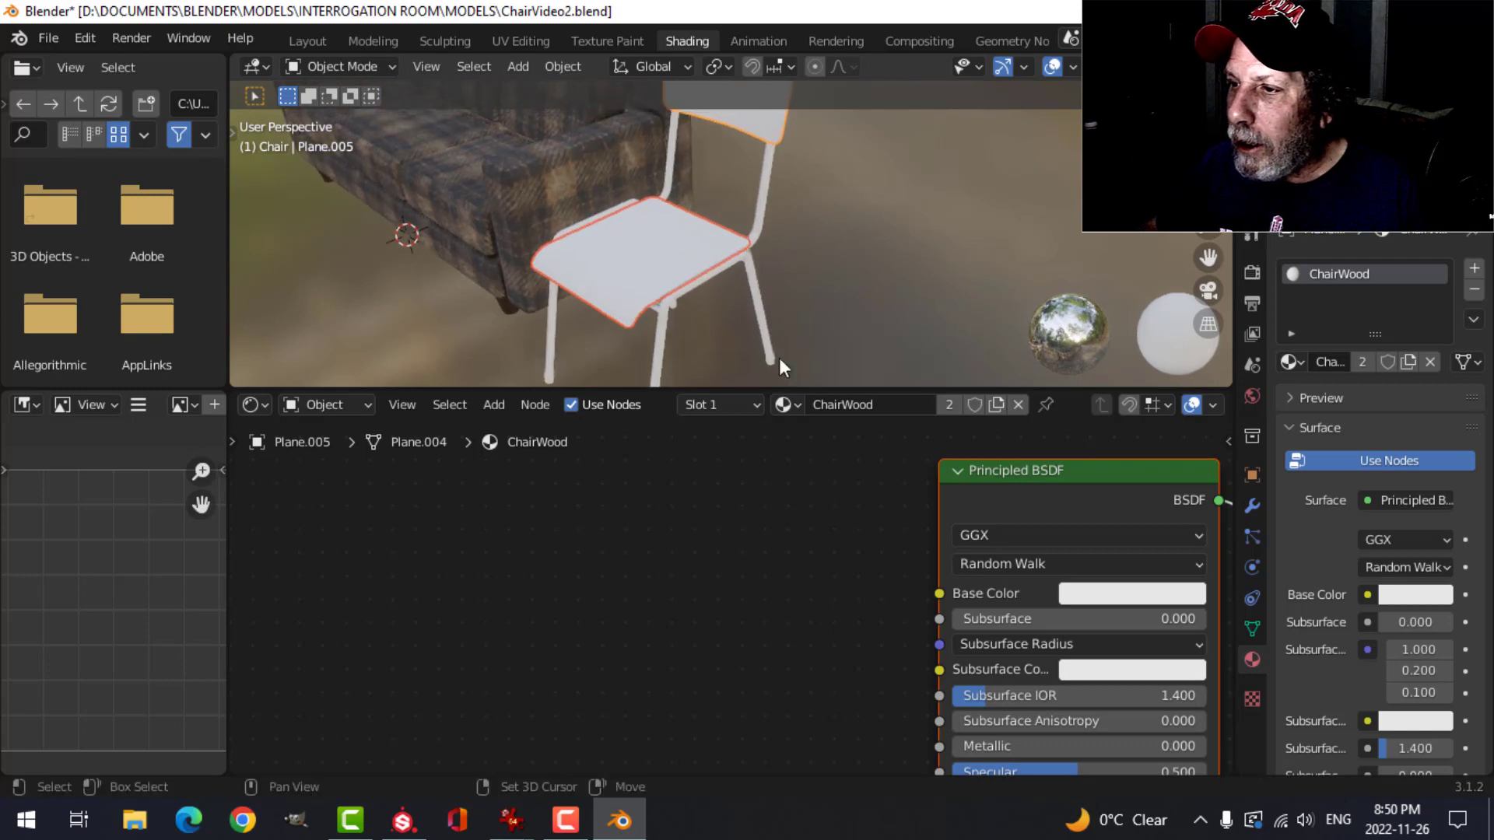
{"action": "scroll", "coordinate": [743, 490], "scroll_direction": "down", "scroll_amount": 3}
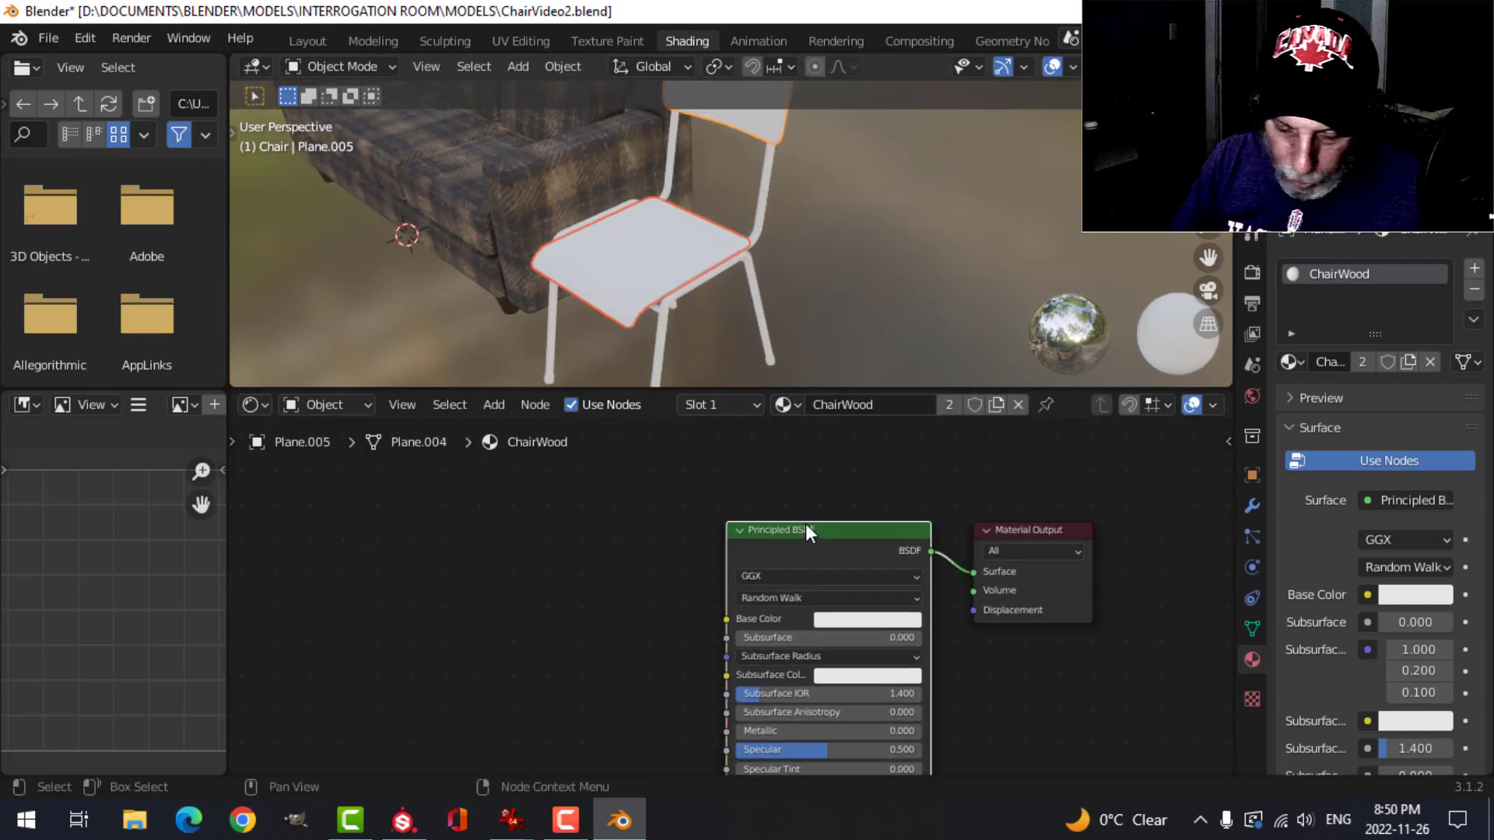
{"action": "key", "text": "ctrl+shift+t"}
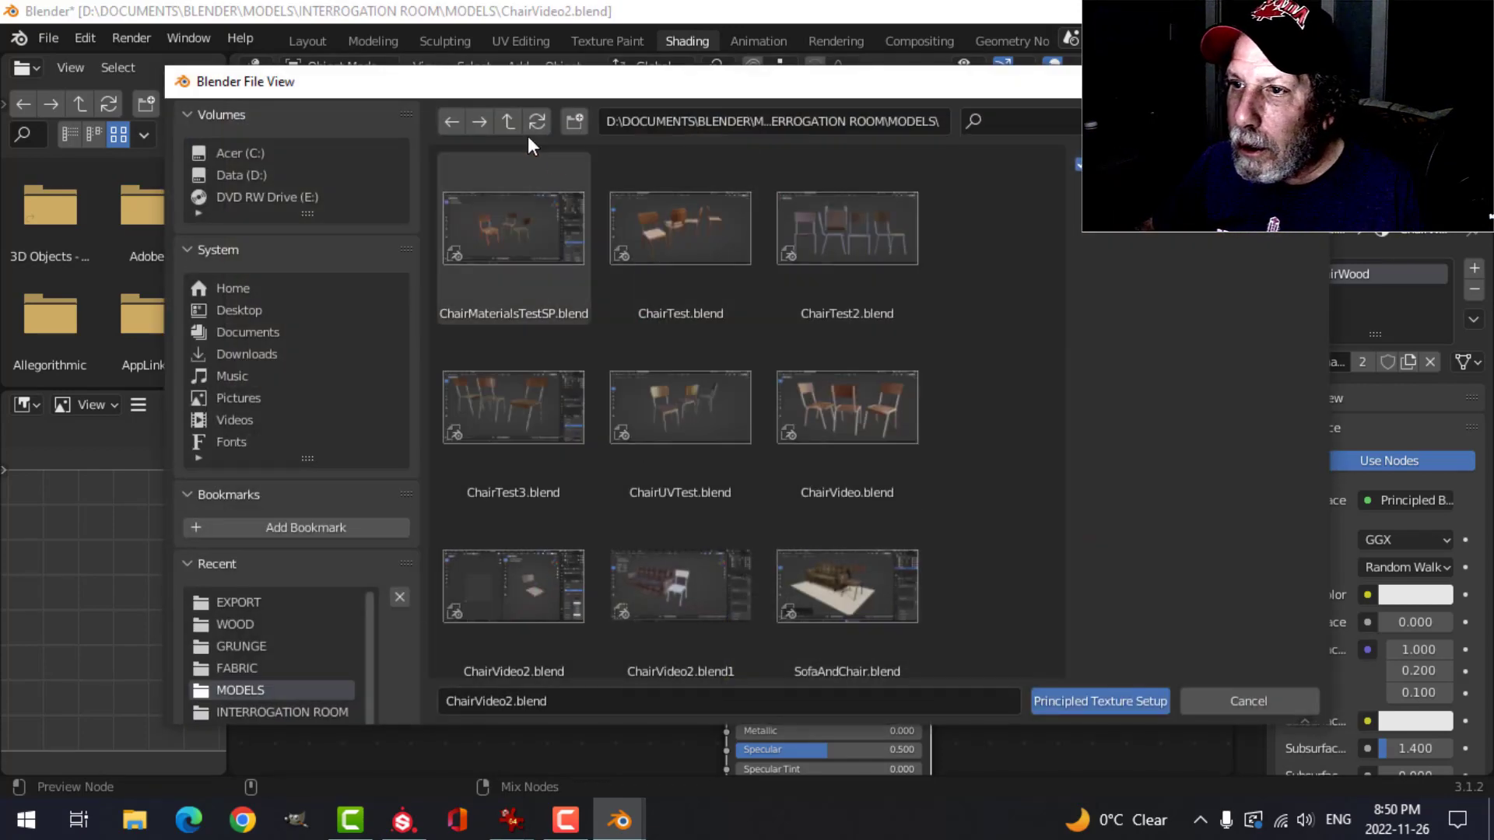
{"action": "left_click", "coordinate": [508, 121]}
{"action": "double_click", "coordinate": [866, 279]}
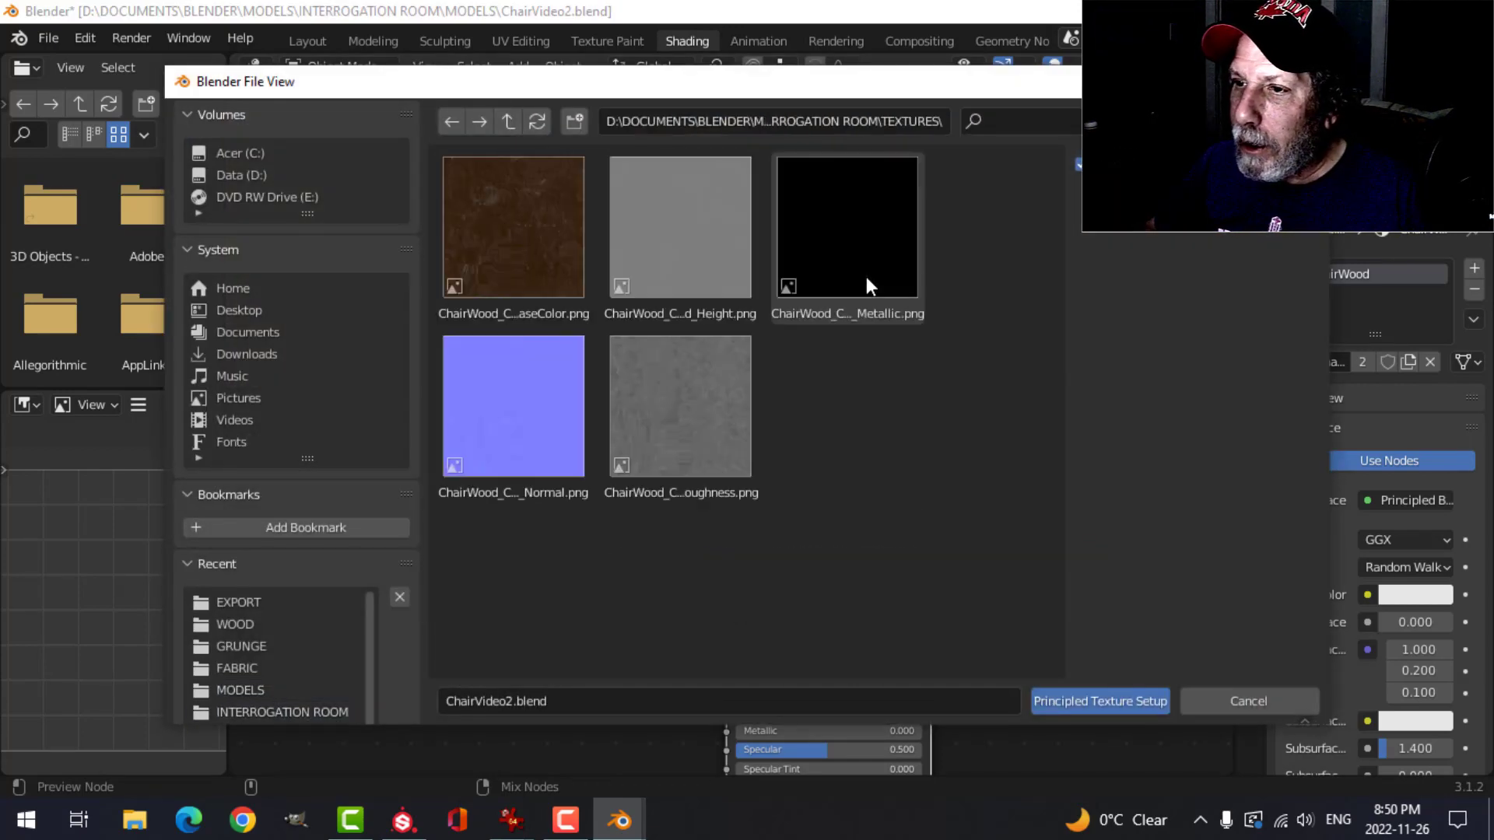
{"action": "key", "text": "a"}
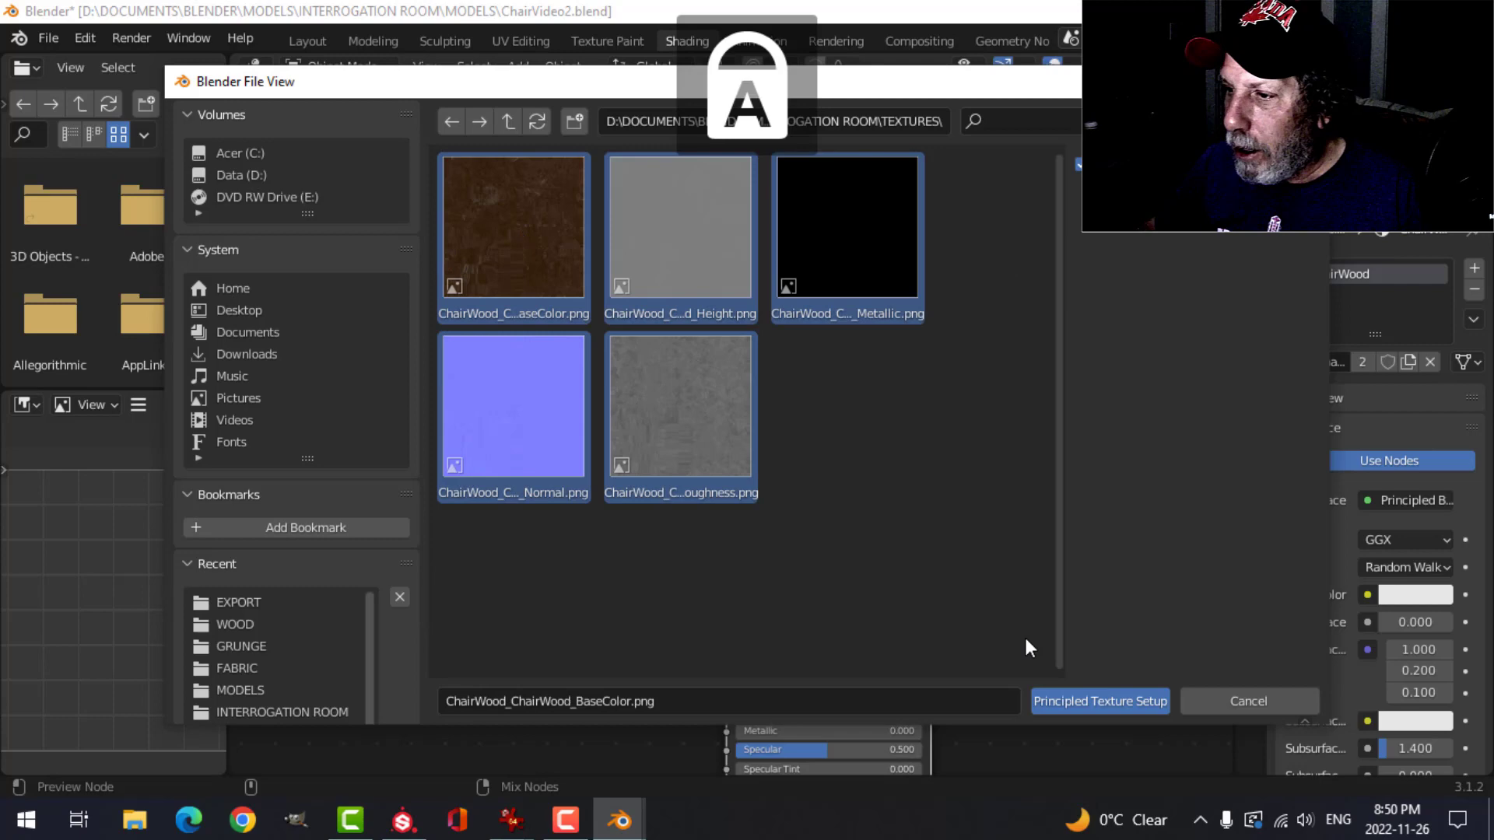
{"action": "left_click", "coordinate": [1076, 702]}
Inspect the textured seat and backrest in the Layout workspace and check the separate metal frame and leg parts.
{"action": "middle_click_drag", "start_coordinate": [706, 339], "coordinate": [694, 260]}
{"action": "scroll", "coordinate": [694, 260], "scroll_direction": "up", "scroll_amount": 4}
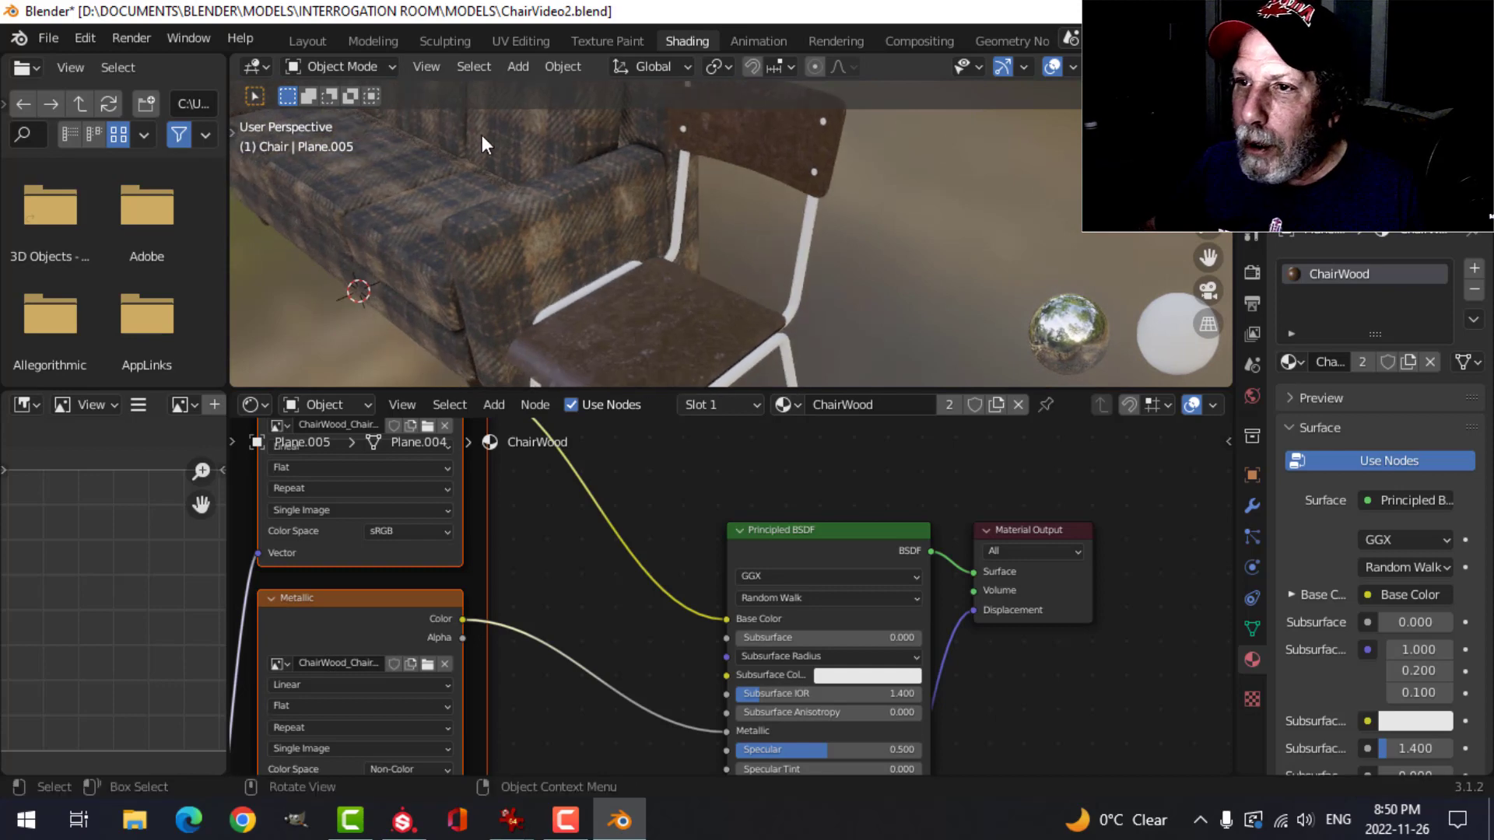
{"action": "left_click", "coordinate": [318, 44]}
{"action": "middle_click_drag", "start_coordinate": [805, 361], "coordinate": [746, 297]}
{"action": "left_click", "coordinate": [822, 282]}
{"action": "scroll", "coordinate": [833, 319], "scroll_direction": "down", "scroll_amount": 3}
{"action": "middle_click_drag", "start_coordinate": [842, 354], "coordinate": [770, 373]}
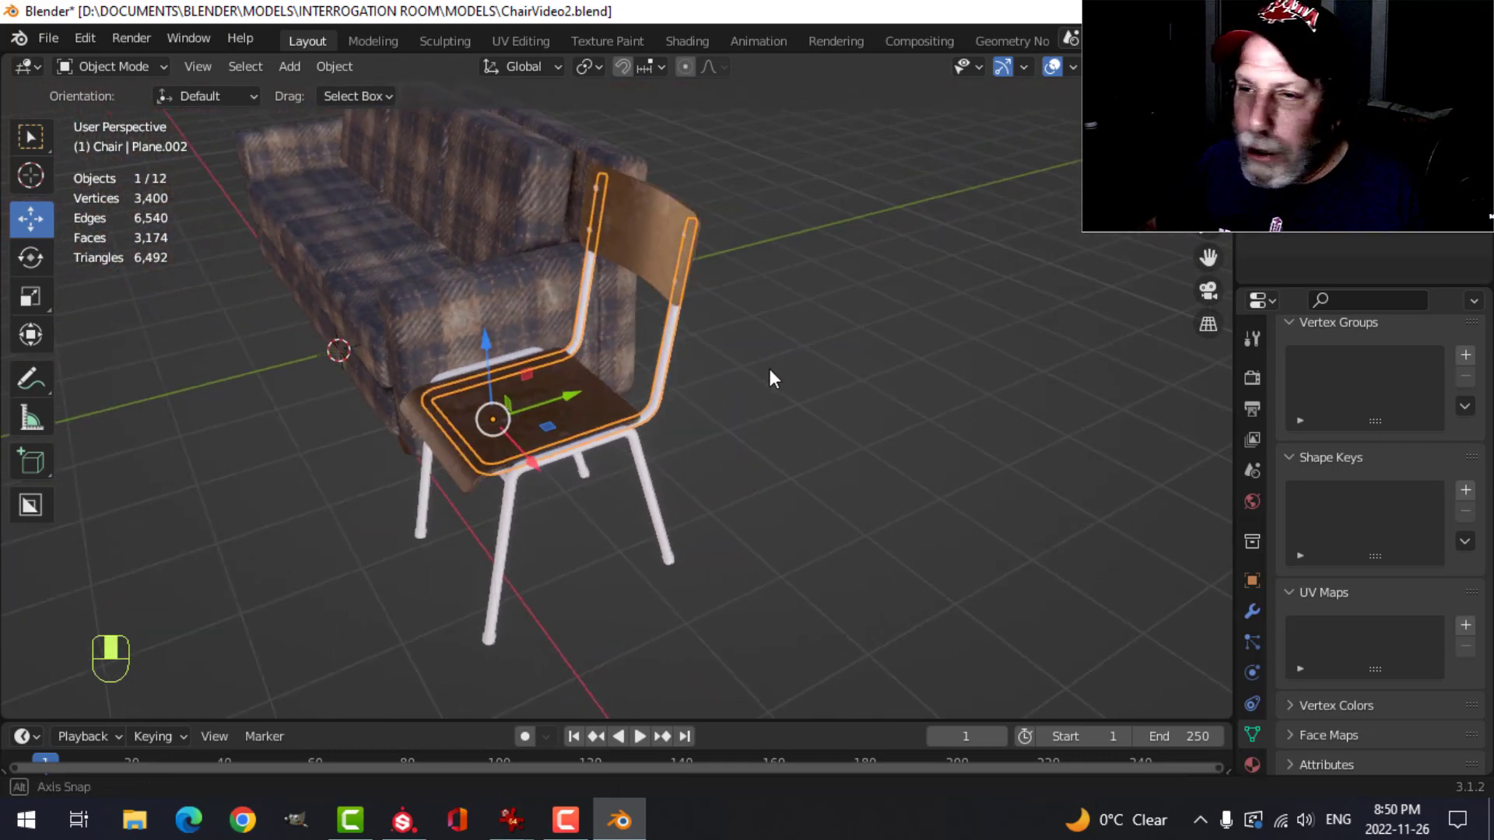
{"action": "left_click", "coordinate": [662, 487]}
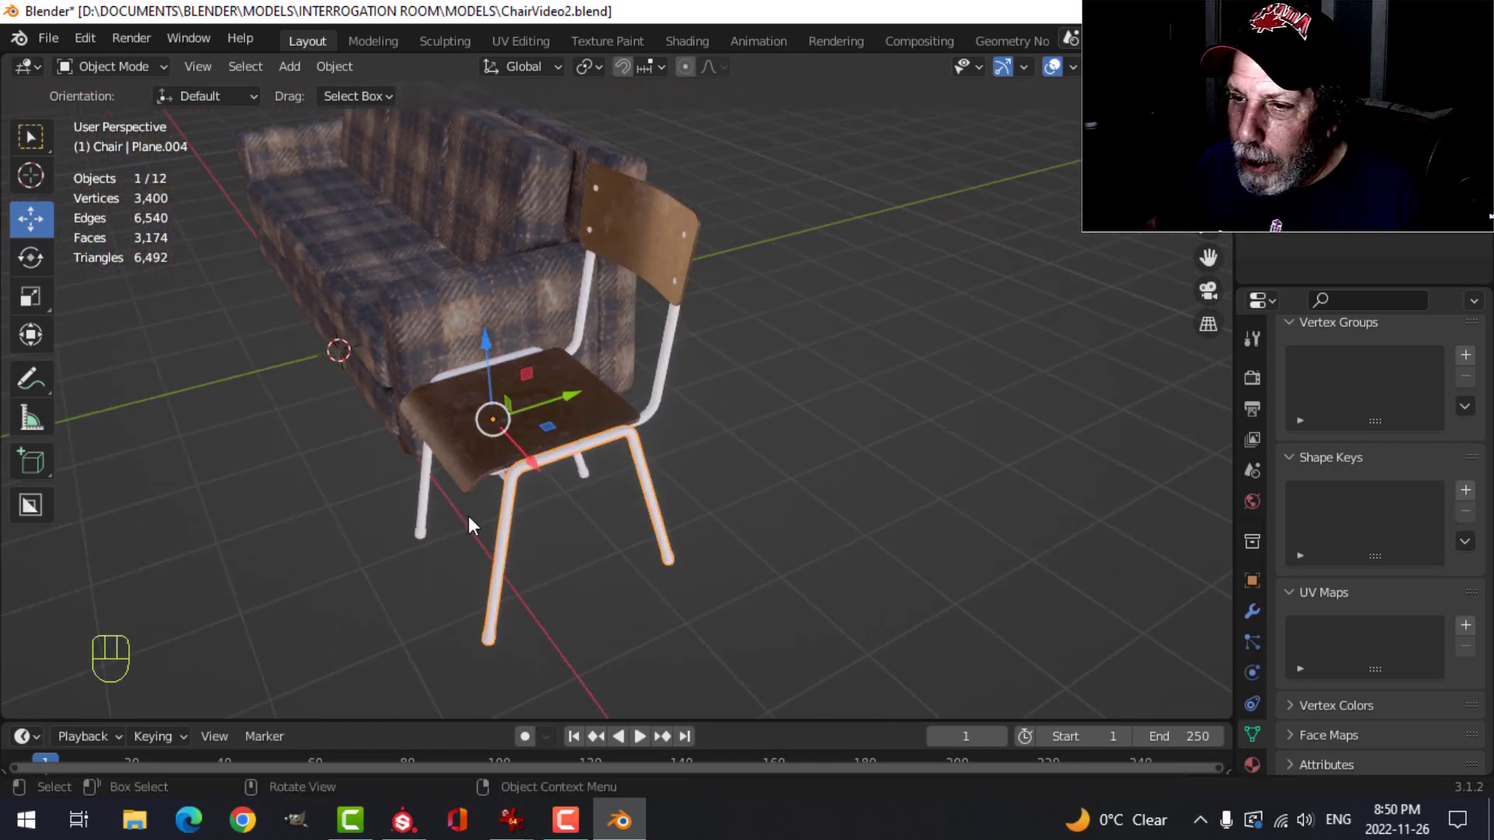
{"action": "left_click", "coordinate": [447, 495]}
{"action": "middle_click_drag", "start_coordinate": [447, 495], "coordinate": [756, 394]}
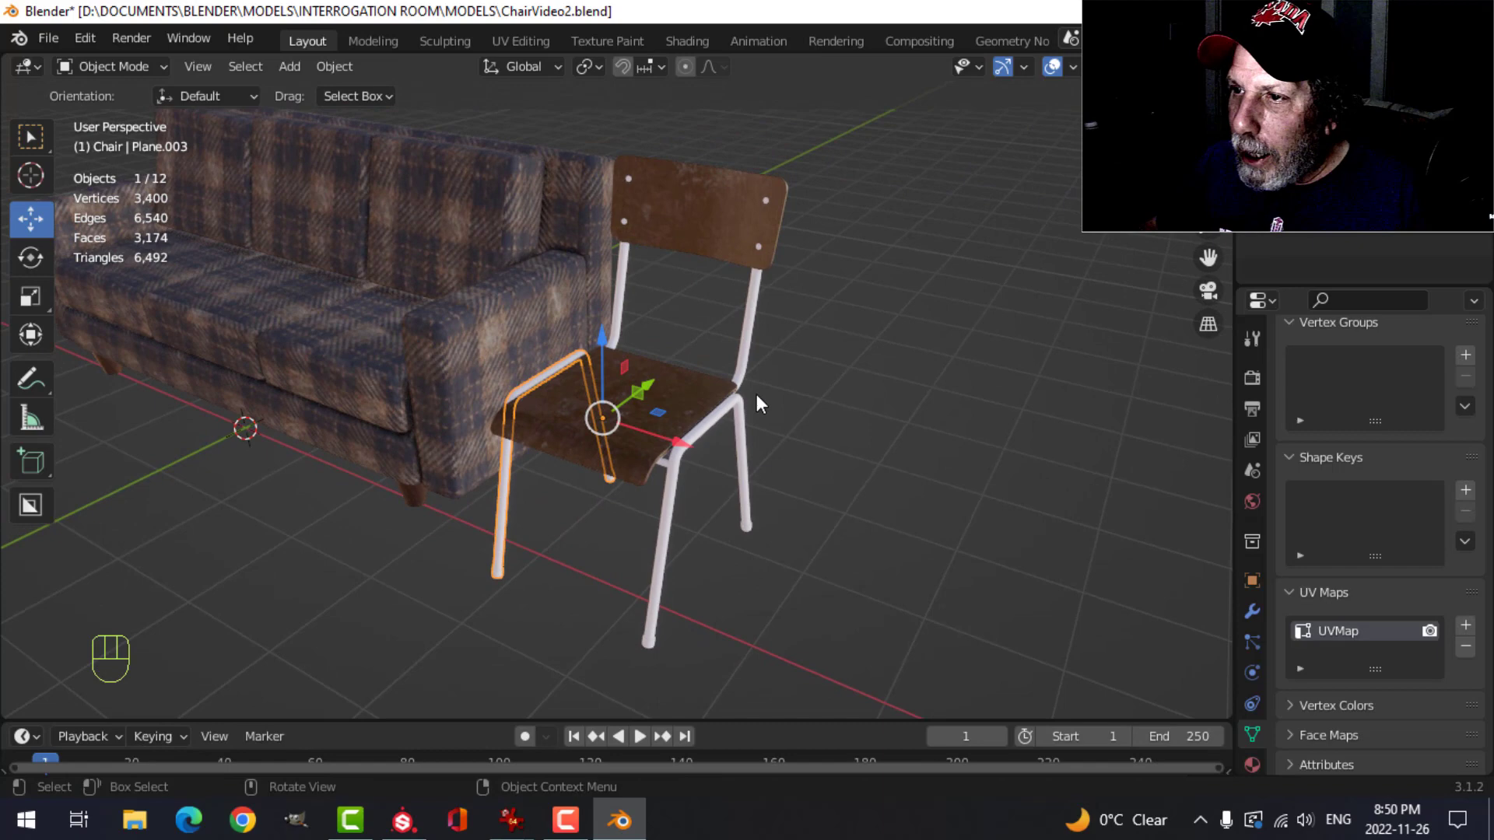
Examine the UV seams of the two side leg frames in the UV Editing workspace.
{"action": "left_click", "coordinate": [520, 41]}
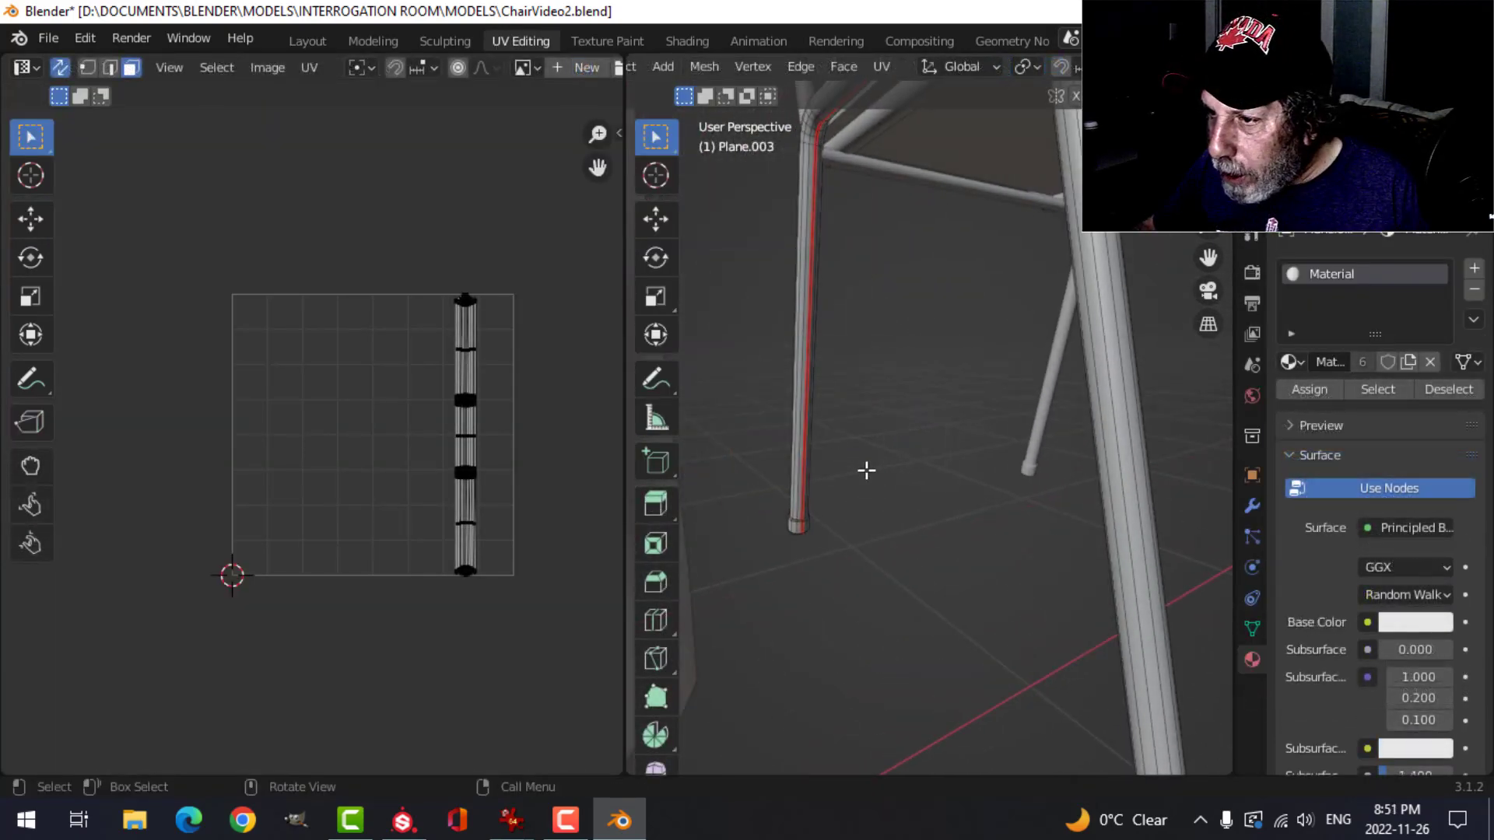
{"action": "scroll", "coordinate": [851, 504], "scroll_direction": "up", "scroll_amount": 2}
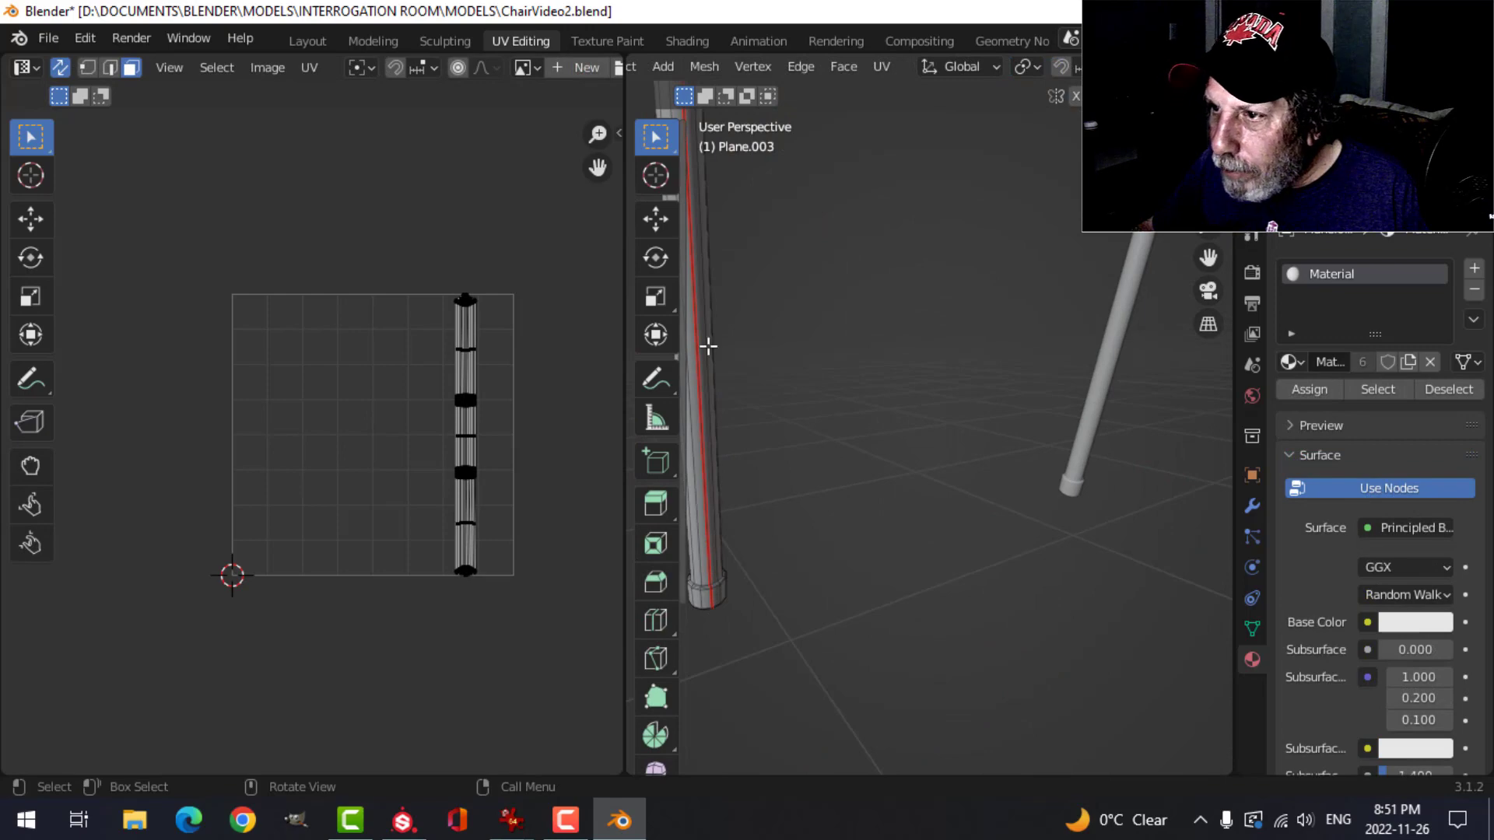
{"action": "middle_click_drag", "start_coordinate": [708, 346], "coordinate": [1087, 427]}
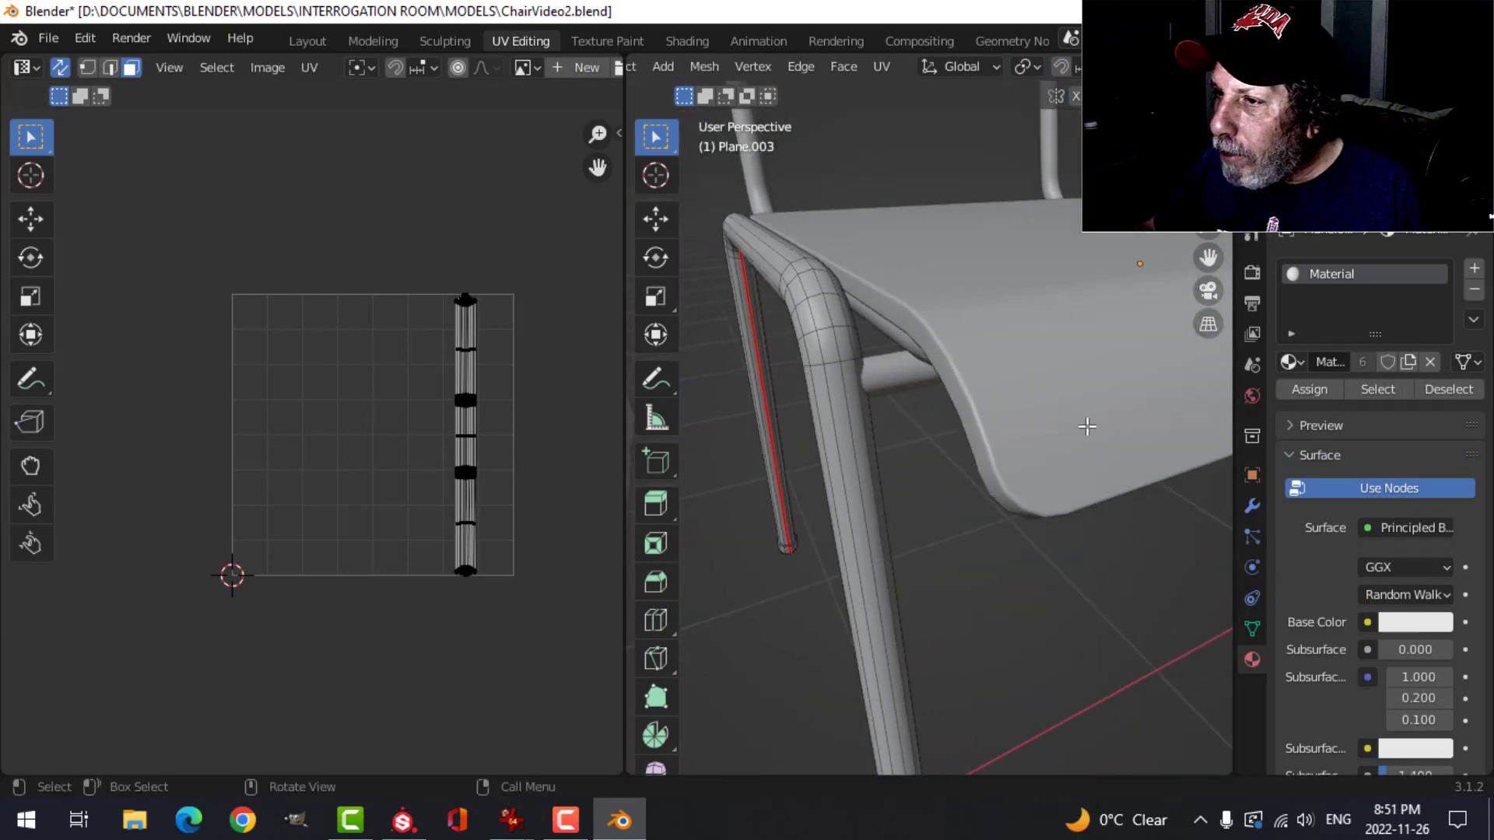
{"action": "key", "text": "Tab"}
{"action": "scroll", "coordinate": [1071, 467], "scroll_direction": "down", "scroll_amount": 6}
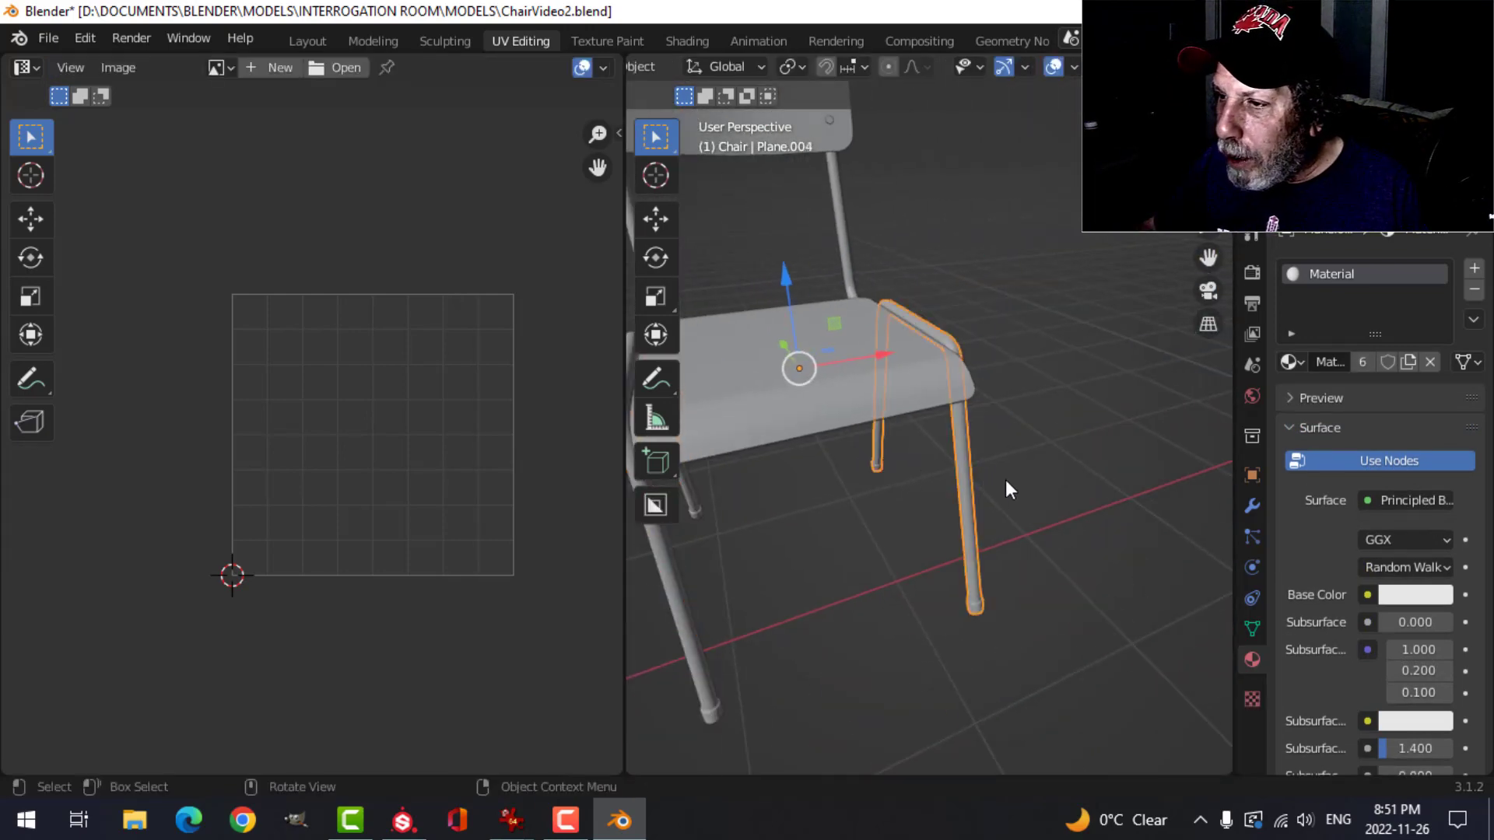
{"action": "key", "text": "Tab"}
{"action": "middle_click_drag", "start_coordinate": [1005, 479], "coordinate": [817, 311]}
{"action": "key", "text": "Tab"}
Examine the UV seams of the tubular frame that supports the seat and backrest.
{"action": "left_click", "coordinate": [904, 285]}
{"action": "key", "text": "Tab"}
{"action": "scroll", "coordinate": [967, 330], "scroll_direction": "up", "scroll_amount": 5}
{"action": "scroll", "coordinate": [922, 435], "scroll_direction": "down", "scroll_amount": 4}
{"action": "scroll", "coordinate": [1004, 210], "scroll_direction": "down", "scroll_amount": 2}
{"action": "scroll", "coordinate": [1047, 390], "scroll_direction": "up", "scroll_amount": 3}
{"action": "scroll", "coordinate": [930, 463], "scroll_direction": "down", "scroll_amount": 6}
{"action": "key", "text": "Tab"}
Examine the UV seams of the crossbars under the seat, one bar at a time.
{"action": "middle_click_drag", "start_coordinate": [866, 462], "coordinate": [859, 431]}
{"action": "middle_click_drag", "start_coordinate": [867, 543], "coordinate": [827, 428]}
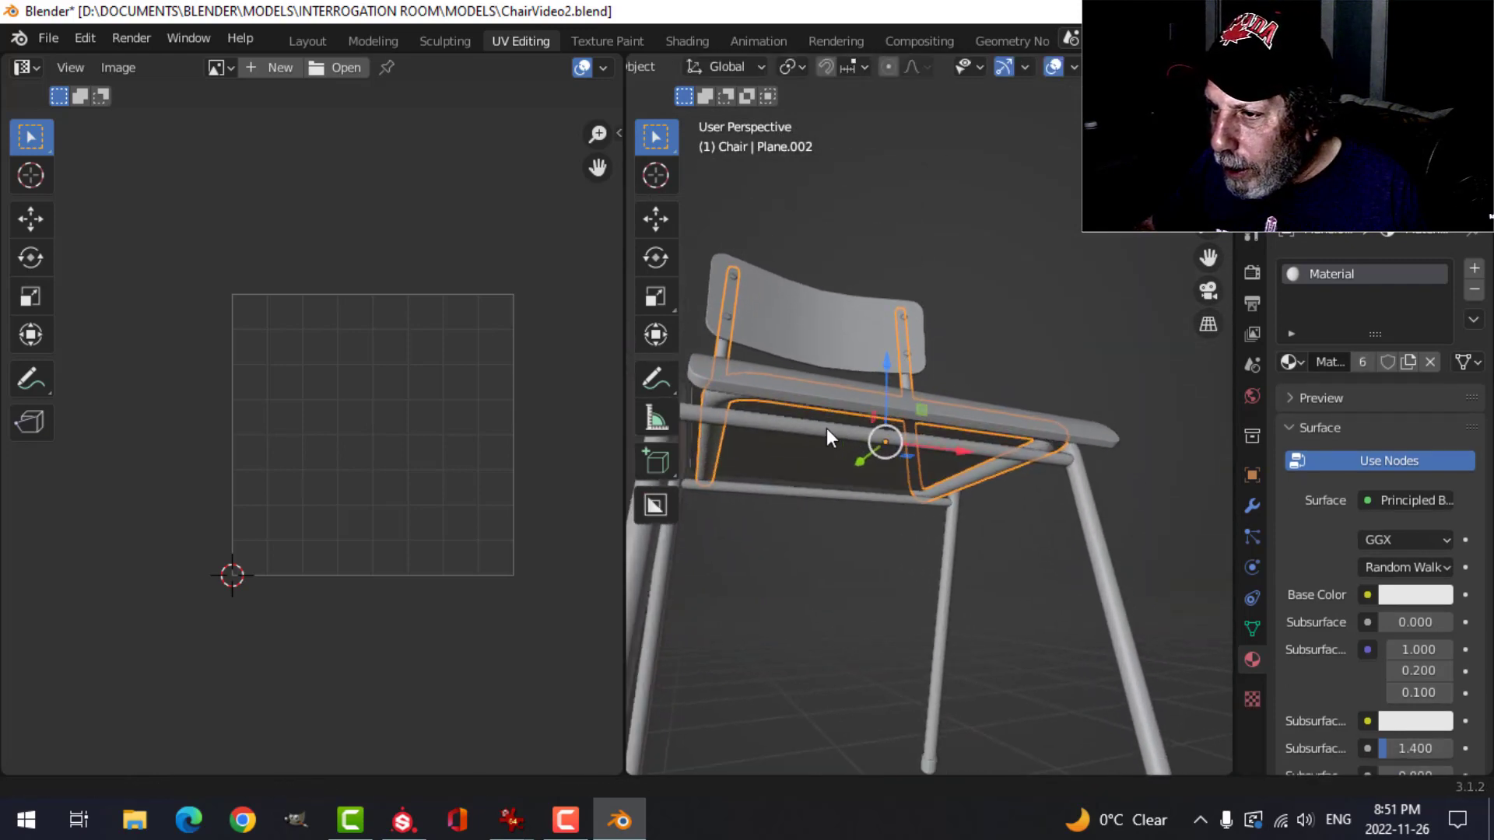
{"action": "left_click", "coordinate": [823, 425]}
{"action": "key", "text": "Tab"}
{"action": "scroll", "coordinate": [958, 443], "scroll_direction": "up", "scroll_amount": 5}
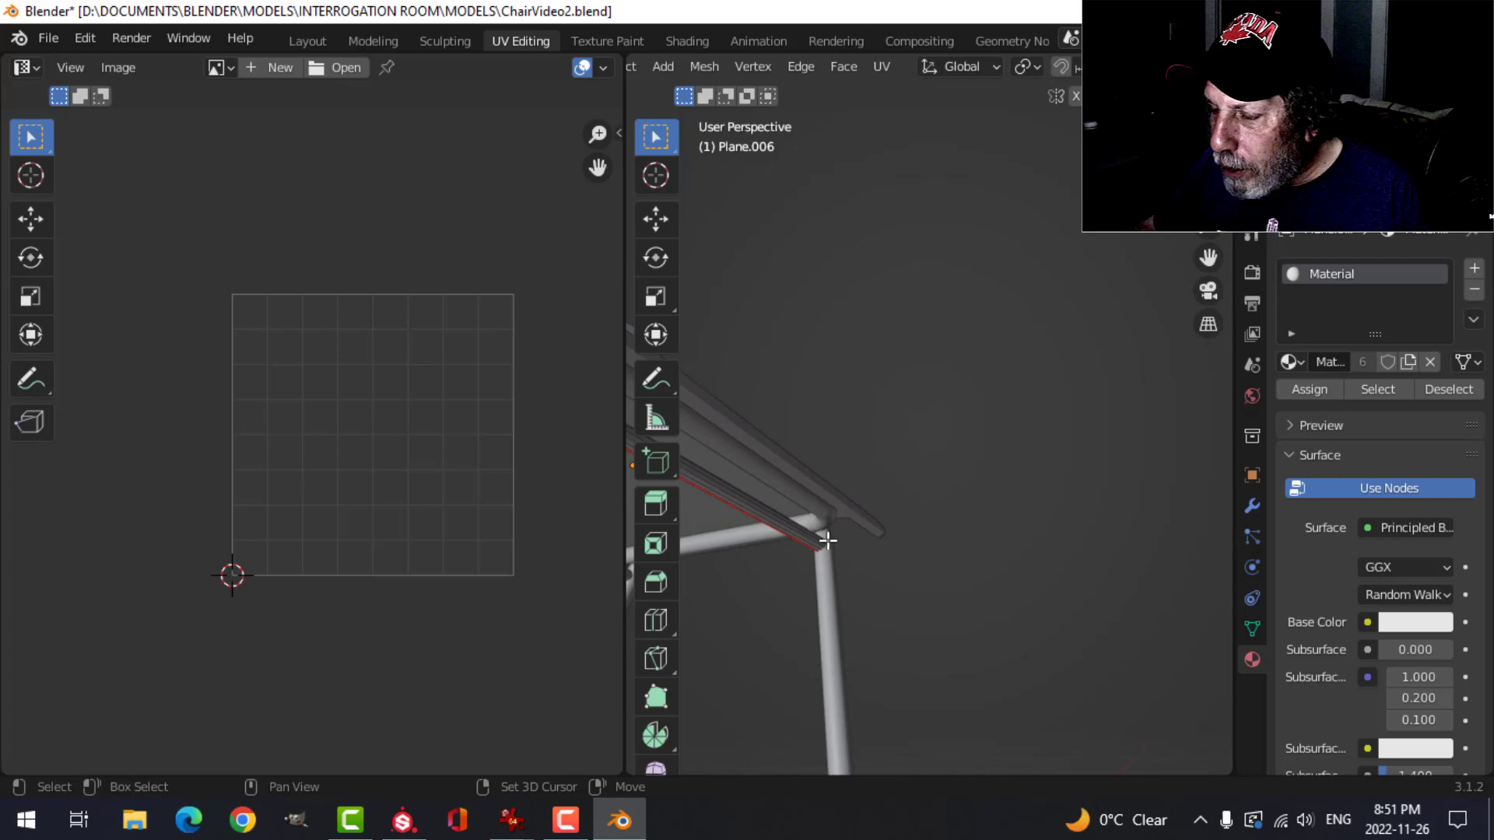
{"action": "middle_click_drag", "start_coordinate": [827, 540], "coordinate": [1095, 357]}
{"action": "key", "text": "Tab"}
{"action": "scroll", "coordinate": [834, 516], "scroll_direction": "down", "scroll_amount": 2}
{"action": "middle_click_drag", "start_coordinate": [834, 516], "coordinate": [922, 437]}
{"action": "left_click", "coordinate": [820, 452]}
{"action": "key", "text": "Tab"}
{"action": "key", "text": "Tab"}
{"action": "scroll", "coordinate": [814, 268], "scroll_direction": "up", "scroll_amount": 2}
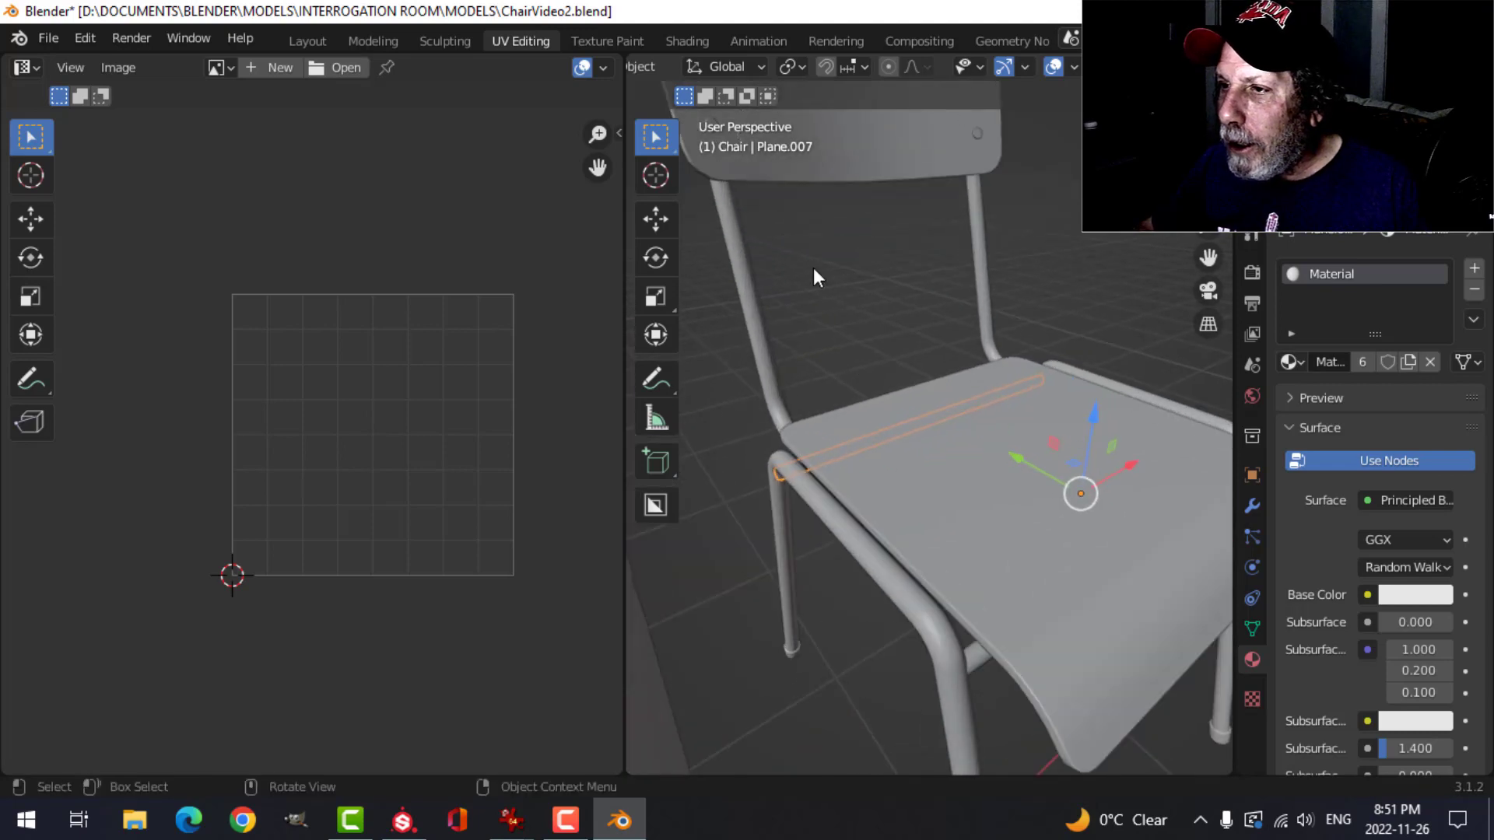
Examine the mesh of the round screw heads on the backrest.
{"action": "middle_click_drag", "start_coordinate": [814, 267], "coordinate": [910, 578]}
{"action": "scroll", "coordinate": [773, 343], "scroll_direction": "up", "scroll_amount": 5}
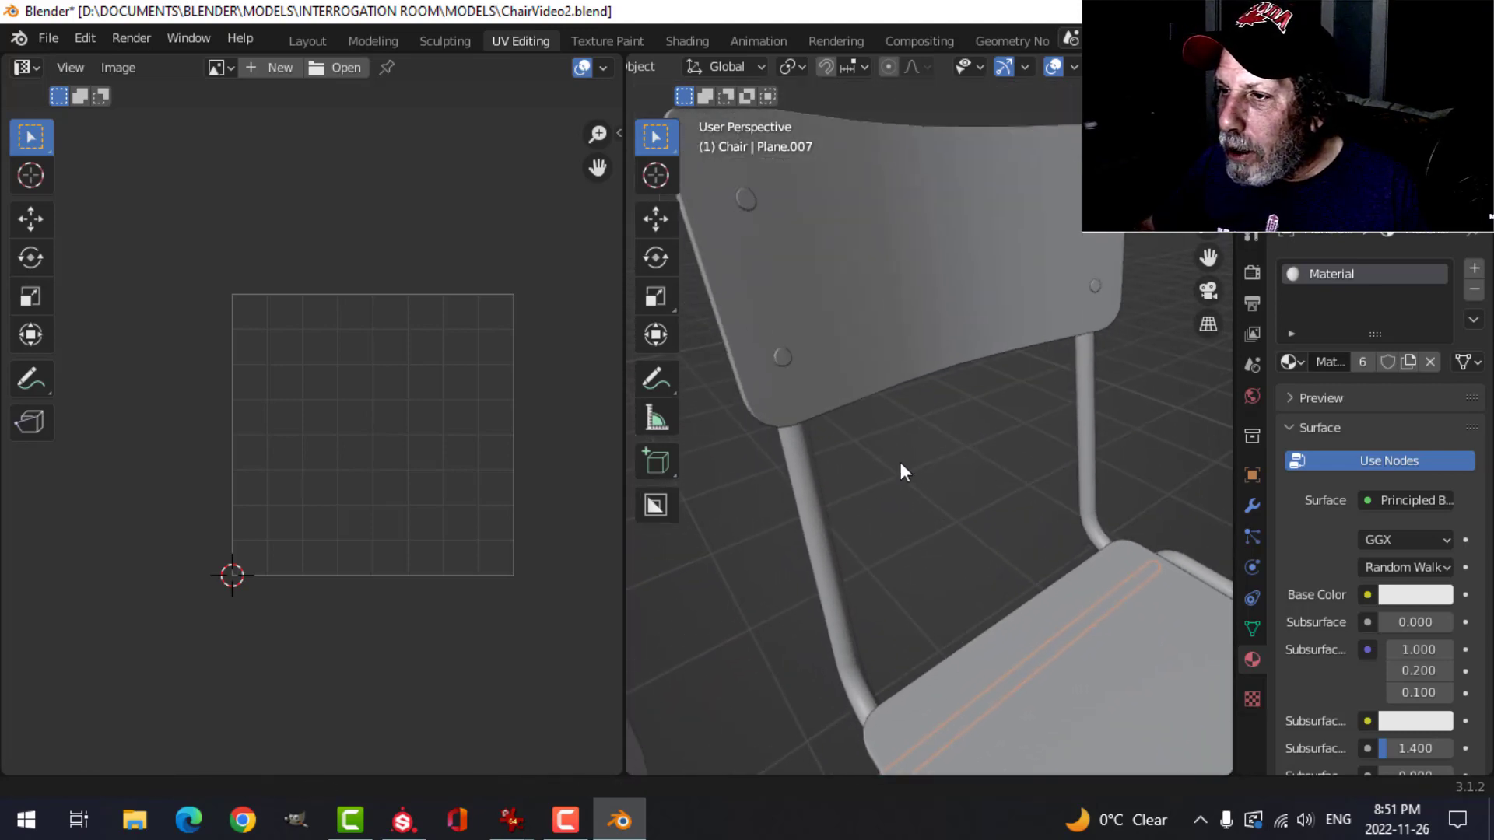
{"action": "left_click", "coordinate": [747, 359]}
{"action": "key", "text": "Tab"}
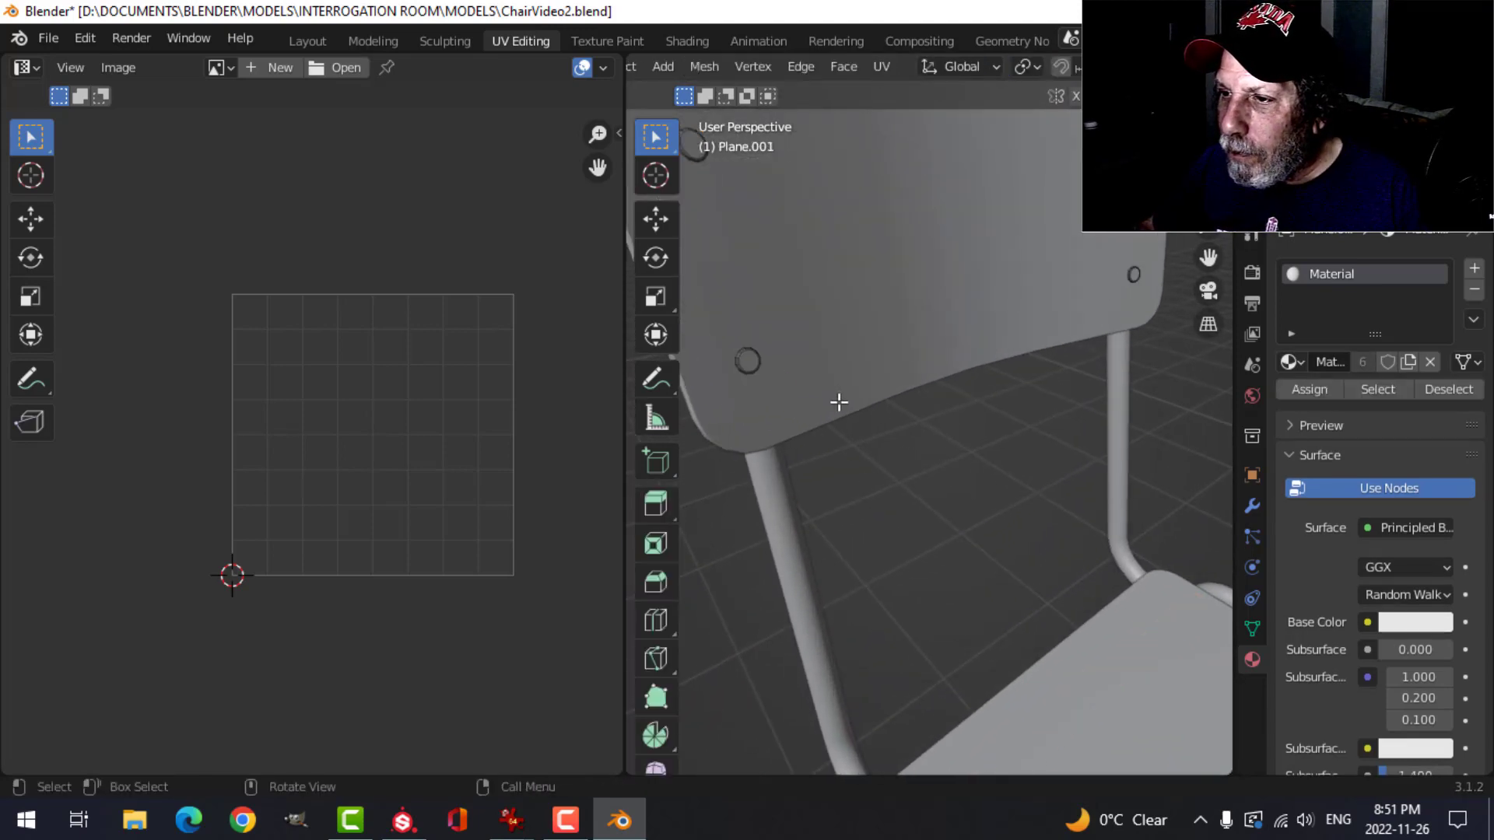
{"action": "scroll", "coordinate": [840, 404], "scroll_direction": "down", "scroll_amount": 3}
{"action": "key", "text": "Tab"}
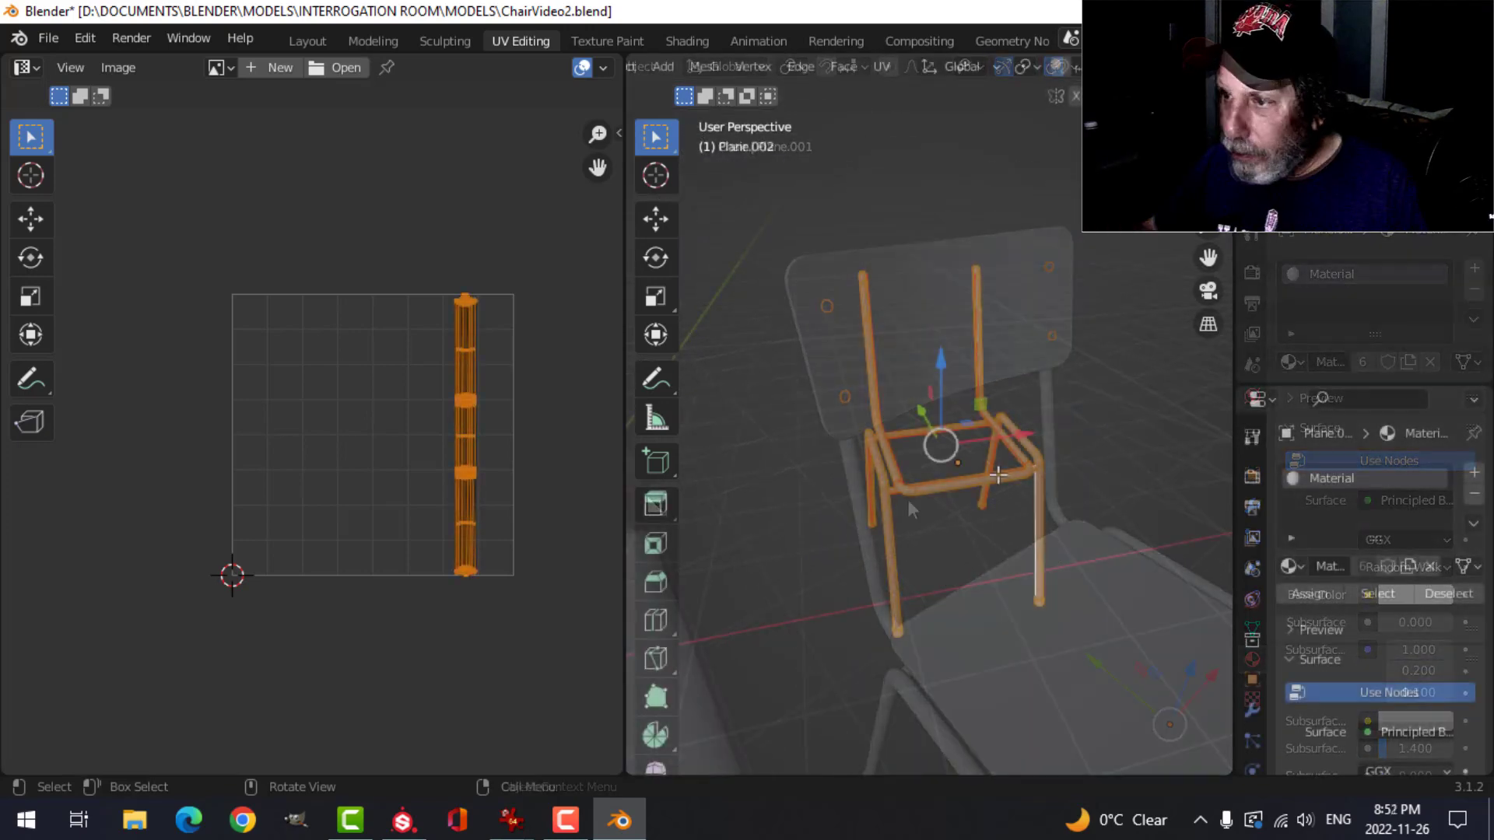
Unwrap the joined metal frame with its legs, crossbars and screw heads, and deselect the geometry.
{"action": "key", "text": "u"}
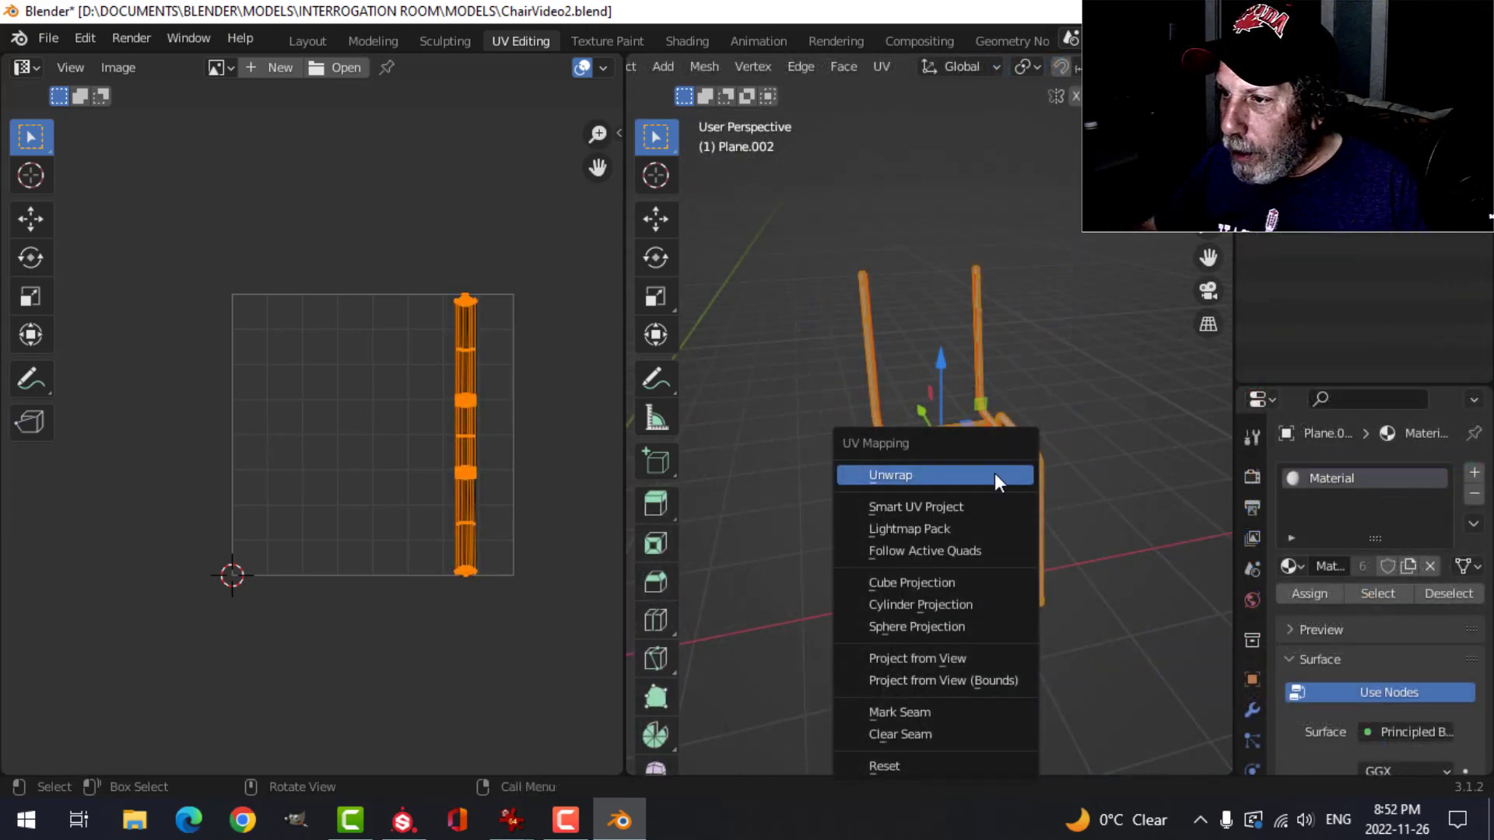
{"action": "left_click", "coordinate": [995, 476]}
{"action": "scroll", "coordinate": [507, 484], "scroll_direction": "up", "scroll_amount": 3}
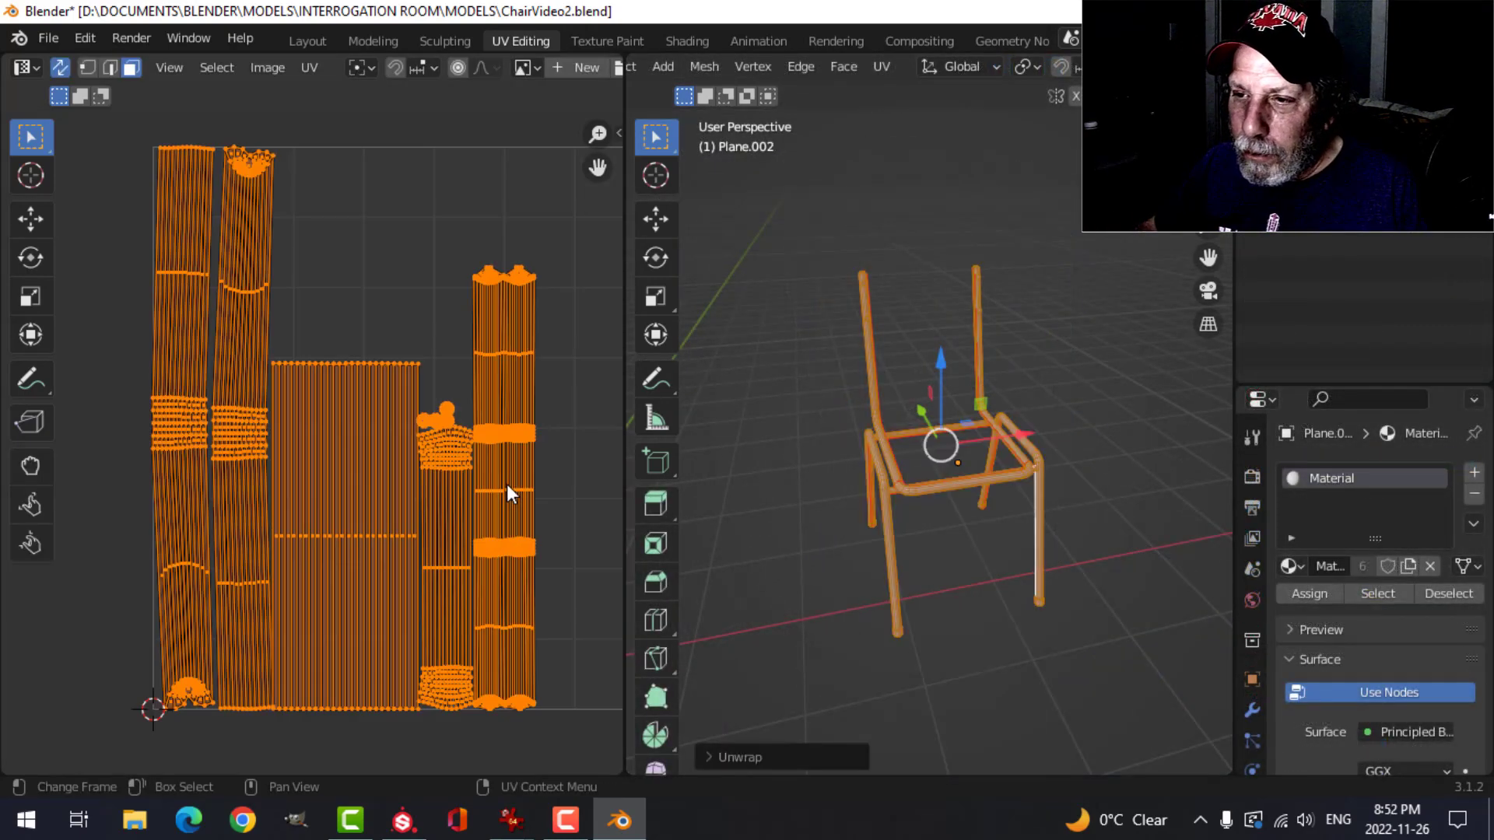
{"action": "scroll", "coordinate": [508, 484], "scroll_direction": "down", "scroll_amount": 2}
{"action": "scroll", "coordinate": [540, 483], "scroll_direction": "up", "scroll_amount": 3}
{"action": "scroll", "coordinate": [540, 481], "scroll_direction": "down", "scroll_amount": 2}
{"action": "key", "text": "alt+a"}
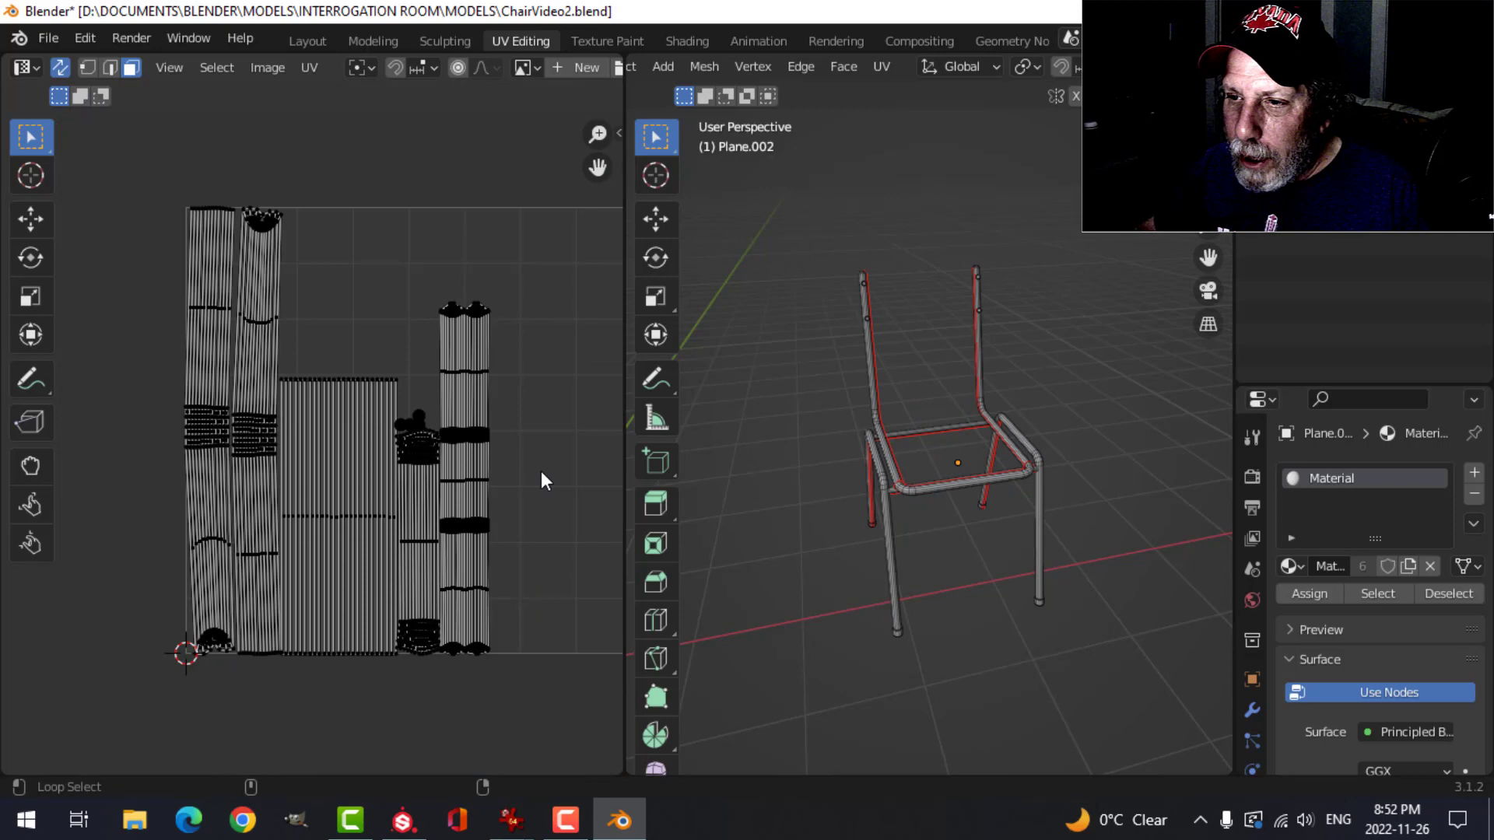
Select the four small round screw-head UV islands in the UV layout.
{"action": "scroll", "coordinate": [537, 451], "scroll_direction": "up", "scroll_amount": 4}
{"action": "scroll", "coordinate": [535, 436], "scroll_direction": "down", "scroll_amount": 6}
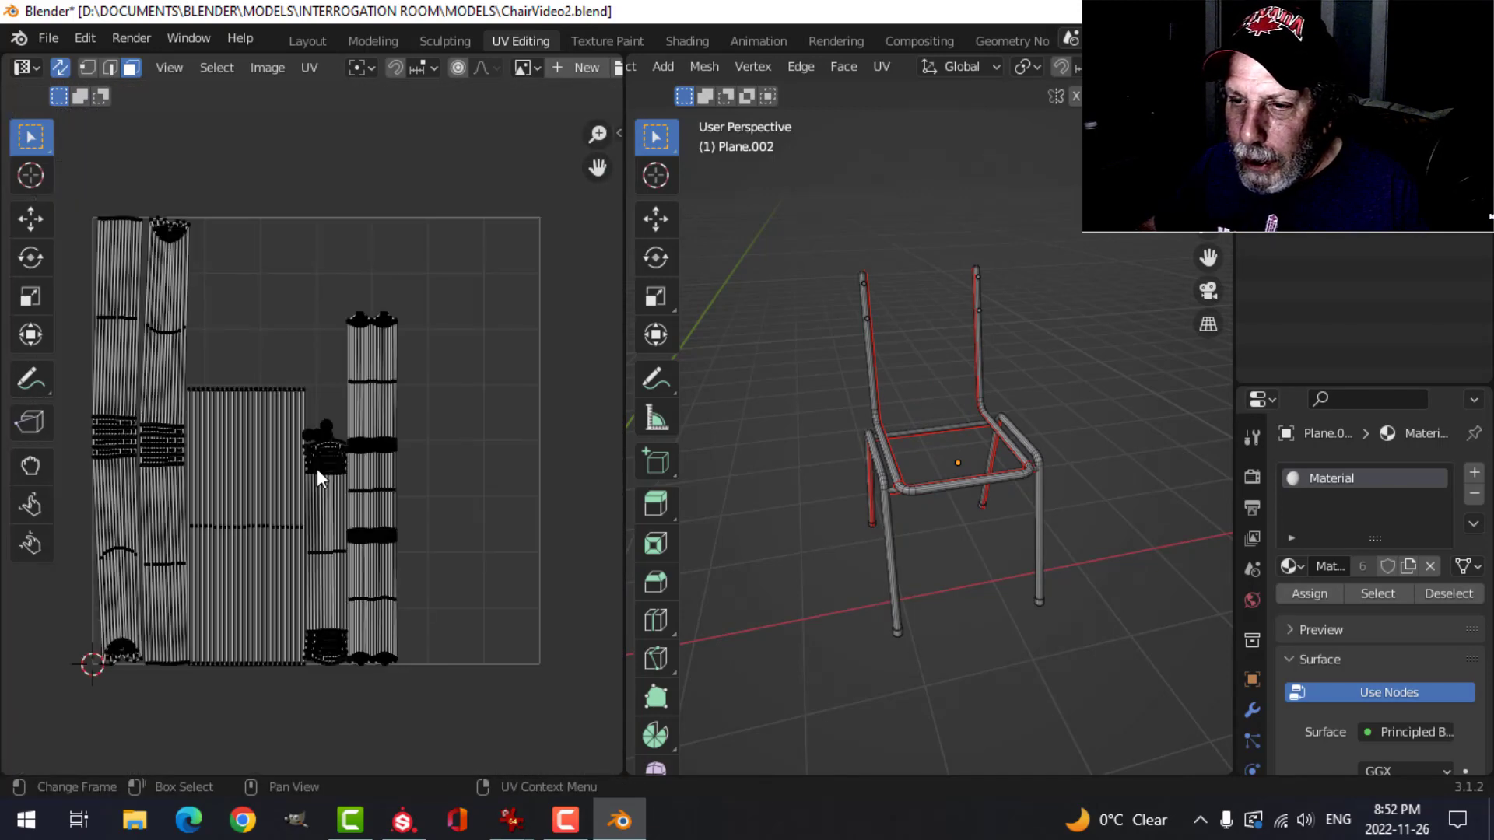
{"action": "middle_click_drag", "start_coordinate": [354, 469], "coordinate": [388, 466]}
{"action": "scroll", "coordinate": [914, 483], "scroll_direction": "up", "scroll_amount": 1}
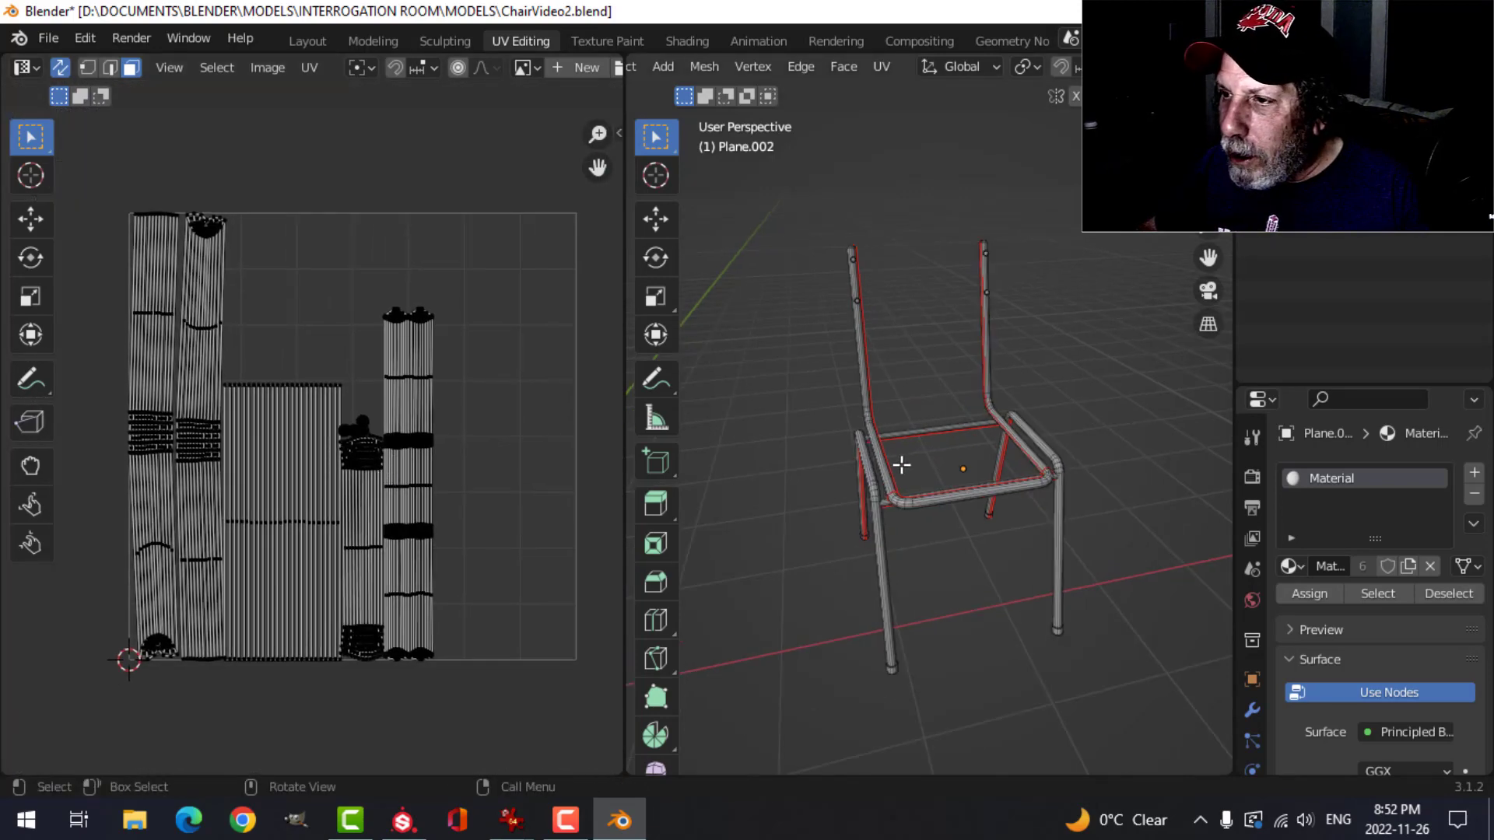
{"action": "scroll", "coordinate": [417, 478], "scroll_direction": "up", "scroll_amount": 5}
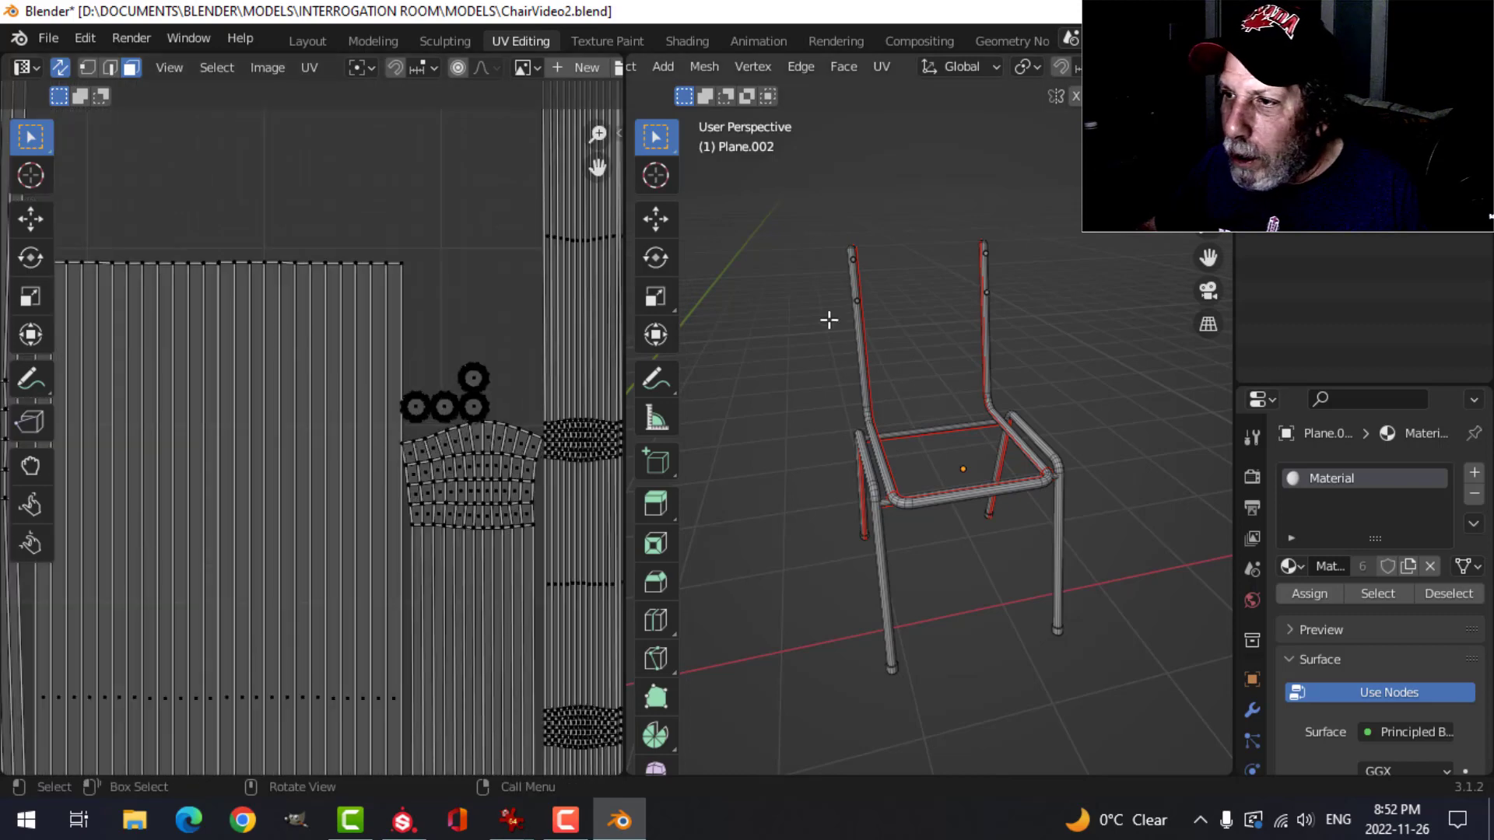
{"action": "scroll", "coordinate": [829, 320], "scroll_direction": "up", "scroll_amount": 5}
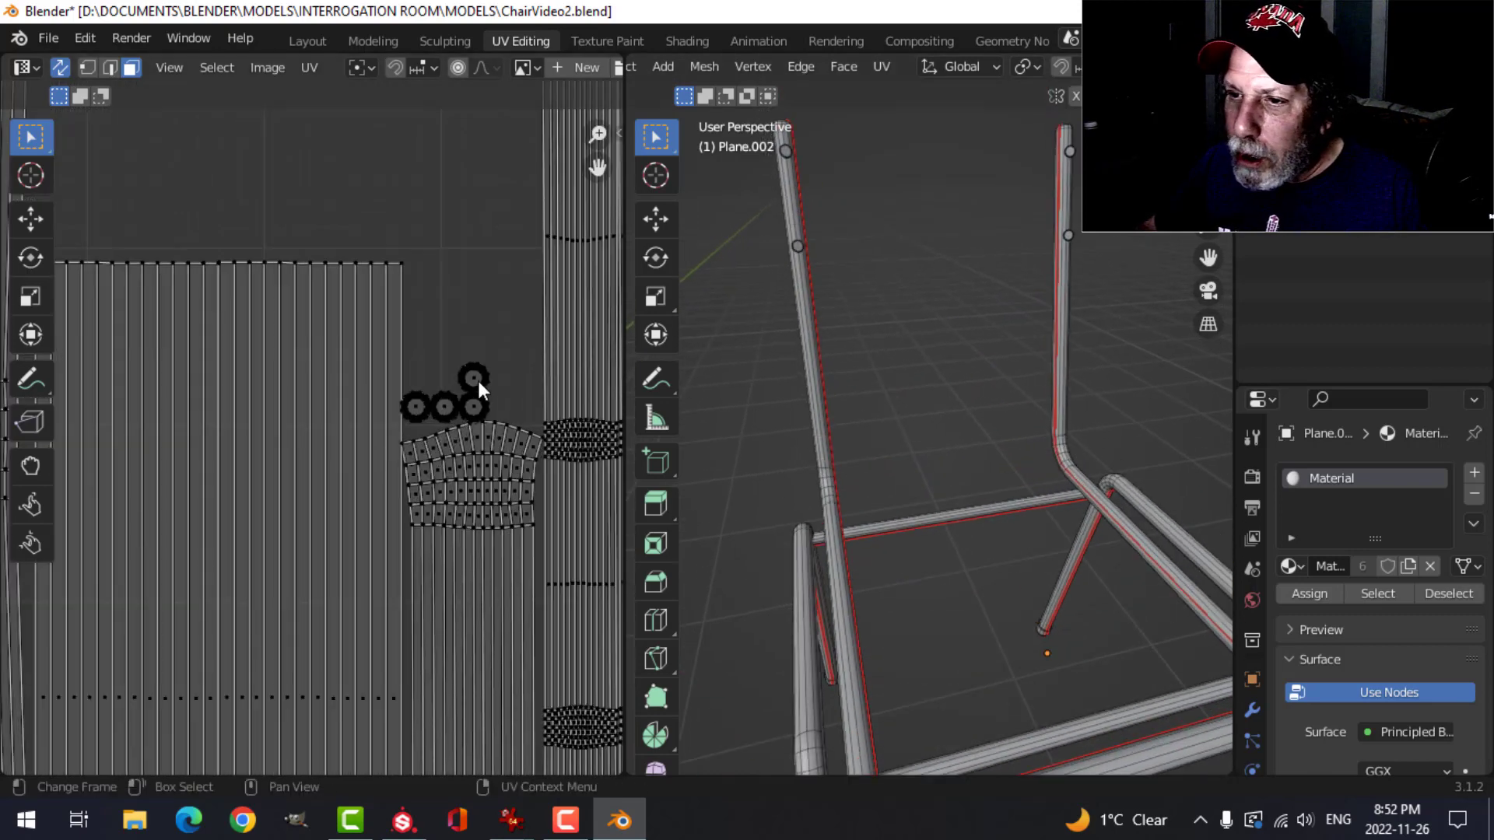
{"action": "left_click_drag", "start_coordinate": [504, 417], "coordinate": [504, 417]}
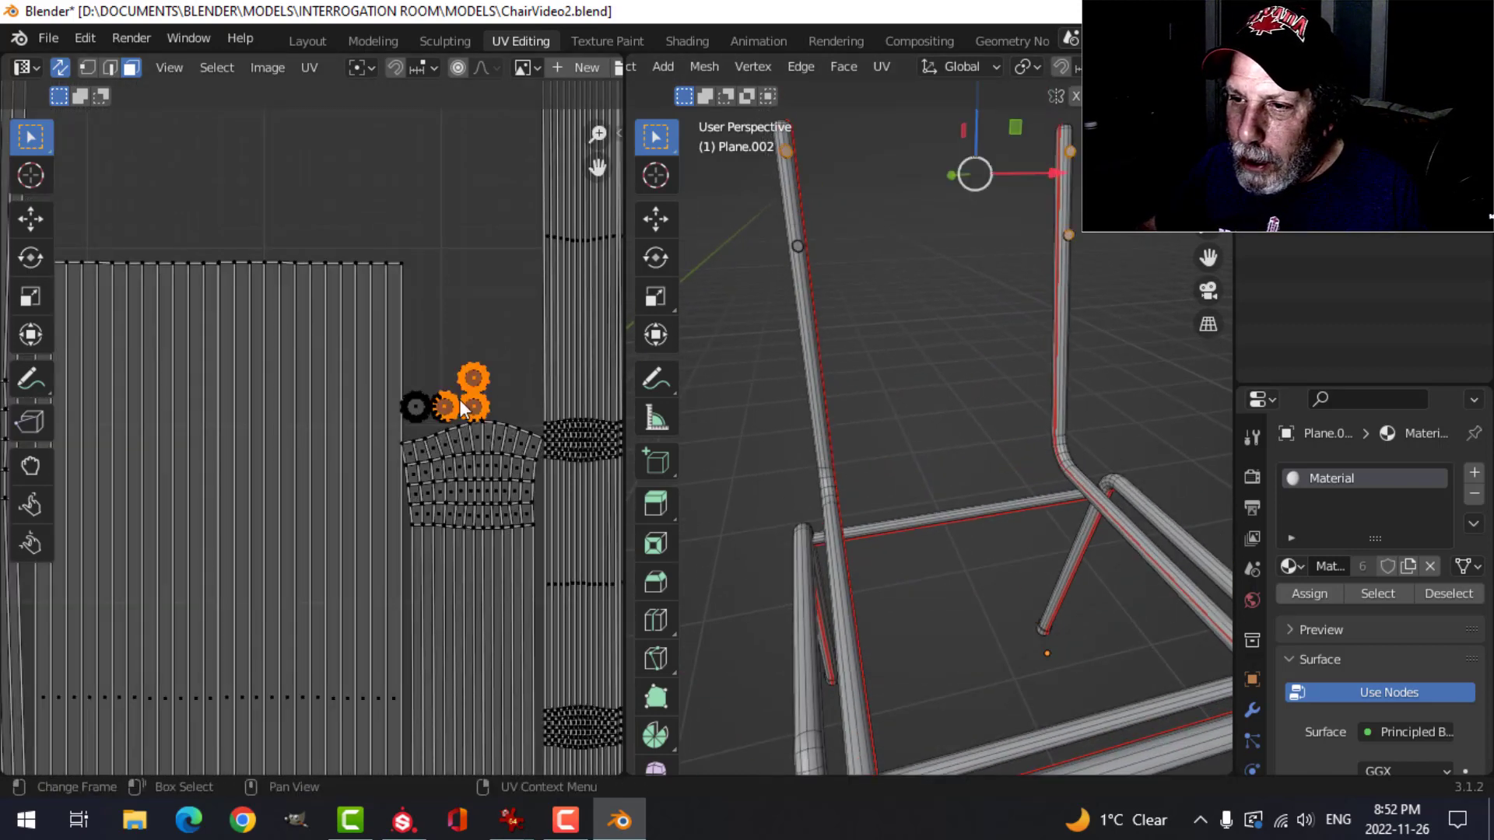
{"action": "scroll", "coordinate": [433, 404], "scroll_direction": "up", "scroll_amount": 2}
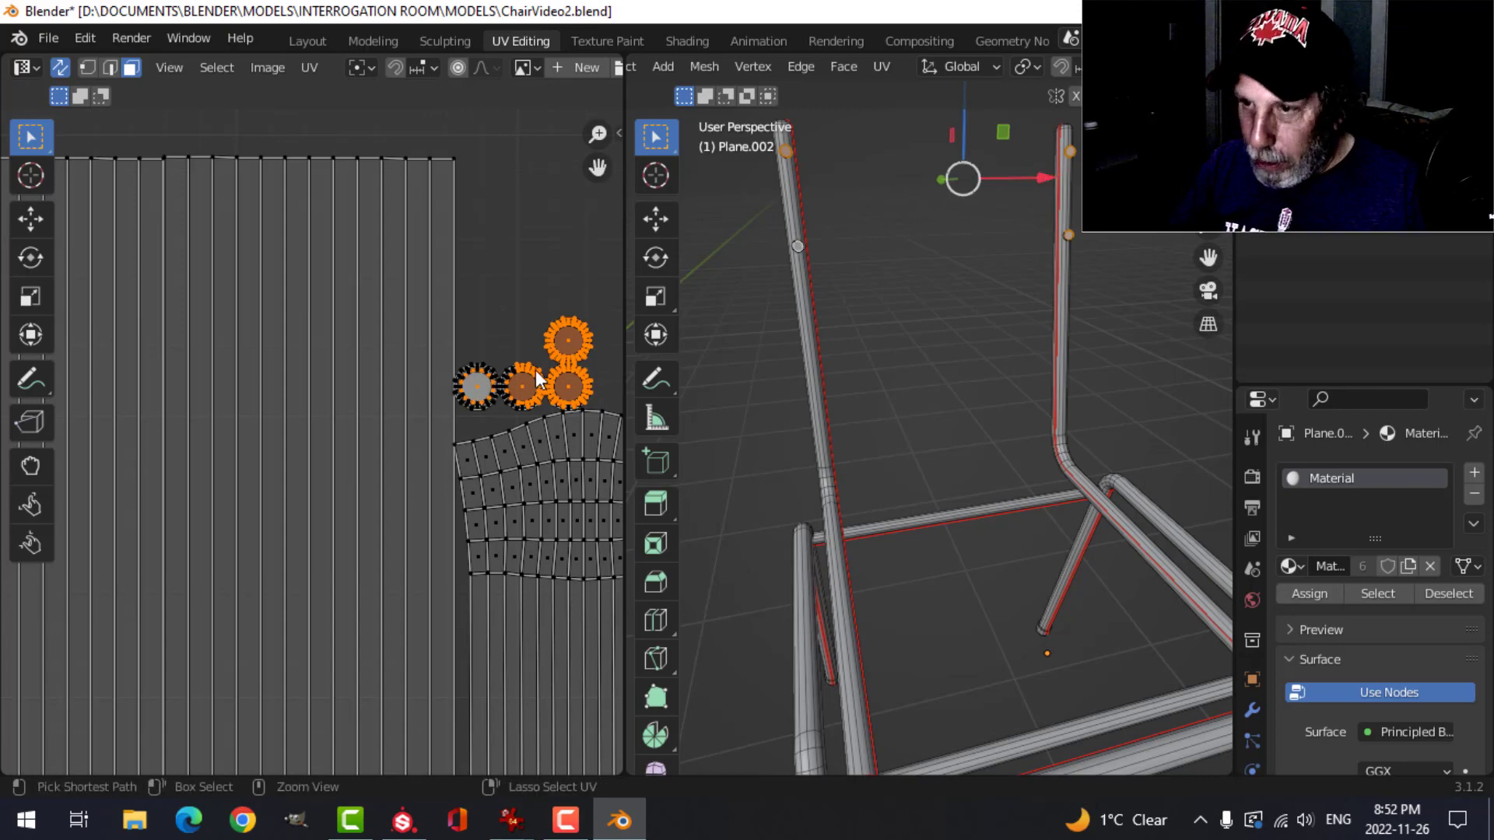
{"action": "left_click", "coordinate": [474, 388], "text": "shift"}
{"action": "scroll", "coordinate": [545, 436], "scroll_direction": "down", "scroll_amount": 6}
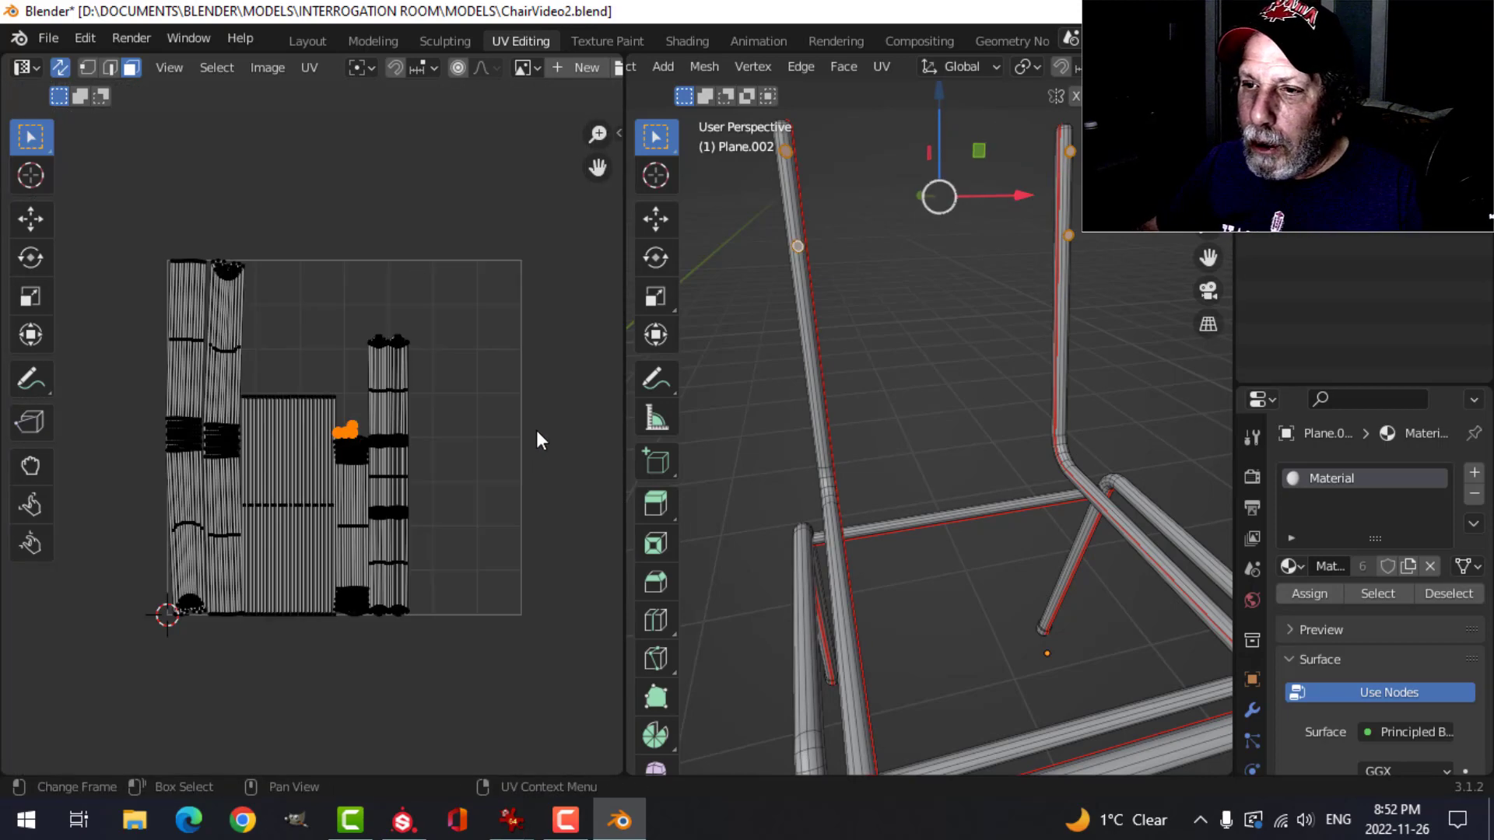
Move the four screw-head UV islands into the empty space above the wide crossbar island and enlarge them.
{"action": "key", "text": "g"}
{"action": "left_click", "coordinate": [478, 296]}
{"action": "key", "text": "s"}
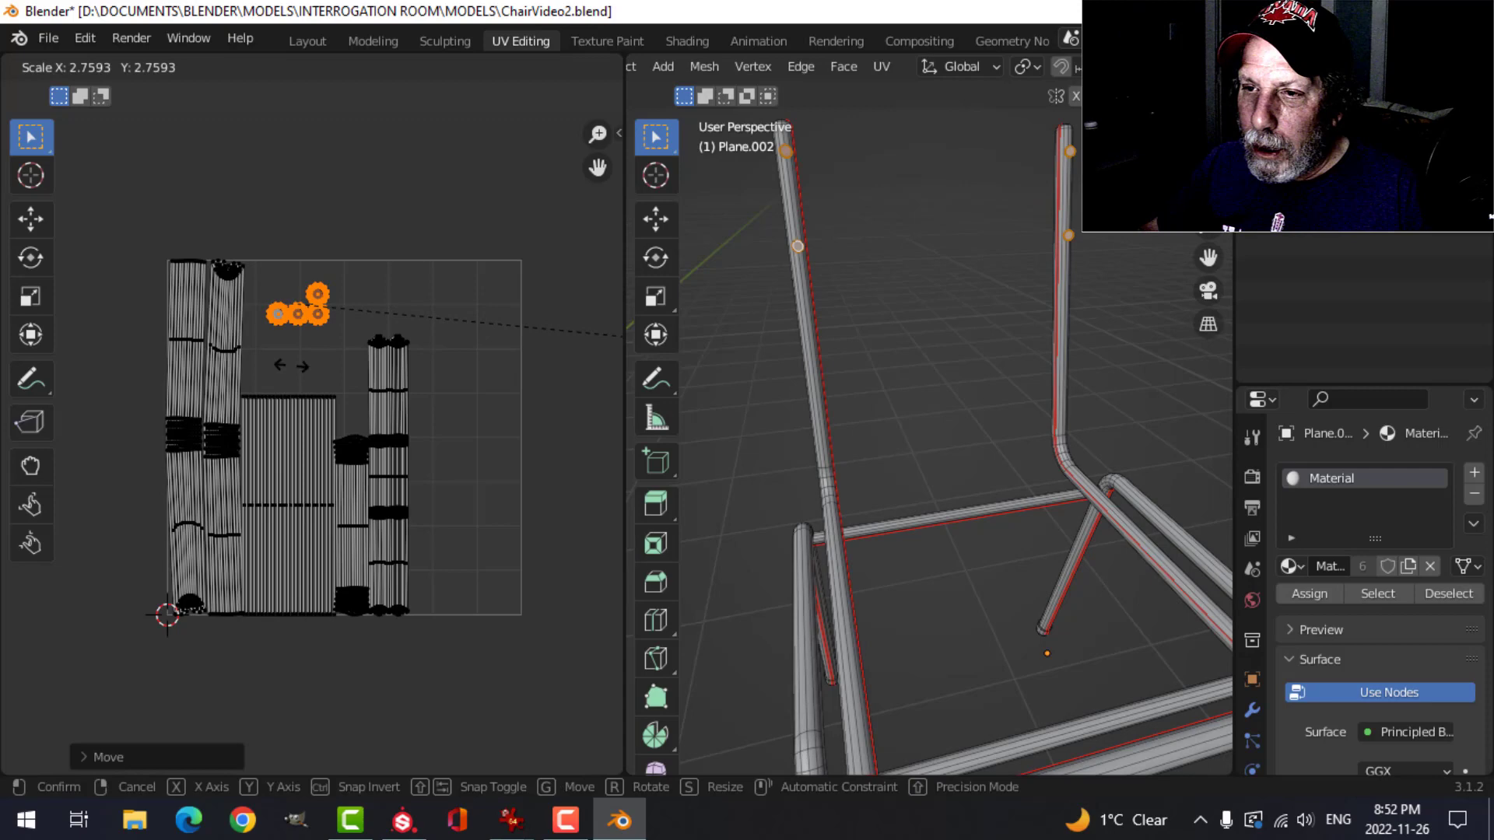
{"action": "left_click", "coordinate": [73, 367]}
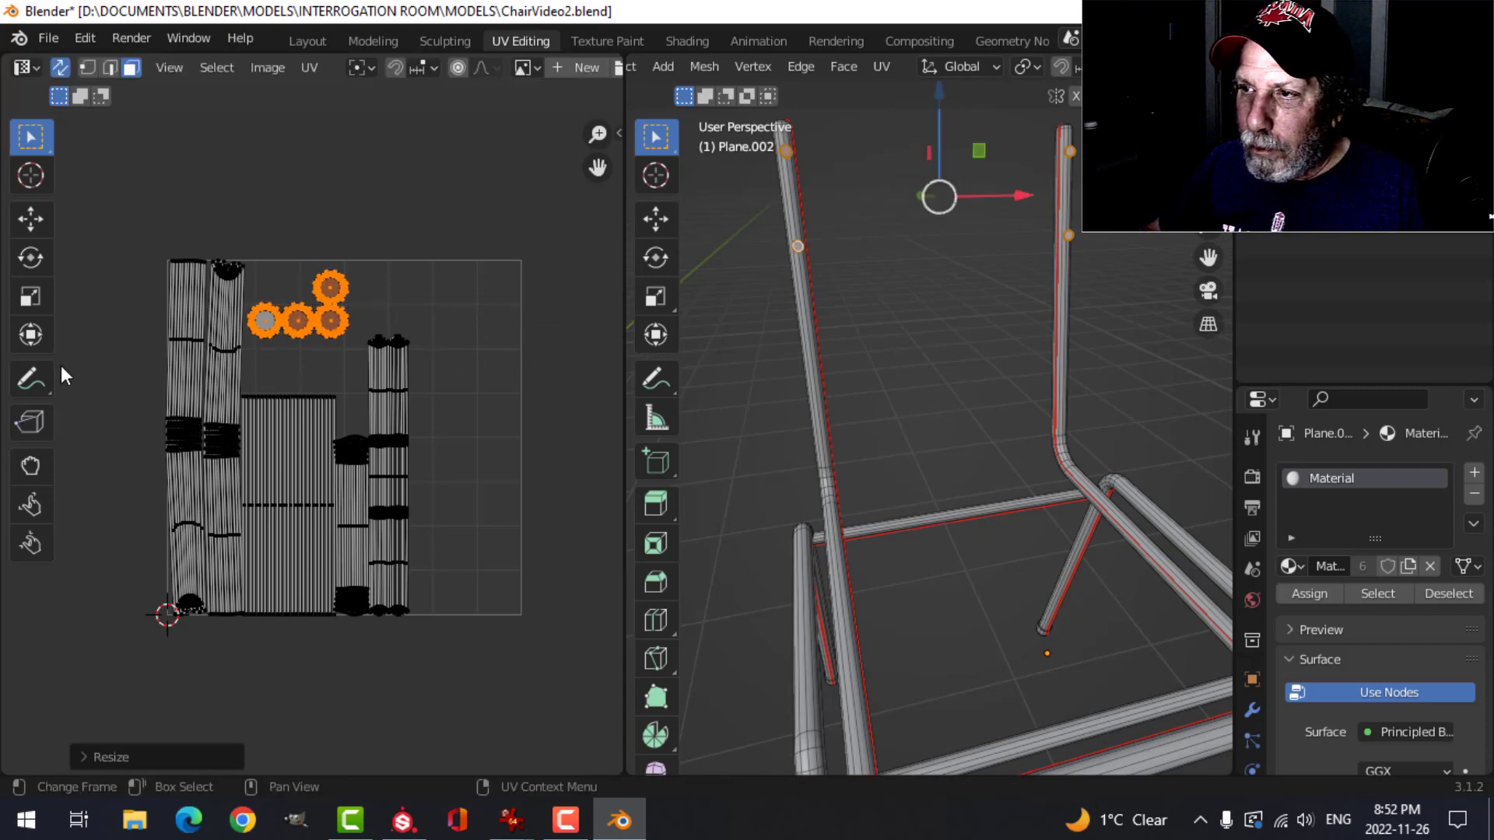
{"action": "middle_click_drag", "start_coordinate": [506, 339], "coordinate": [511, 383]}
{"action": "key", "text": "g"}
{"action": "left_click", "coordinate": [551, 375]}
Move the leftmost screw-head UV island up and away from the other three.
{"action": "scroll", "coordinate": [554, 361], "scroll_direction": "up", "scroll_amount": 4}
{"action": "left_click", "coordinate": [557, 358]}
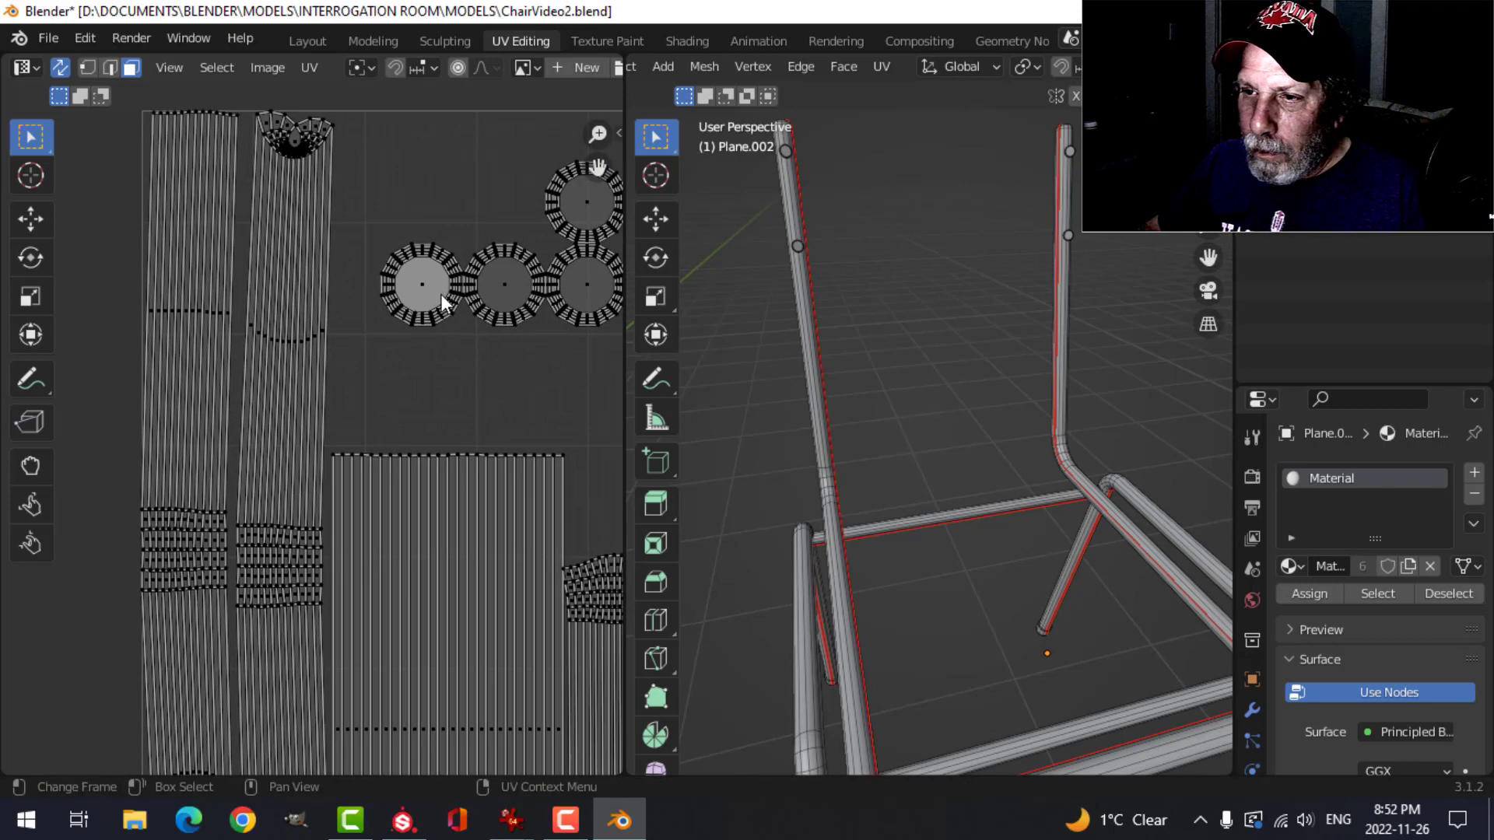
{"action": "key", "text": "ctrl+l"}
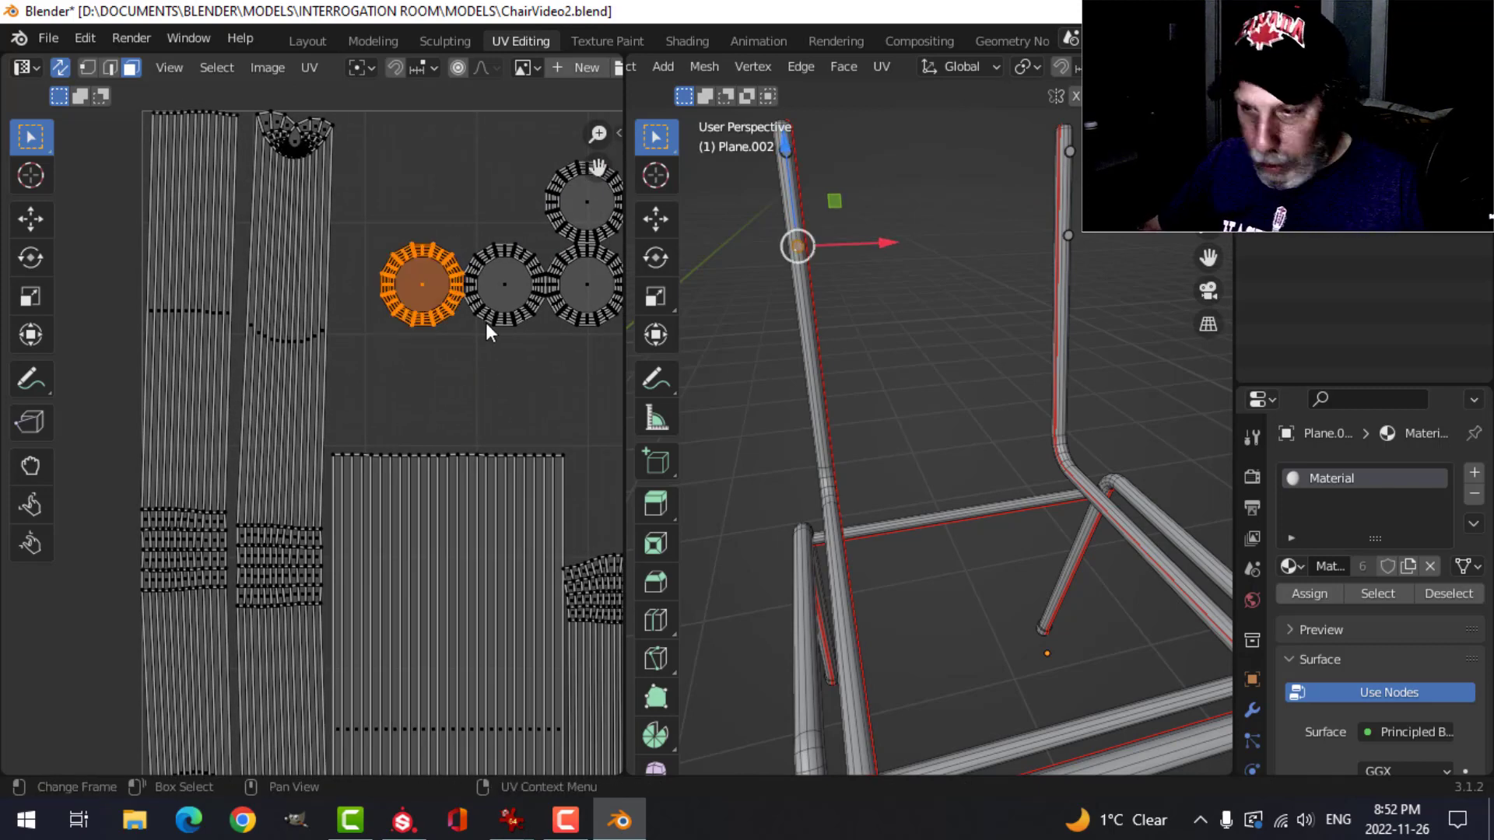
{"action": "key", "text": "g"}
{"action": "left_click", "coordinate": [465, 225]}
Move the middle screw-head UV island down and to the left, clear of its neighbour.
{"action": "left_click", "coordinate": [490, 303]}
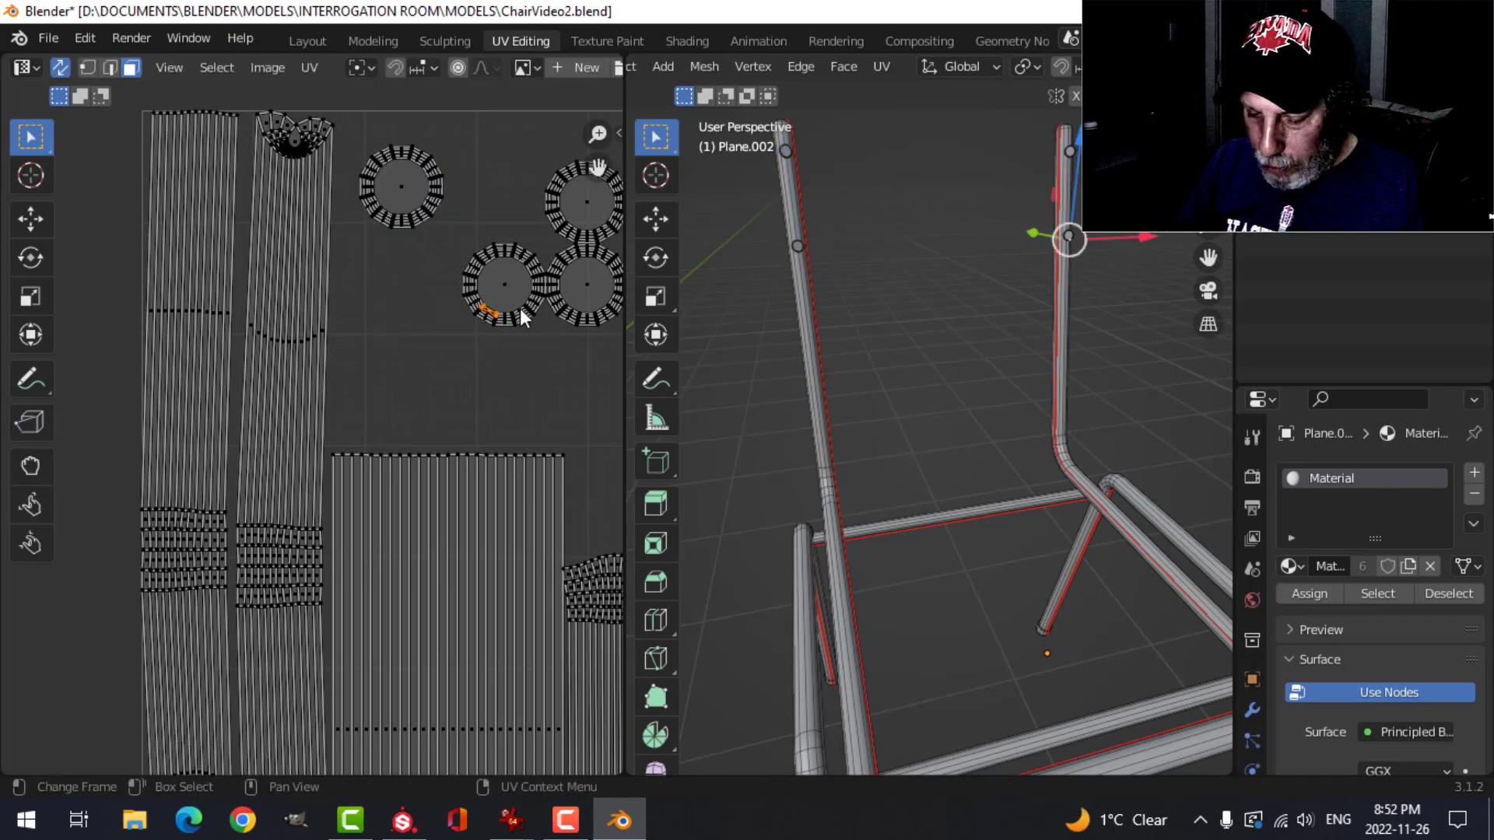
{"action": "key", "text": "l"}
{"action": "key", "text": "g"}
{"action": "left_click", "coordinate": [465, 349]}
Move the lower-right screw-head UV island down, clear of the one directly above it.
{"action": "middle_click_drag", "start_coordinate": [503, 379], "coordinate": [355, 438], "text": "shift"}
{"action": "left_click", "coordinate": [466, 345]}
{"action": "key", "text": "ctrl+l"}
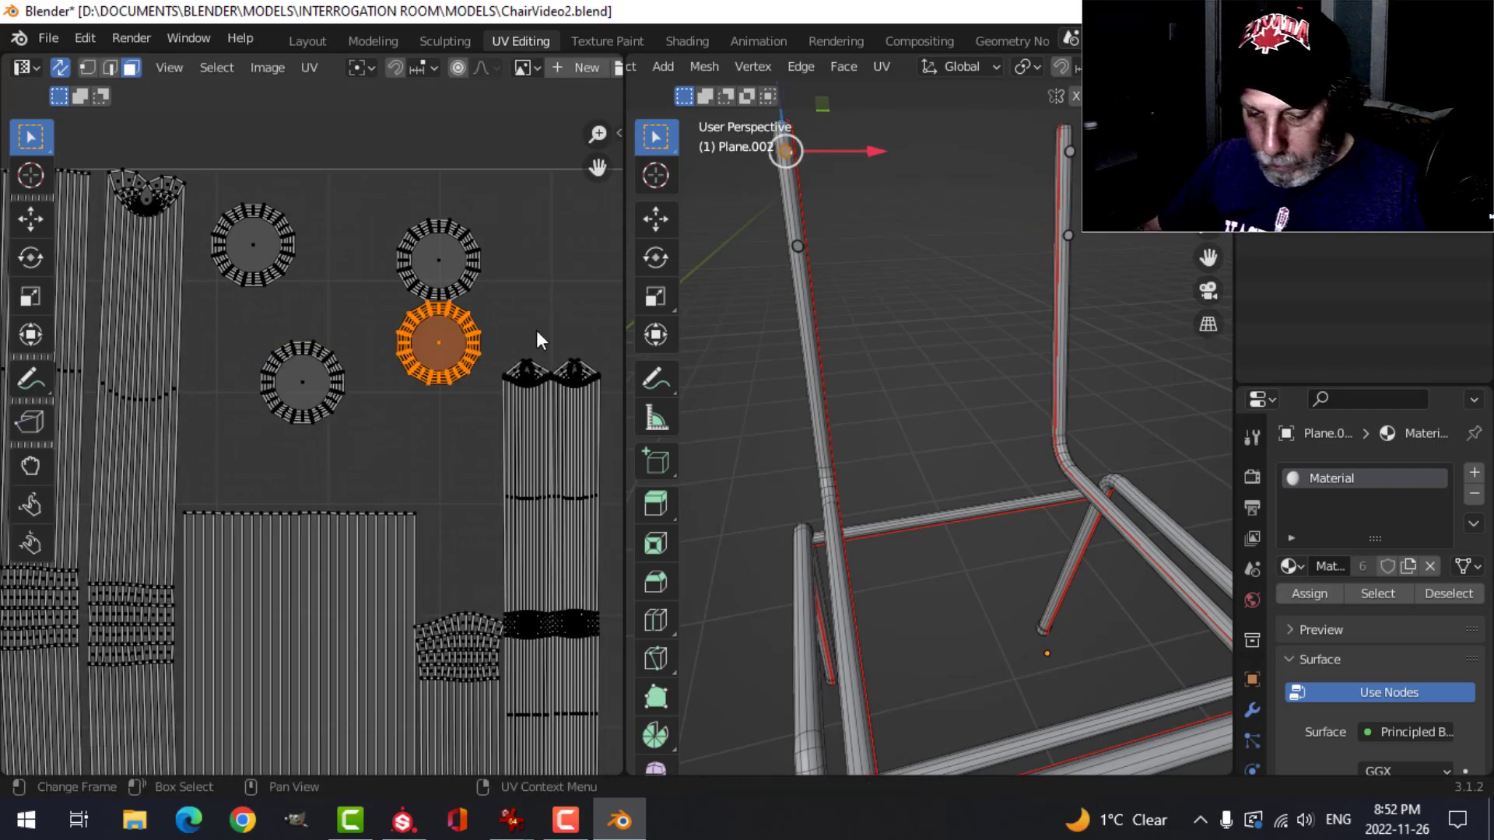
{"action": "key", "text": "g"}
{"action": "left_click", "coordinate": [539, 371]}
{"action": "scroll", "coordinate": [539, 372], "scroll_direction": "down", "scroll_amount": 5}
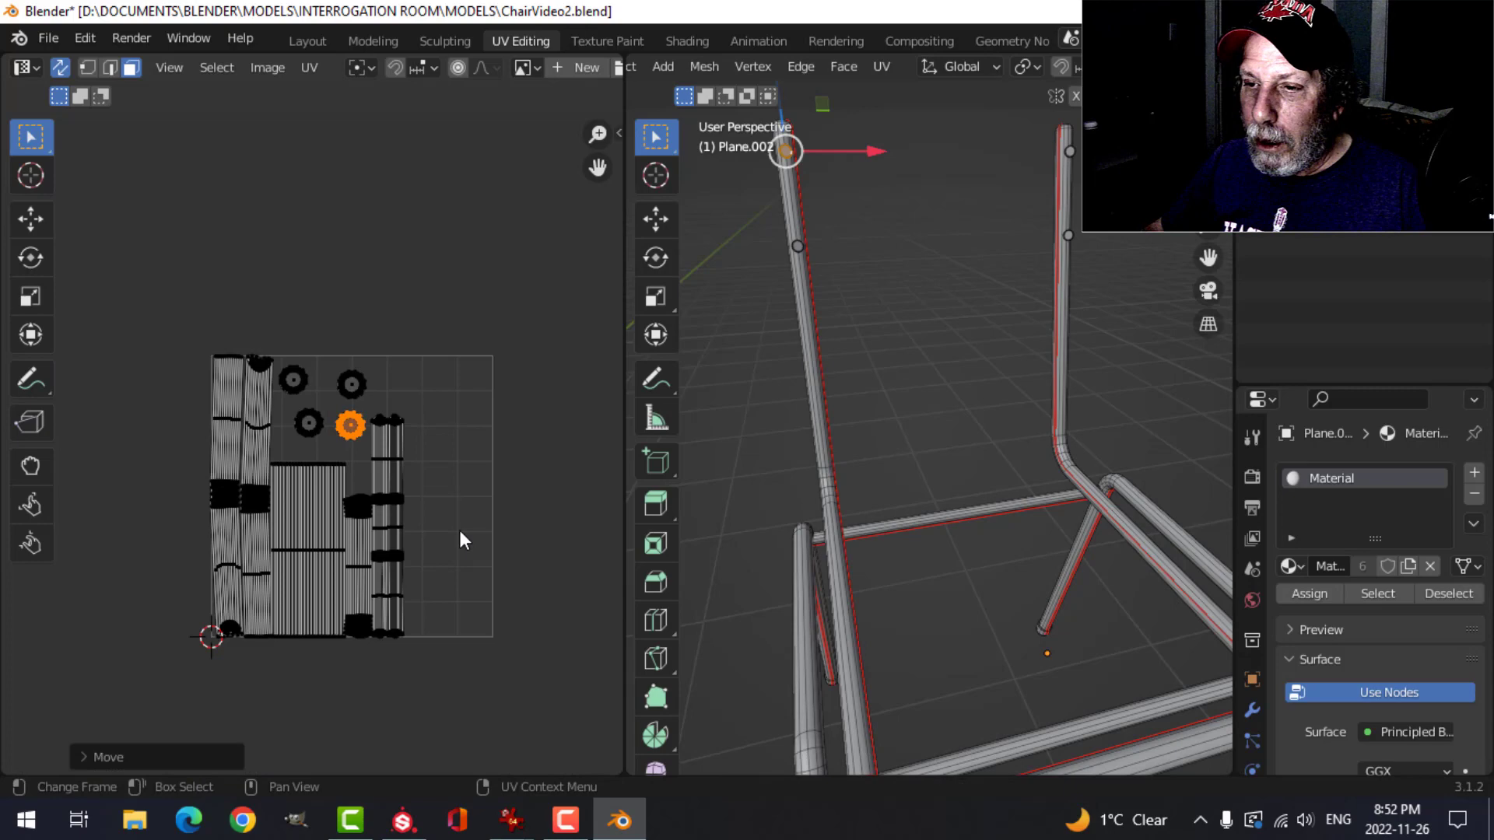
Select all of the chair frame's UV islands and arrange them with the built-in Pack Islands operation.
{"action": "scroll", "coordinate": [447, 539], "scroll_direction": "up", "scroll_amount": 2}
{"action": "key", "text": "a"}
{"action": "scroll", "coordinate": [467, 518], "scroll_direction": "down", "scroll_amount": 4}
{"action": "scroll", "coordinate": [434, 507], "scroll_direction": "up", "scroll_amount": 1}
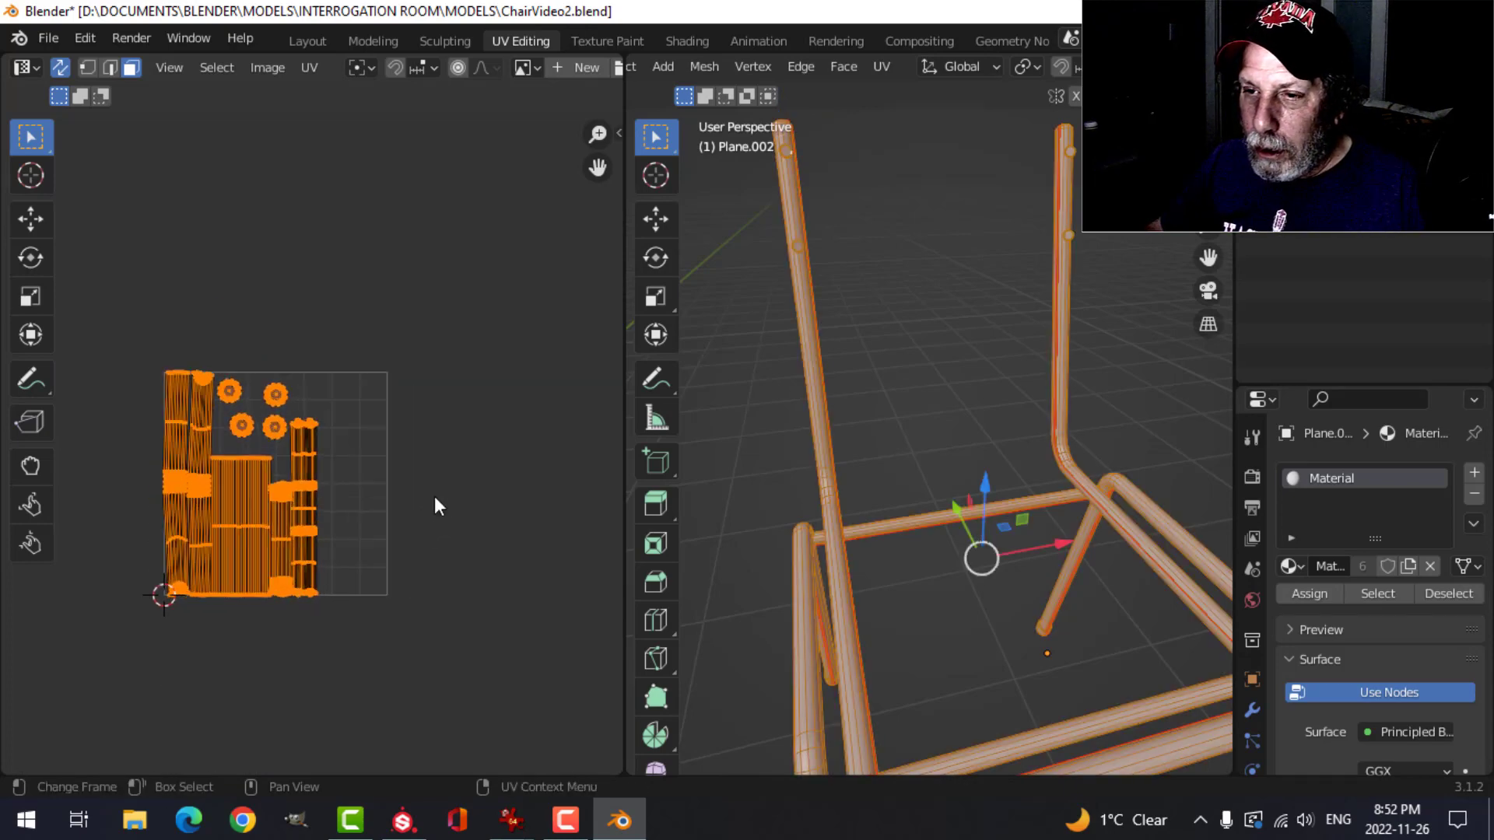
{"action": "left_click", "coordinate": [325, 68]}
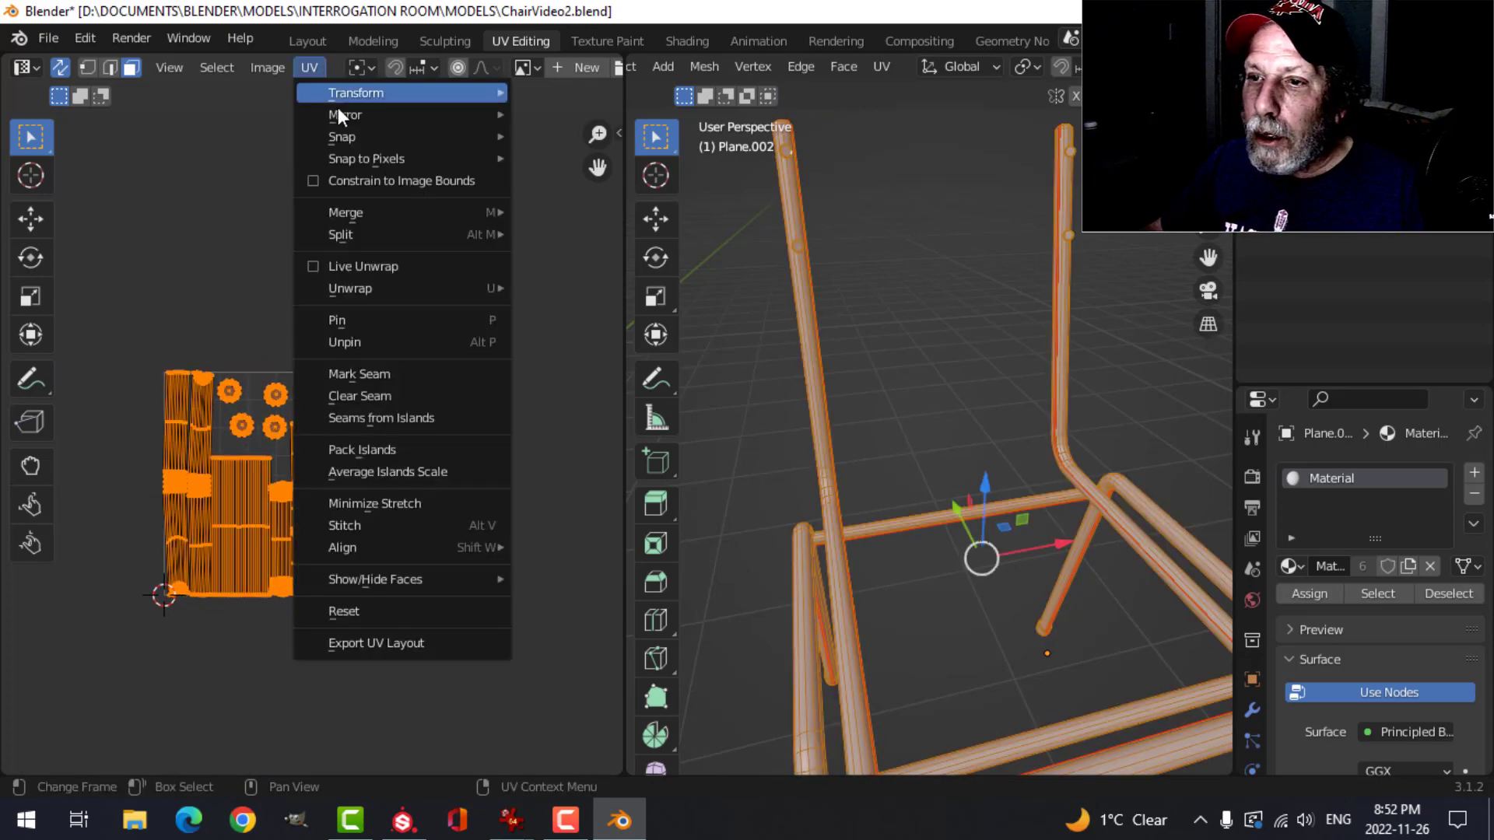
{"action": "left_click", "coordinate": [385, 450]}
{"action": "scroll", "coordinate": [370, 460], "scroll_direction": "up", "scroll_amount": 4}
{"action": "scroll", "coordinate": [349, 469], "scroll_direction": "down", "scroll_amount": 4}
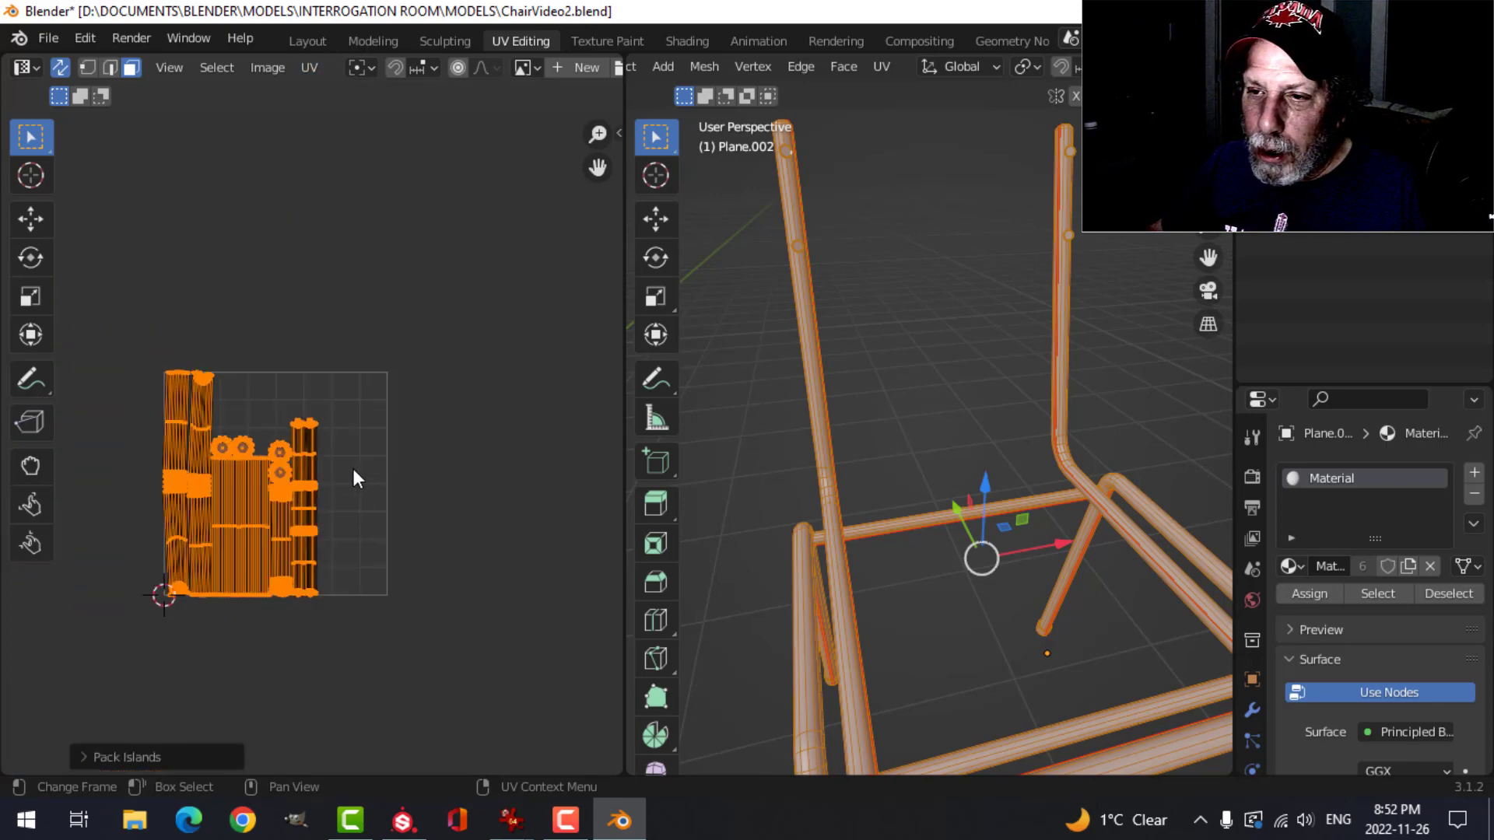
{"action": "scroll", "coordinate": [353, 476], "scroll_direction": "down", "scroll_amount": 1}
{"action": "scroll", "coordinate": [391, 455], "scroll_direction": "up", "scroll_amount": 2}
Repack the selected UV islands with UVPackmaster3 in Single Tile mode and return to Object Mode.
{"action": "key", "text": "n"}
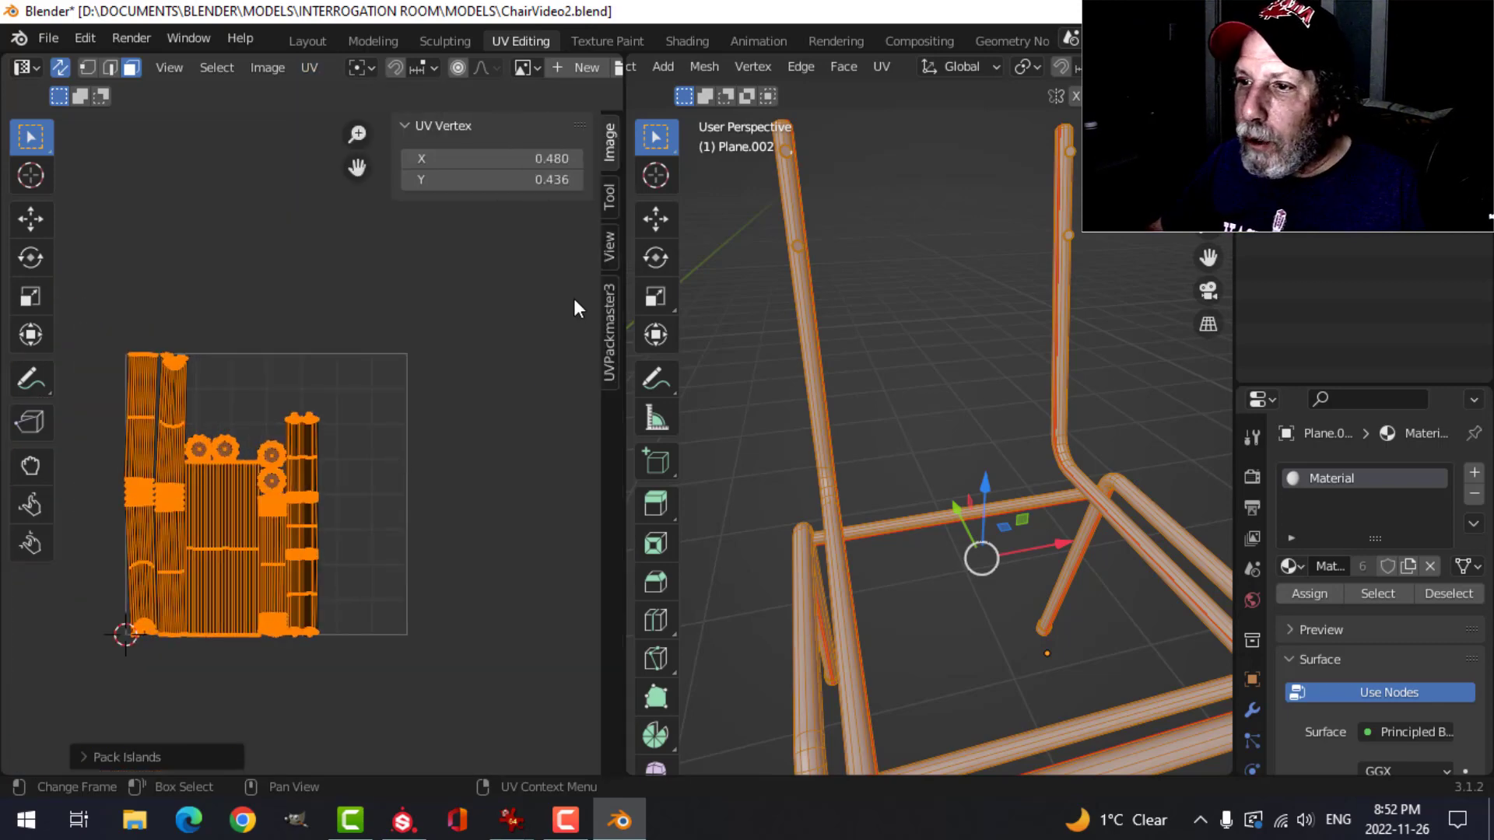
{"action": "left_click", "coordinate": [611, 311]}
{"action": "left_click", "coordinate": [495, 380]}
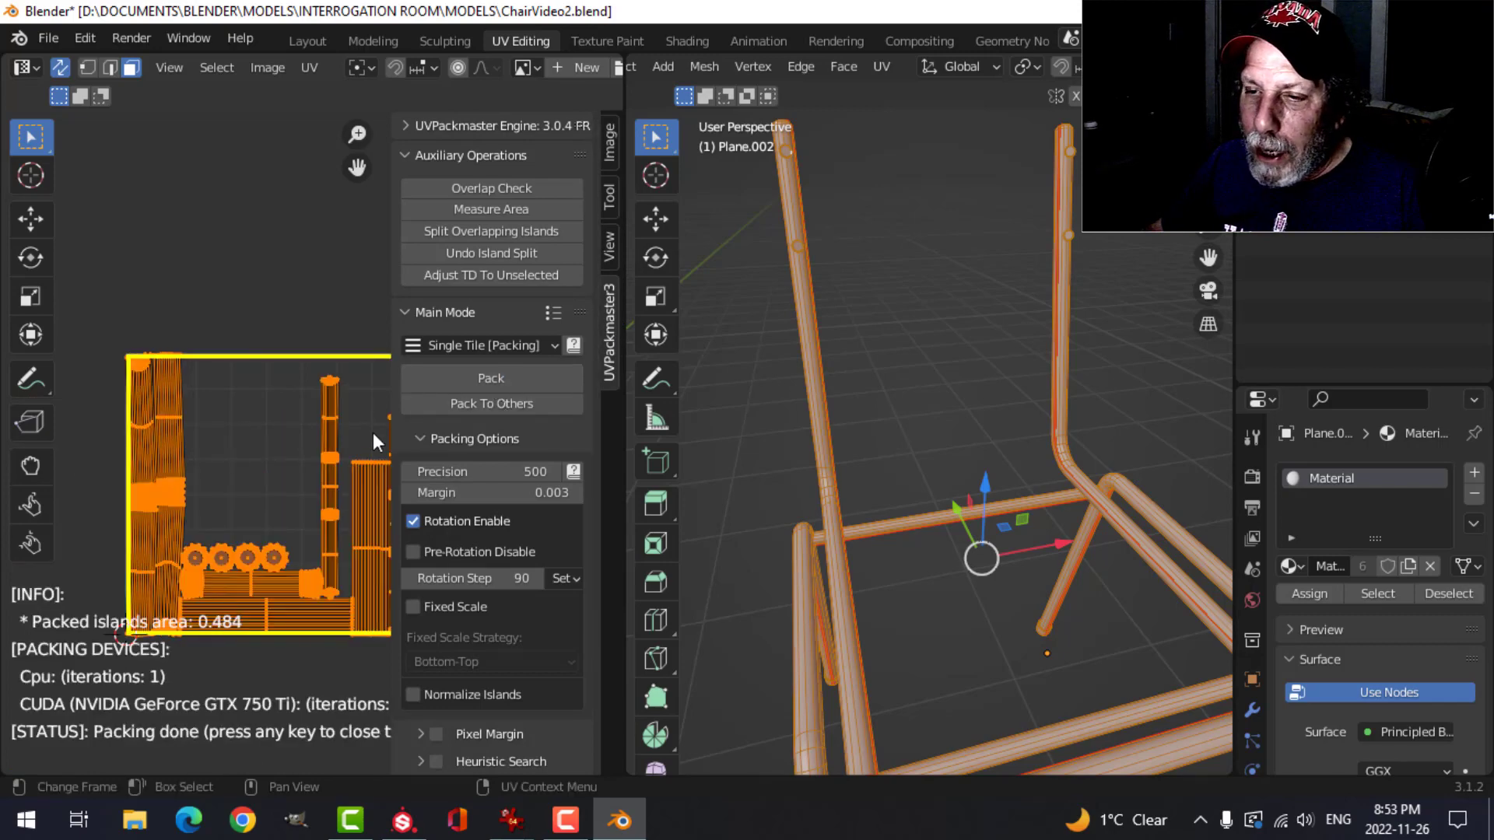
{"action": "key", "text": "n"}
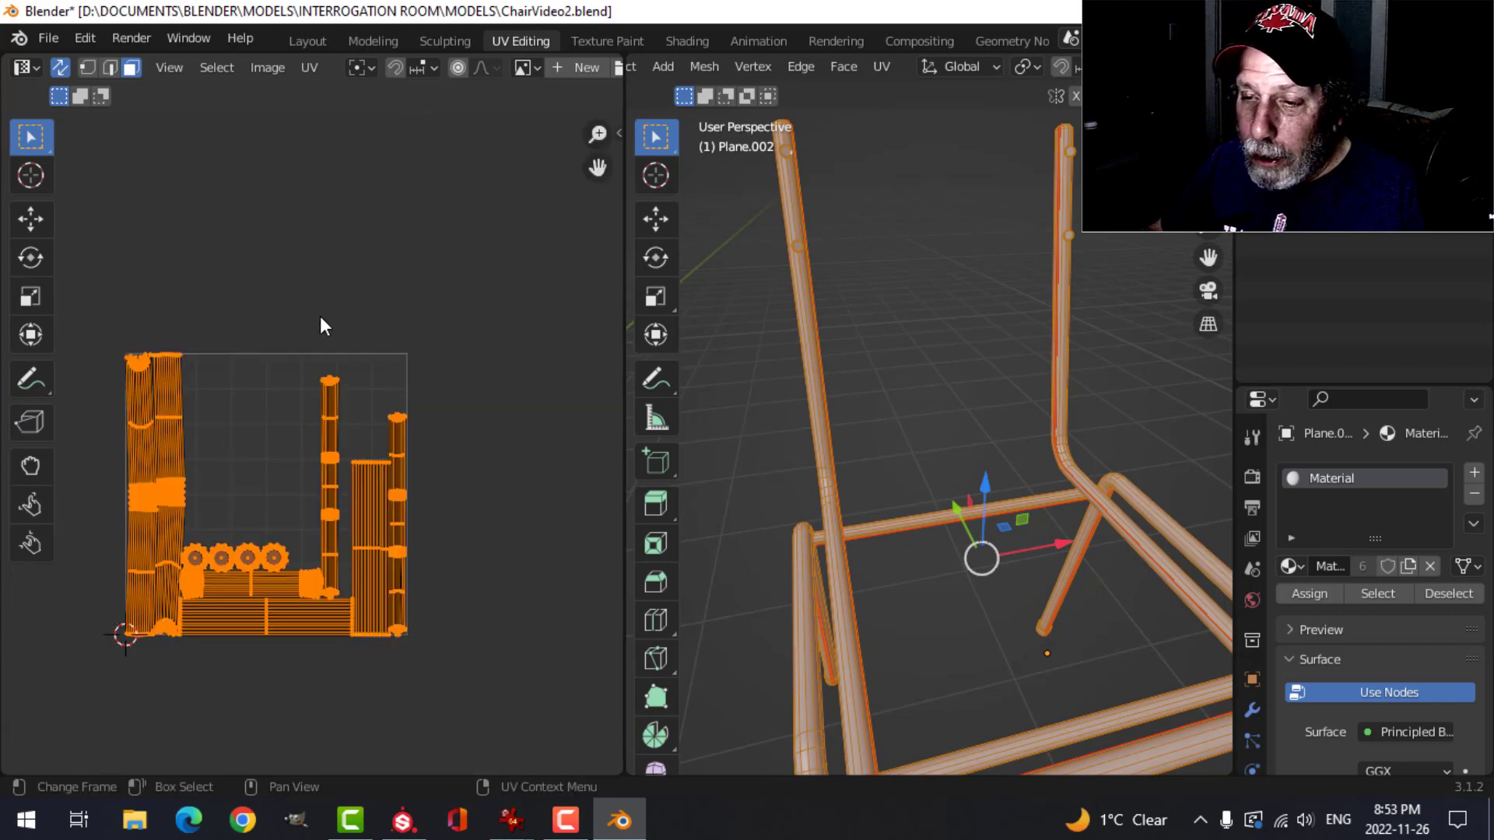
{"action": "scroll", "coordinate": [402, 414], "scroll_direction": "up", "scroll_amount": 4}
{"action": "scroll", "coordinate": [323, 402], "scroll_direction": "down", "scroll_amount": 2}
{"action": "middle_click_drag", "start_coordinate": [322, 401], "coordinate": [368, 313]}
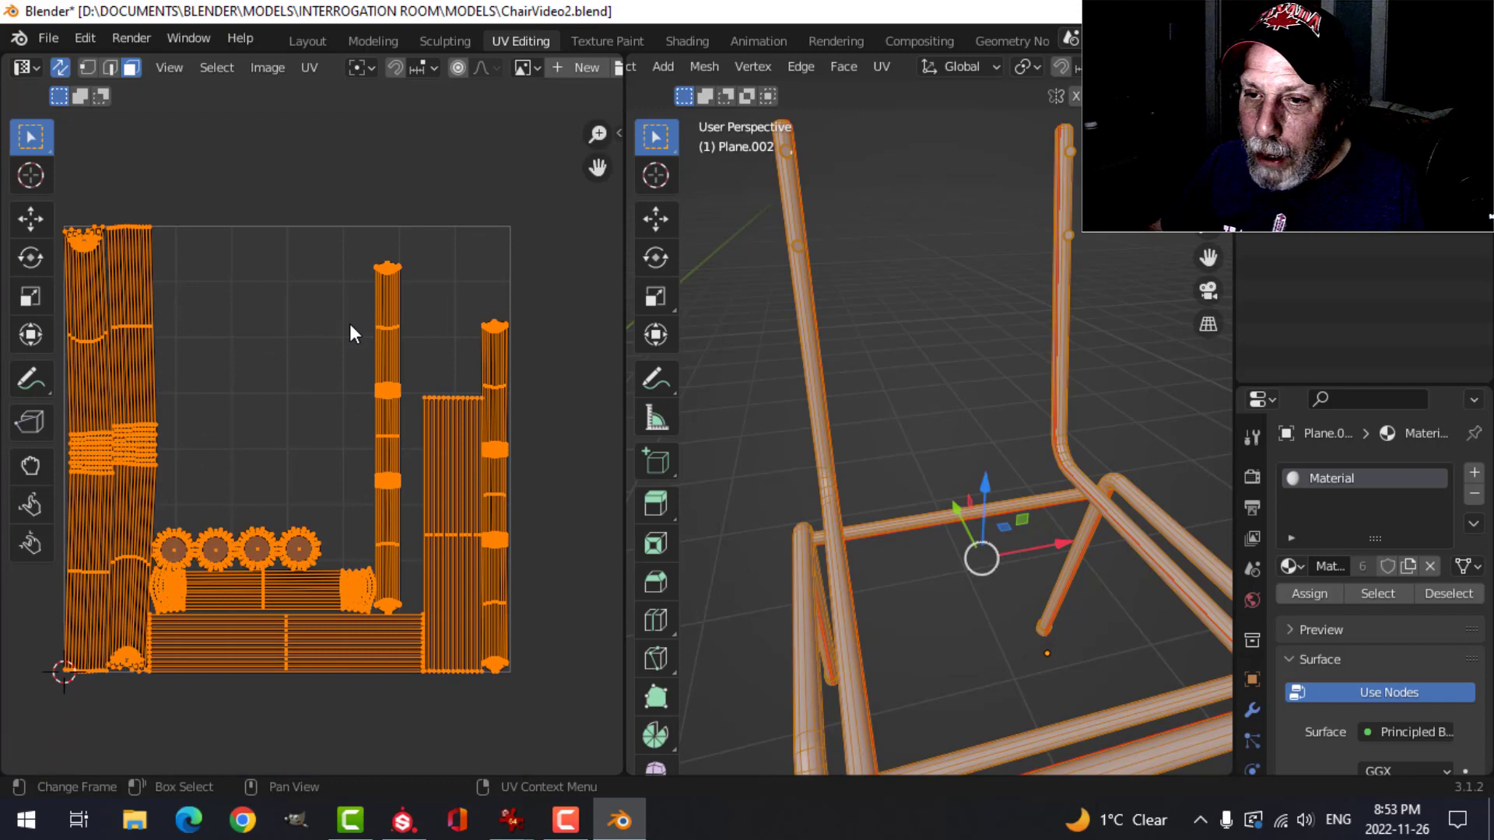
{"action": "scroll", "coordinate": [350, 330], "scroll_direction": "down", "scroll_amount": 1}
{"action": "left_click", "coordinate": [507, 350]}
{"action": "middle_click_drag", "start_coordinate": [506, 351], "coordinate": [484, 348]}
{"action": "key", "text": "Tab"}
{"action": "scroll", "coordinate": [899, 380], "scroll_direction": "down", "scroll_amount": 3}
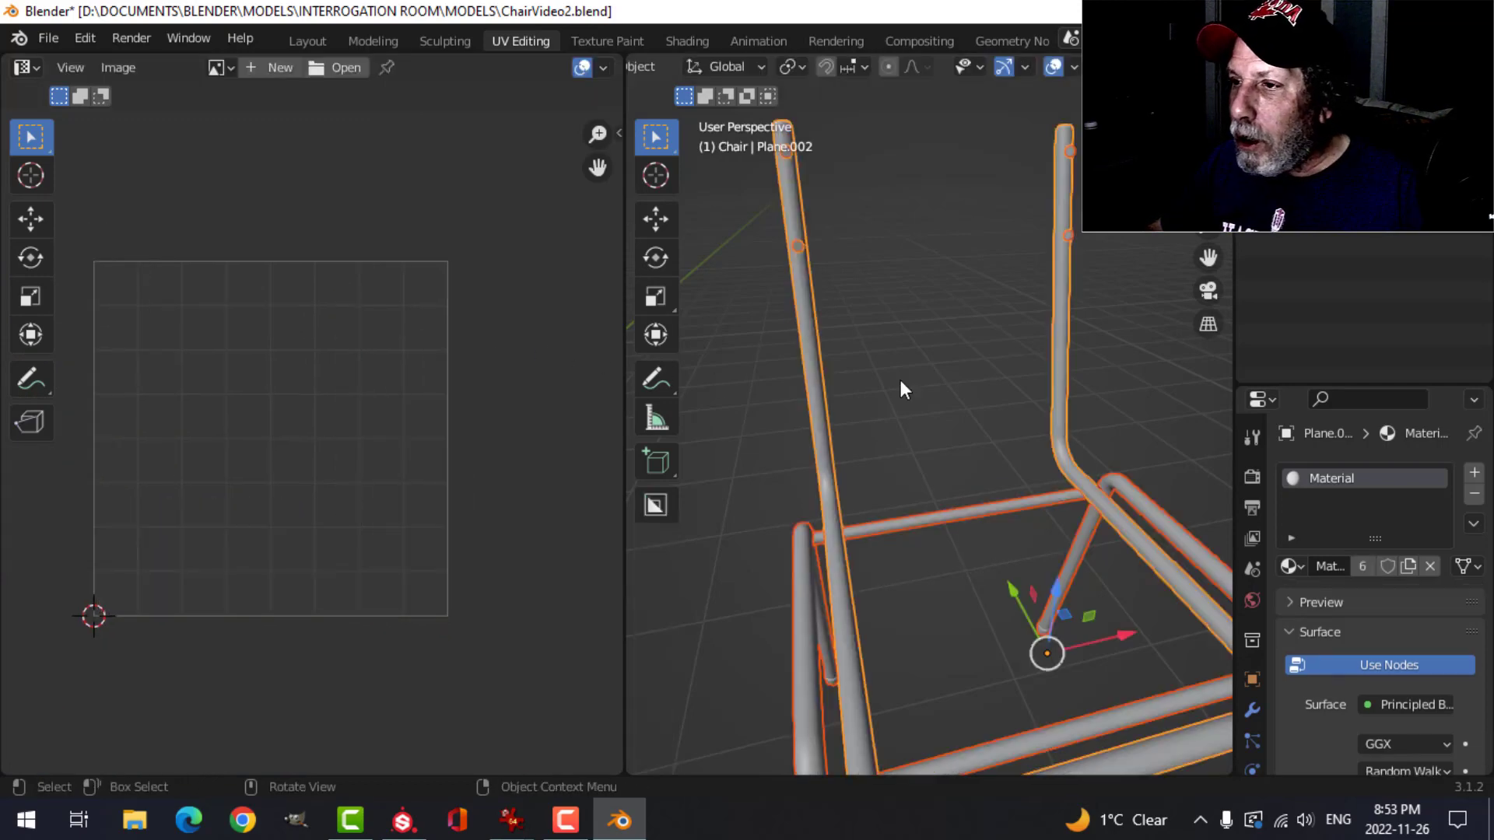
Select only the seat-and-backrest tube, remove its shared material and create a new material for it.
{"action": "middle_click_drag", "start_coordinate": [900, 380], "coordinate": [863, 361]}
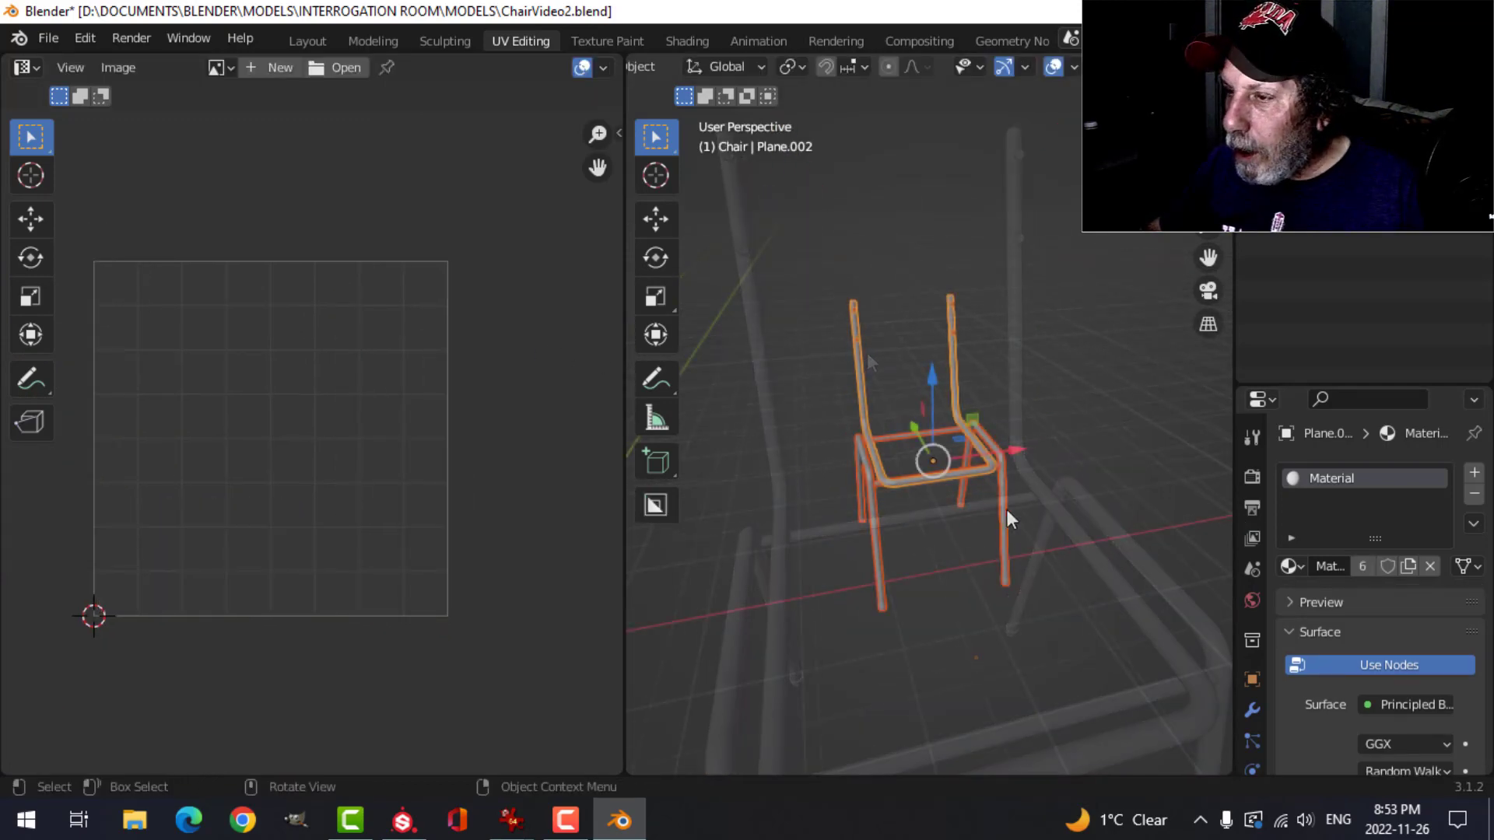
{"action": "scroll", "coordinate": [1006, 509], "scroll_direction": "up", "scroll_amount": 2}
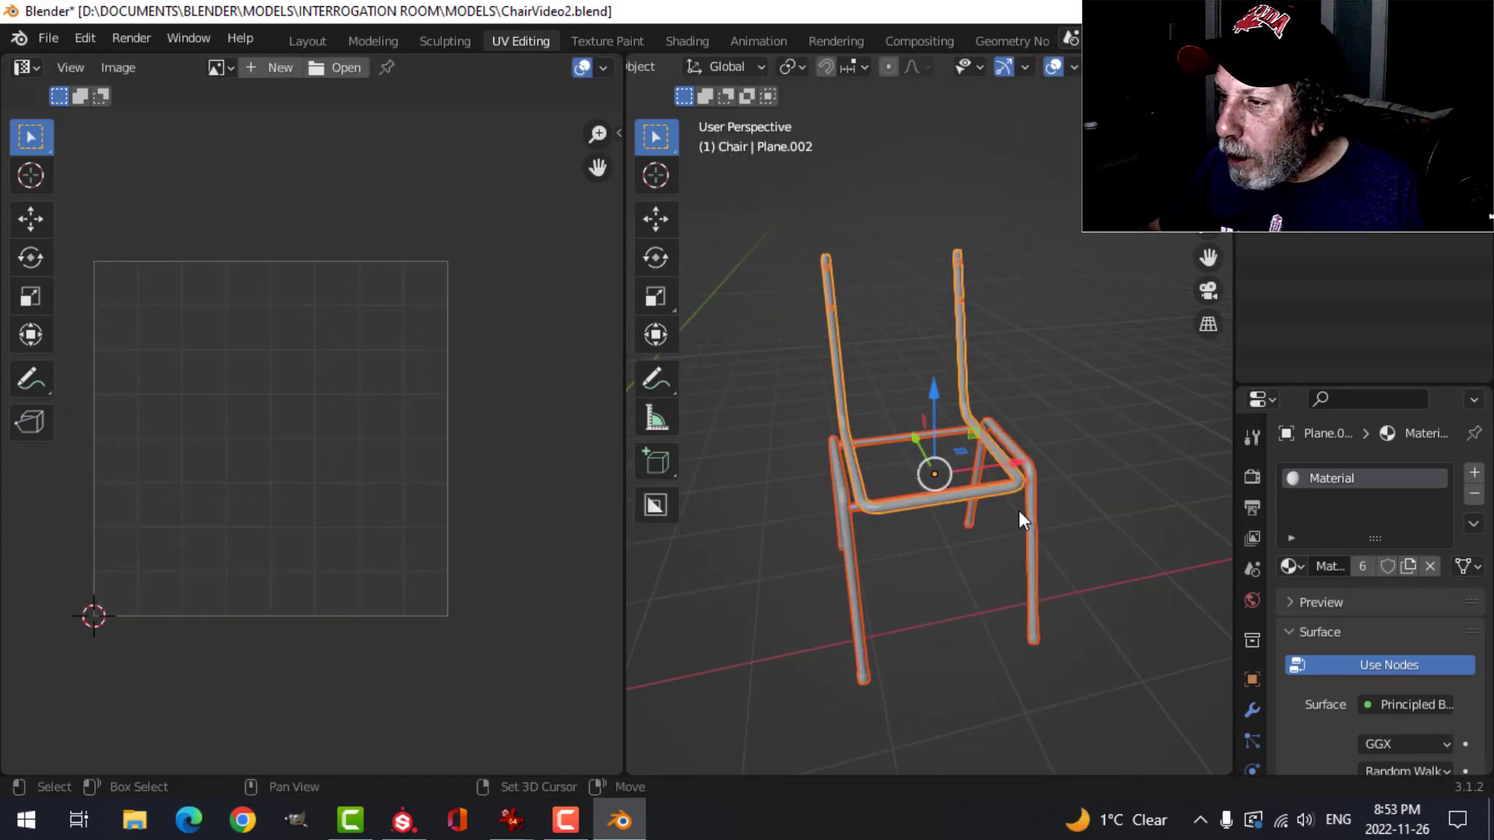
{"action": "middle_click_drag", "start_coordinate": [1020, 511], "coordinate": [988, 507], "text": "shift"}
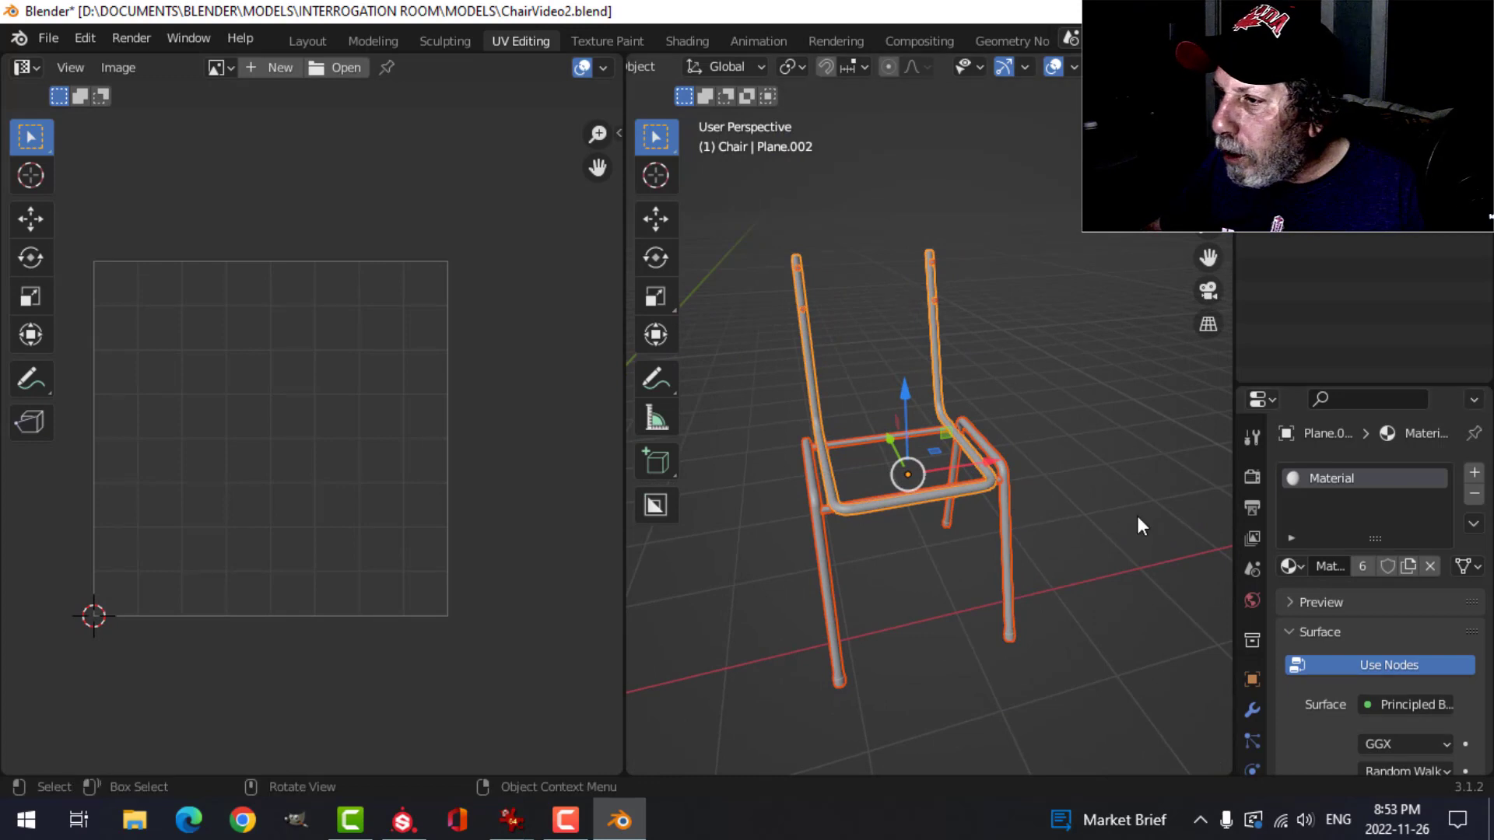
{"action": "left_click", "coordinate": [1125, 509]}
{"action": "left_click", "coordinate": [971, 489]}
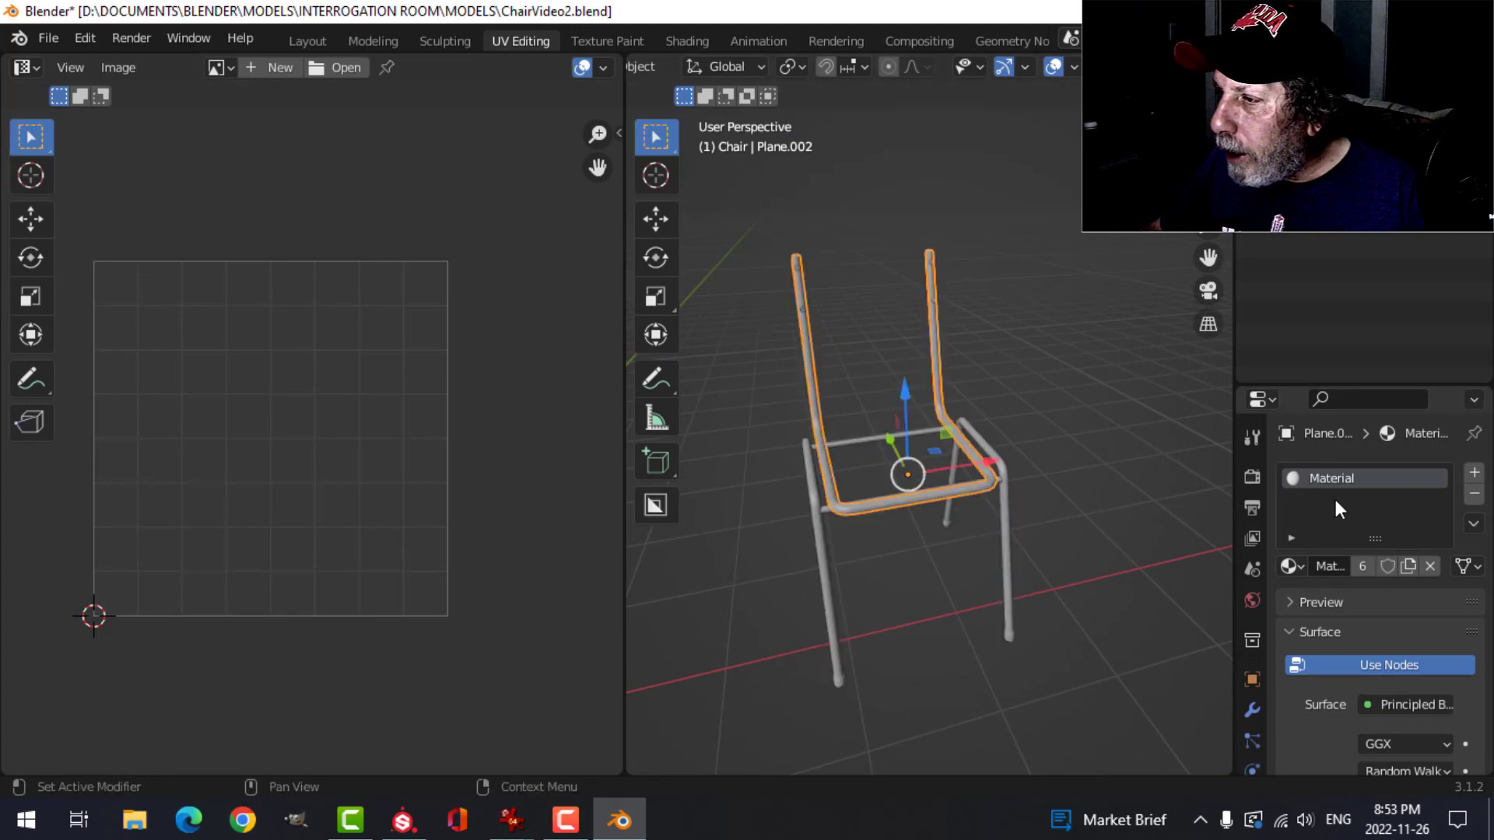
{"action": "left_click", "coordinate": [1476, 497]}
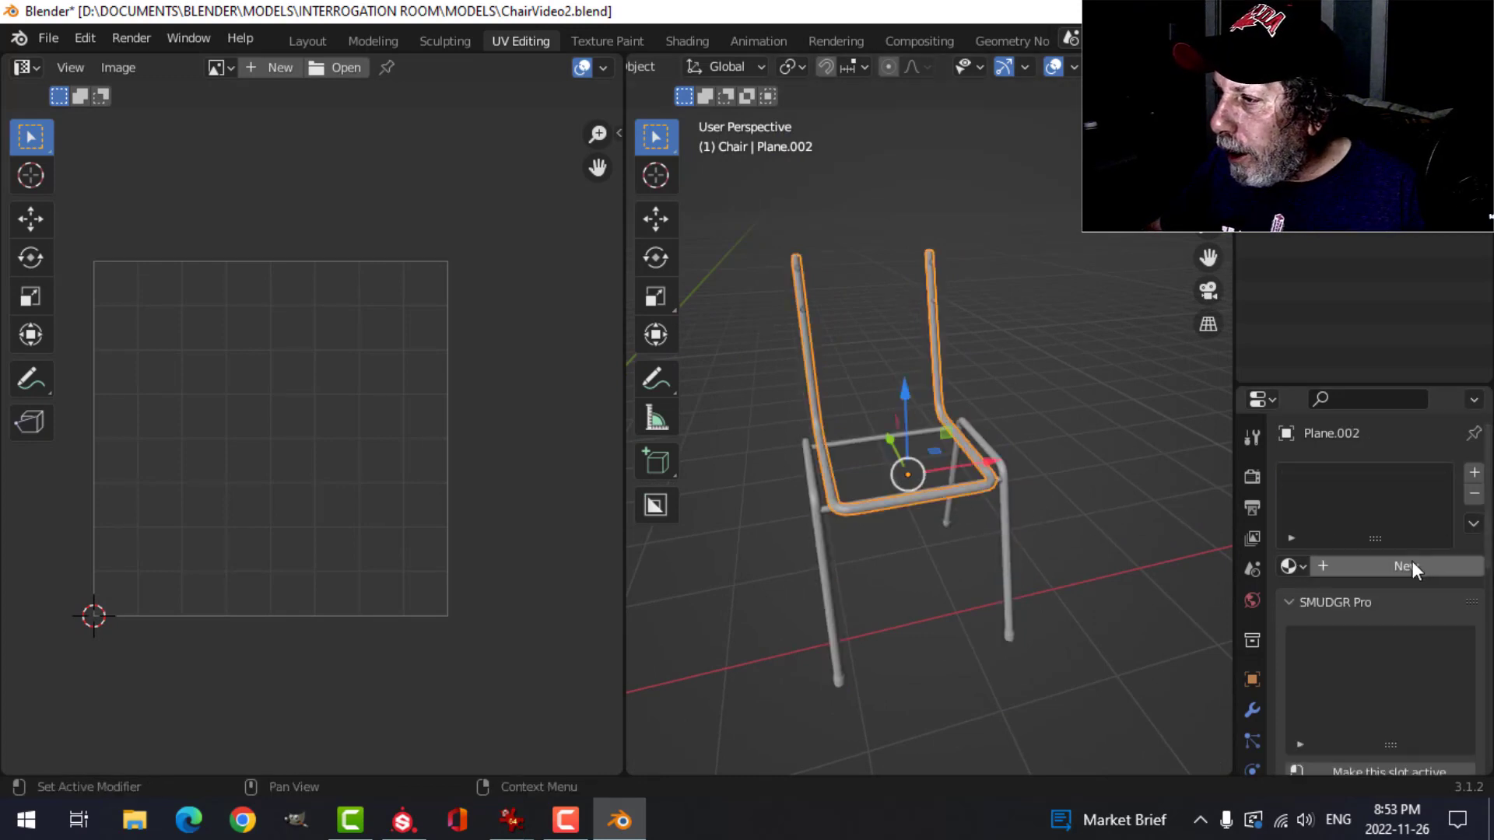
{"action": "left_click", "coordinate": [1412, 562]}
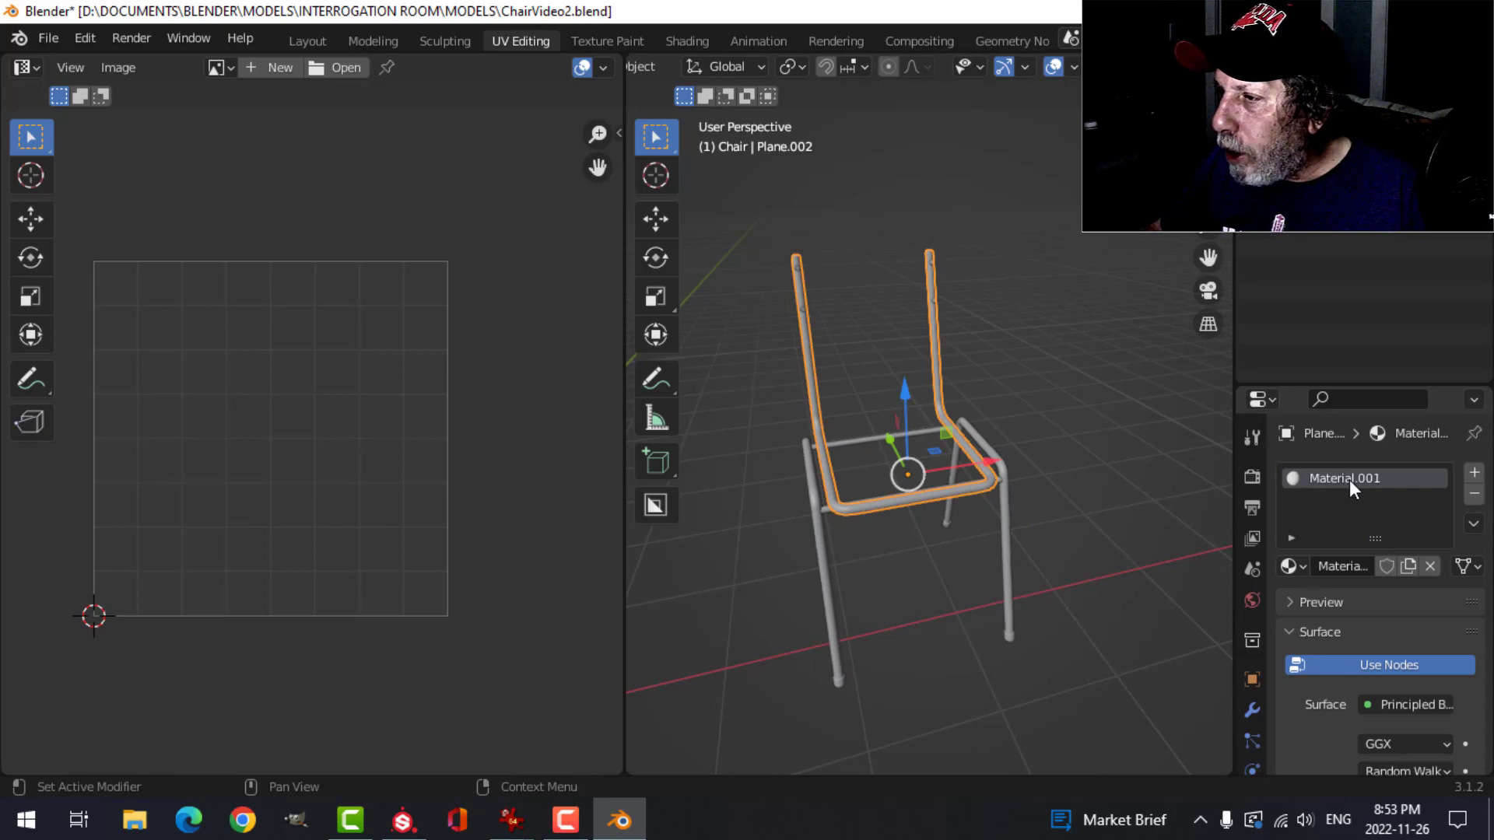
Rename the tube's new material as ChairMetal.
{"action": "double_click", "coordinate": [1349, 479]}
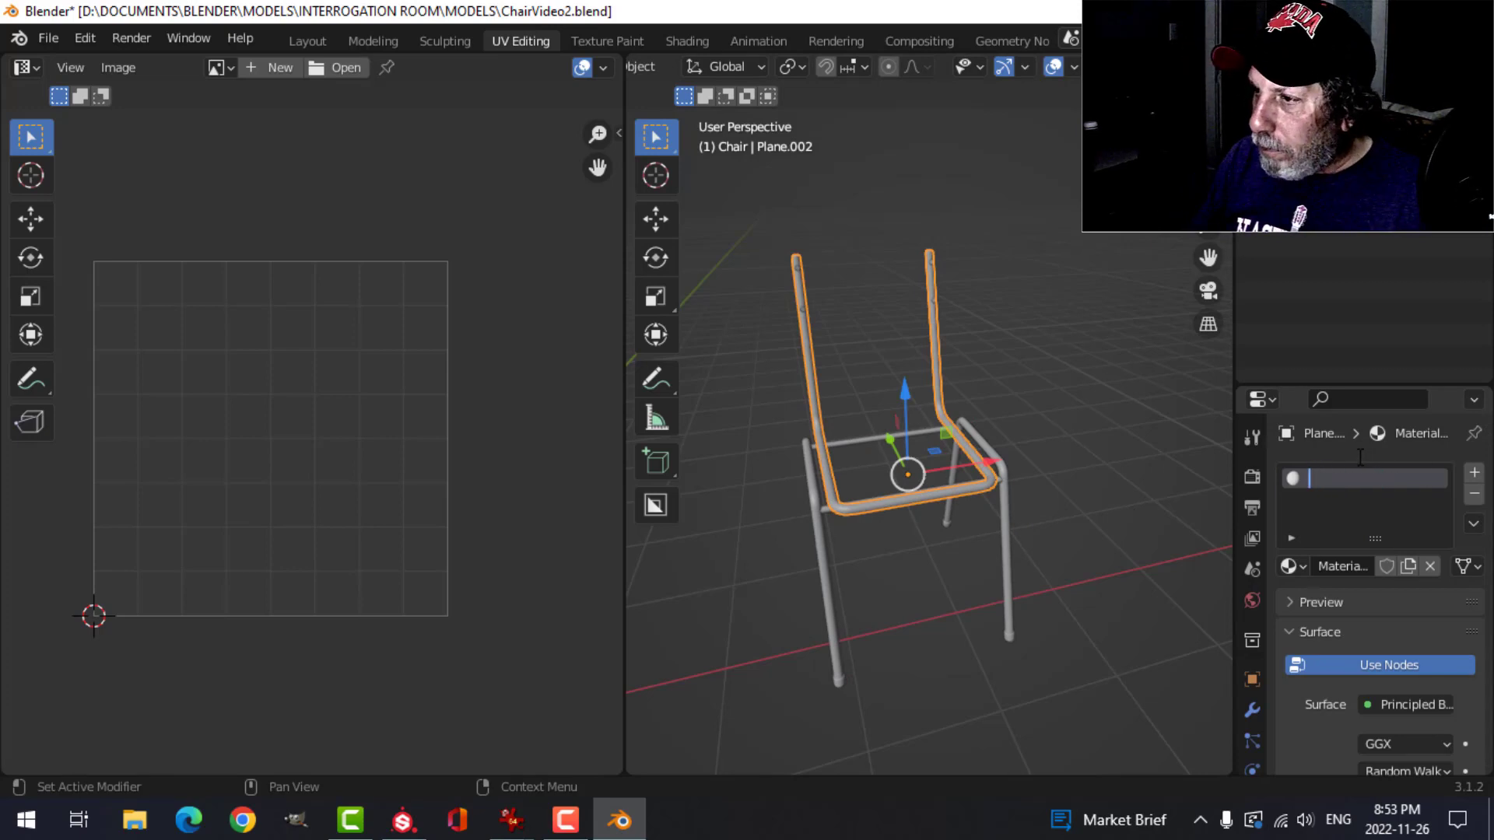
{"action": "type", "text": "C"}
{"action": "key", "text": "Caps_Lock"}
{"action": "type", "text": "hairMwetal"}
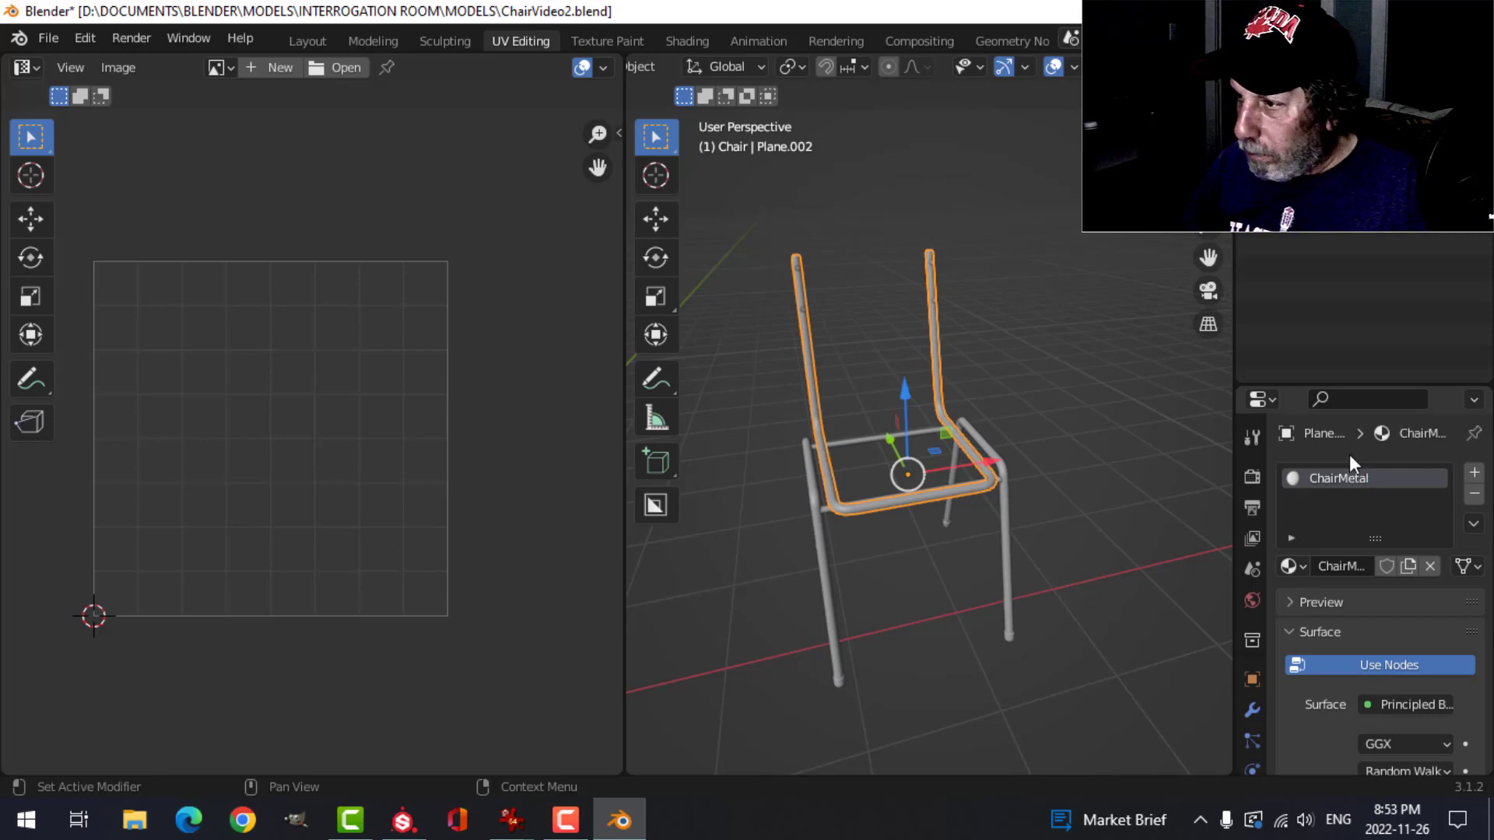
Link the ChairMetal material from the seat-and-backrest tube to all the other metal frame parts, and deselect everything.
{"action": "scroll", "coordinate": [1087, 490], "scroll_direction": "up", "scroll_amount": 3}
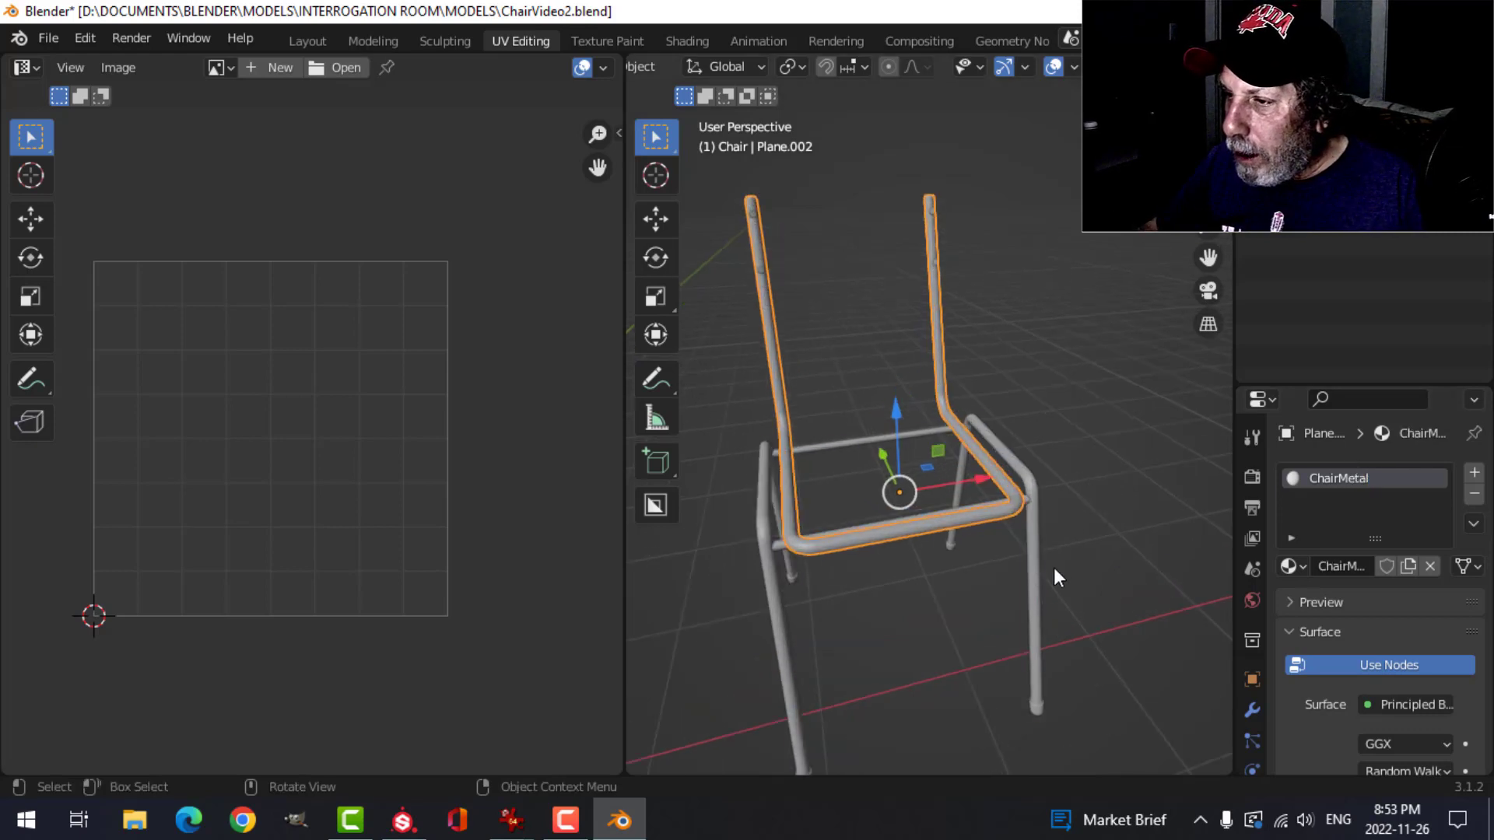
{"action": "key", "text": "a"}
{"action": "left_click", "coordinate": [982, 518], "text": "shift"}
{"action": "left_click", "coordinate": [981, 518], "text": "shift"}
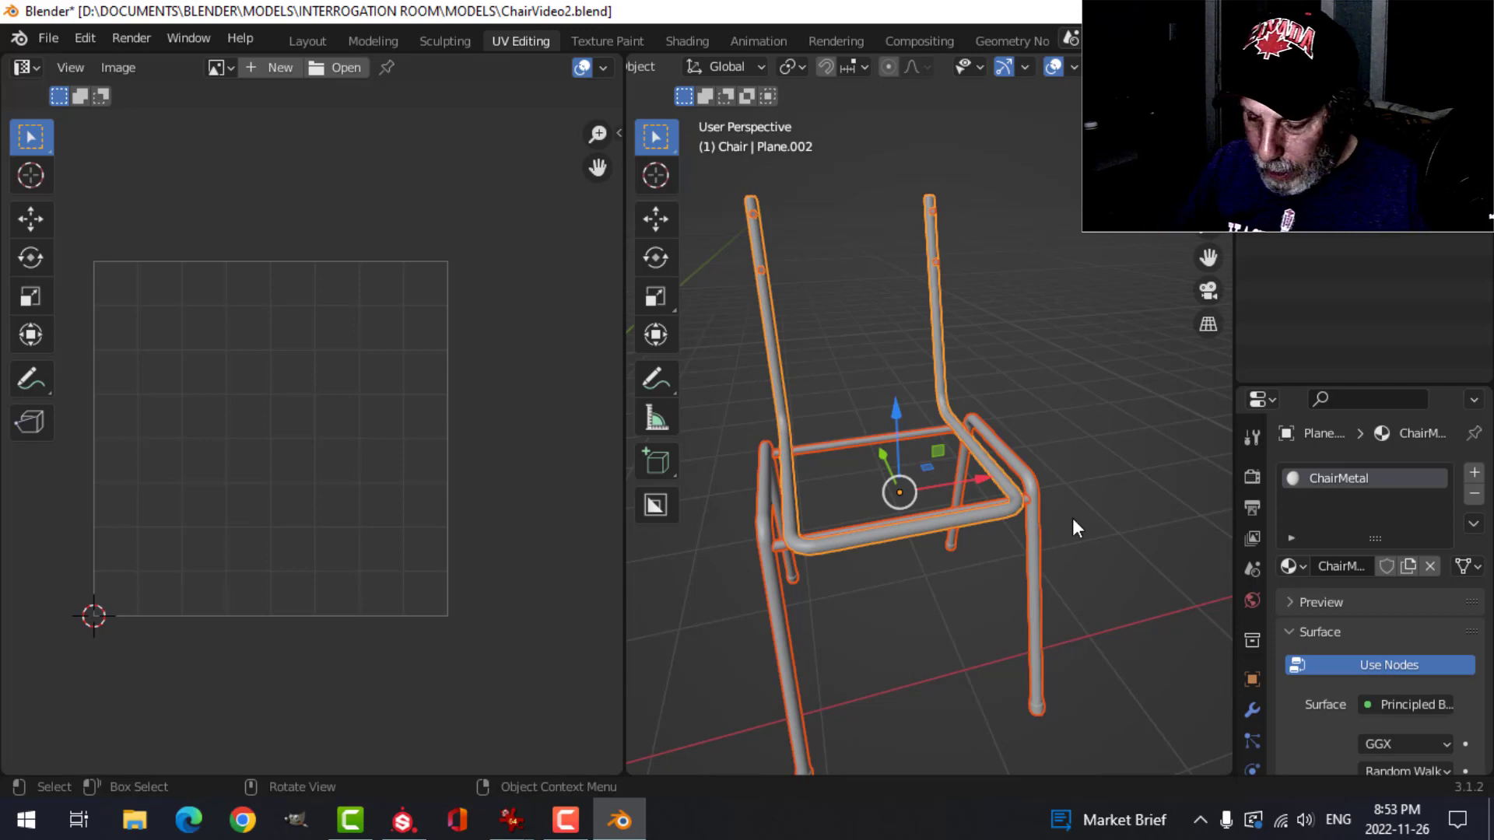
{"action": "key", "text": "ctrl+l"}
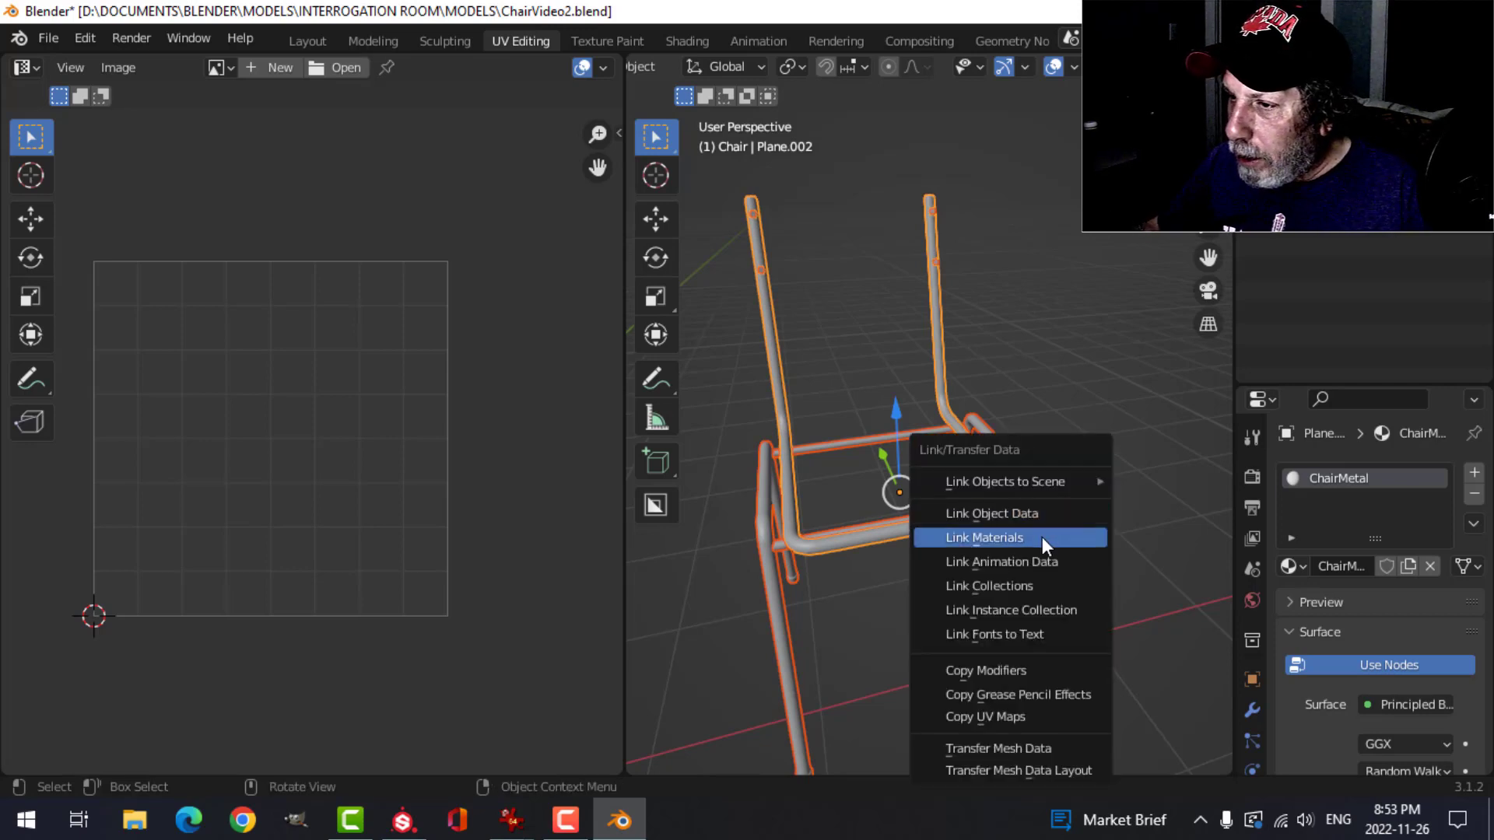
{"action": "left_click", "coordinate": [1043, 537]}
{"action": "left_click", "coordinate": [912, 577]}
{"action": "scroll", "coordinate": [912, 576], "scroll_direction": "up", "scroll_amount": 2}
{"action": "middle_click_drag", "start_coordinate": [912, 577], "coordinate": [881, 418], "text": "shift"}
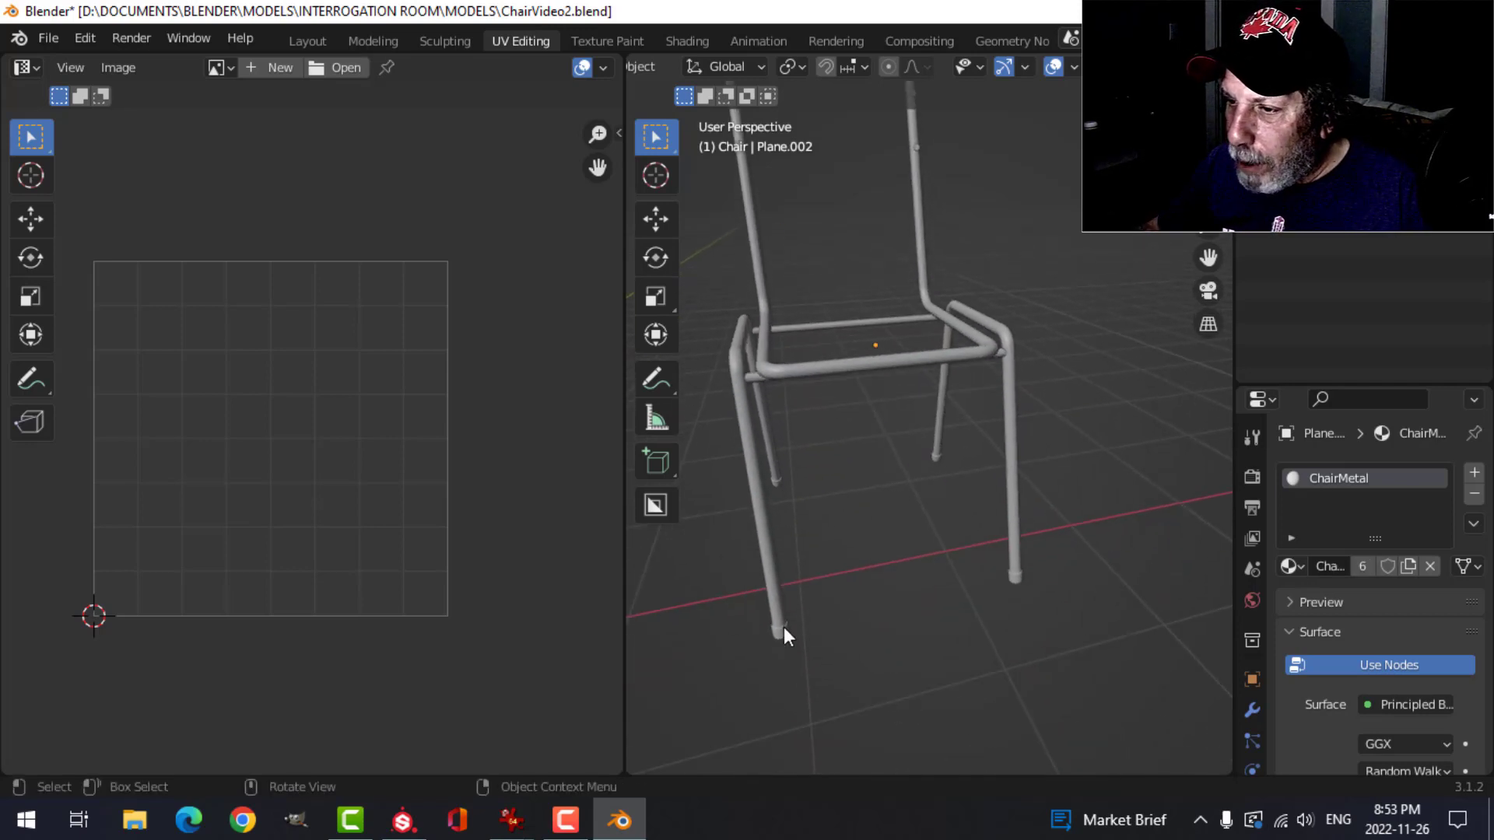
Select the foot cap faces of the near leg tube in Edit Mode and add a second new material slot.
{"action": "scroll", "coordinate": [875, 515], "scroll_direction": "down", "scroll_amount": 2}
{"action": "middle_click_drag", "start_coordinate": [901, 489], "coordinate": [966, 419], "text": "shift"}
{"action": "scroll", "coordinate": [927, 524], "scroll_direction": "up", "scroll_amount": 3}
{"action": "left_click", "coordinate": [833, 629]}
{"action": "middle_click_drag", "start_coordinate": [898, 610], "coordinate": [928, 548], "text": "shift"}
{"action": "scroll", "coordinate": [933, 557], "scroll_direction": "up", "scroll_amount": 3}
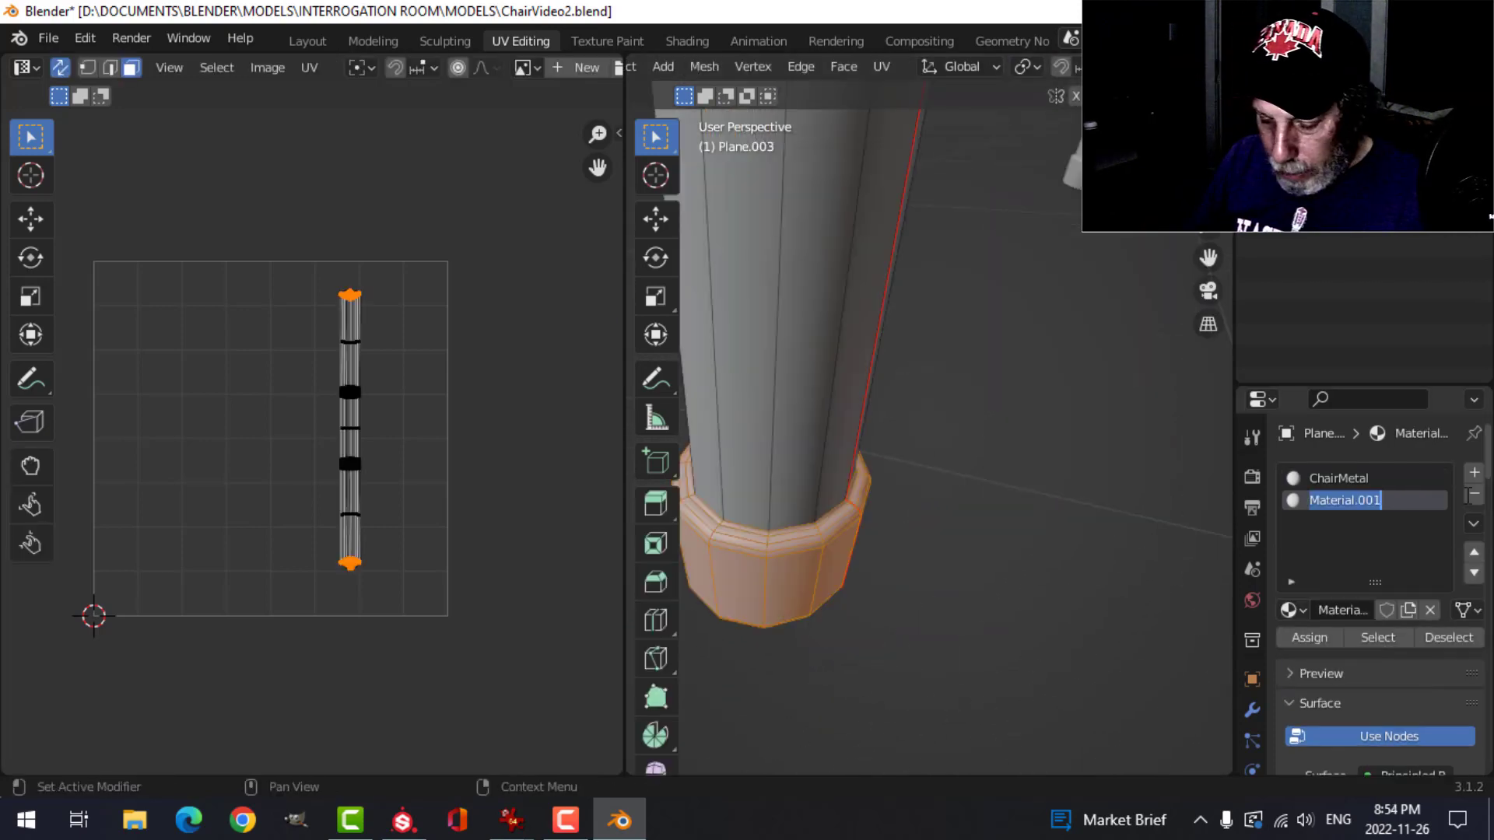
Name the second material ChairFeet, assign it to the selected foot cap faces and deselect them.
{"action": "double_click", "coordinate": [1339, 501]}
{"action": "type", "text": "ChairFeet"}
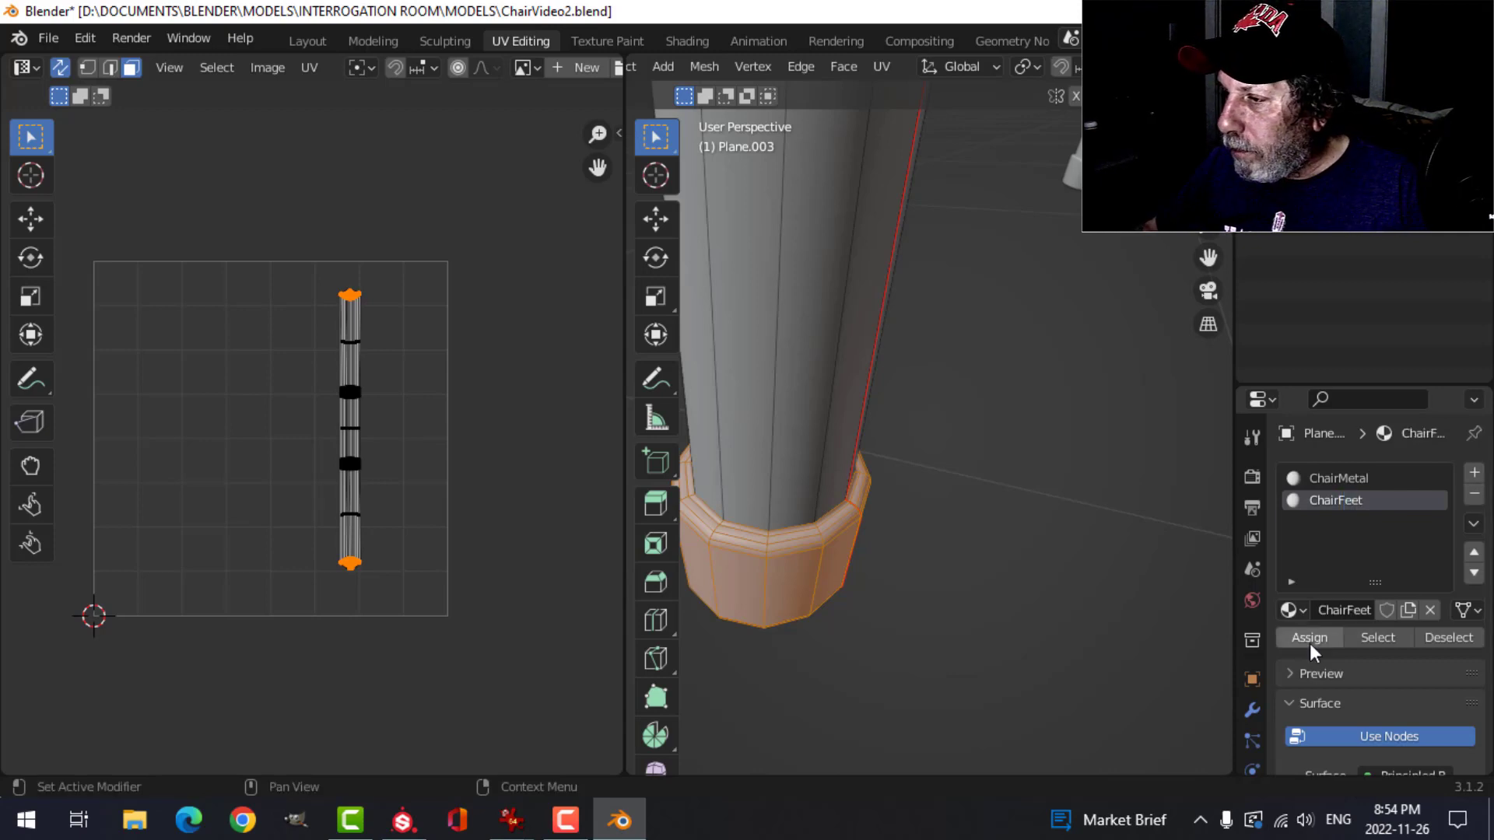
{"action": "scroll", "coordinate": [989, 537], "scroll_direction": "down", "scroll_amount": 3}
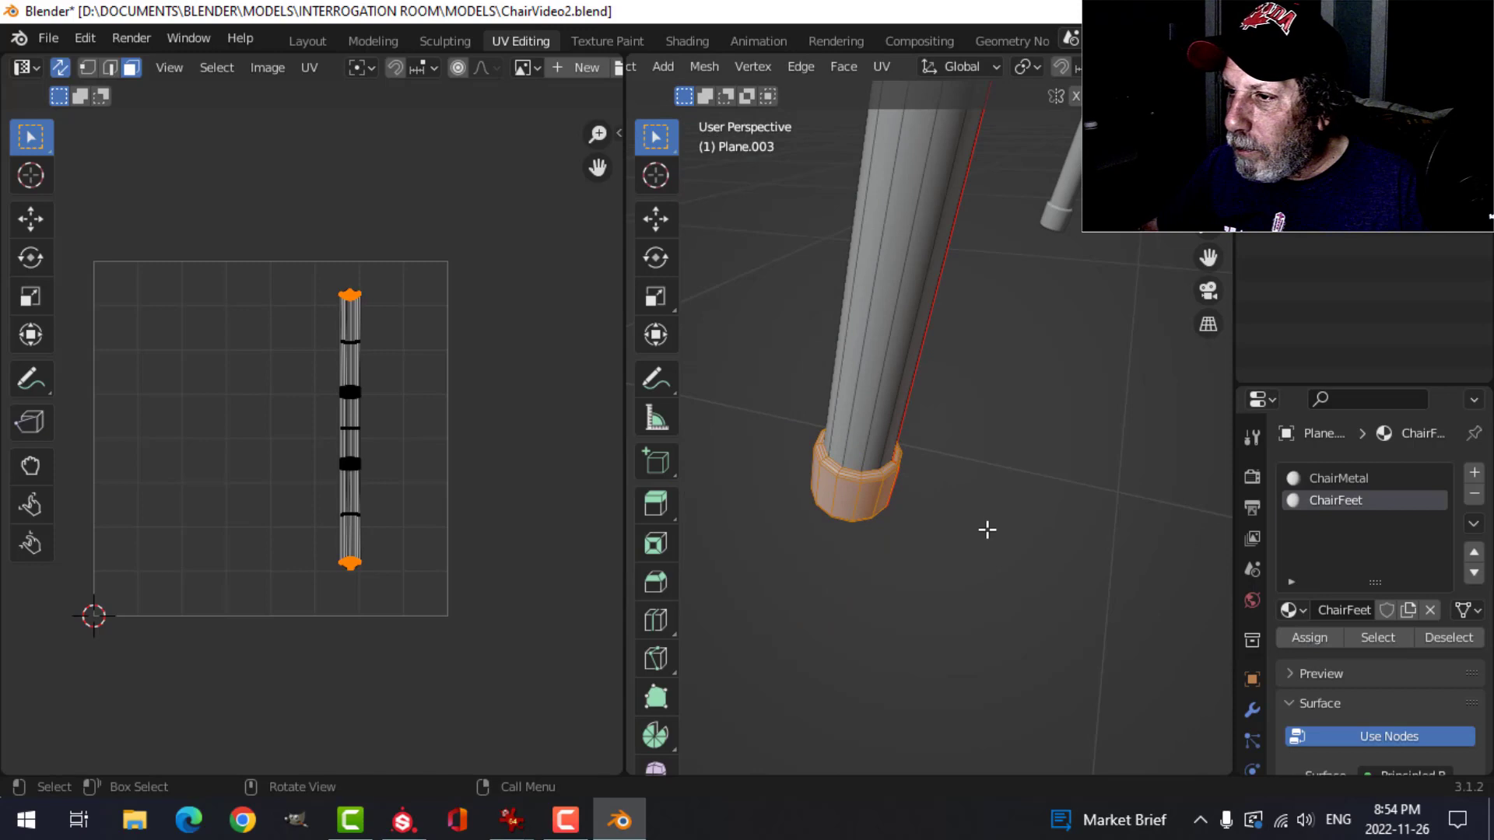
{"action": "left_click", "coordinate": [1444, 637]}
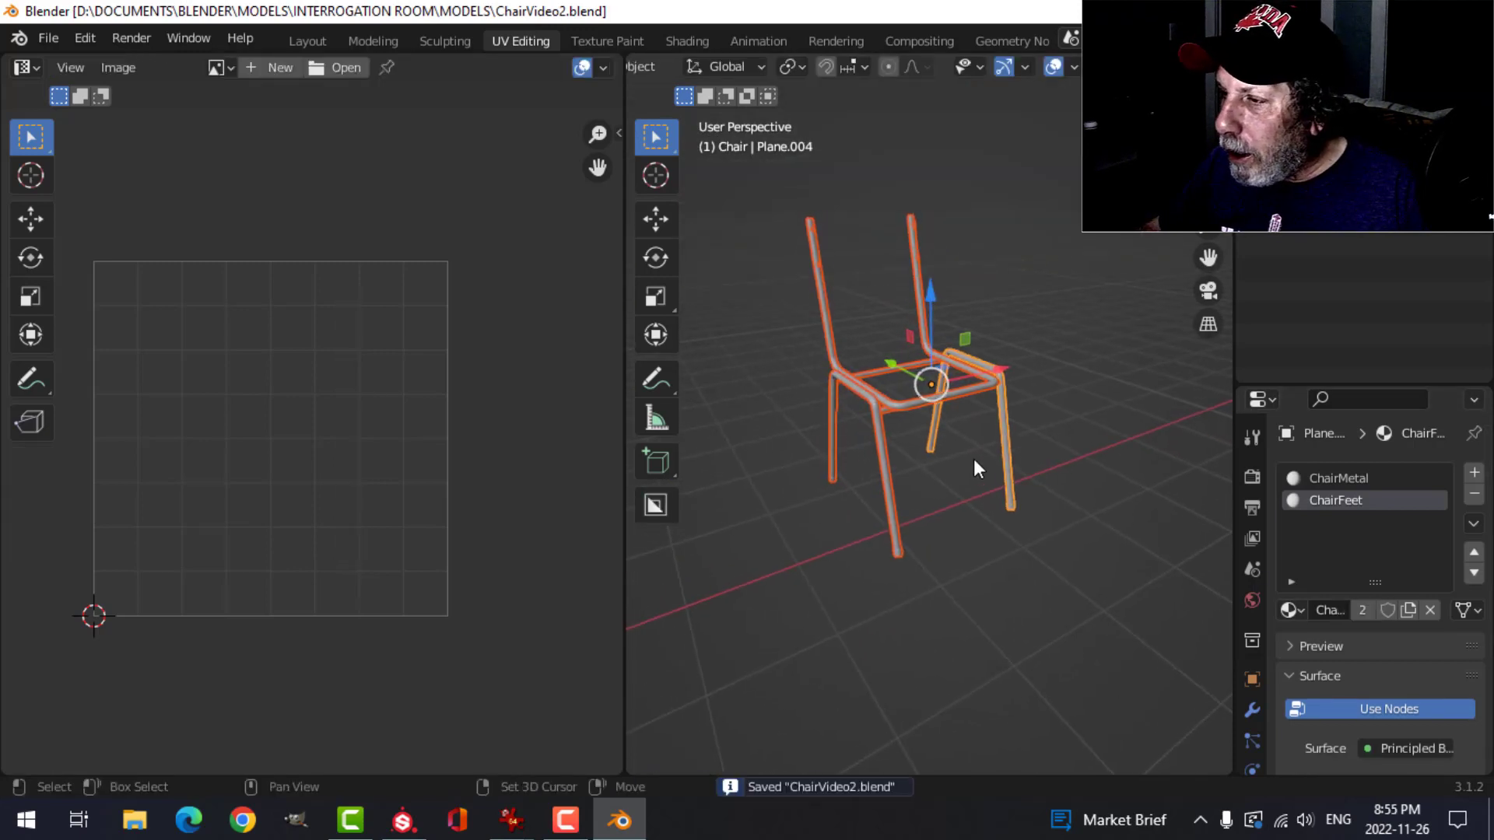
Bring the selected chair frame into Substance Painter and open the mesh map baking settings.
{"action": "middle_click_drag", "start_coordinate": [974, 459], "coordinate": [1006, 470], "text": "shift"}
{"action": "left_click", "coordinate": [47, 38]}
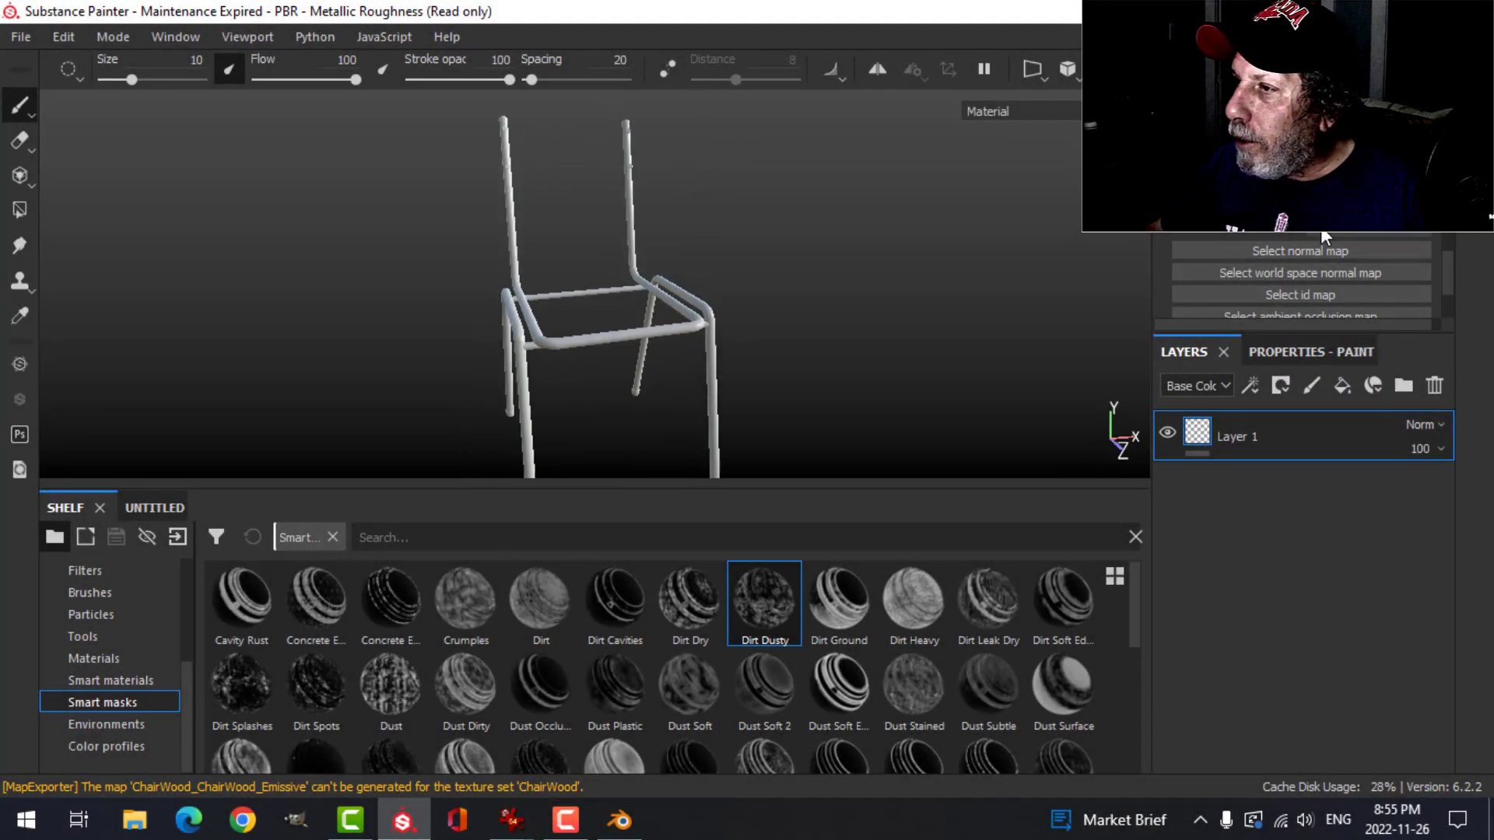
{"action": "left_click", "coordinate": [1325, 236]}
Bake the mesh maps at an output size of 2048 with the ID map excluded.
{"action": "left_click", "coordinate": [751, 101]}
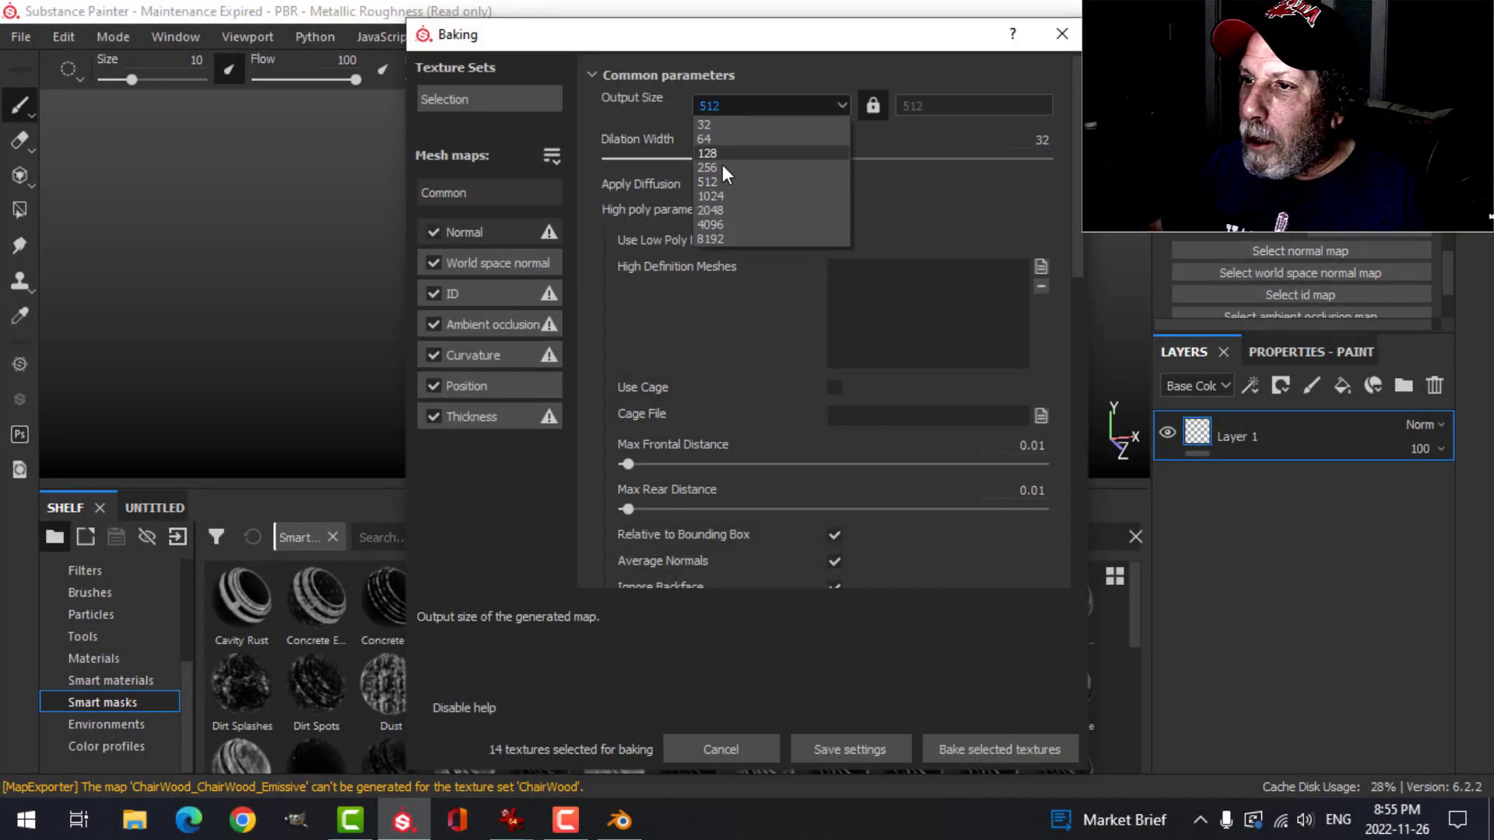
{"action": "left_click", "coordinate": [710, 211]}
{"action": "left_click", "coordinate": [428, 296]}
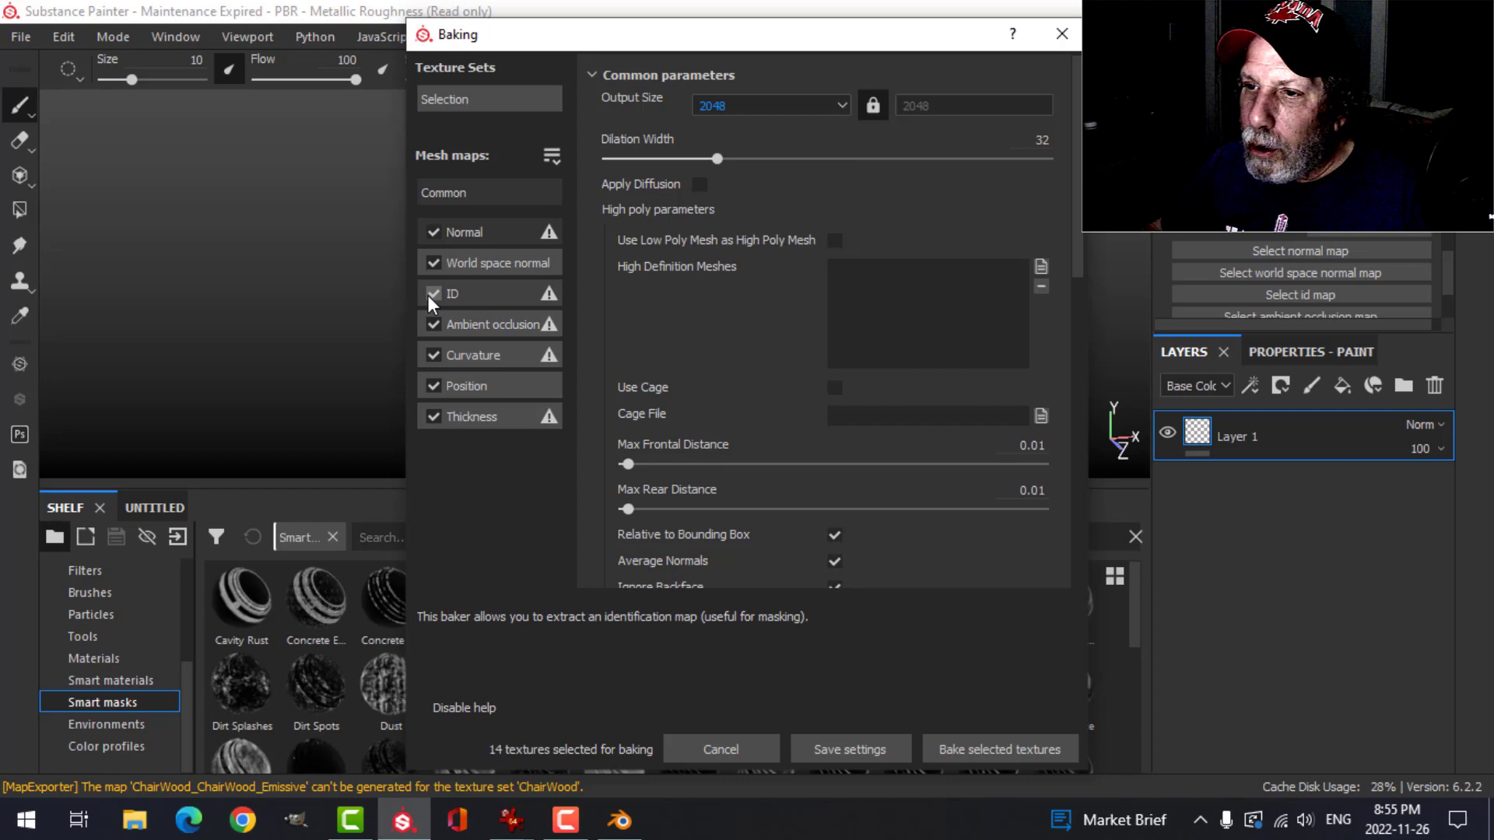
{"action": "left_click", "coordinate": [956, 749]}
{"action": "left_click_drag", "start_coordinate": [683, 343], "coordinate": [699, 329], "text": "alt"}
Delete the empty Layer 1 from the layer stack.
{"action": "left_click", "coordinate": [1317, 353]}
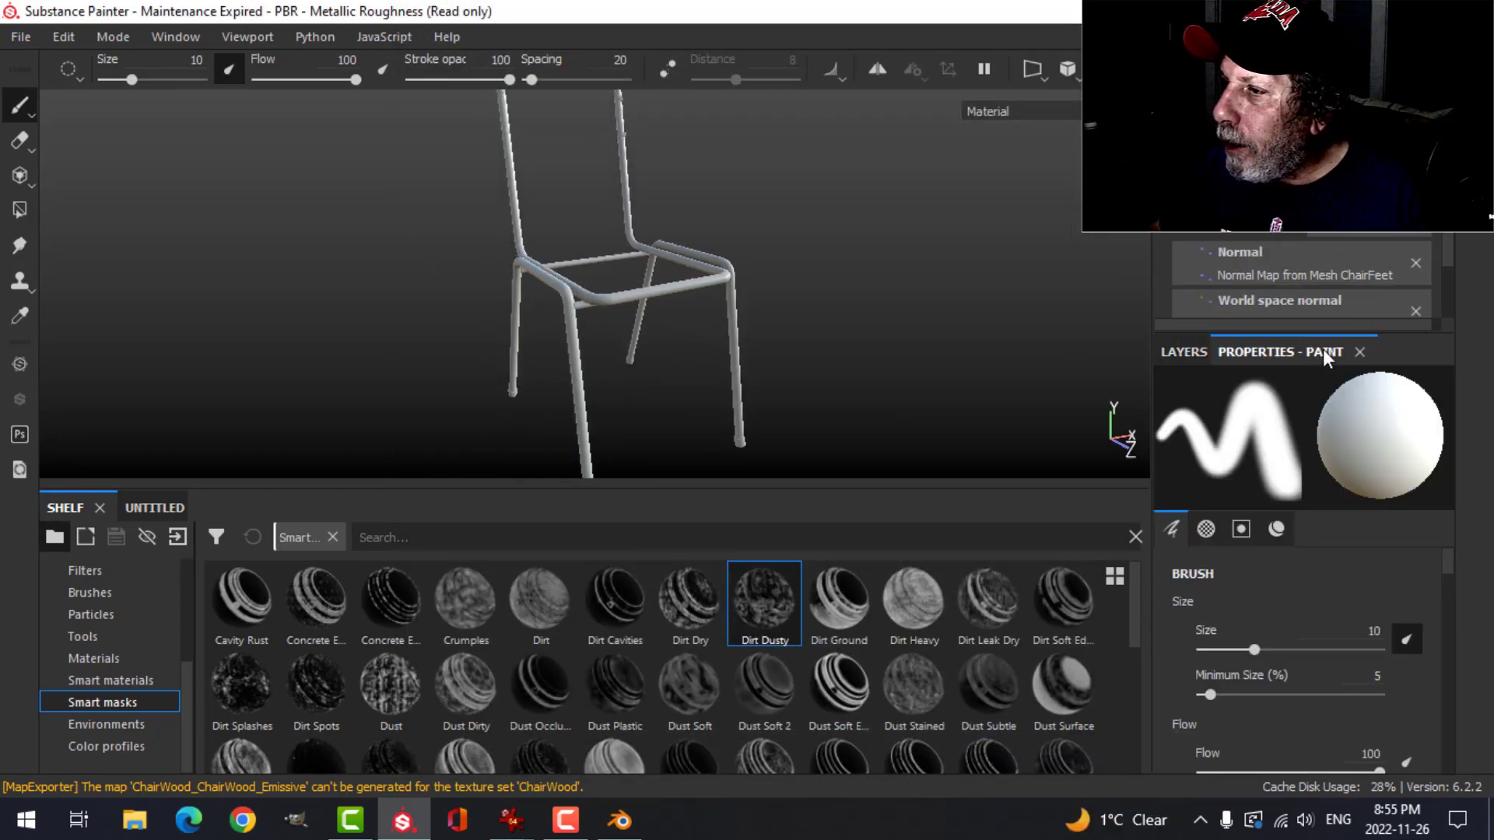
{"action": "left_click", "coordinate": [1194, 348]}
{"action": "left_click", "coordinate": [1433, 385]}
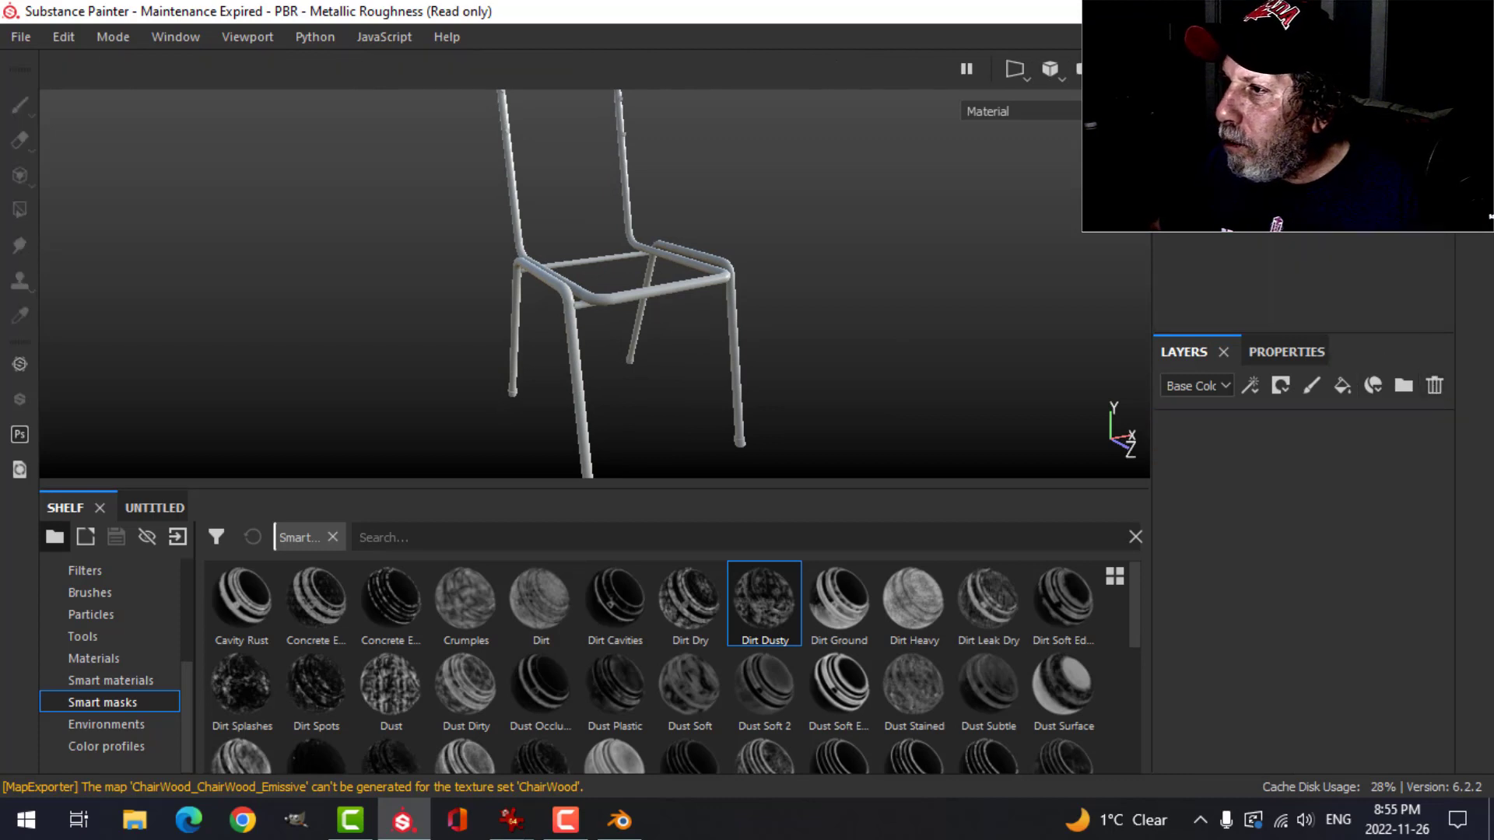
{"action": "key", "text": "ctrl+z"}
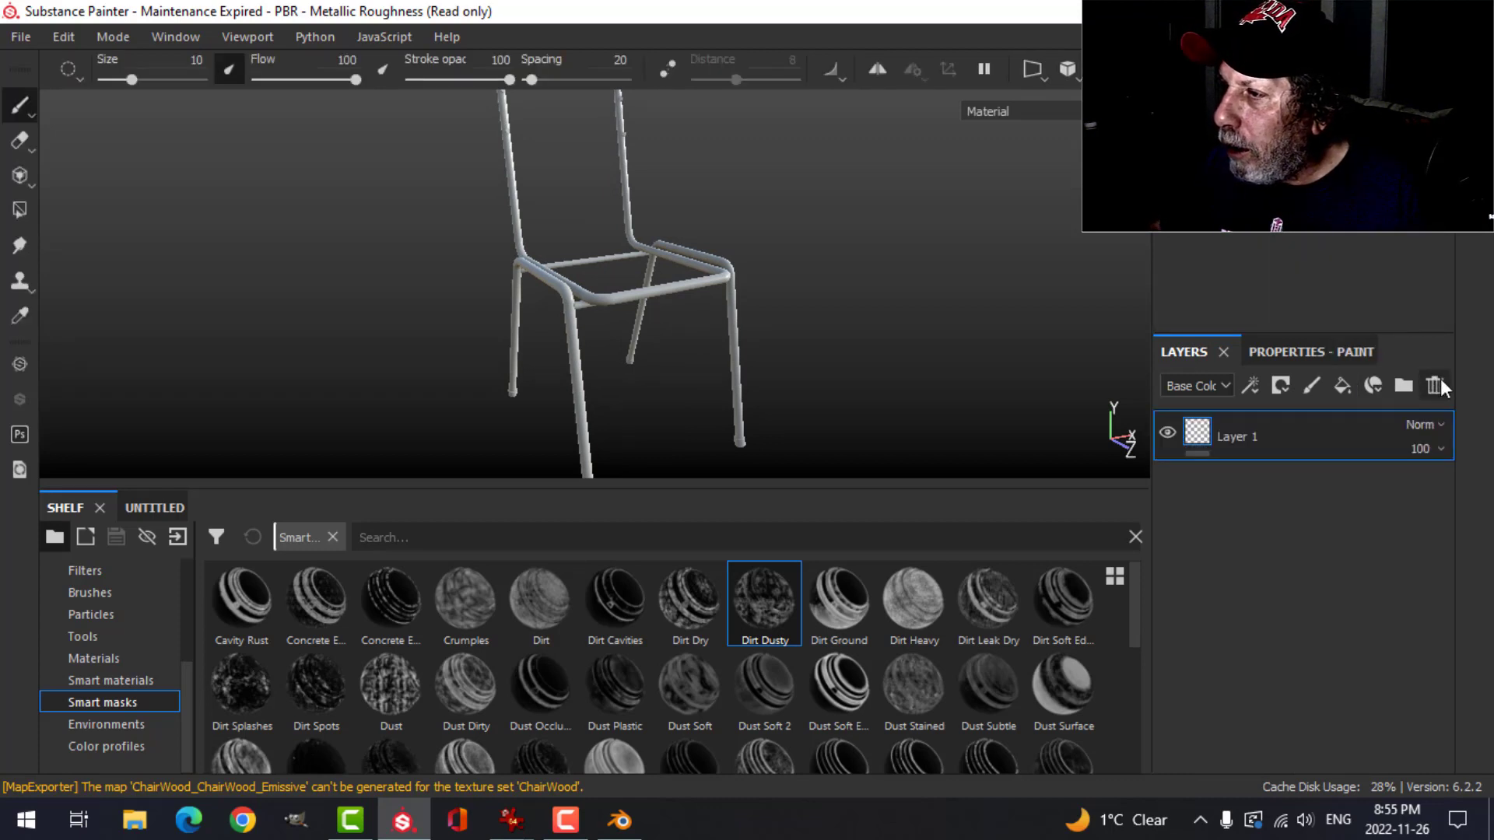
{"action": "left_click", "coordinate": [1434, 385]}
Find the Steel Painted material with a "metal" search among the materials and apply it to the chair frame as a layer.
{"action": "left_click", "coordinate": [98, 658]}
{"action": "left_click", "coordinate": [446, 536]}
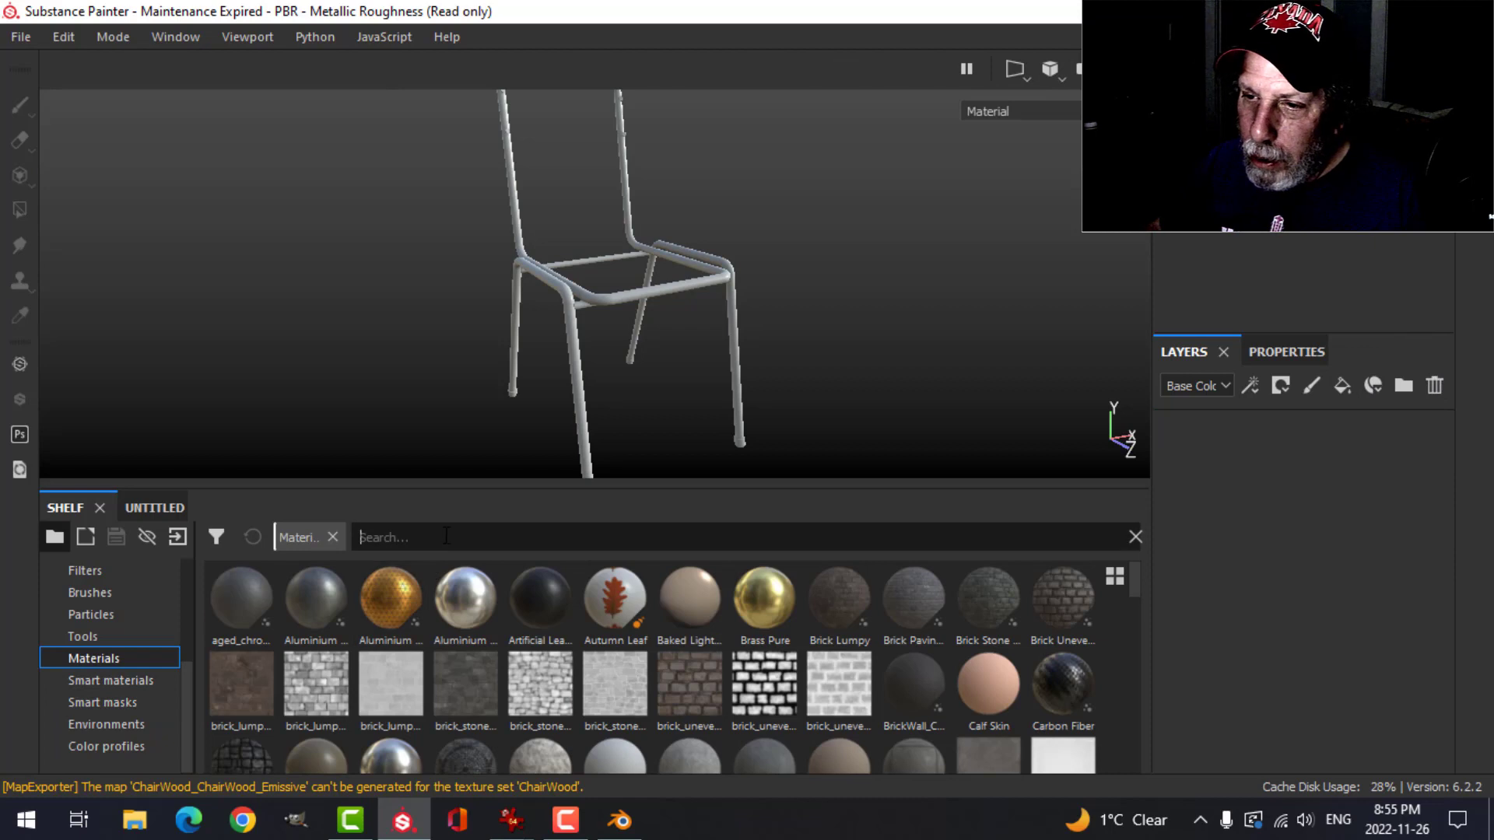
{"action": "type", "text": "metal"}
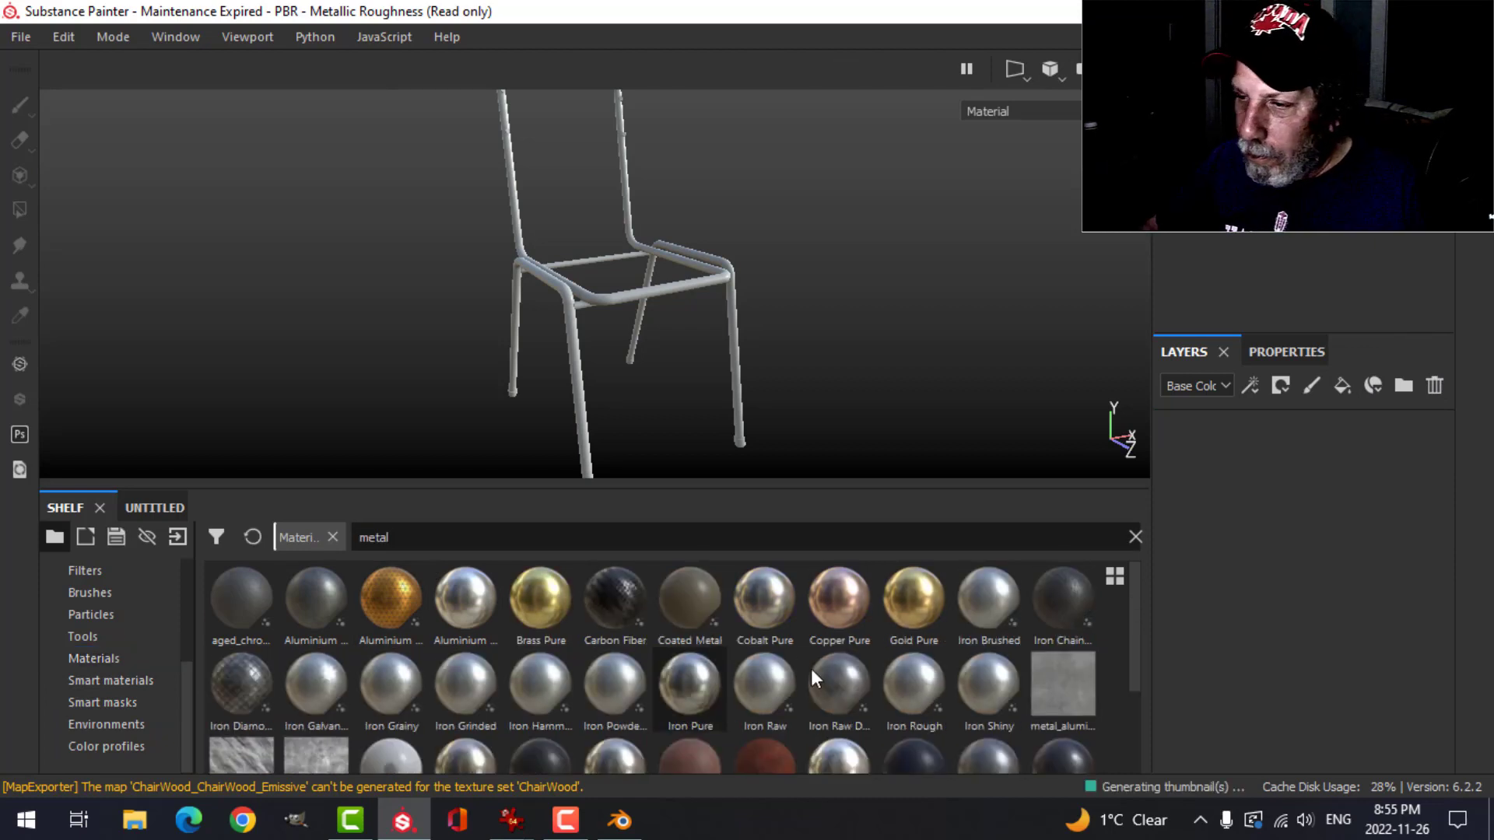
{"action": "scroll", "coordinate": [908, 674], "scroll_direction": "down", "scroll_amount": 2}
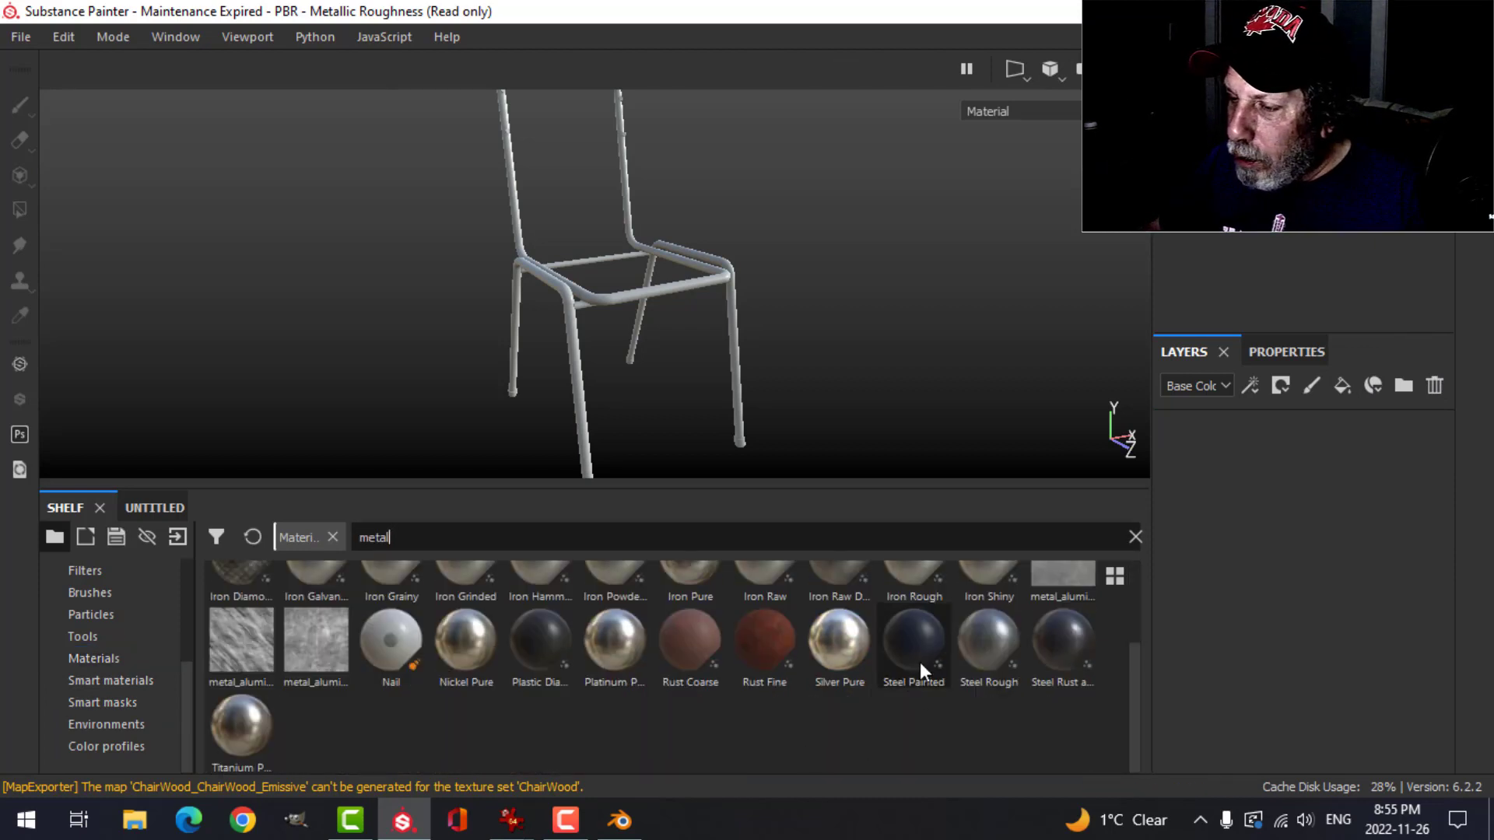
{"action": "mouse_move", "coordinate": [922, 651]}
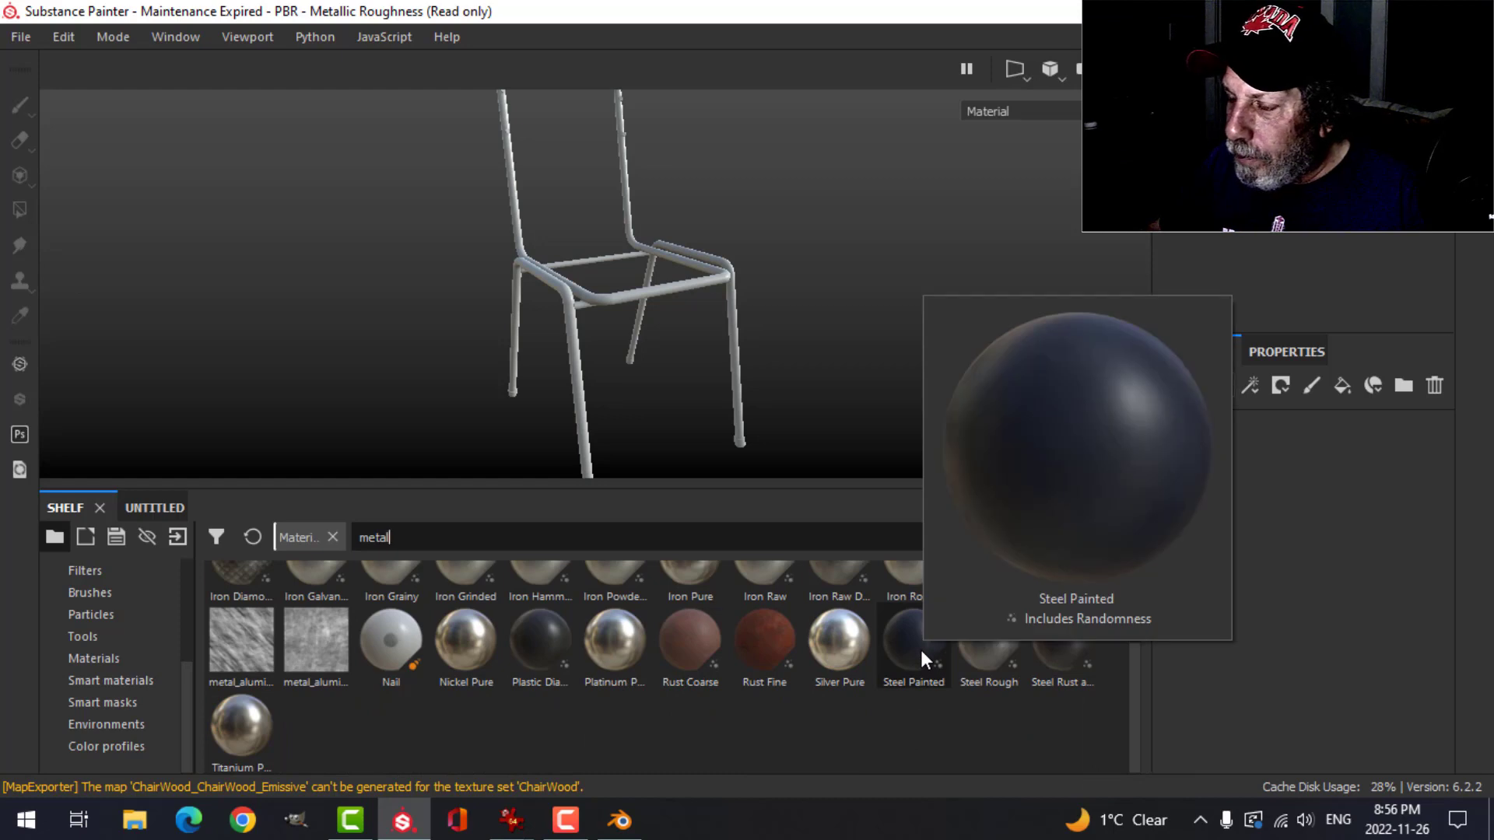
{"action": "scroll", "coordinate": [778, 689], "scroll_direction": "up", "scroll_amount": 2}
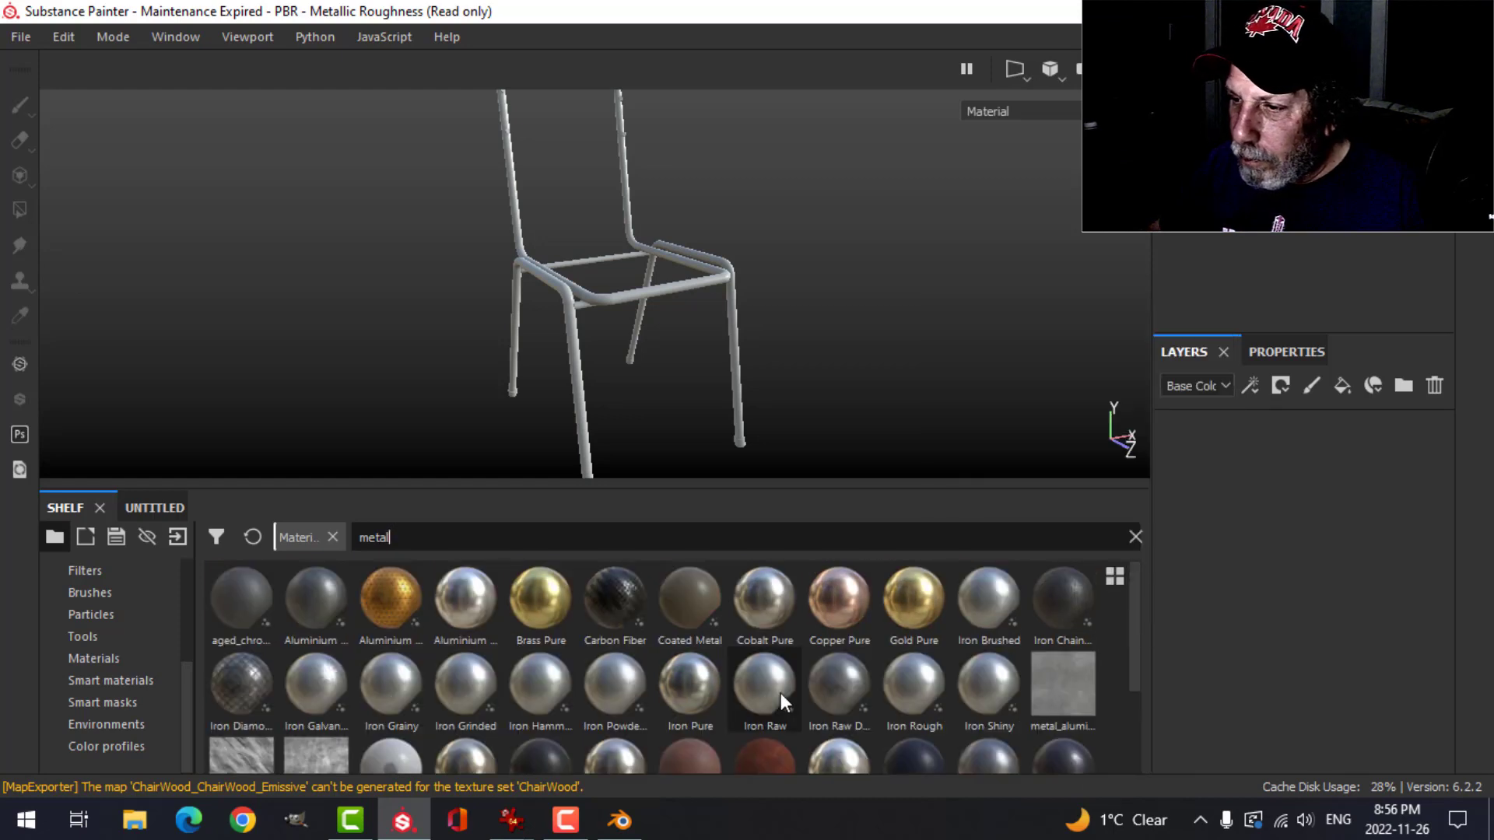
{"action": "scroll", "coordinate": [781, 693], "scroll_direction": "down", "scroll_amount": 2}
{"action": "left_click", "coordinate": [927, 656]}
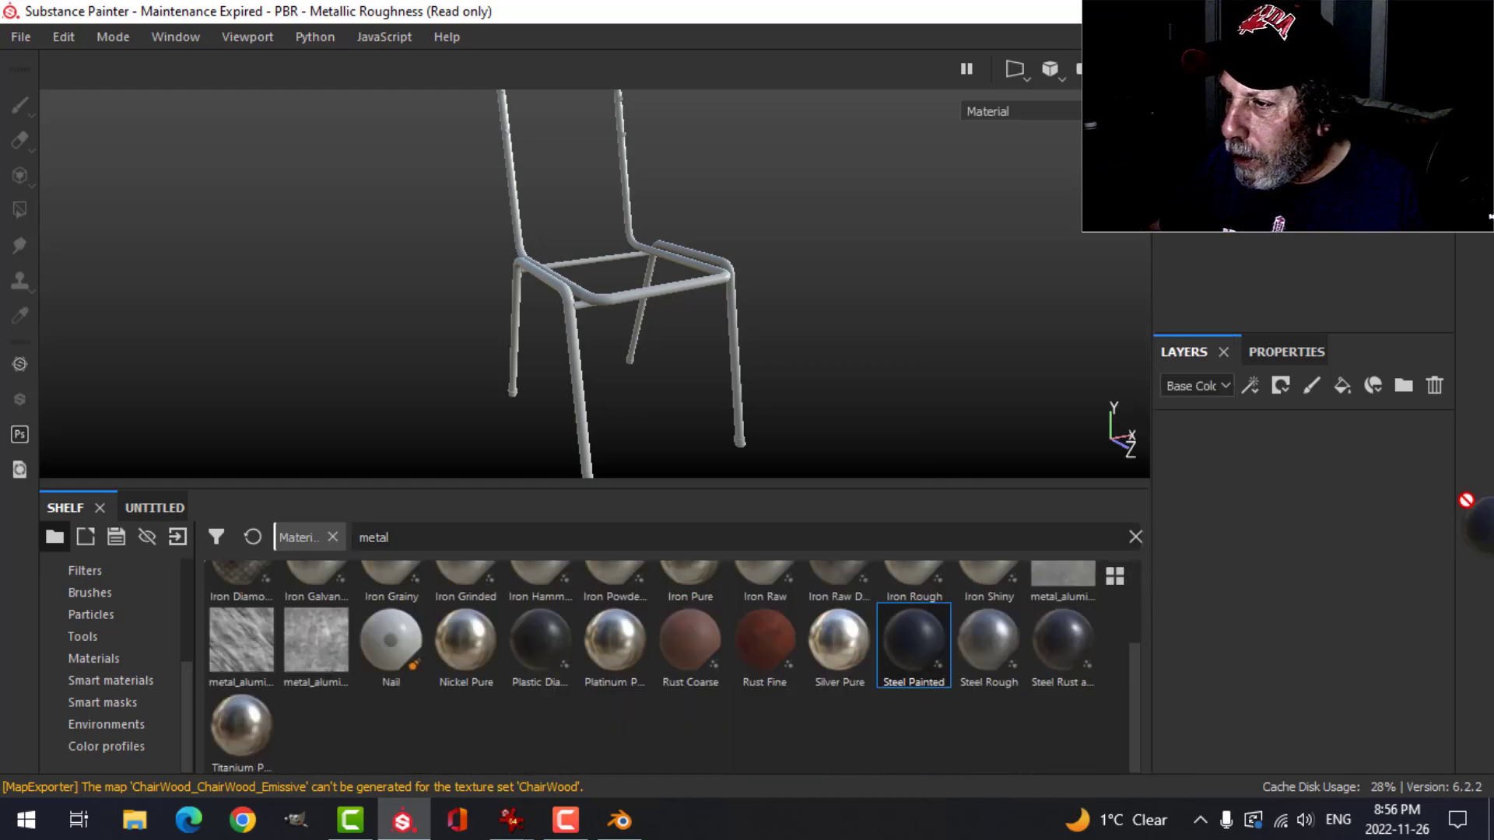
{"action": "mouse_move", "coordinate": [862, 353]}
{"action": "left_mouse_down", "text": "alt"}
{"action": "mouse_move", "coordinate": [737, 337]}
{"action": "mouse_move", "coordinate": [810, 305]}
{"action": "mouse_move", "coordinate": [763, 347]}
{"action": "mouse_move", "coordinate": [684, 283]}
{"action": "mouse_move", "coordinate": [655, 327]}
{"action": "mouse_move", "coordinate": [668, 333]}
{"action": "left_mouse_up", "text": "alt"}
{"action": "scroll", "coordinate": [808, 315], "scroll_direction": "up", "scroll_amount": 3}
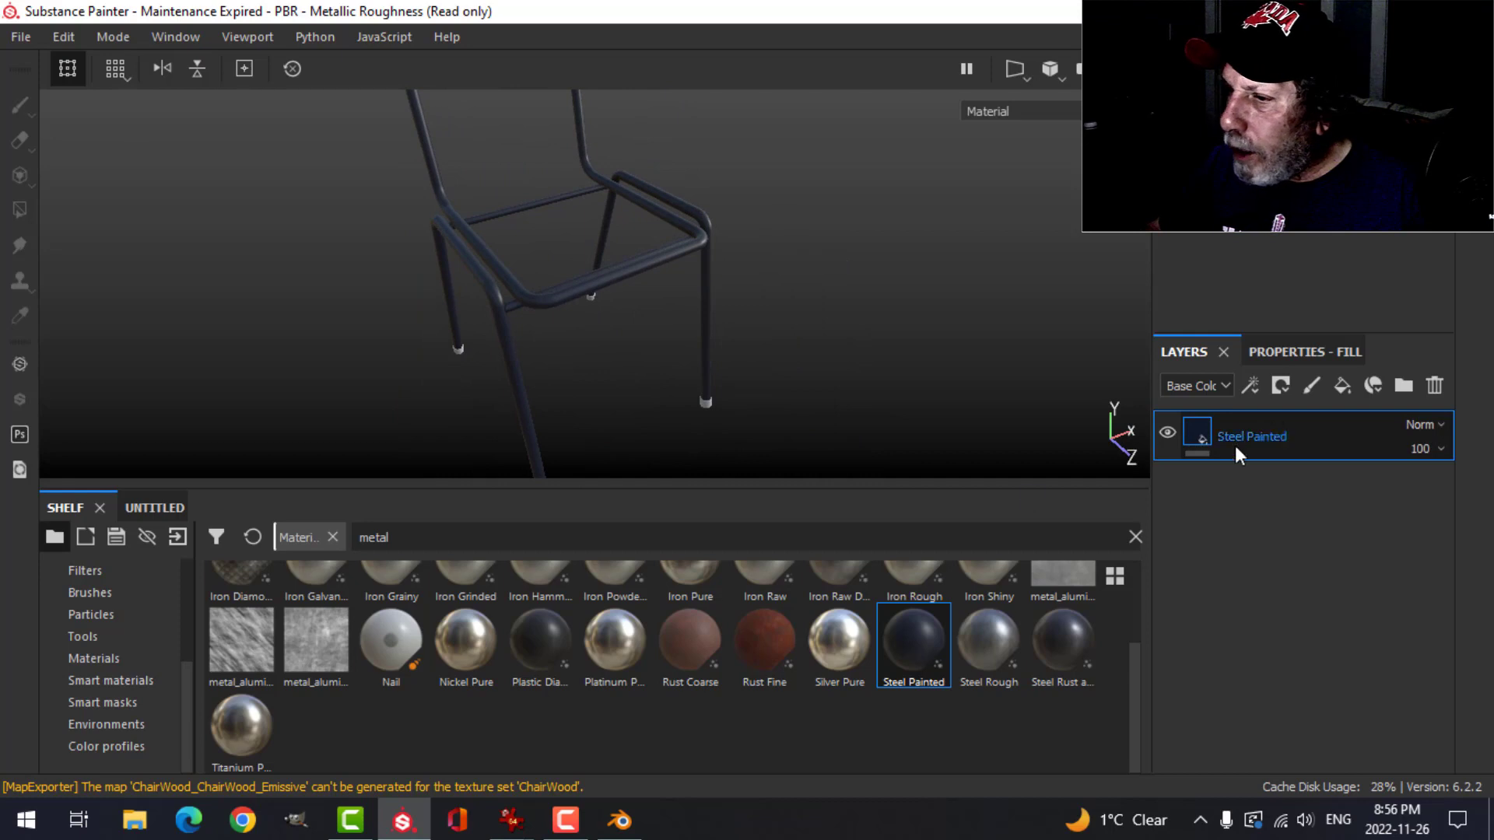
Add a Rust Fine material layer above Steel Painted and give it a black mask.
{"action": "mouse_move", "coordinate": [766, 636]}
{"action": "left_mouse_down"}
{"action": "mouse_move", "coordinate": [1115, 447]}
{"action": "mouse_move", "coordinate": [1215, 412]}
{"action": "left_mouse_up"}
{"action": "left_click", "coordinate": [1280, 385]}
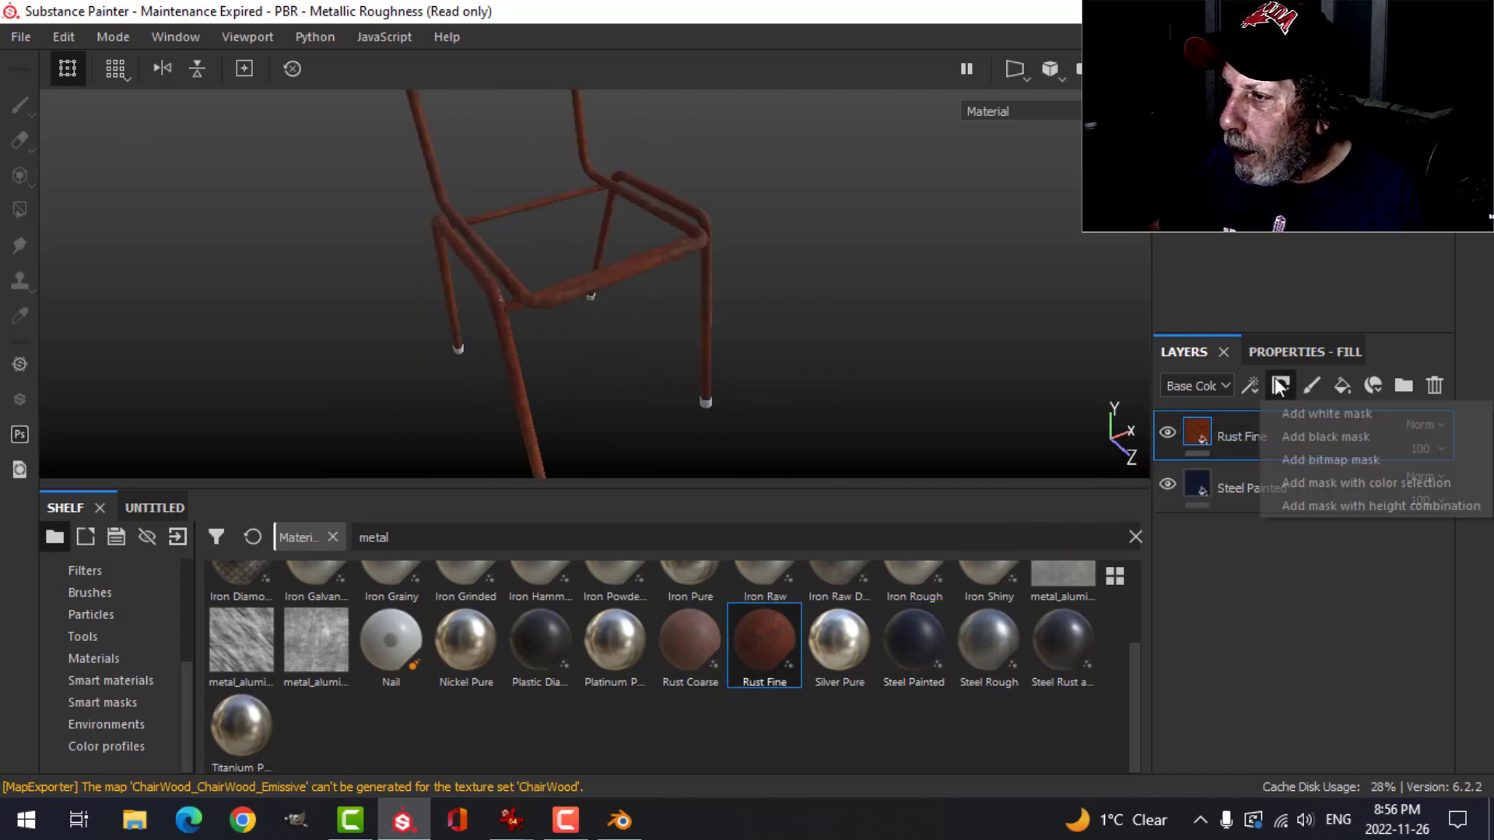
{"action": "left_click", "coordinate": [1306, 438]}
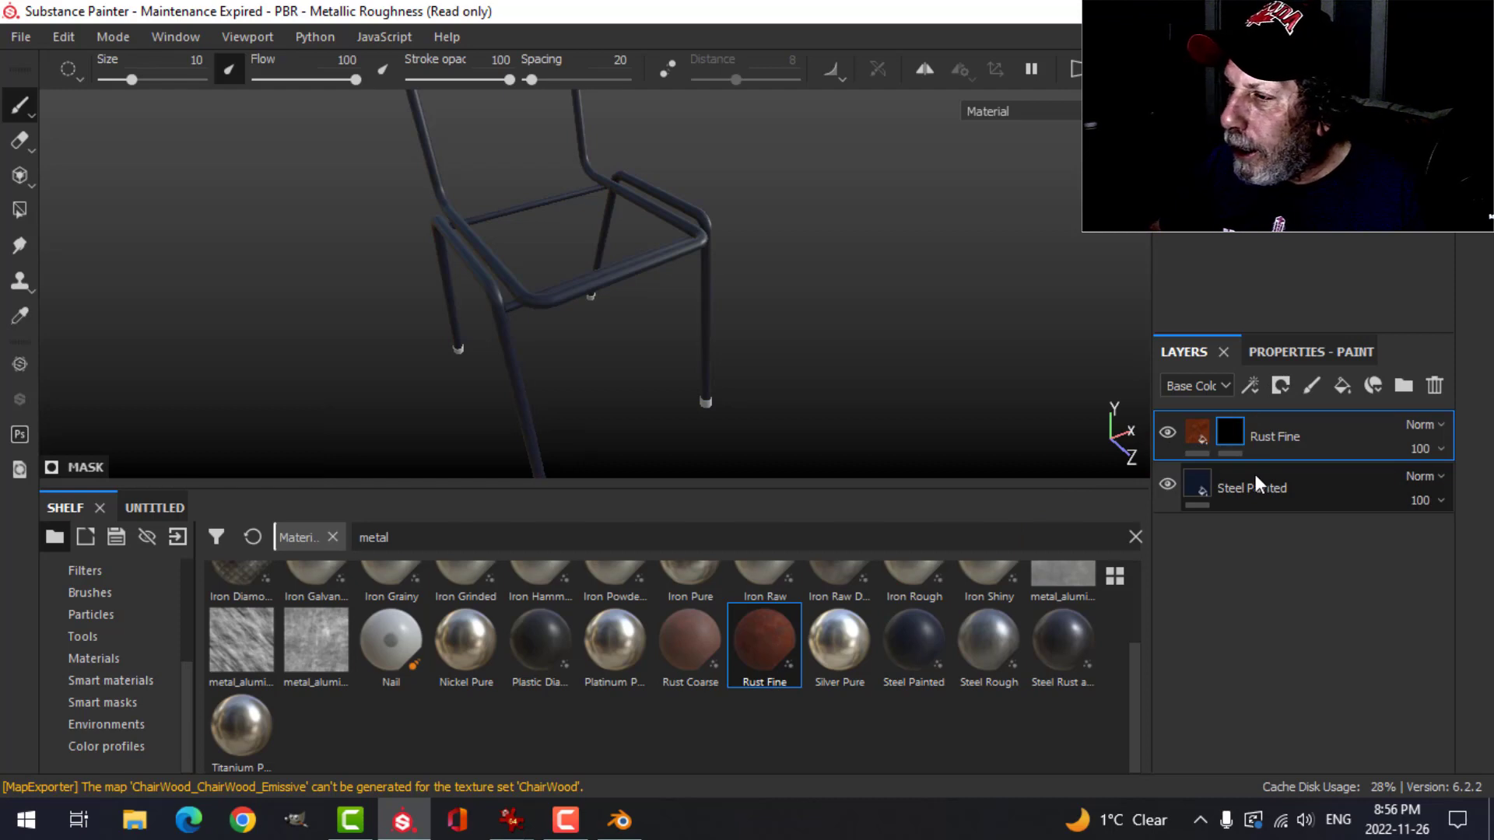
Add a generator to the Rust Fine mask and set it to Dirt.
{"action": "left_click", "coordinate": [1258, 382]}
{"action": "left_click", "coordinate": [1273, 410]}
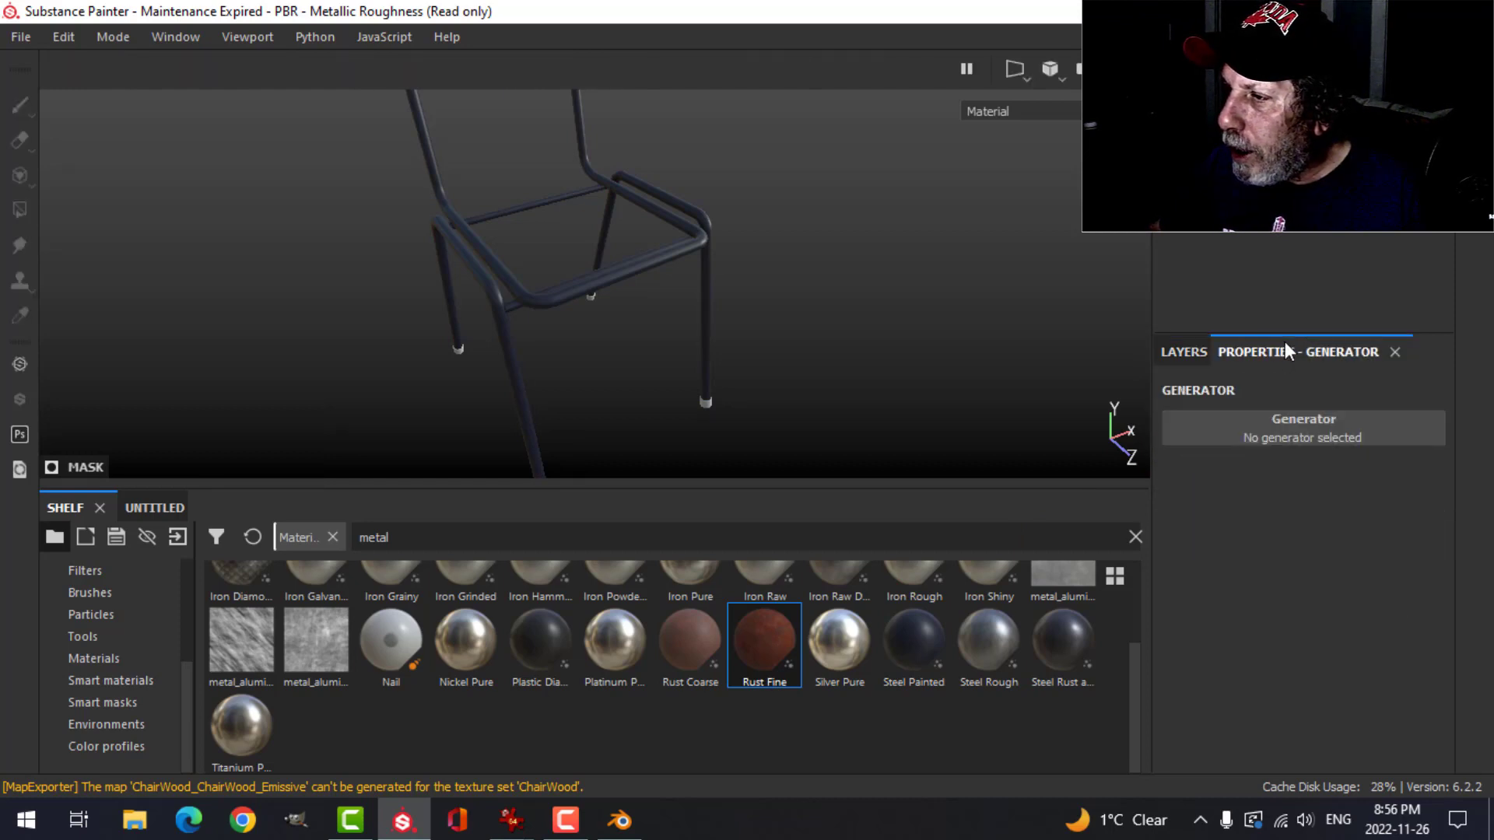
{"action": "left_click", "coordinate": [1299, 431]}
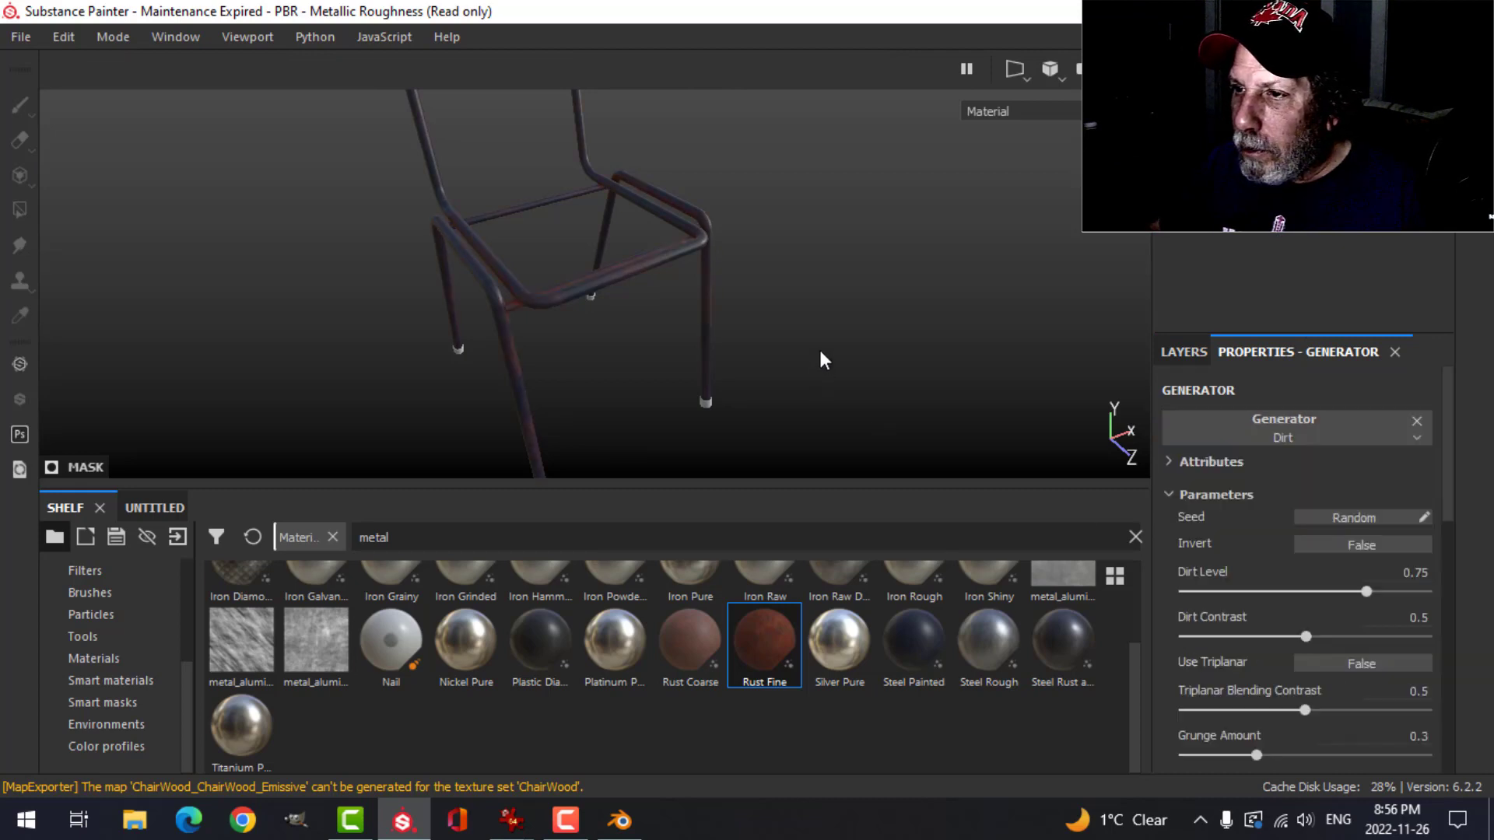
{"action": "left_click_drag", "start_coordinate": [823, 278], "coordinate": [609, 301], "text": "alt"}
{"action": "scroll", "coordinate": [735, 323], "scroll_direction": "up", "scroll_amount": 4}
Switch to the chair feet texture set, search the smart materials for "rubber" and apply Plastic Rubber.
{"action": "left_click", "coordinate": [1381, 338]}
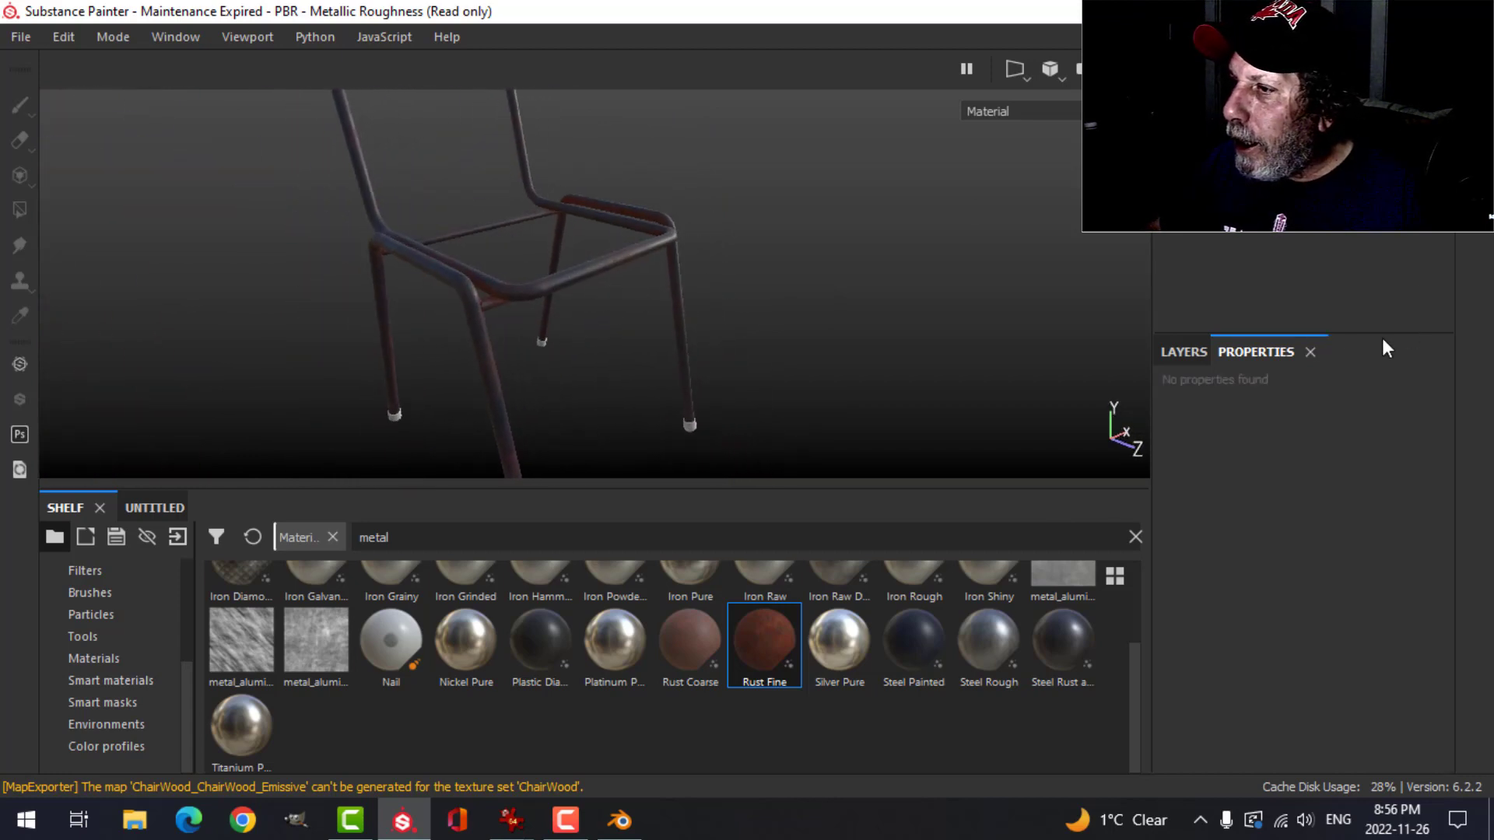
{"action": "left_click", "coordinate": [1183, 353]}
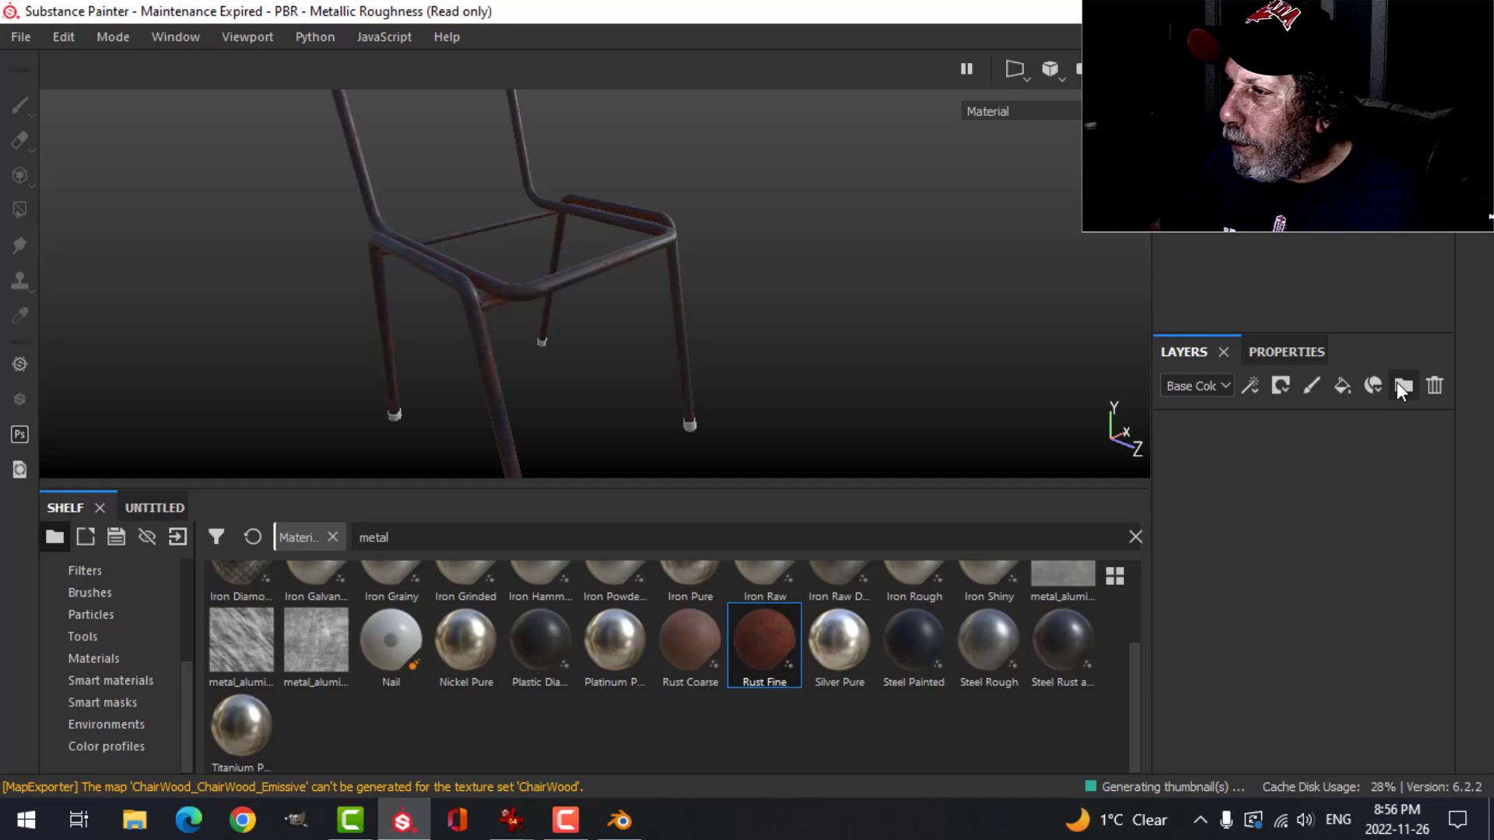
{"action": "left_click", "coordinate": [115, 680]}
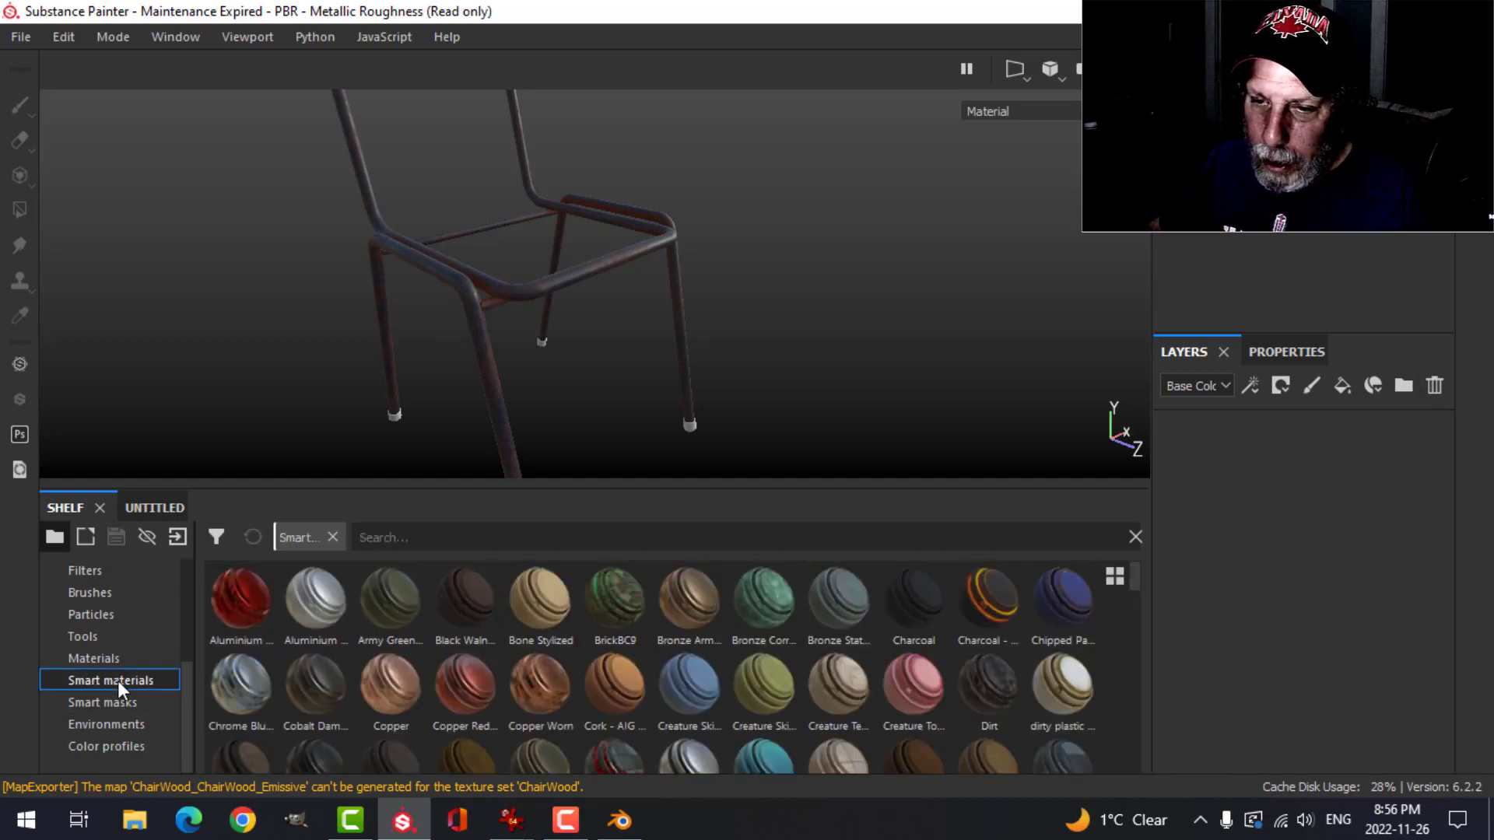
{"action": "left_click", "coordinate": [547, 528]}
{"action": "type", "text": "rubber"}
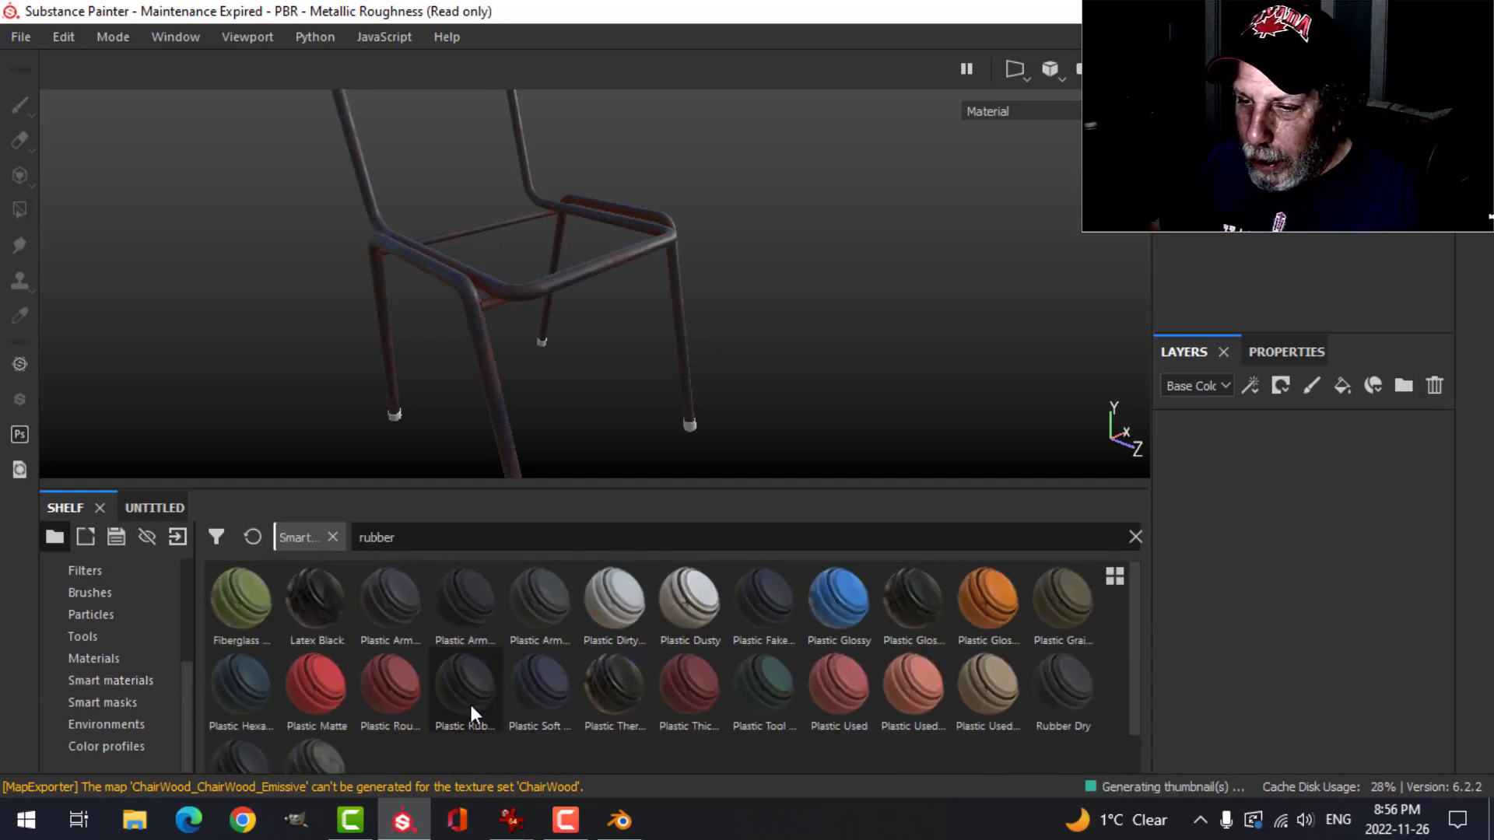
{"action": "left_click_drag", "start_coordinate": [460, 688], "coordinate": [1369, 514]}
{"action": "left_click_drag", "start_coordinate": [844, 434], "coordinate": [612, 302], "text": "alt"}
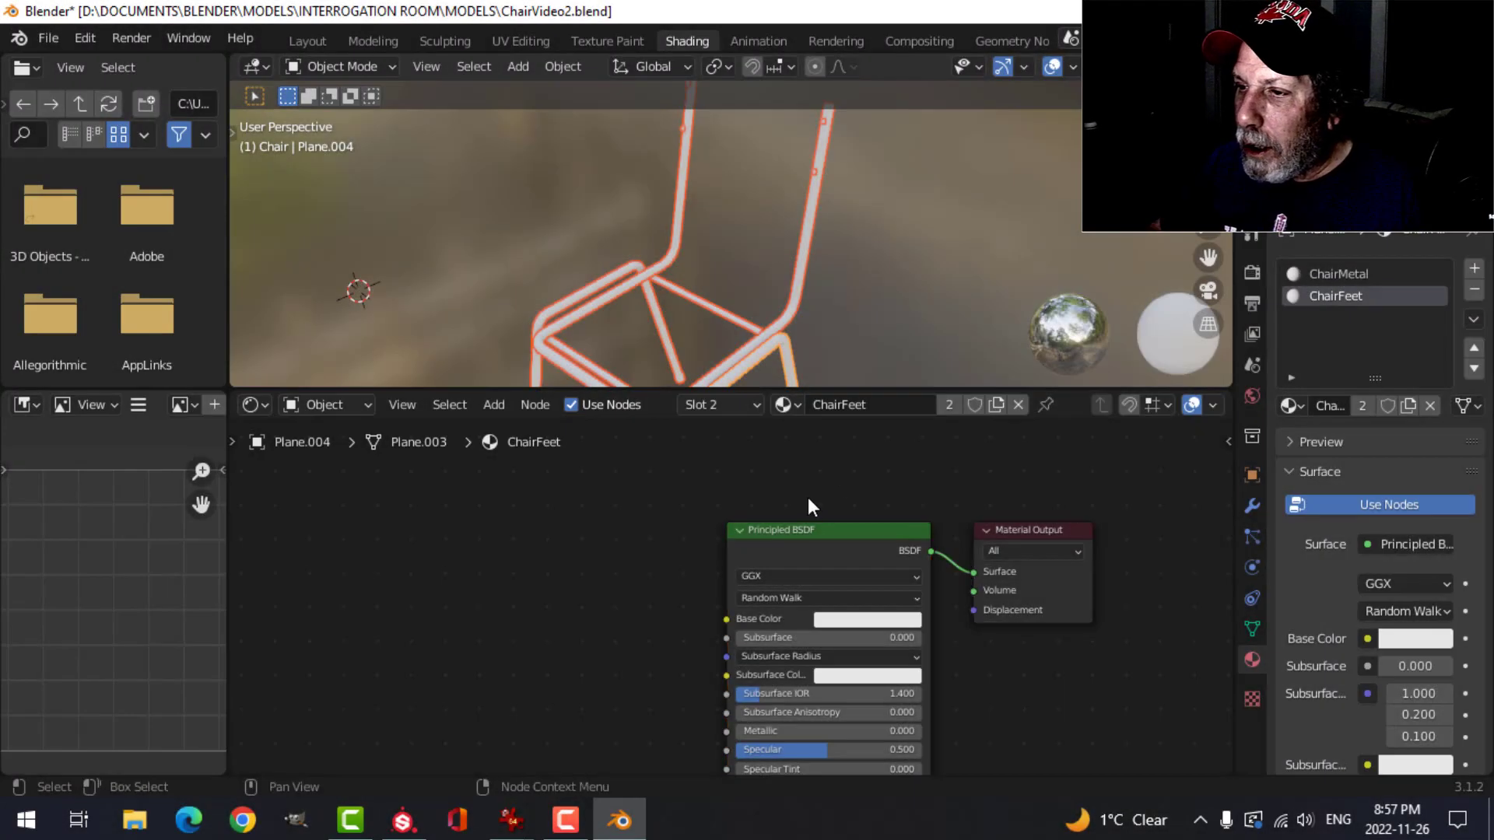
In Blender, load the five ChairLegs_ChairMetal texture maps into the ChairMetal material with Principled Texture Setup.
{"action": "middle_click_drag", "start_coordinate": [813, 484], "coordinate": [819, 462], "text": "shift"}
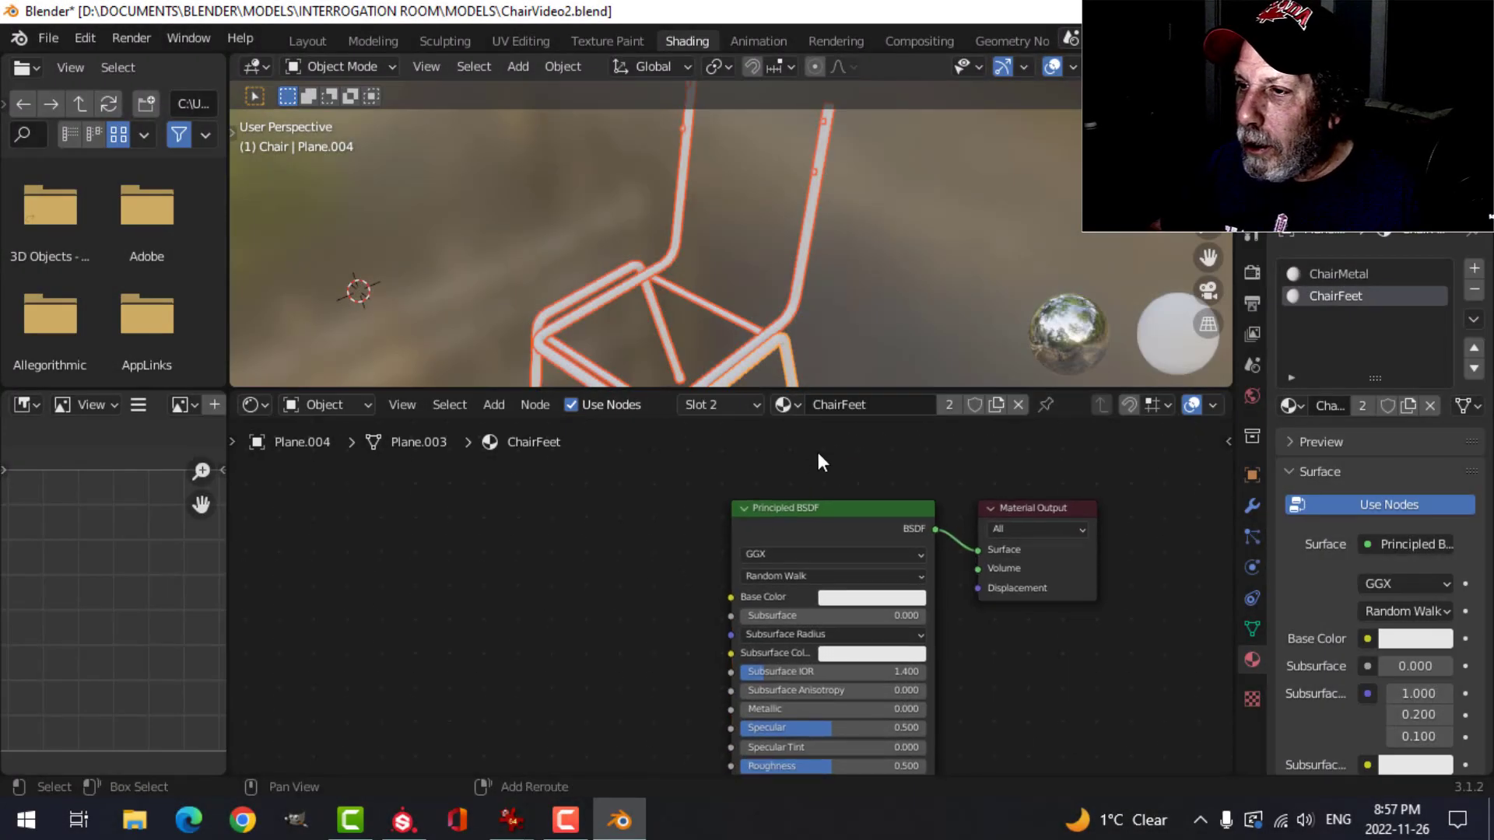
{"action": "left_click", "coordinate": [802, 288]}
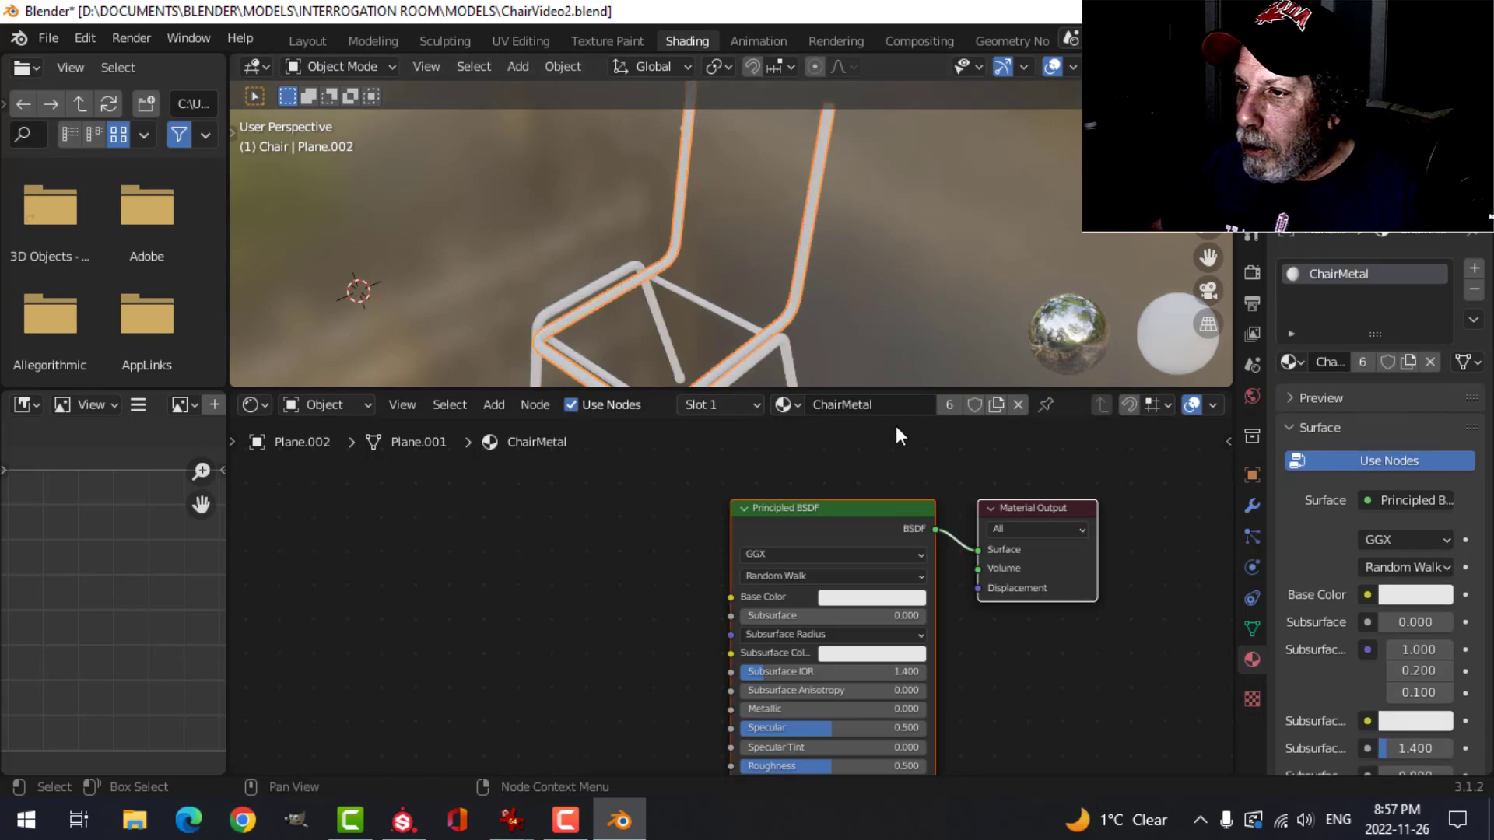
{"action": "left_click", "coordinate": [825, 506]}
{"action": "key", "text": "ctrl+shift+t"}
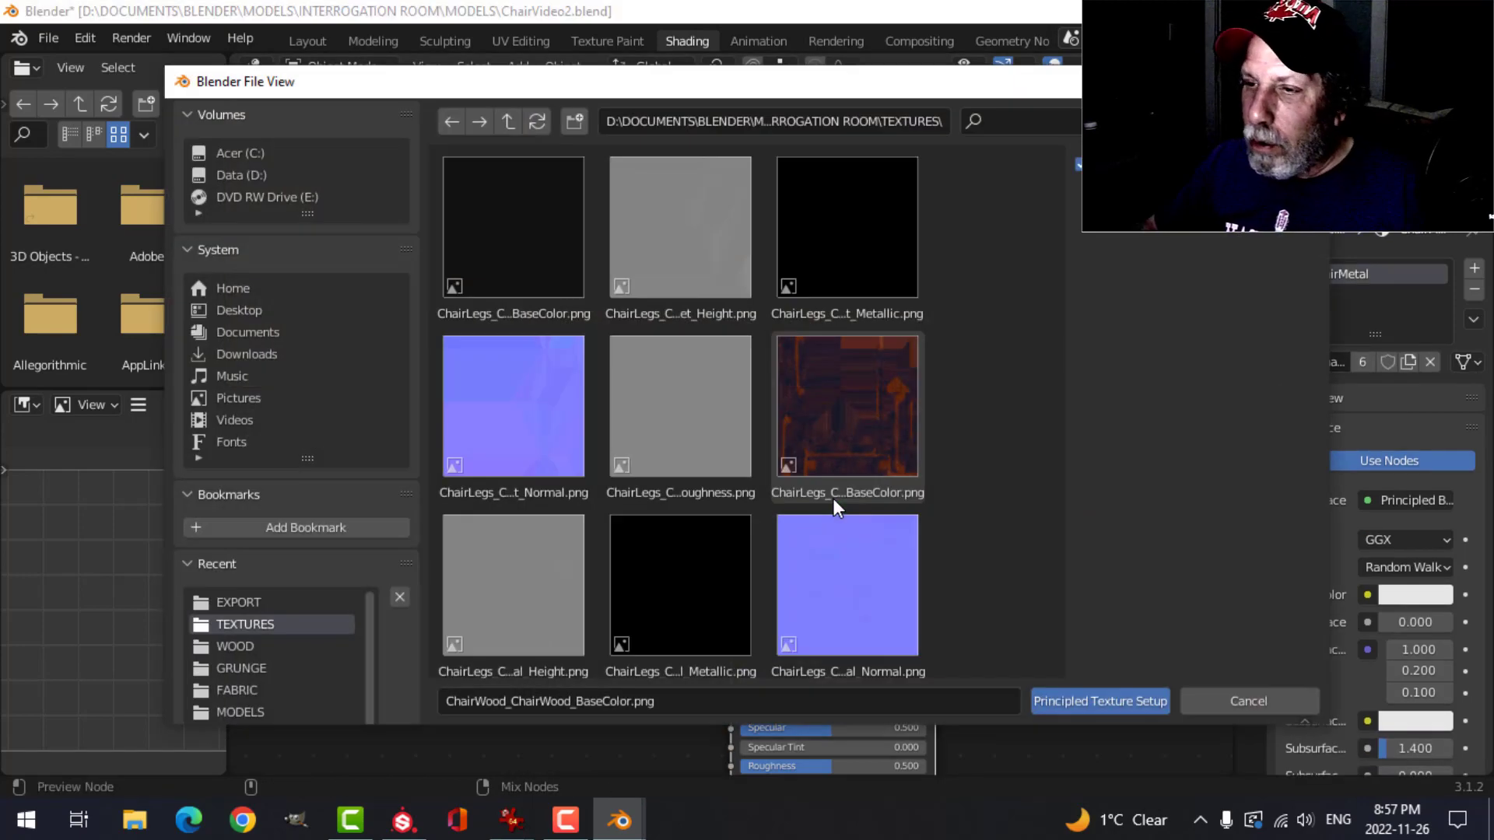
{"action": "left_click", "coordinate": [1137, 121]}
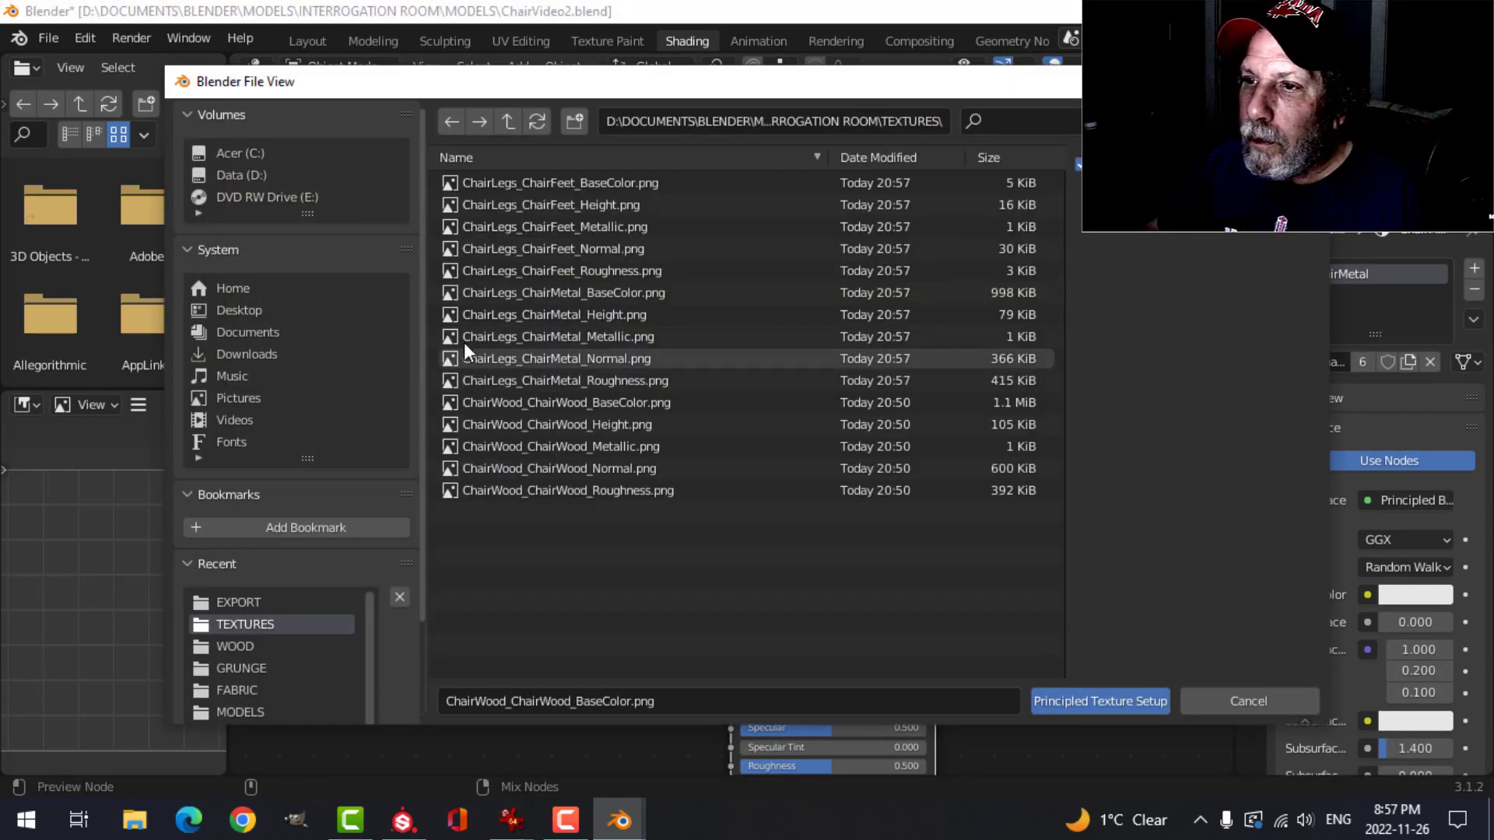
{"action": "left_click", "coordinate": [580, 294]}
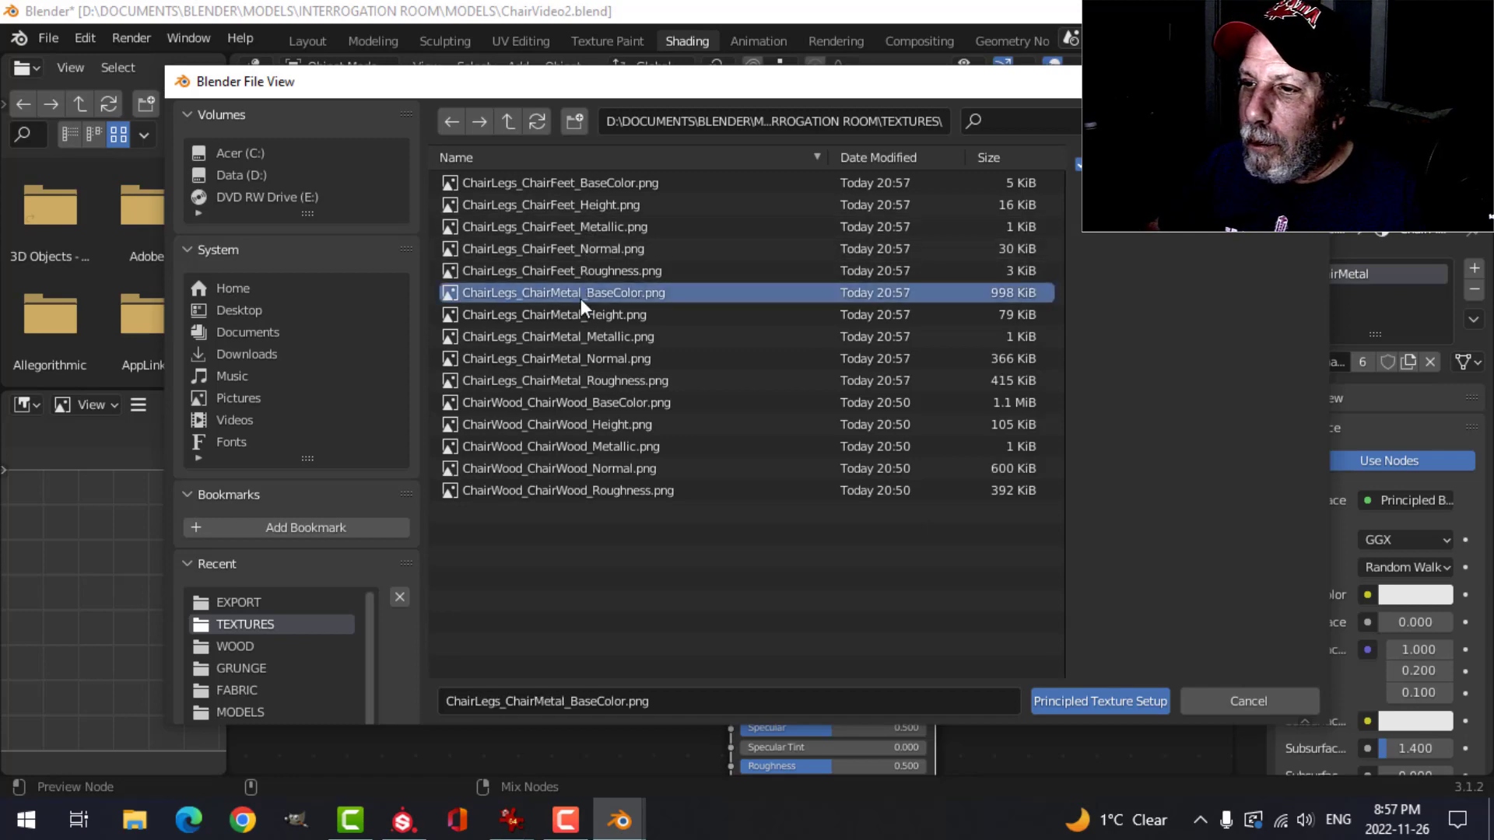
{"action": "left_click", "coordinate": [599, 380], "text": "shift"}
{"action": "left_click", "coordinate": [1064, 700]}
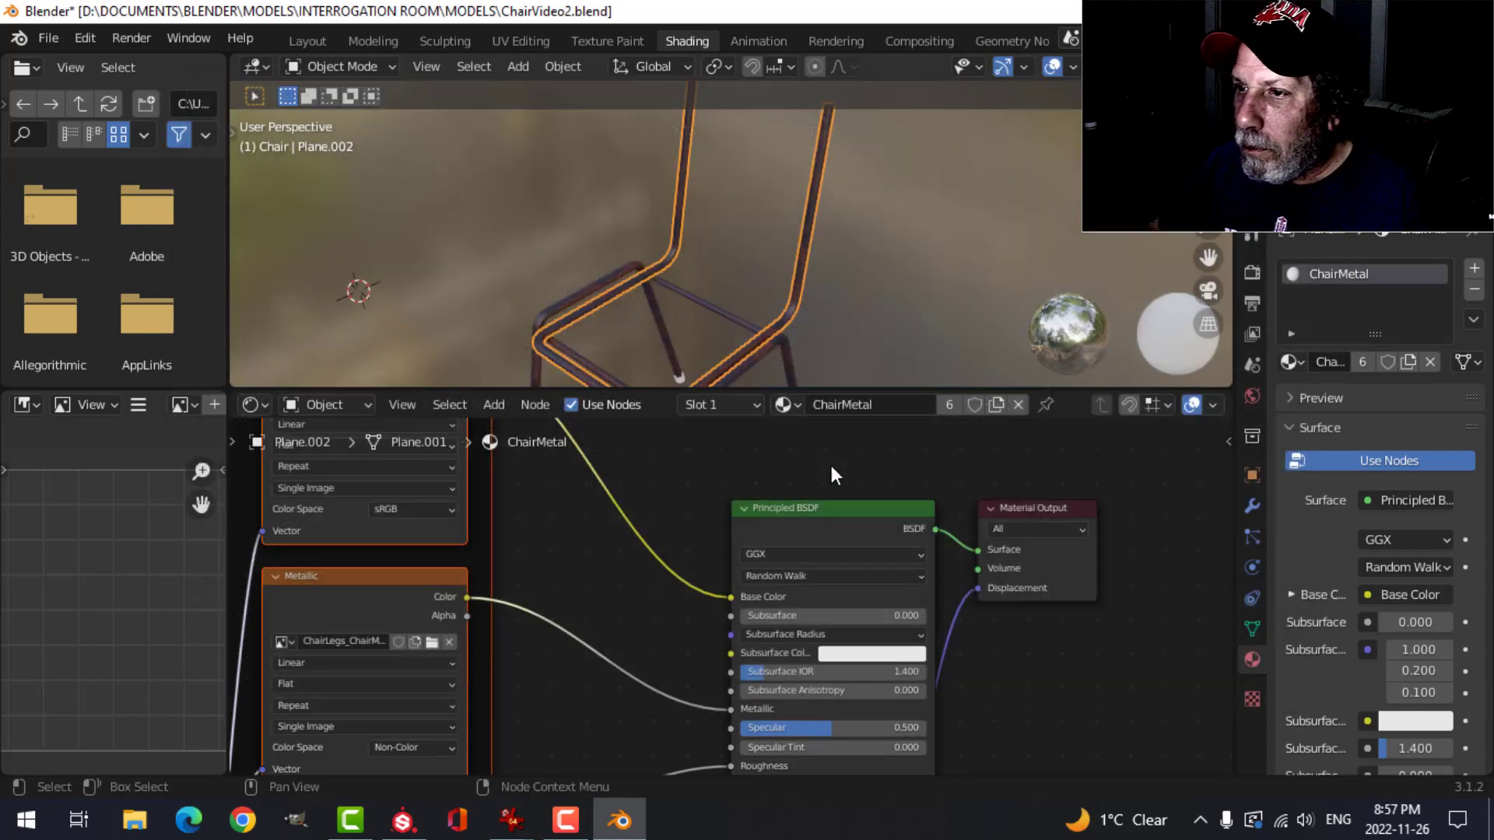
Load the five ChairLegs_ChairFeet texture maps into the ChairFeet material of the leg object with Principled Texture Setup.
{"action": "middle_click_drag", "start_coordinate": [720, 344], "coordinate": [637, 353]}
{"action": "left_click", "coordinate": [632, 356]}
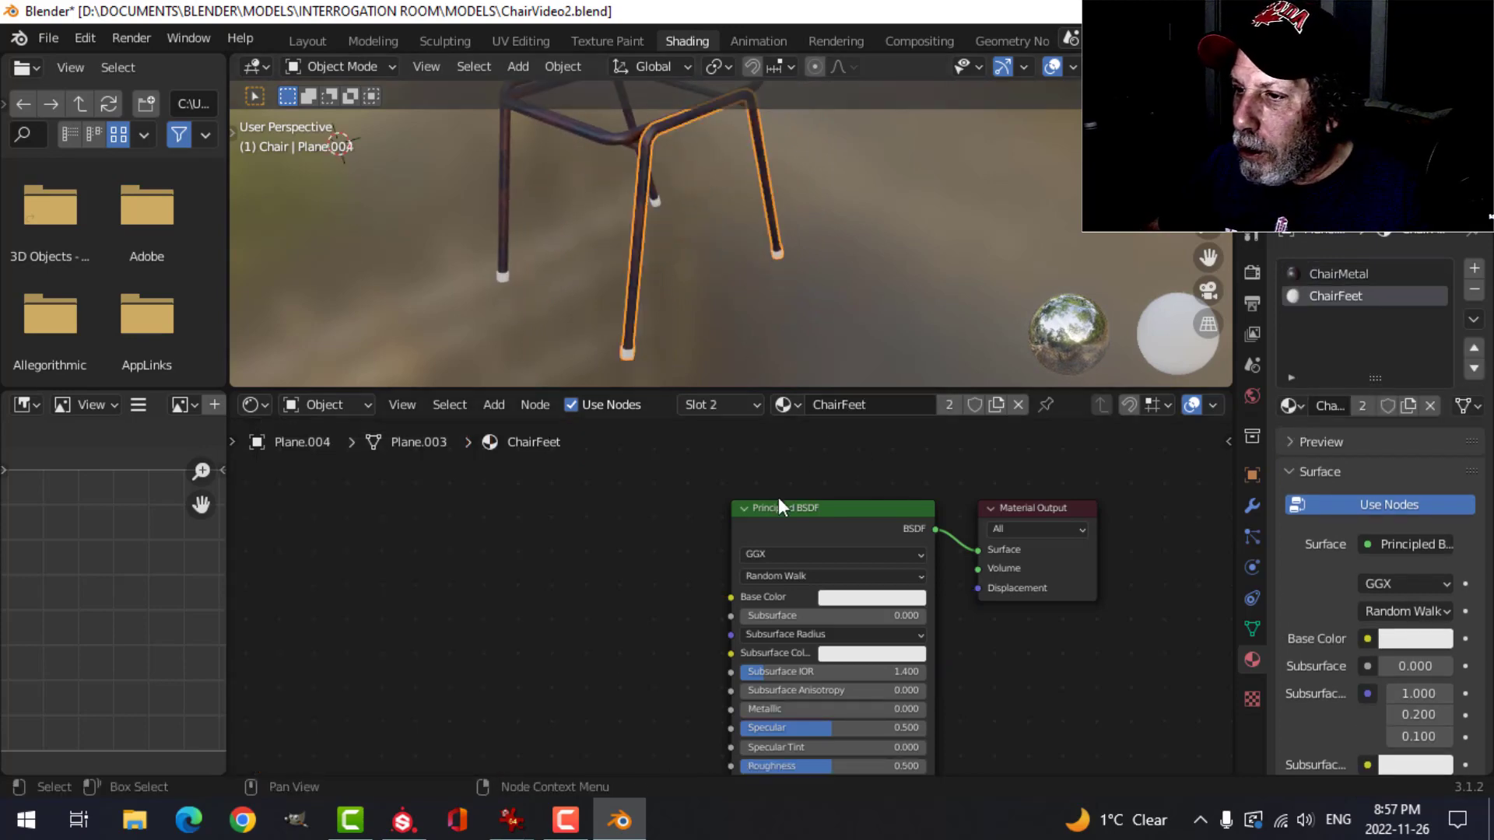
{"action": "key", "text": "ctrl+shift+t"}
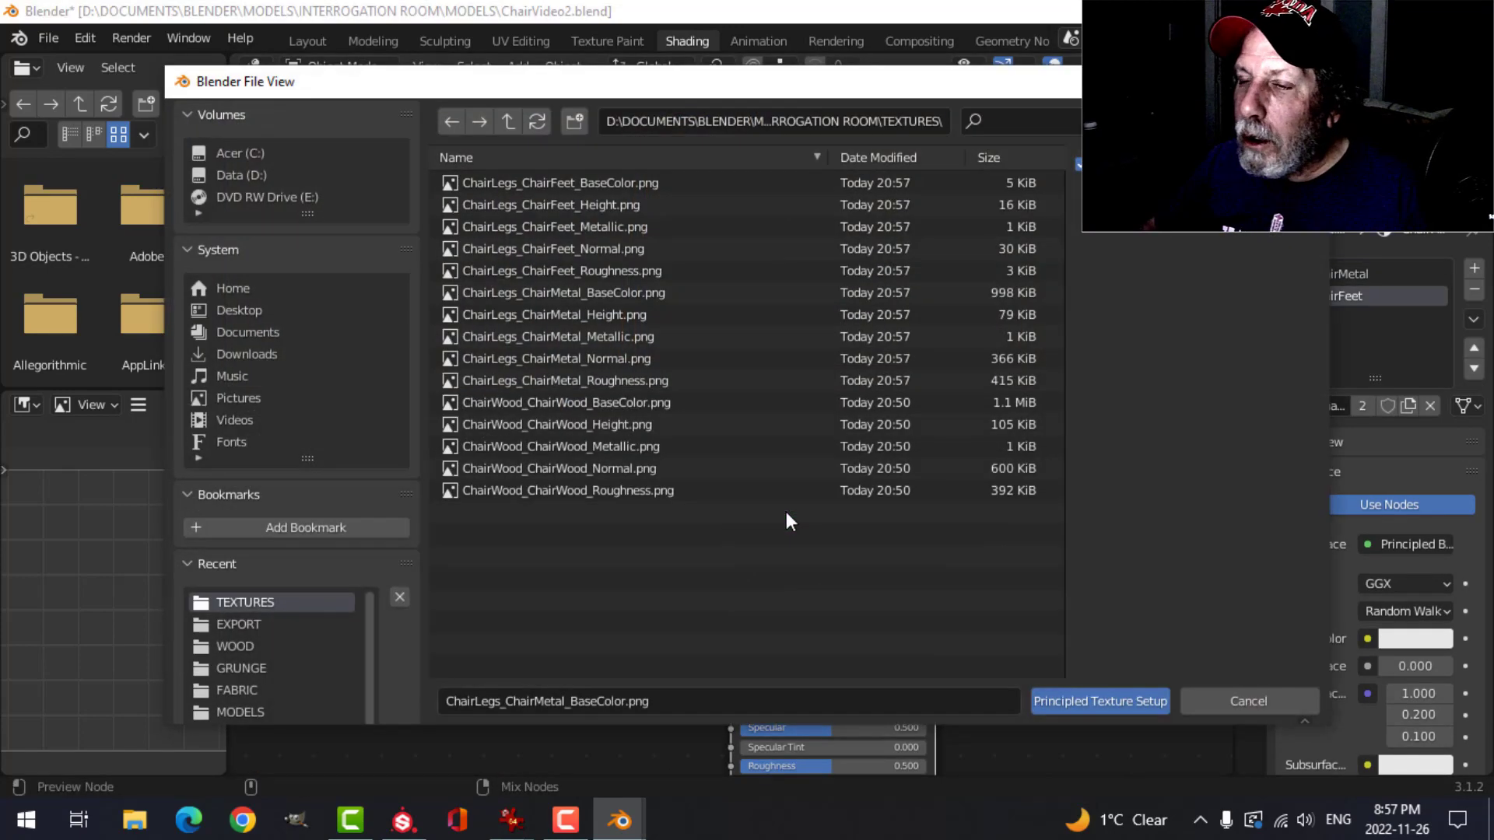
{"action": "left_click", "coordinate": [637, 187]}
{"action": "left_click", "coordinate": [626, 271], "text": "shift"}
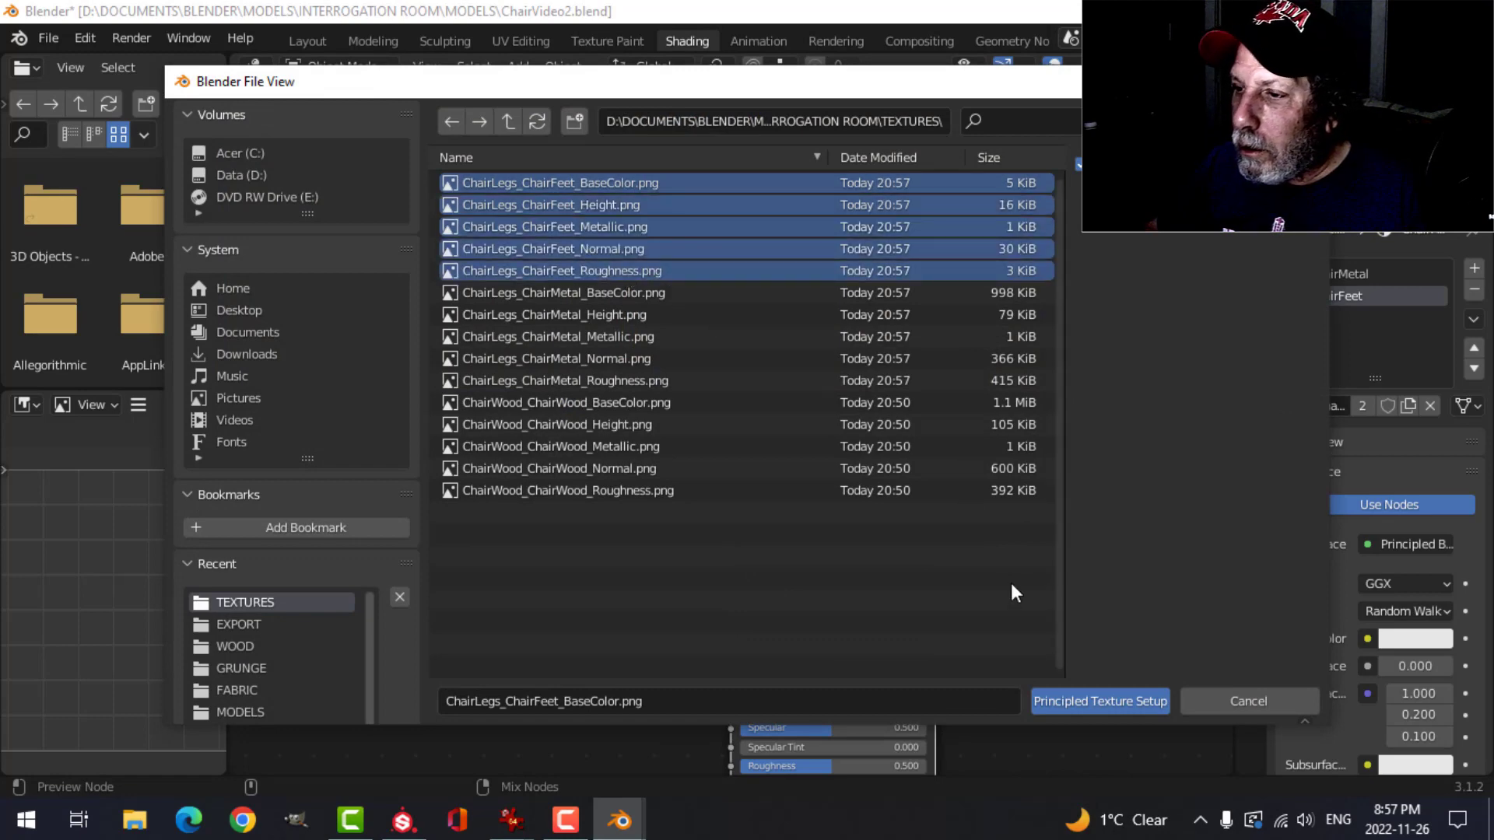
{"action": "left_click", "coordinate": [1056, 702]}
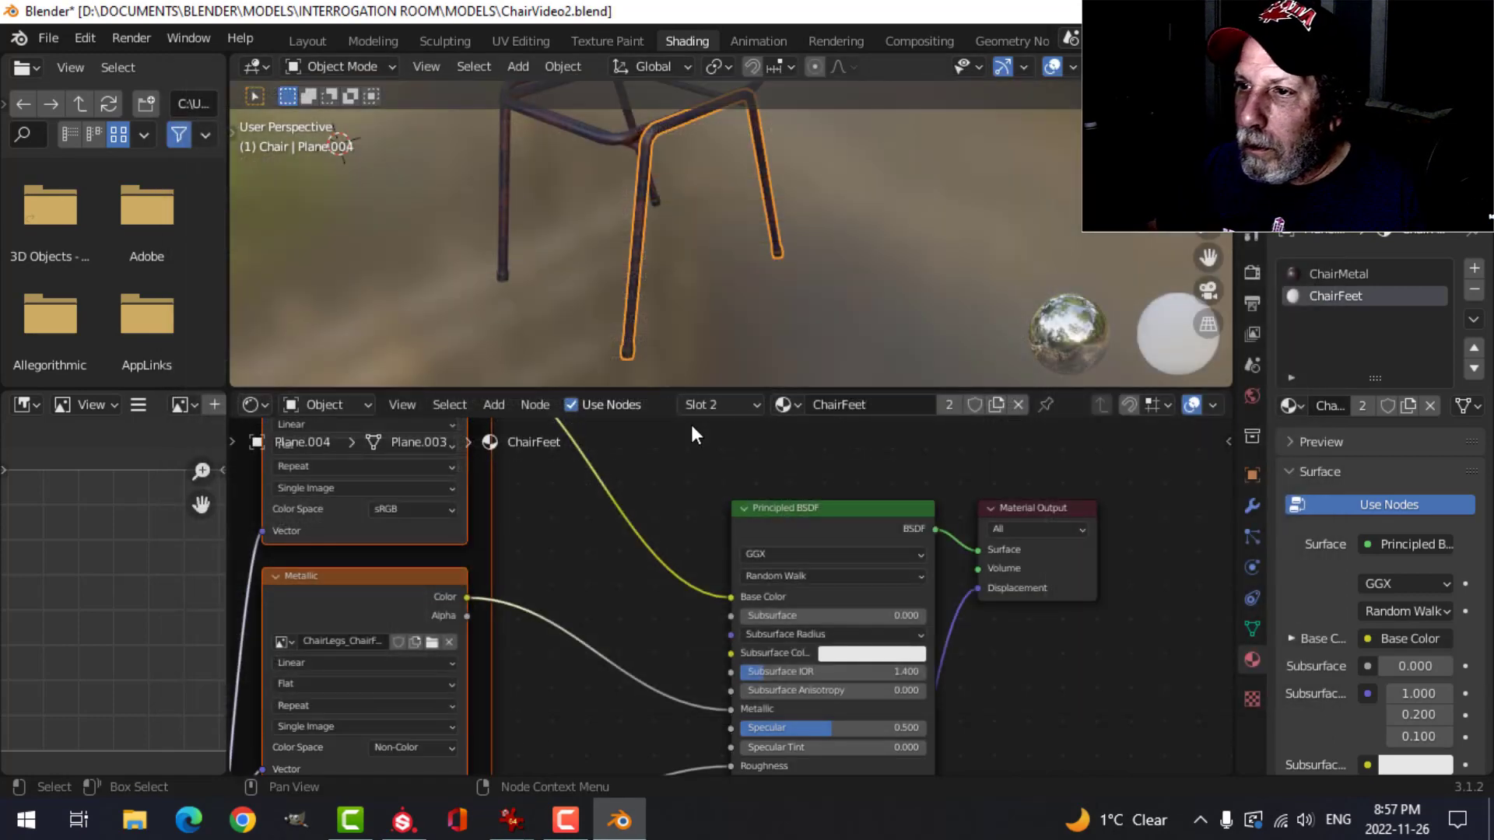
Return to the Layout workspace and unhide all hidden objects, leaving nothing selected.
{"action": "left_click", "coordinate": [308, 41]}
{"action": "key", "text": "KP_Divide"}
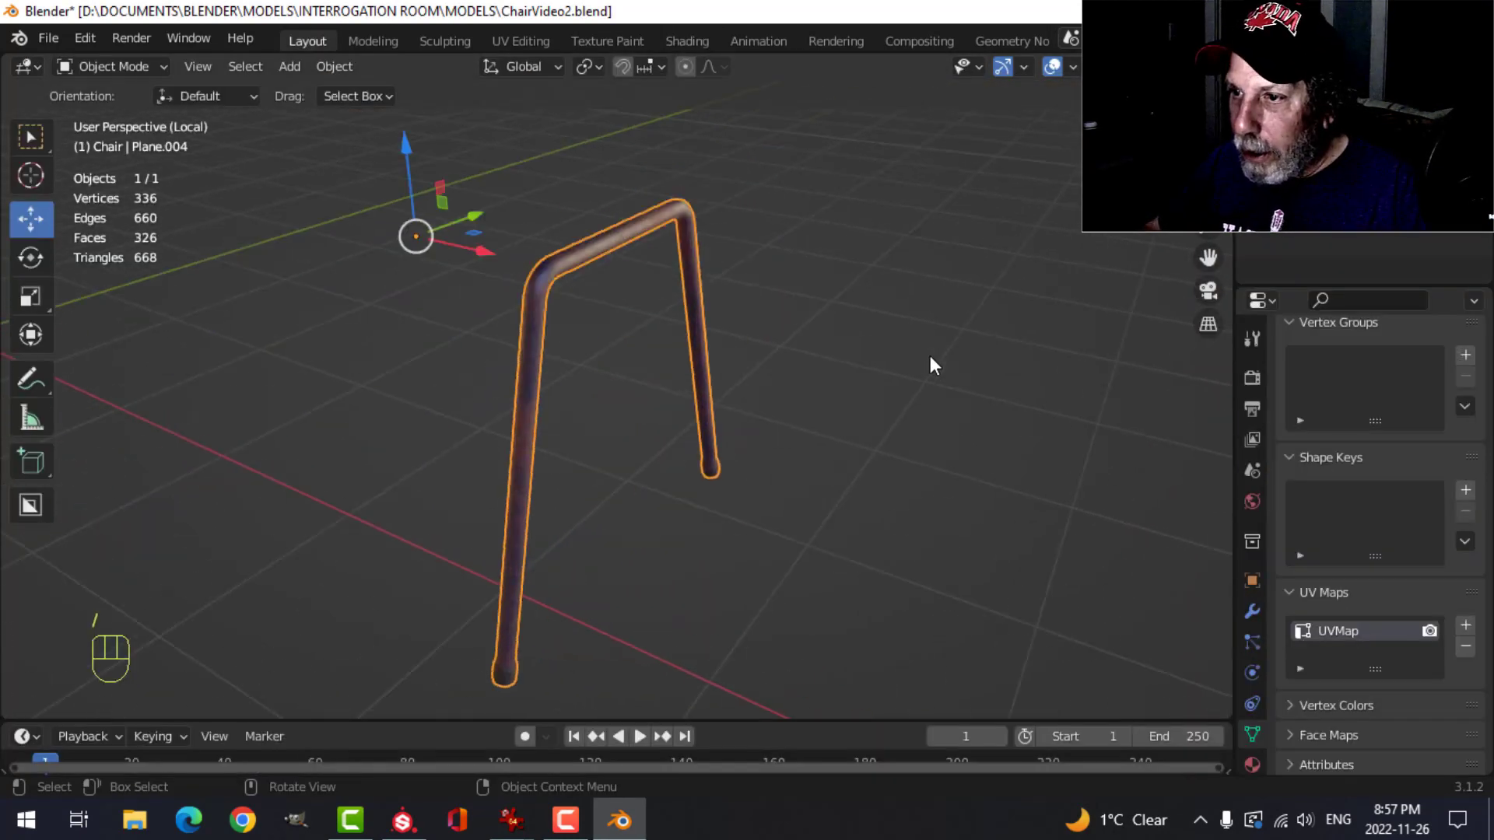
{"action": "key", "text": "KP_Divide"}
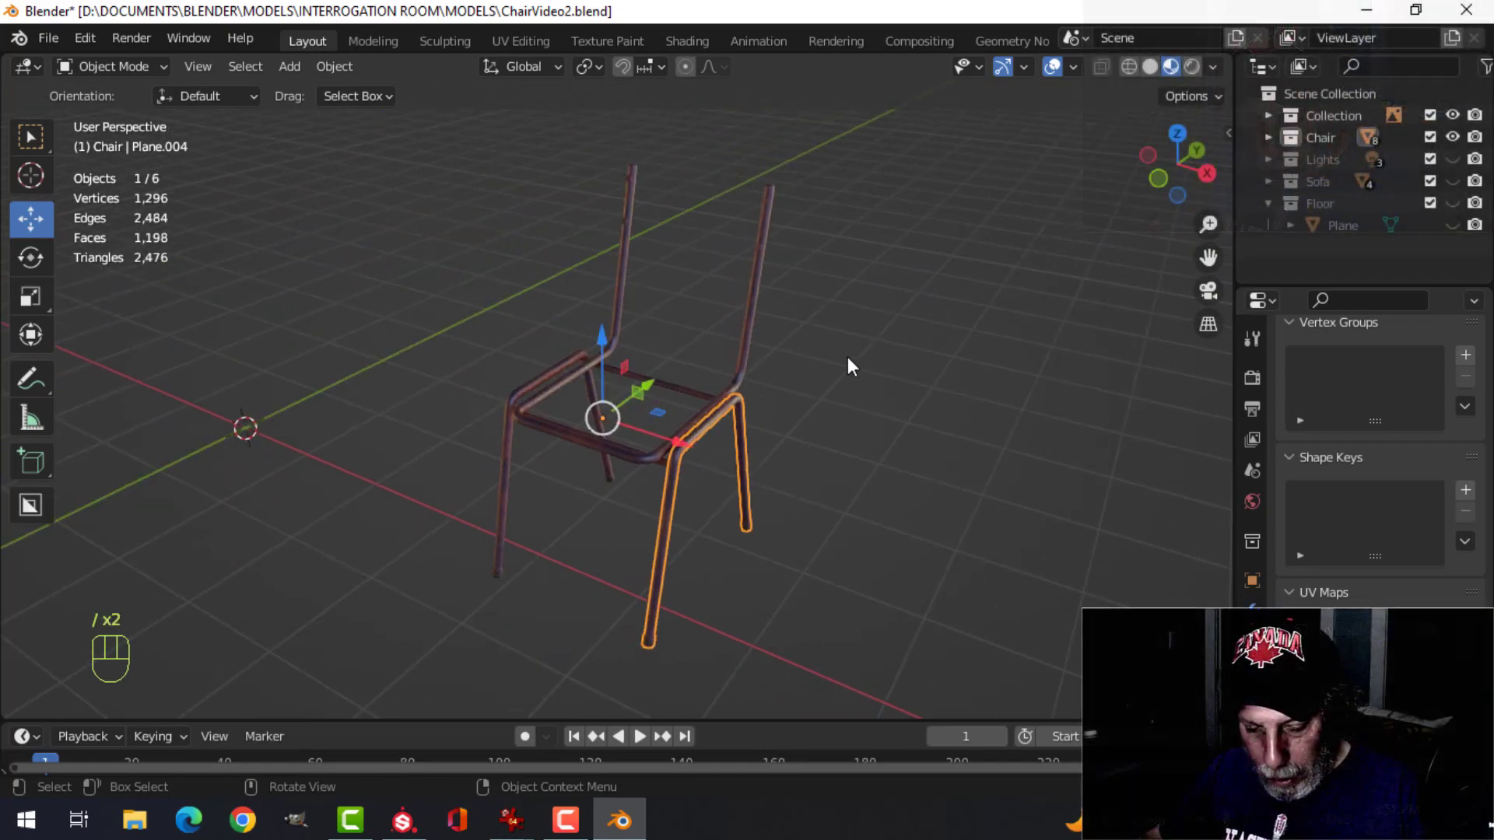
{"action": "key", "text": "alt+h"}
{"action": "key", "text": "alt+a"}
{"action": "scroll", "coordinate": [865, 370], "scroll_direction": "down", "scroll_amount": 3}
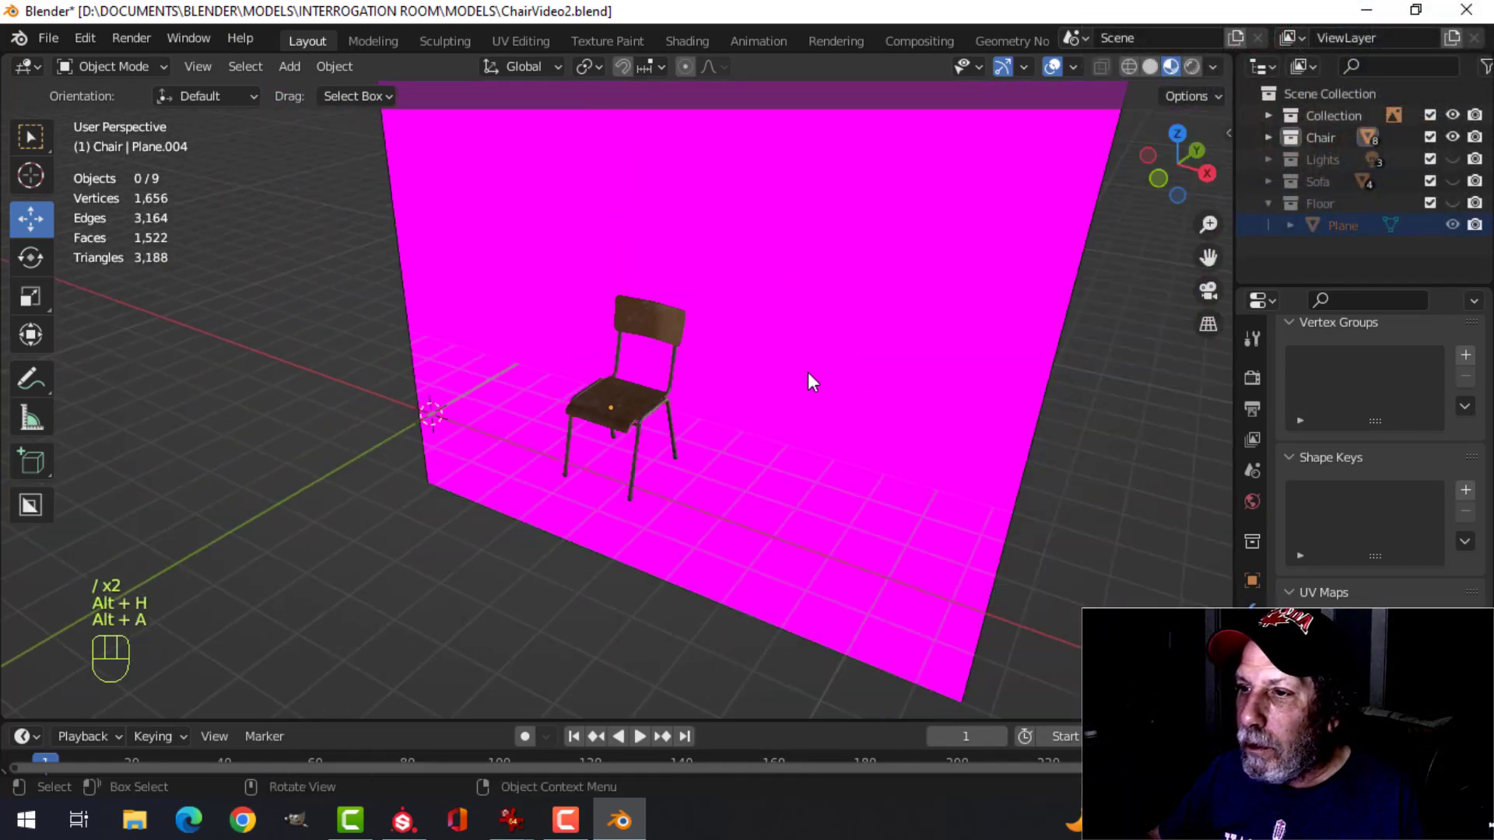
Delete the large magenta plane behind the chair.
{"action": "scroll", "coordinate": [808, 372], "scroll_direction": "up", "scroll_amount": 3}
{"action": "left_click", "coordinate": [827, 326]}
{"action": "key", "text": "x"}
{"action": "left_click", "coordinate": [826, 333]}
{"action": "middle_click_drag", "start_coordinate": [773, 338], "coordinate": [1061, 273]}
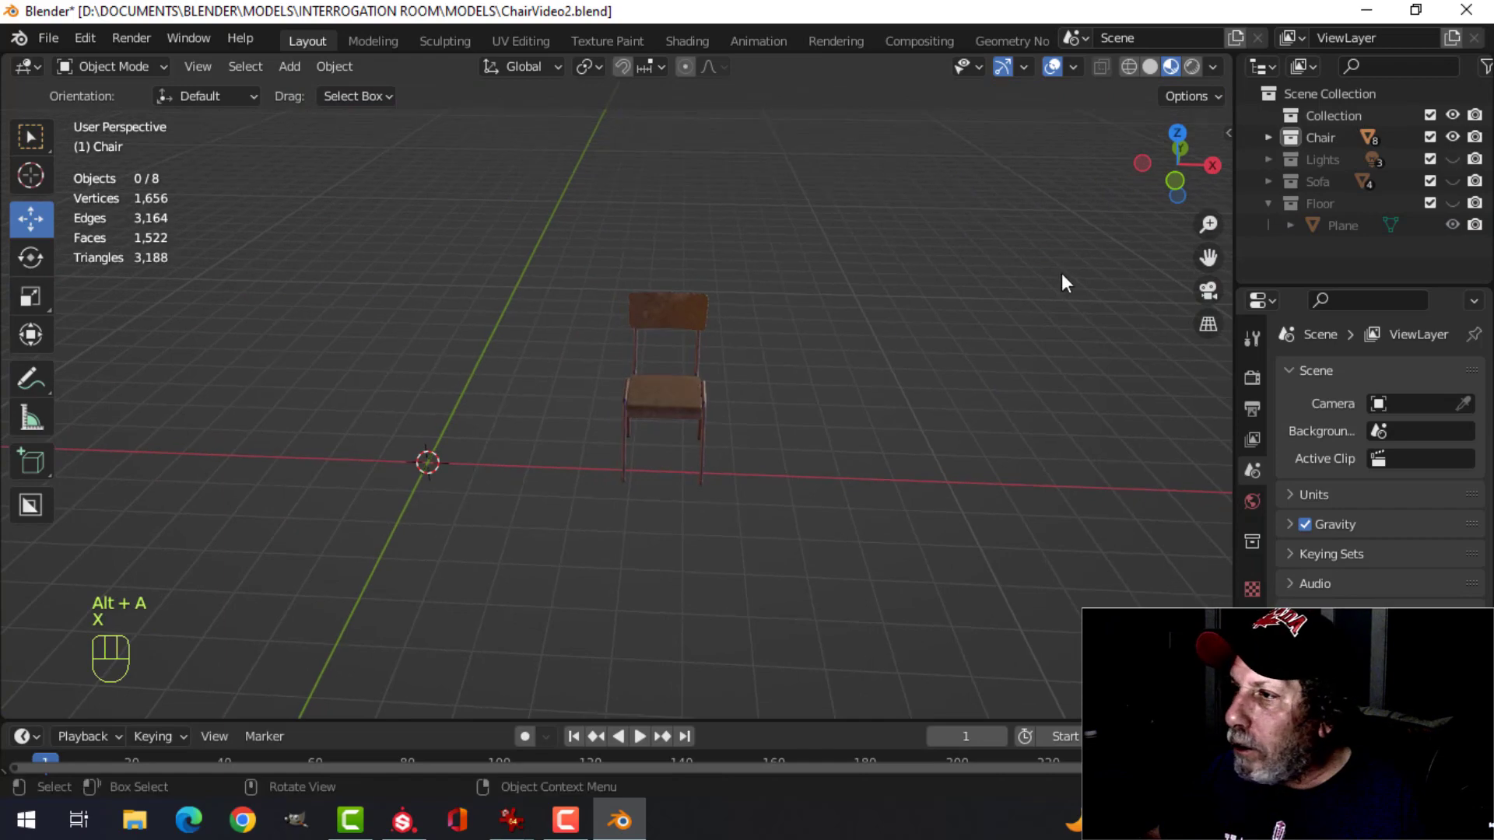
{"action": "scroll", "coordinate": [807, 356], "scroll_direction": "up", "scroll_amount": 3}
{"action": "middle_click_drag", "start_coordinate": [808, 356], "coordinate": [702, 325], "text": "shift"}
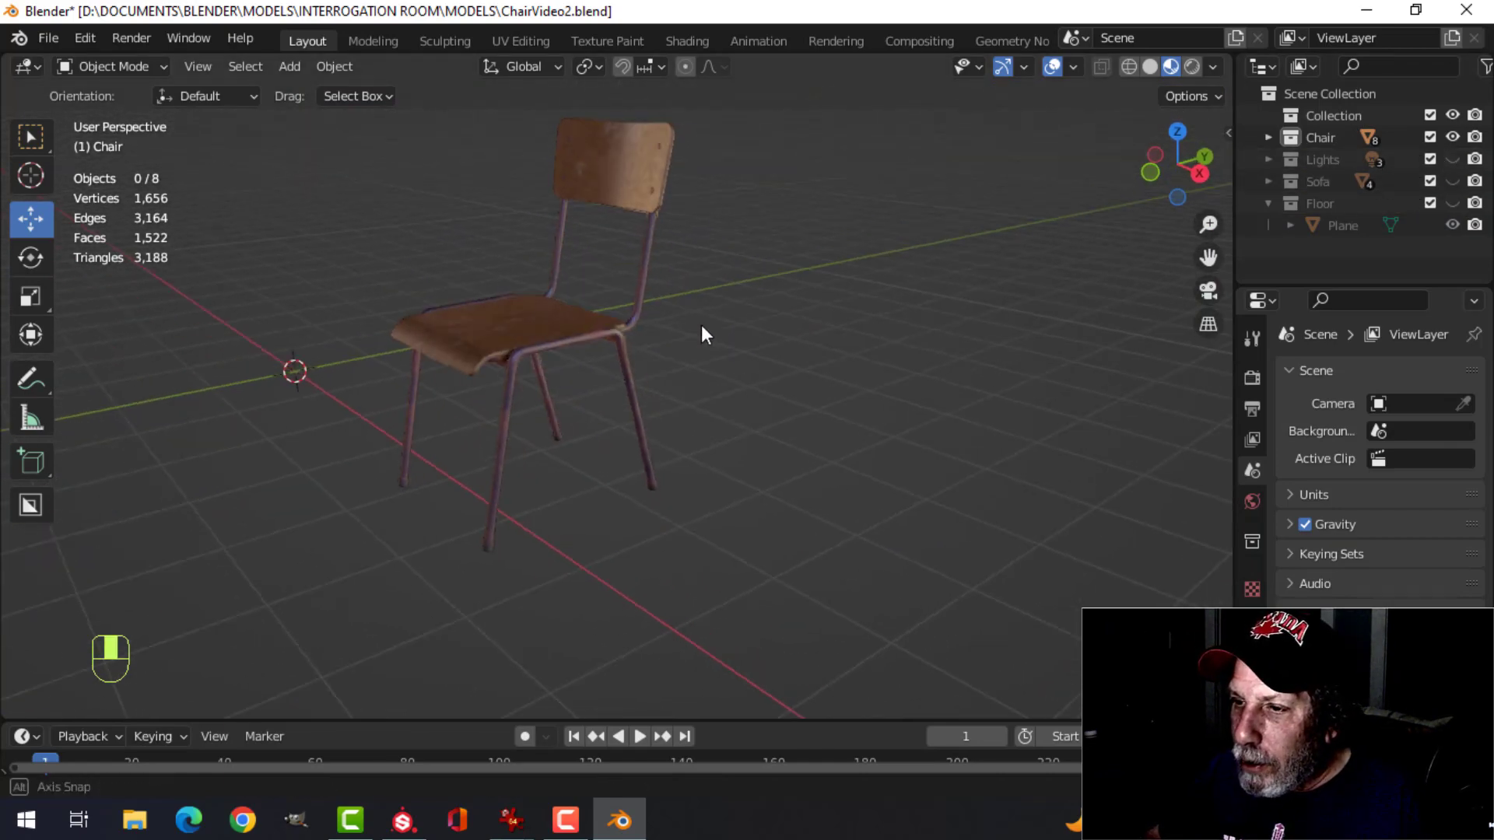
Make the Lights, Sofa and Floor collections visible in the viewport.
{"action": "left_click", "coordinate": [1452, 159]}
{"action": "middle_click_drag", "start_coordinate": [546, 341], "coordinate": [688, 393]}
{"action": "left_click_drag", "start_coordinate": [1452, 181], "coordinate": [1454, 204]}
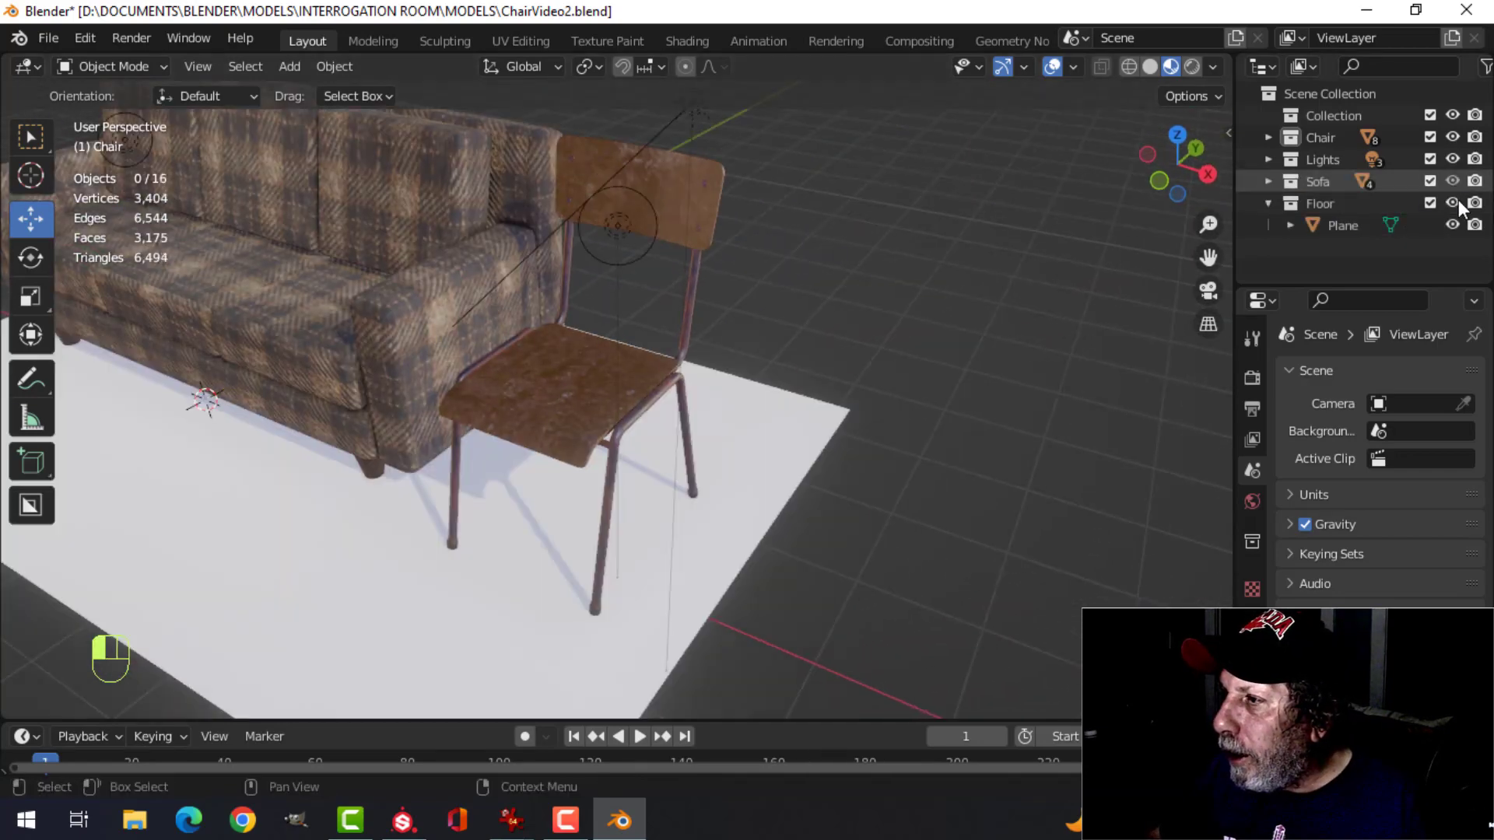
{"action": "scroll", "coordinate": [723, 371], "scroll_direction": "down", "scroll_amount": 2}
{"action": "middle_click_drag", "start_coordinate": [567, 433], "coordinate": [610, 426], "text": "shift"}
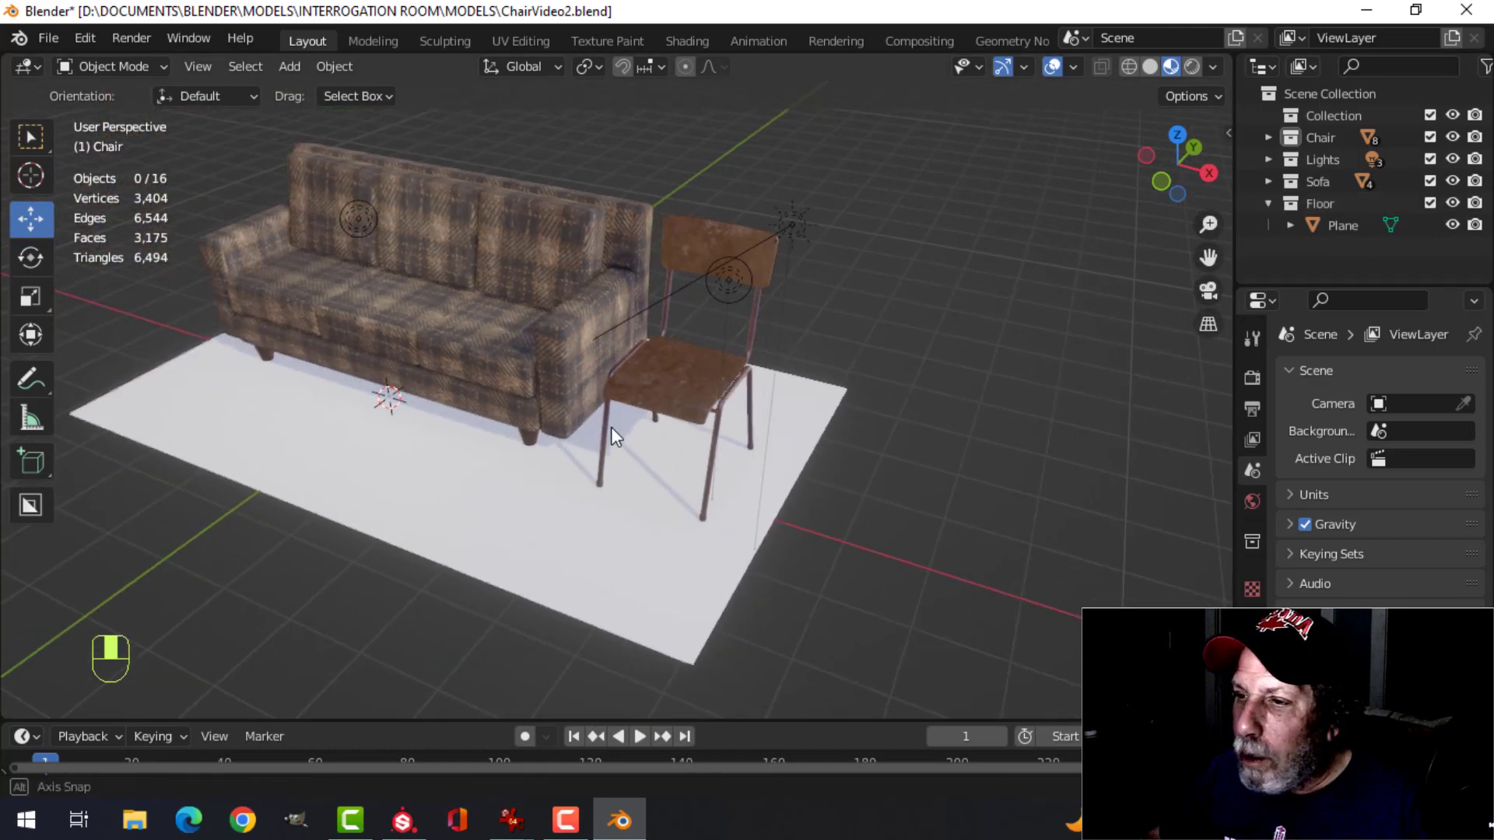
Hide the floor Plane object and view the textured chair beside the sofa.
{"action": "left_click", "coordinate": [1454, 224]}
{"action": "scroll", "coordinate": [862, 470], "scroll_direction": "up", "scroll_amount": 2}
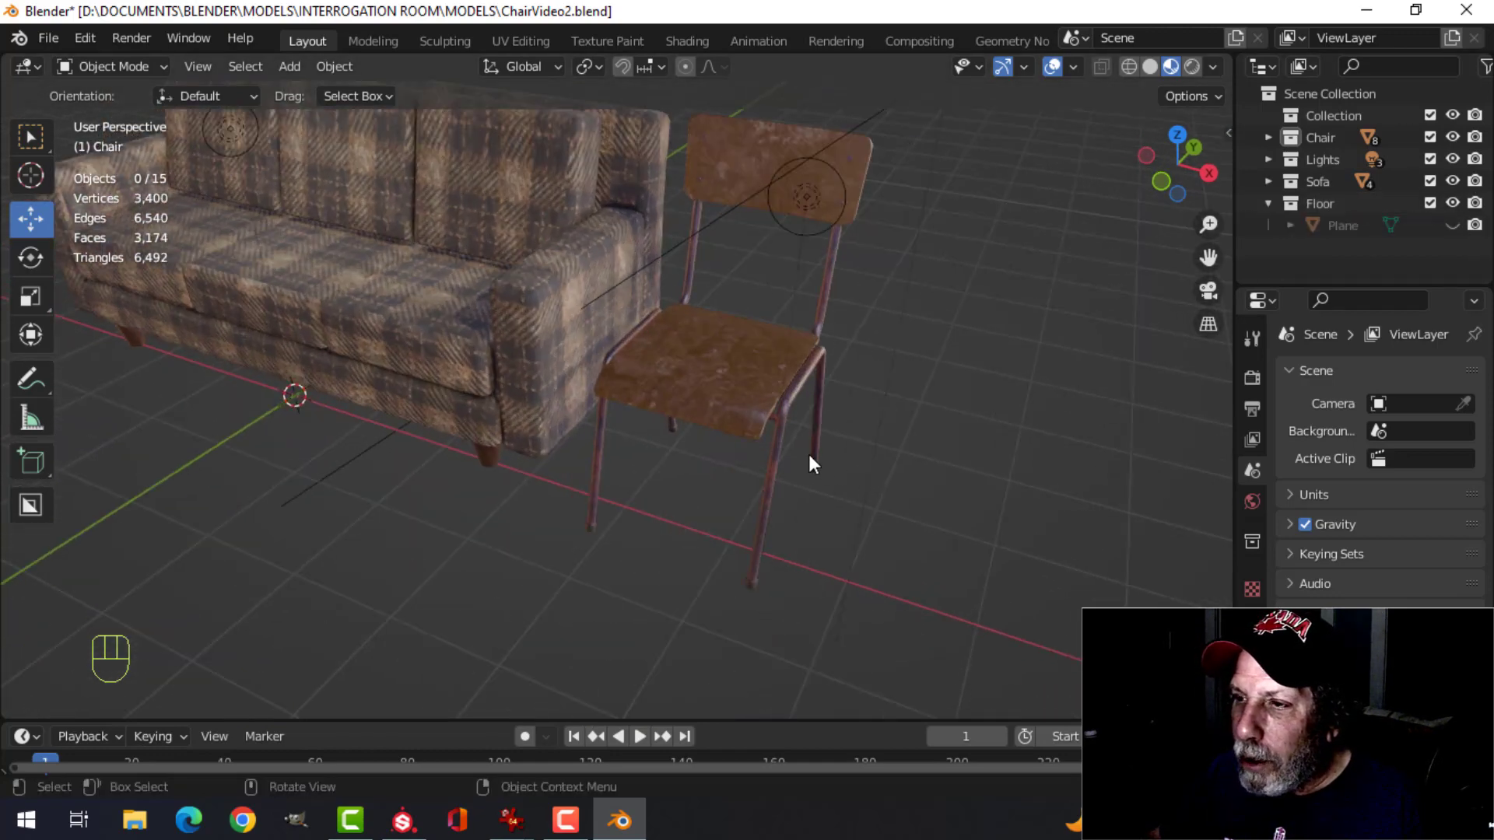
{"action": "scroll", "coordinate": [810, 455], "scroll_direction": "down", "scroll_amount": 1}
{"action": "middle_click_drag", "start_coordinate": [770, 430], "coordinate": [824, 474], "text": "shift"}
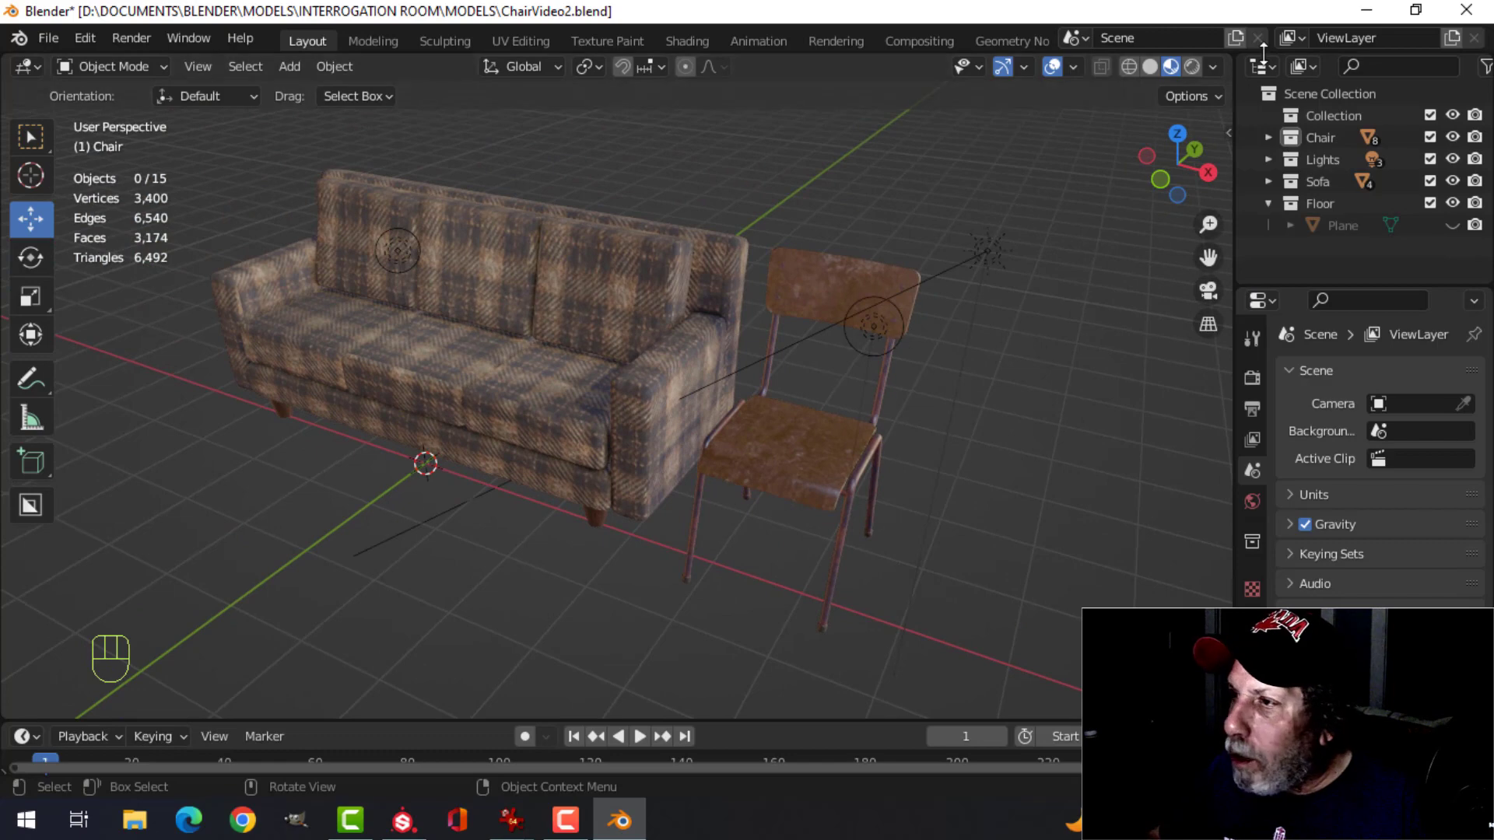
Change the viewport's HDRI lighting to the dark studio environment and inspect the chair up close.
{"action": "left_click", "coordinate": [1212, 66]}
{"action": "left_click", "coordinate": [1192, 249]}
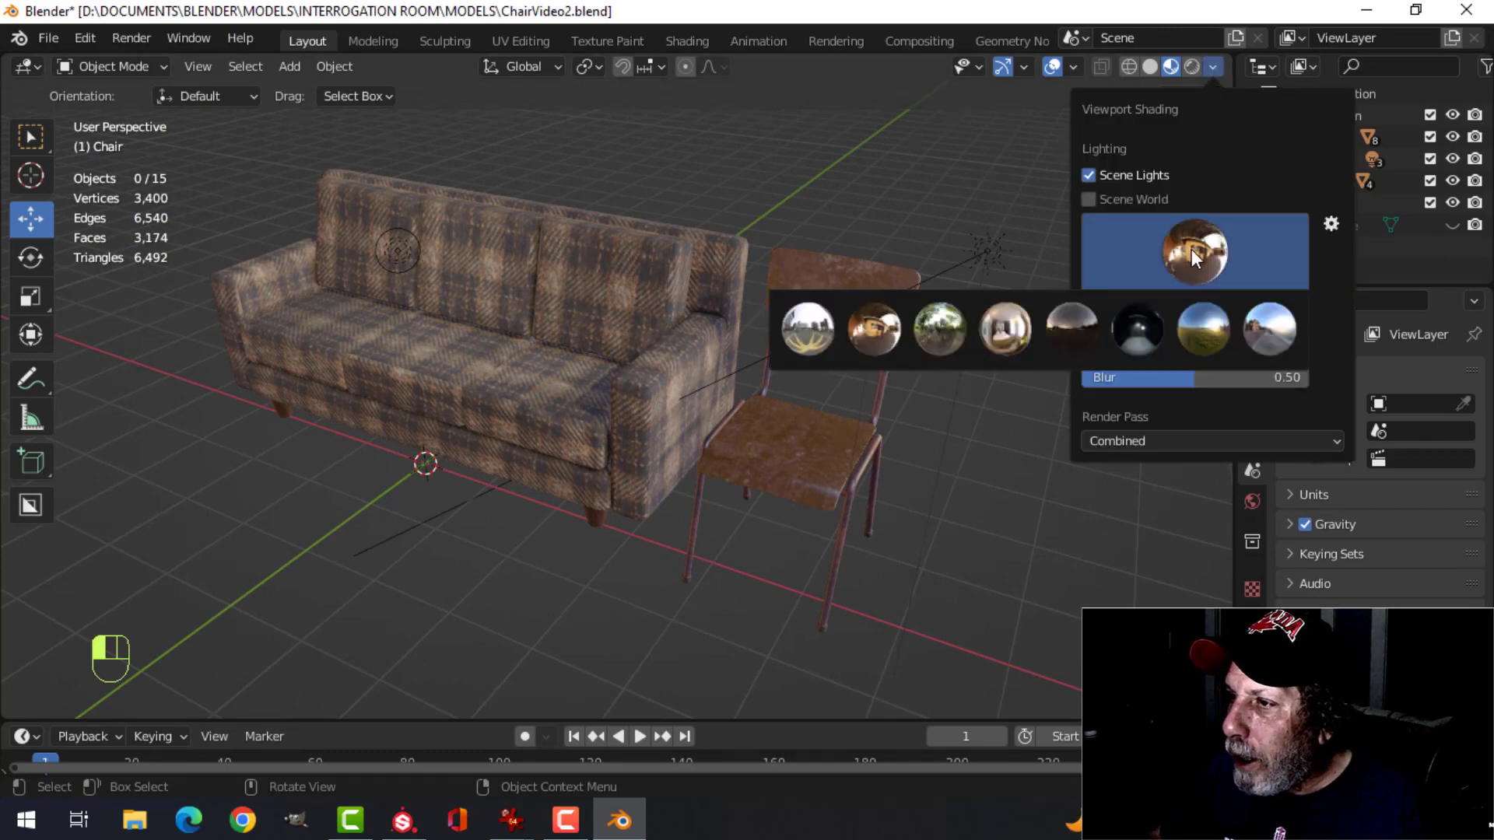
{"action": "left_click", "coordinate": [1137, 327]}
{"action": "middle_click_drag", "start_coordinate": [991, 337], "coordinate": [705, 457]}
{"action": "scroll", "coordinate": [850, 437], "scroll_direction": "down", "scroll_amount": 1}
{"action": "scroll", "coordinate": [662, 404], "scroll_direction": "down", "scroll_amount": 1}
{"action": "scroll", "coordinate": [544, 456], "scroll_direction": "down", "scroll_amount": 1}
{"action": "scroll", "coordinate": [622, 414], "scroll_direction": "up", "scroll_amount": 3}
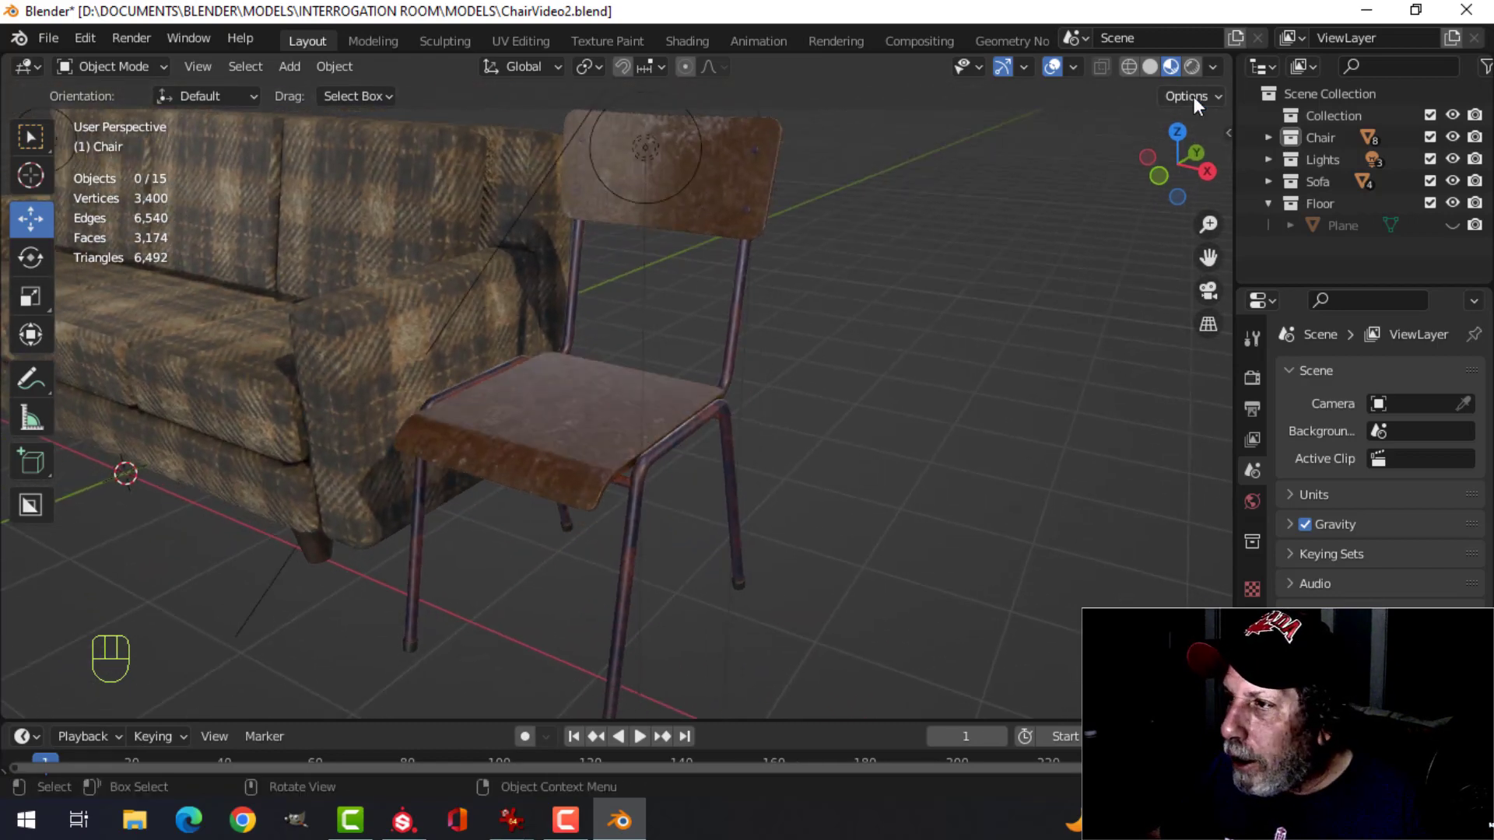
Change the viewport's HDRI lighting to the sunrise environment with blue sky and grass.
{"action": "left_click", "coordinate": [1212, 67]}
{"action": "left_click", "coordinate": [1215, 233]}
{"action": "left_click", "coordinate": [1217, 324]}
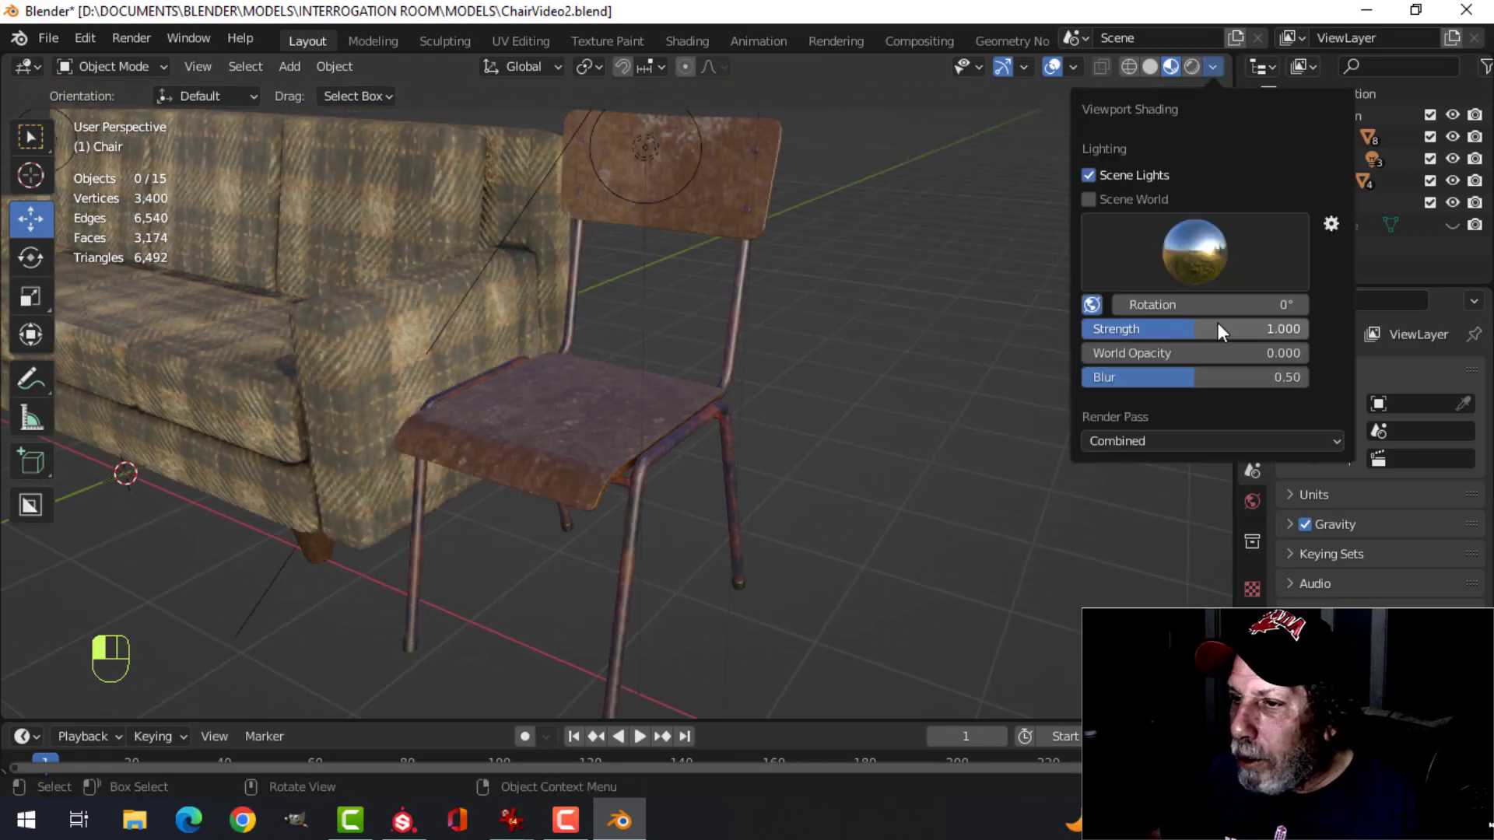
{"action": "scroll", "coordinate": [768, 363], "scroll_direction": "down", "scroll_amount": 1}
{"action": "middle_click_drag", "start_coordinate": [697, 359], "coordinate": [753, 362], "text": "shift"}
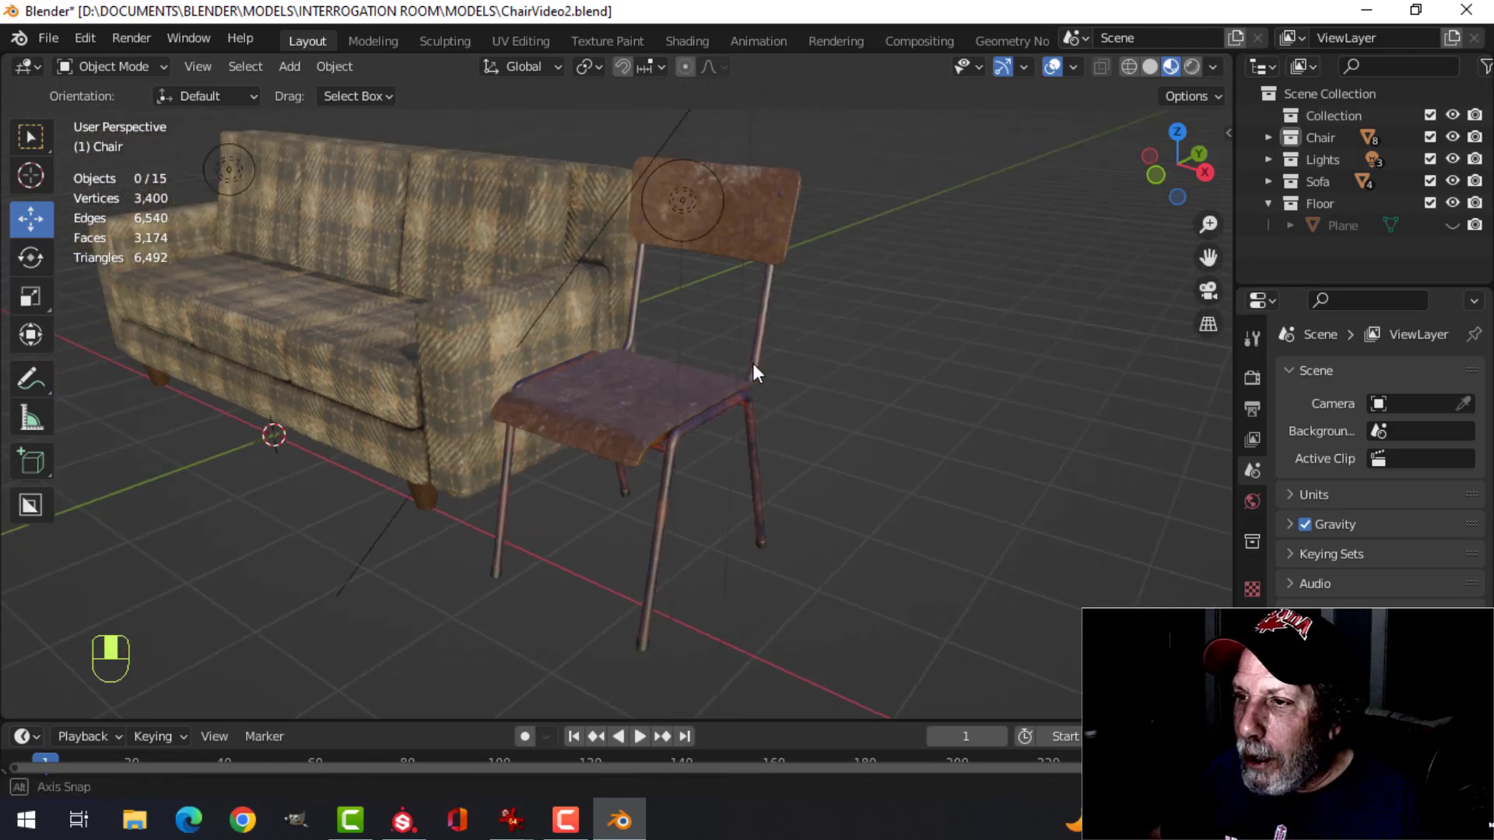
Hide the viewport gizmos and overlays, and view the chair beside the sofa from several angles.
{"action": "left_click", "coordinate": [1003, 68]}
{"action": "left_click", "coordinate": [1050, 68]}
{"action": "scroll", "coordinate": [641, 310], "scroll_direction": "down", "scroll_amount": 1}
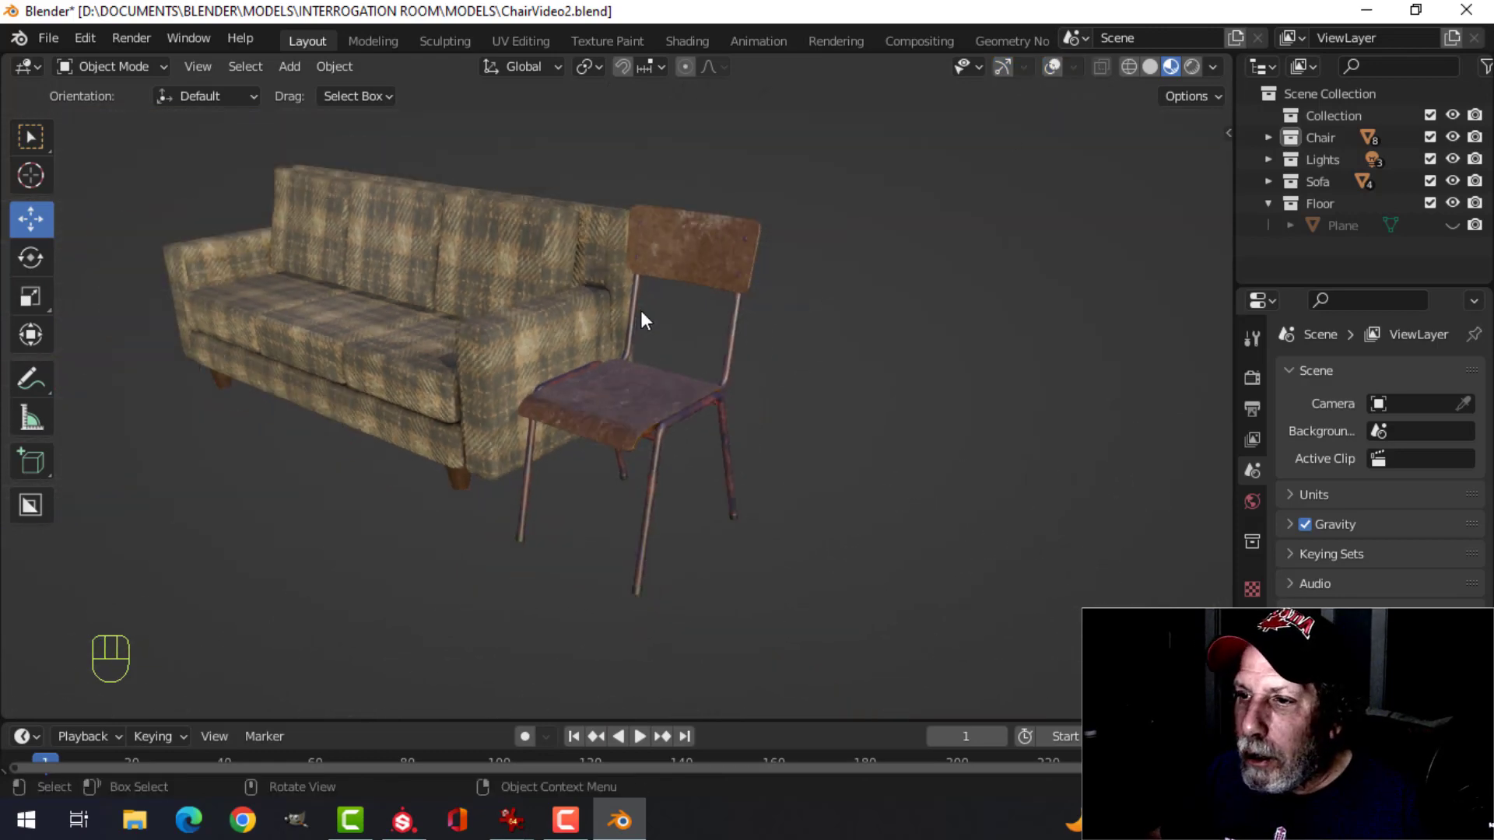
{"action": "middle_click_drag", "start_coordinate": [641, 311], "coordinate": [572, 375], "text": "shift"}
{"action": "scroll", "coordinate": [710, 352], "scroll_direction": "up", "scroll_amount": 1}
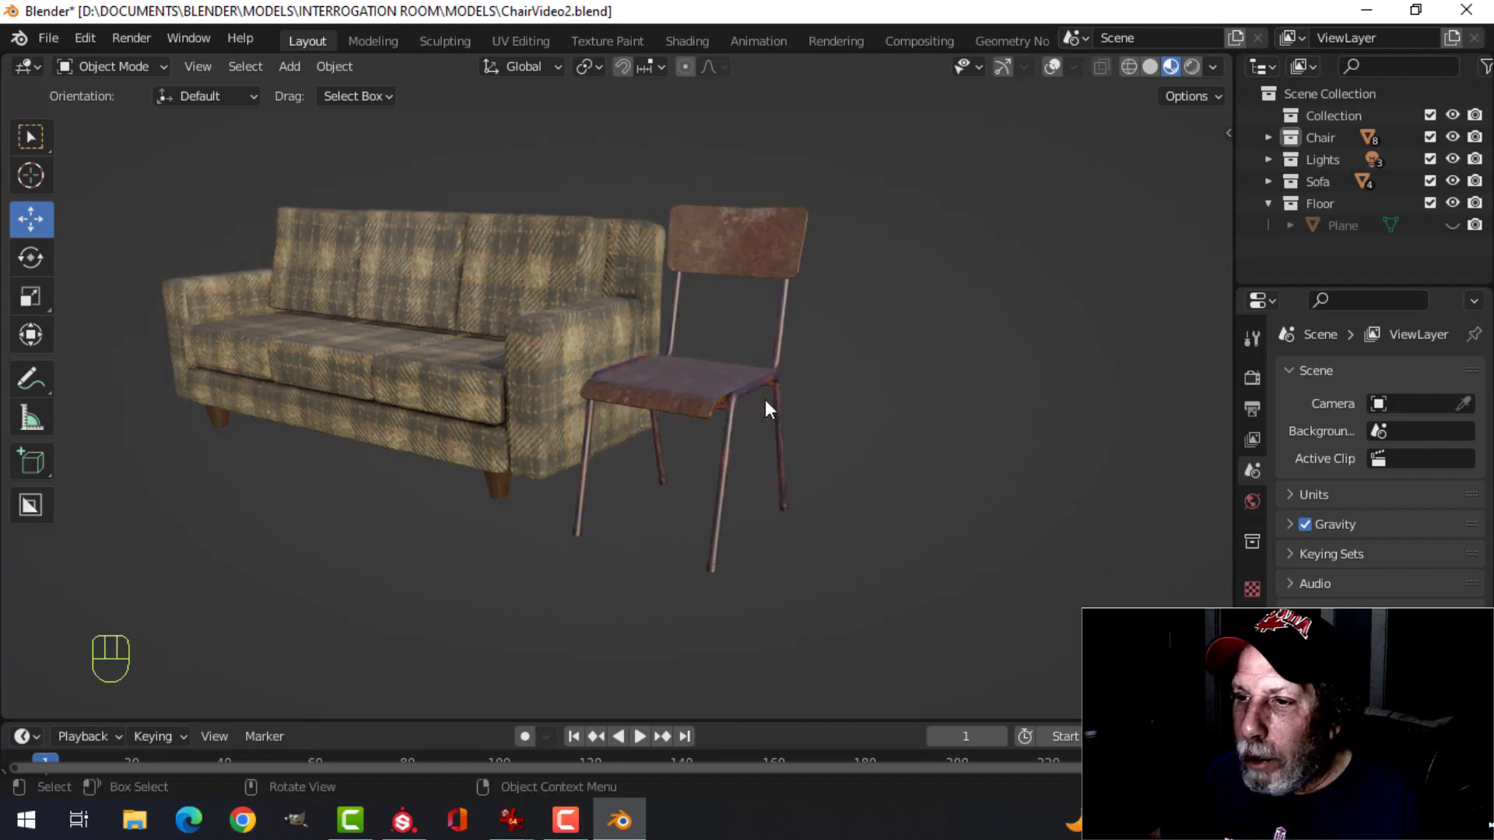
{"action": "middle_click_drag", "start_coordinate": [764, 401], "coordinate": [685, 366]}
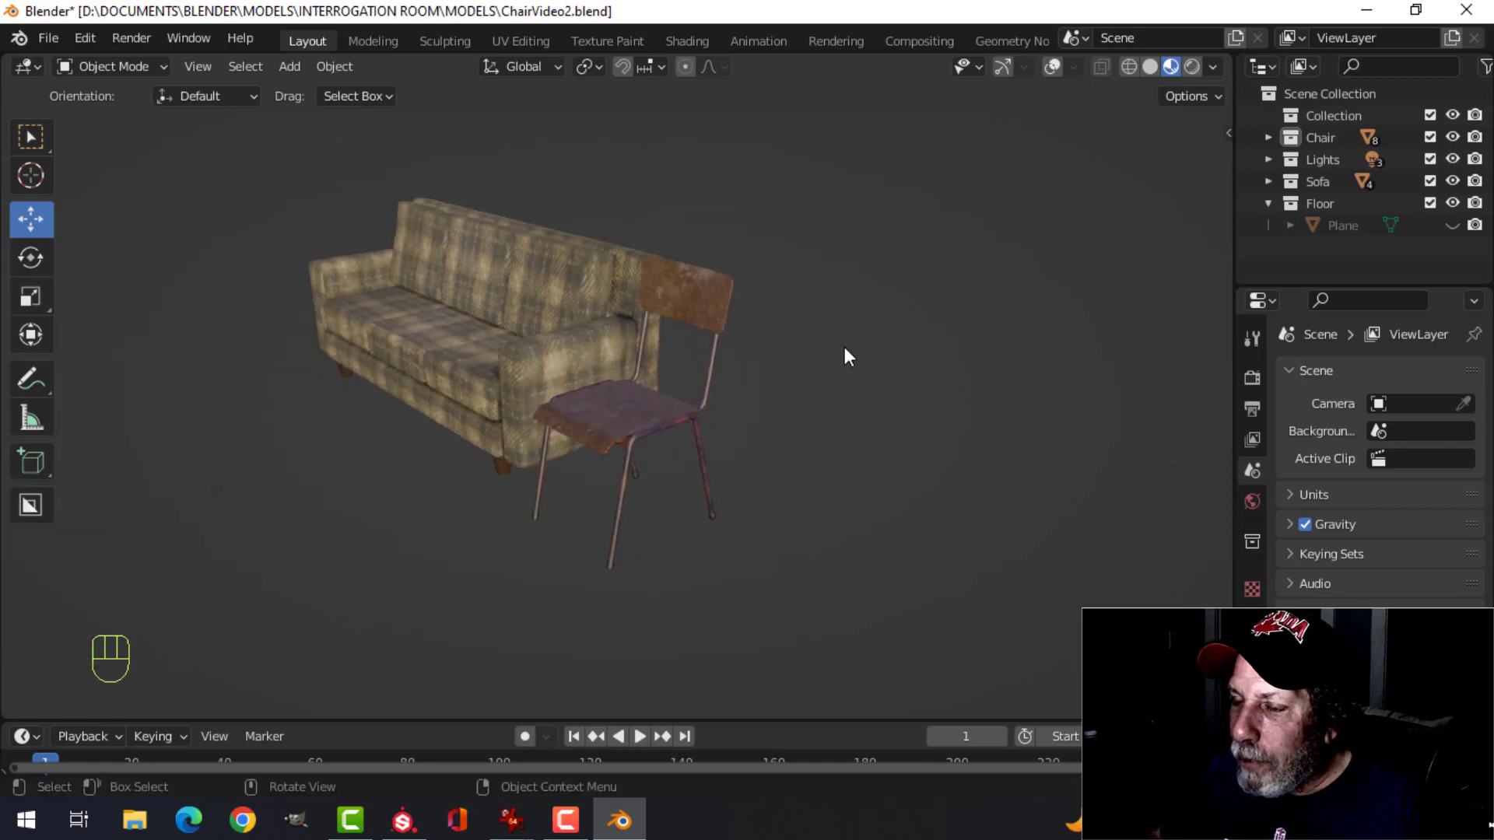
{"action": "scroll", "coordinate": [841, 345], "scroll_direction": "up", "scroll_amount": 3}
{"action": "middle_click_drag", "start_coordinate": [805, 375], "coordinate": [856, 389]}
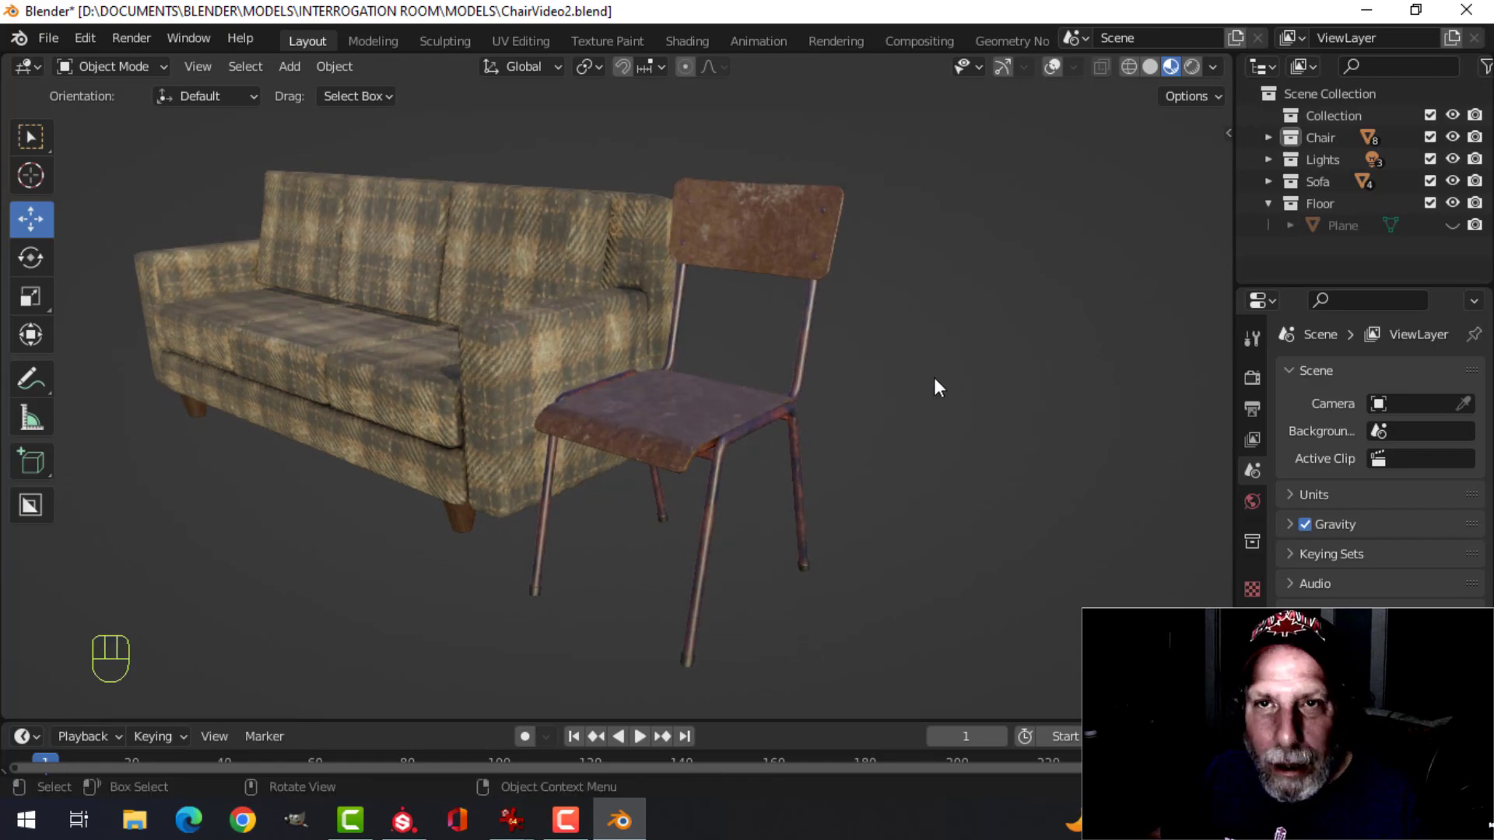